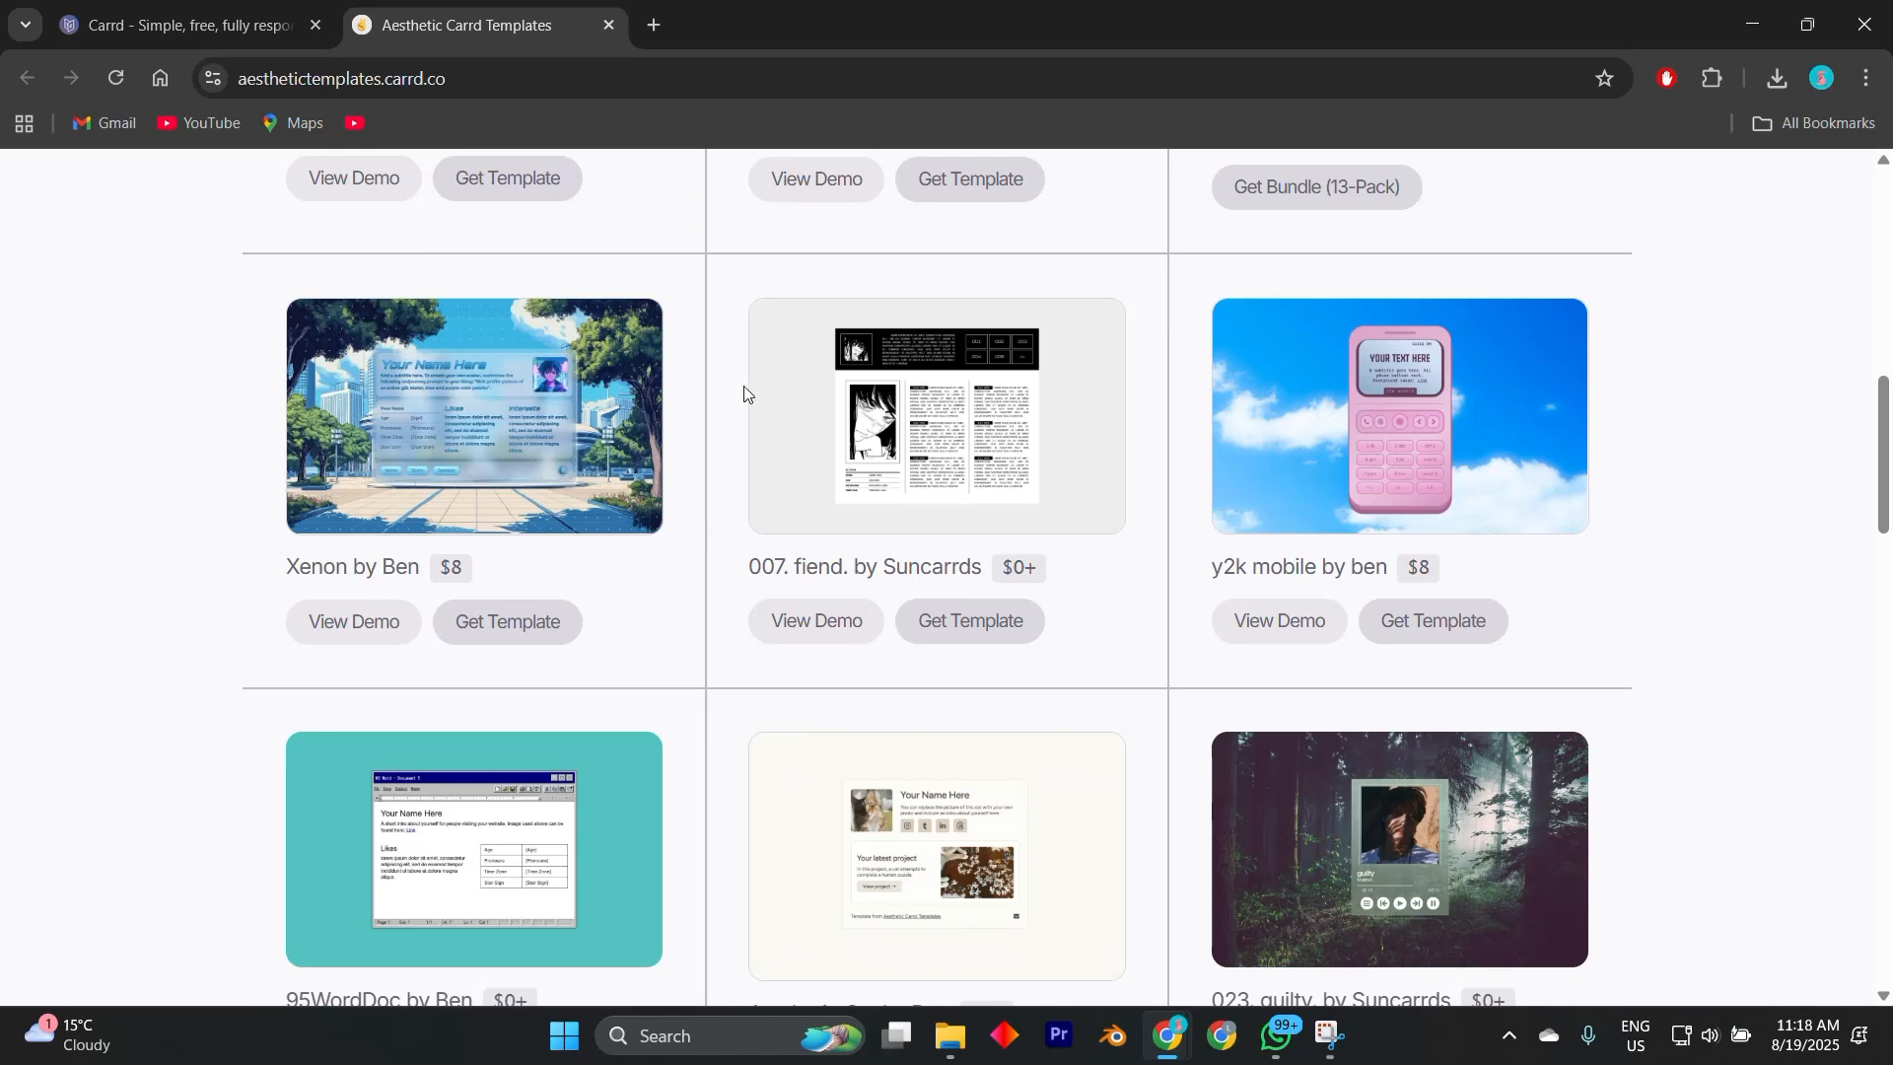
Browse the Aesthetic Carrd Templates gallery and open the demo of the Cat Heaven template.
scroll(651, 631, down, 1)
scroll(582, 681, down, 2)
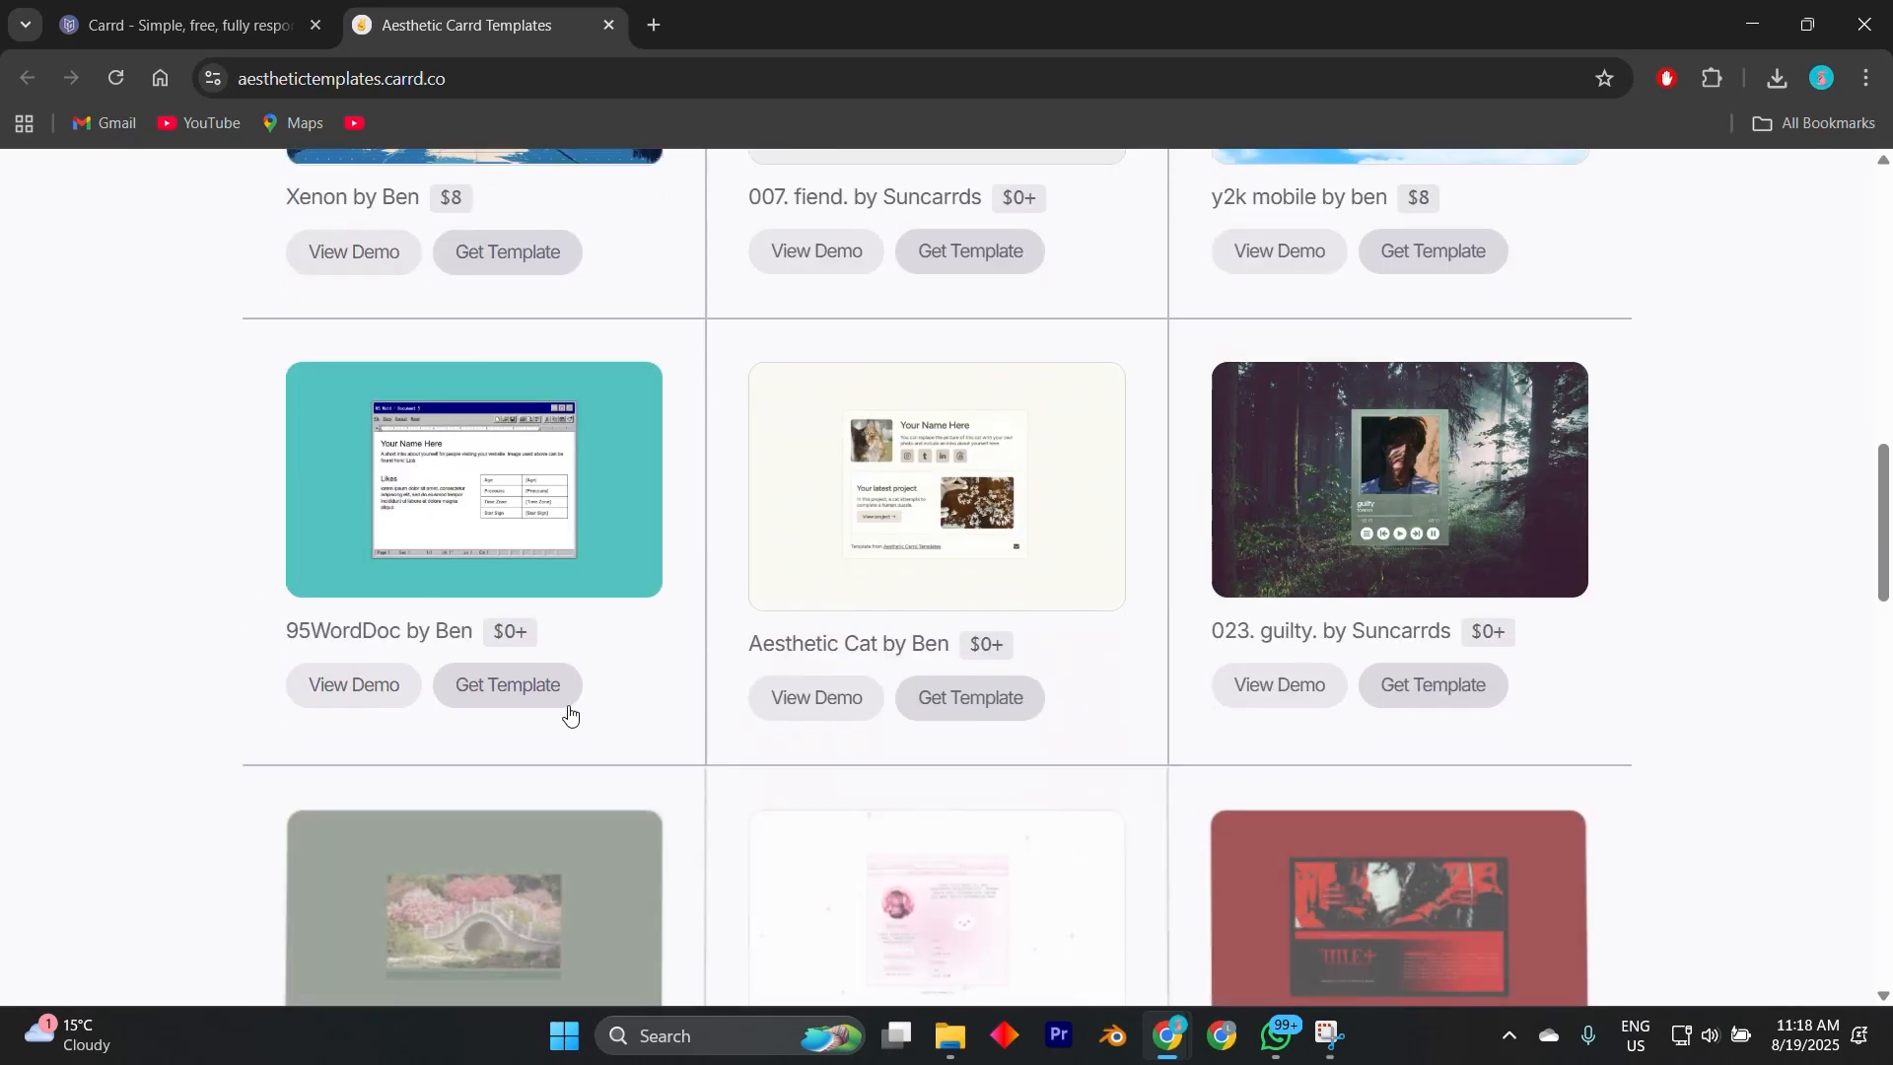
scroll(539, 680, down, 5)
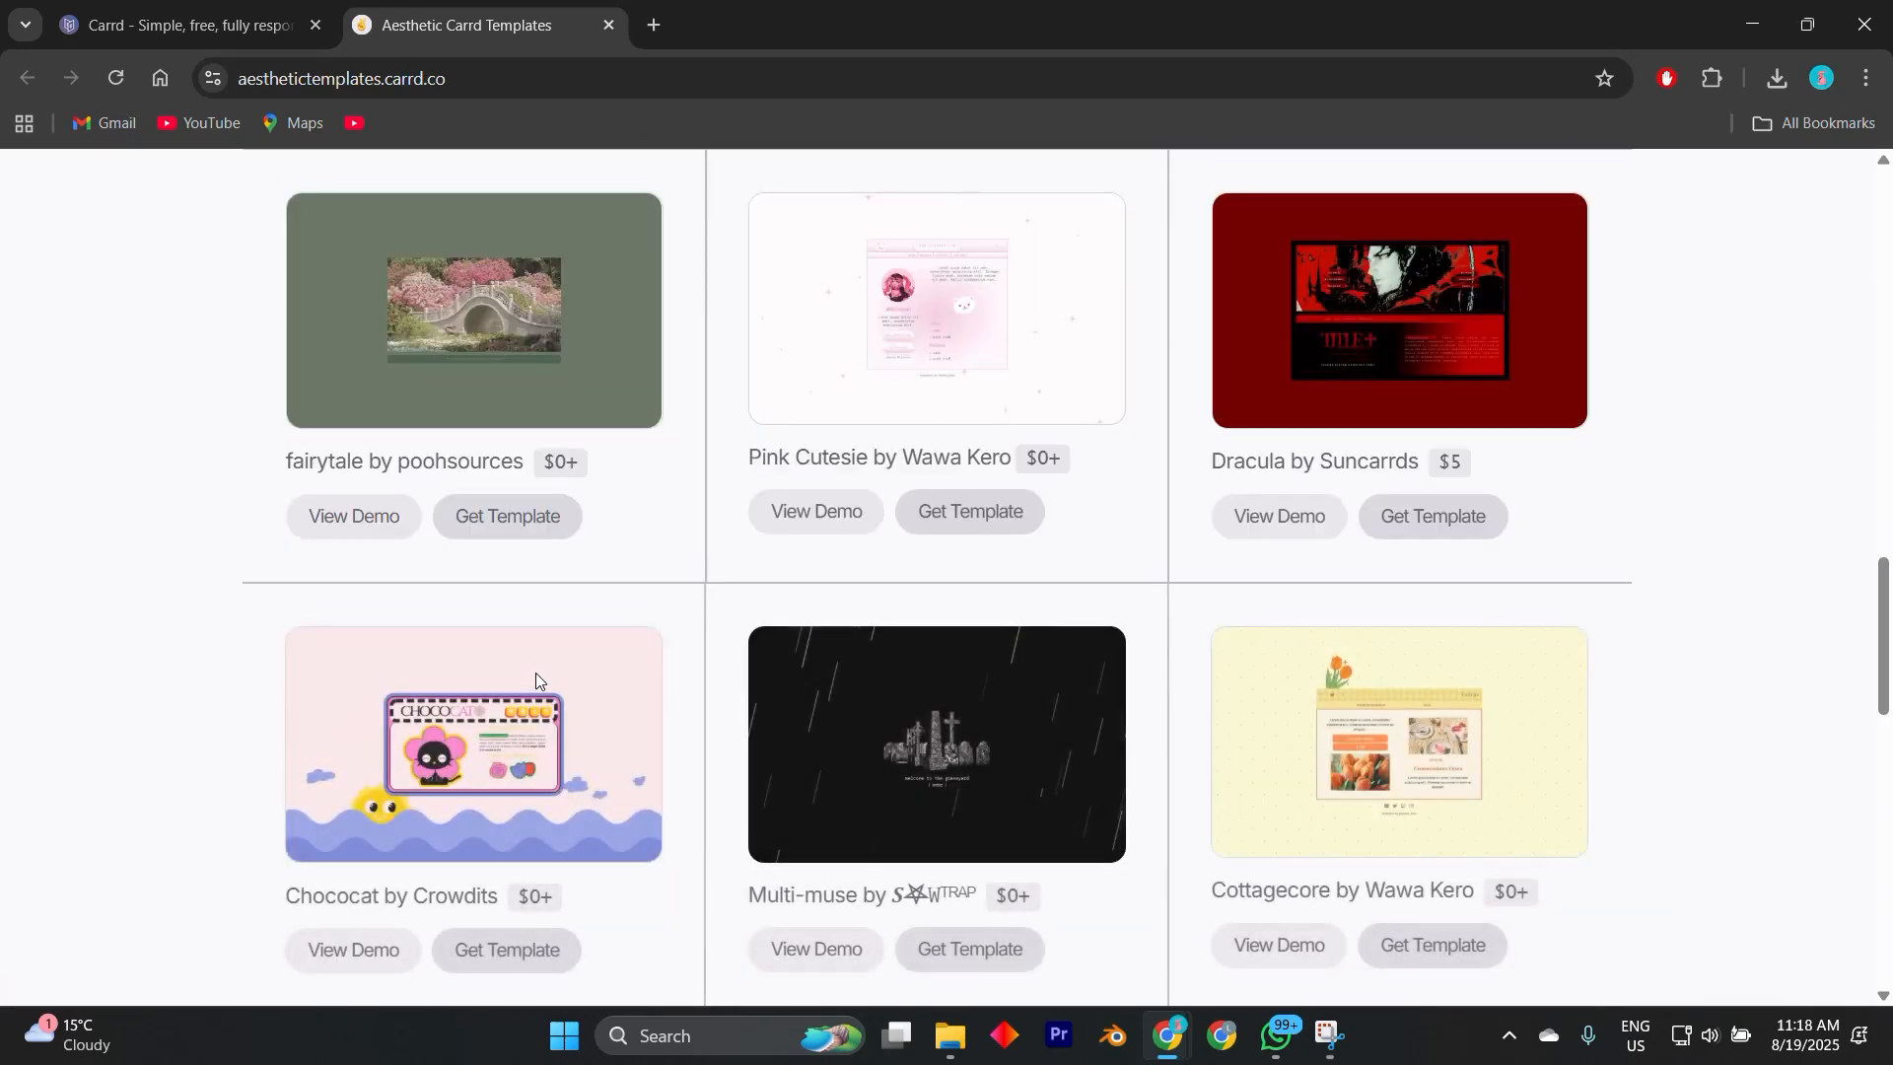
scroll(535, 673, down, 1)
scroll(500, 593, up, 2)
scroll(493, 585, up, 15)
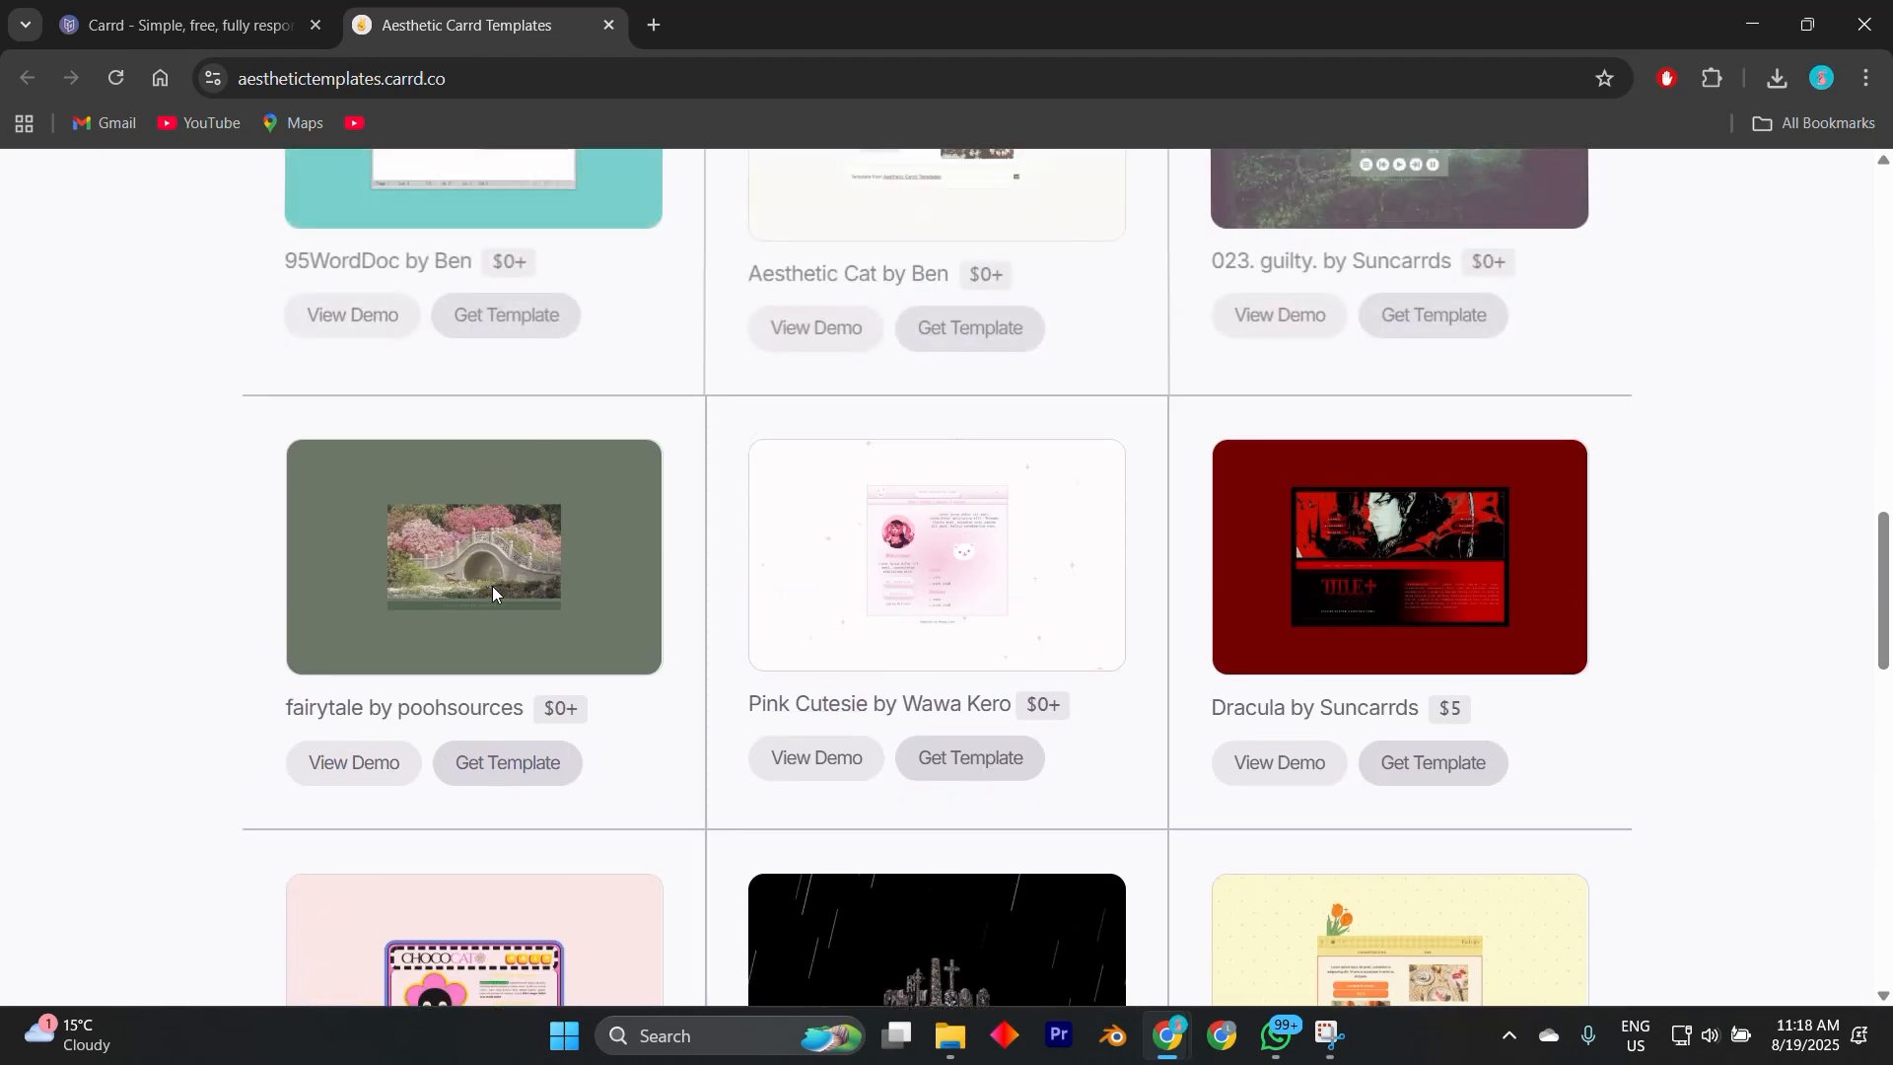
scroll(475, 562, up, 1)
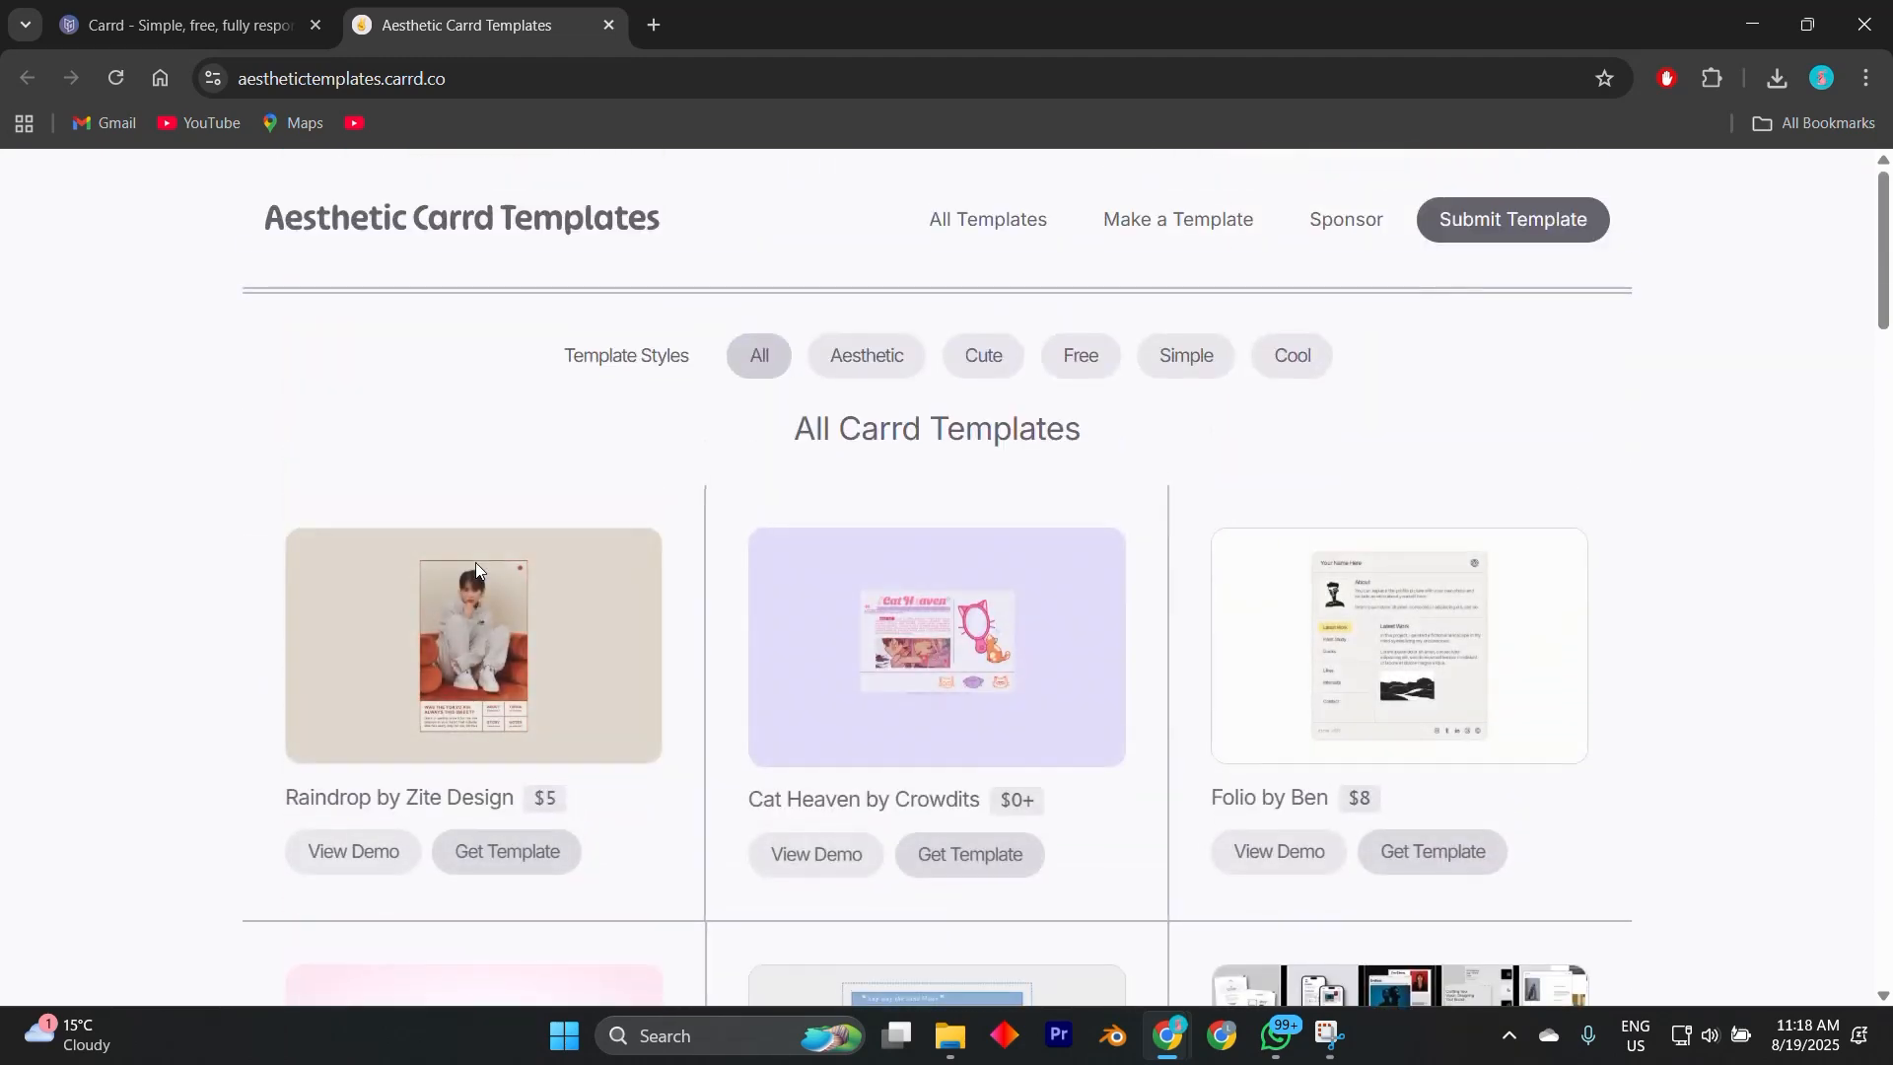
scroll(479, 562, down, 2)
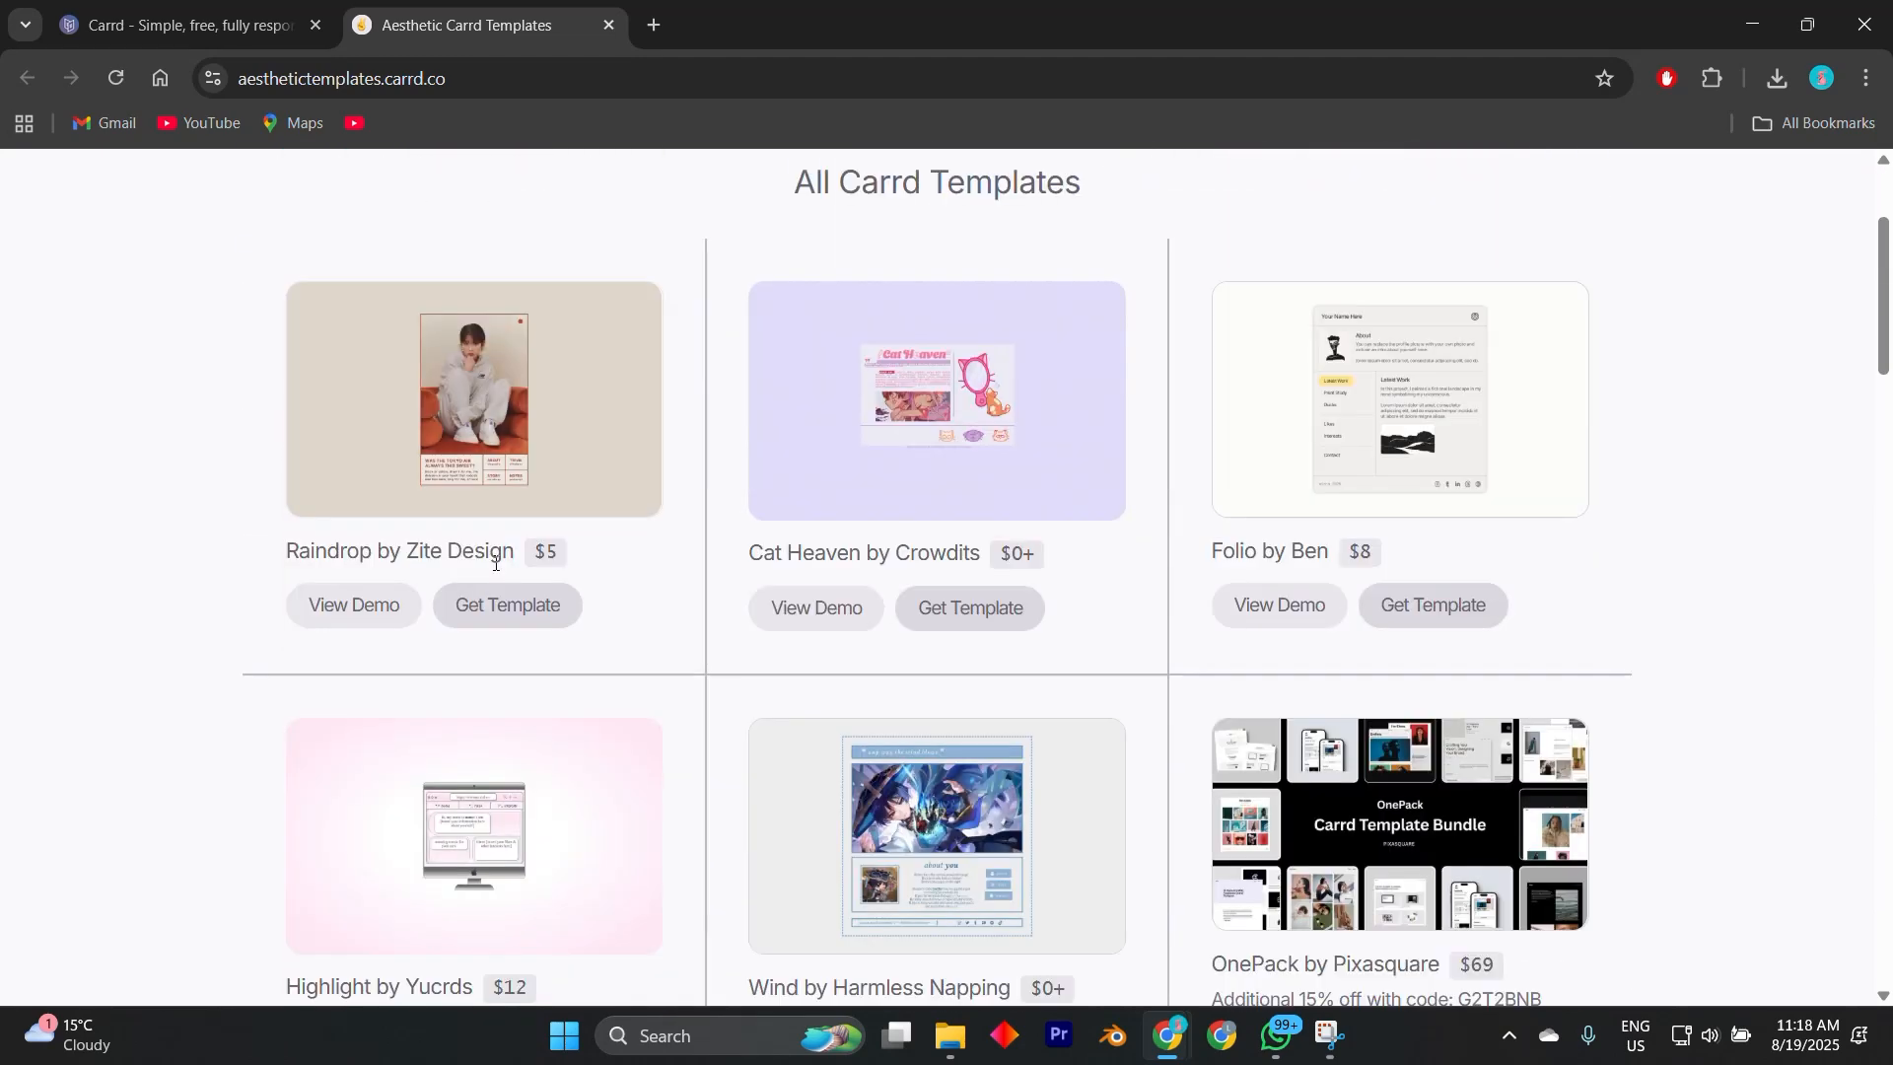
scroll(659, 519, down, 1)
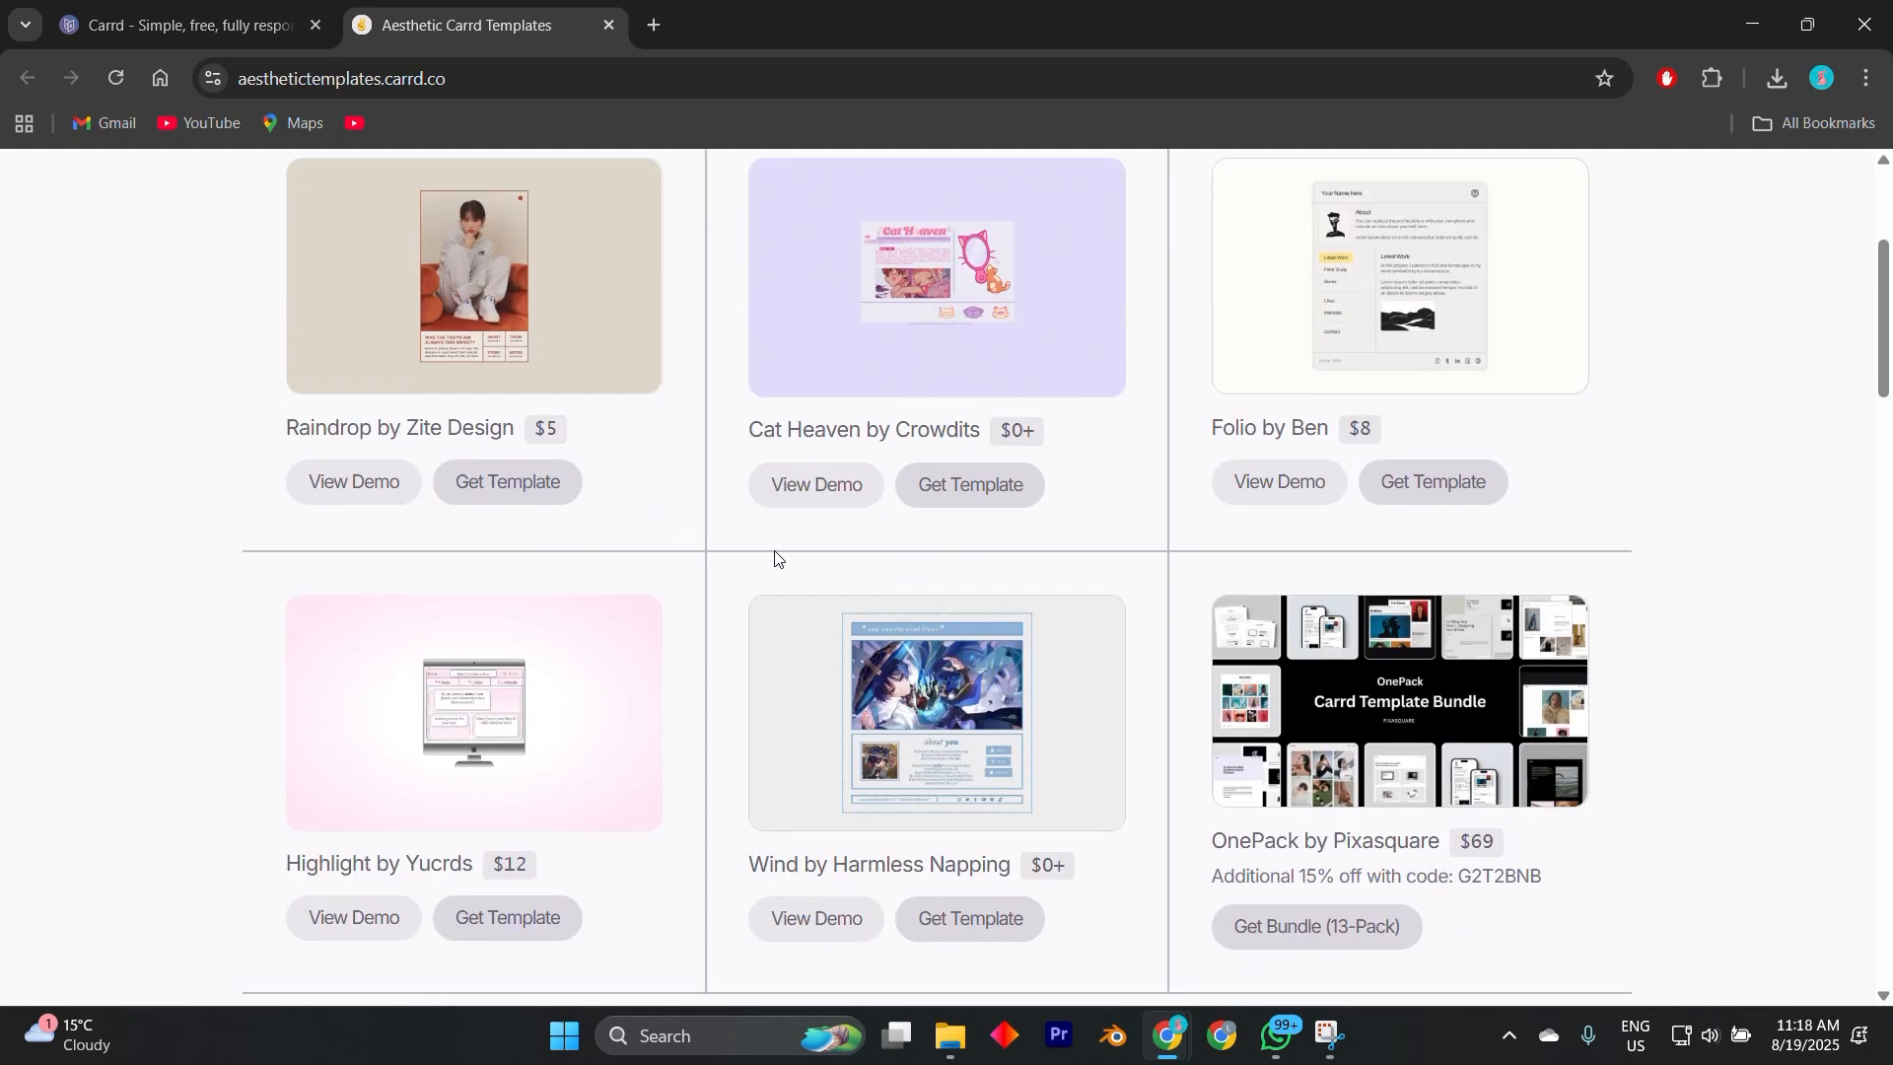
click(792, 490)
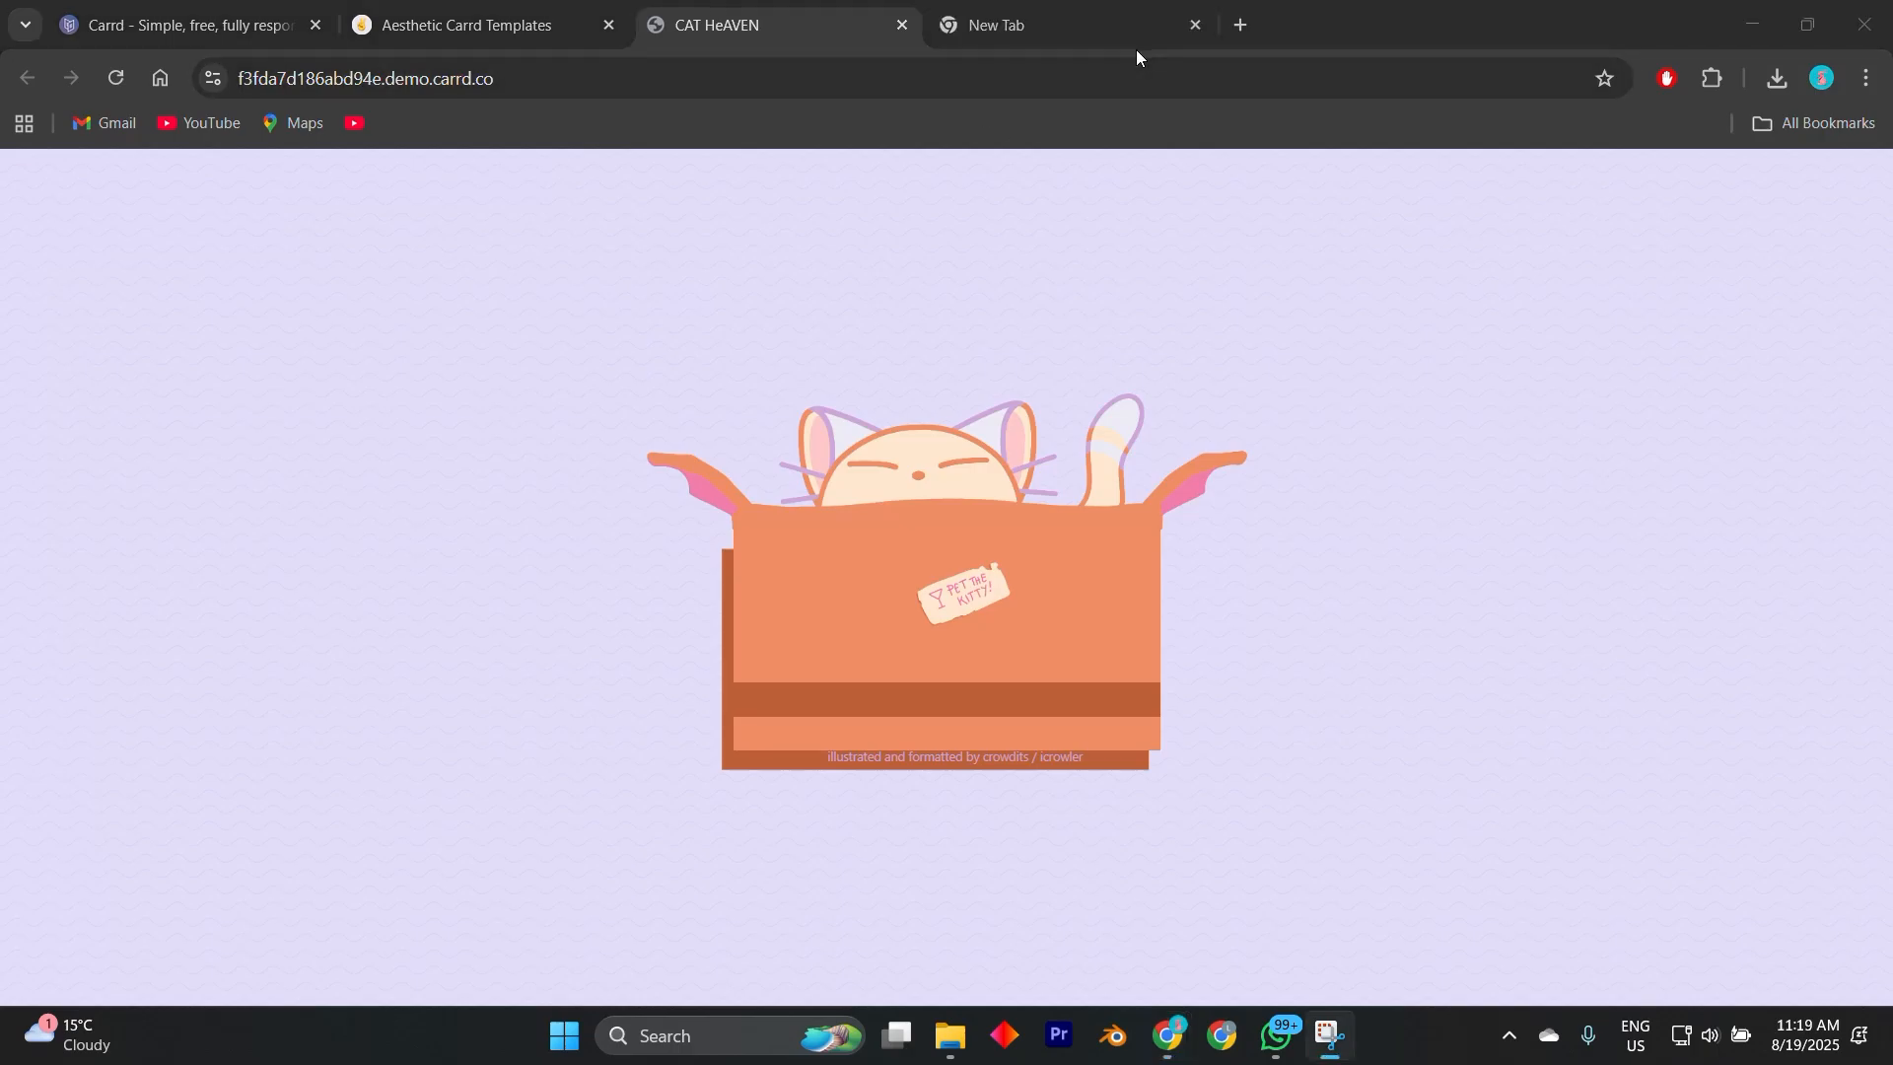
Search Google for "carrd" in the empty browser tab and open the official Carrd site from the results.
click(1139, 24)
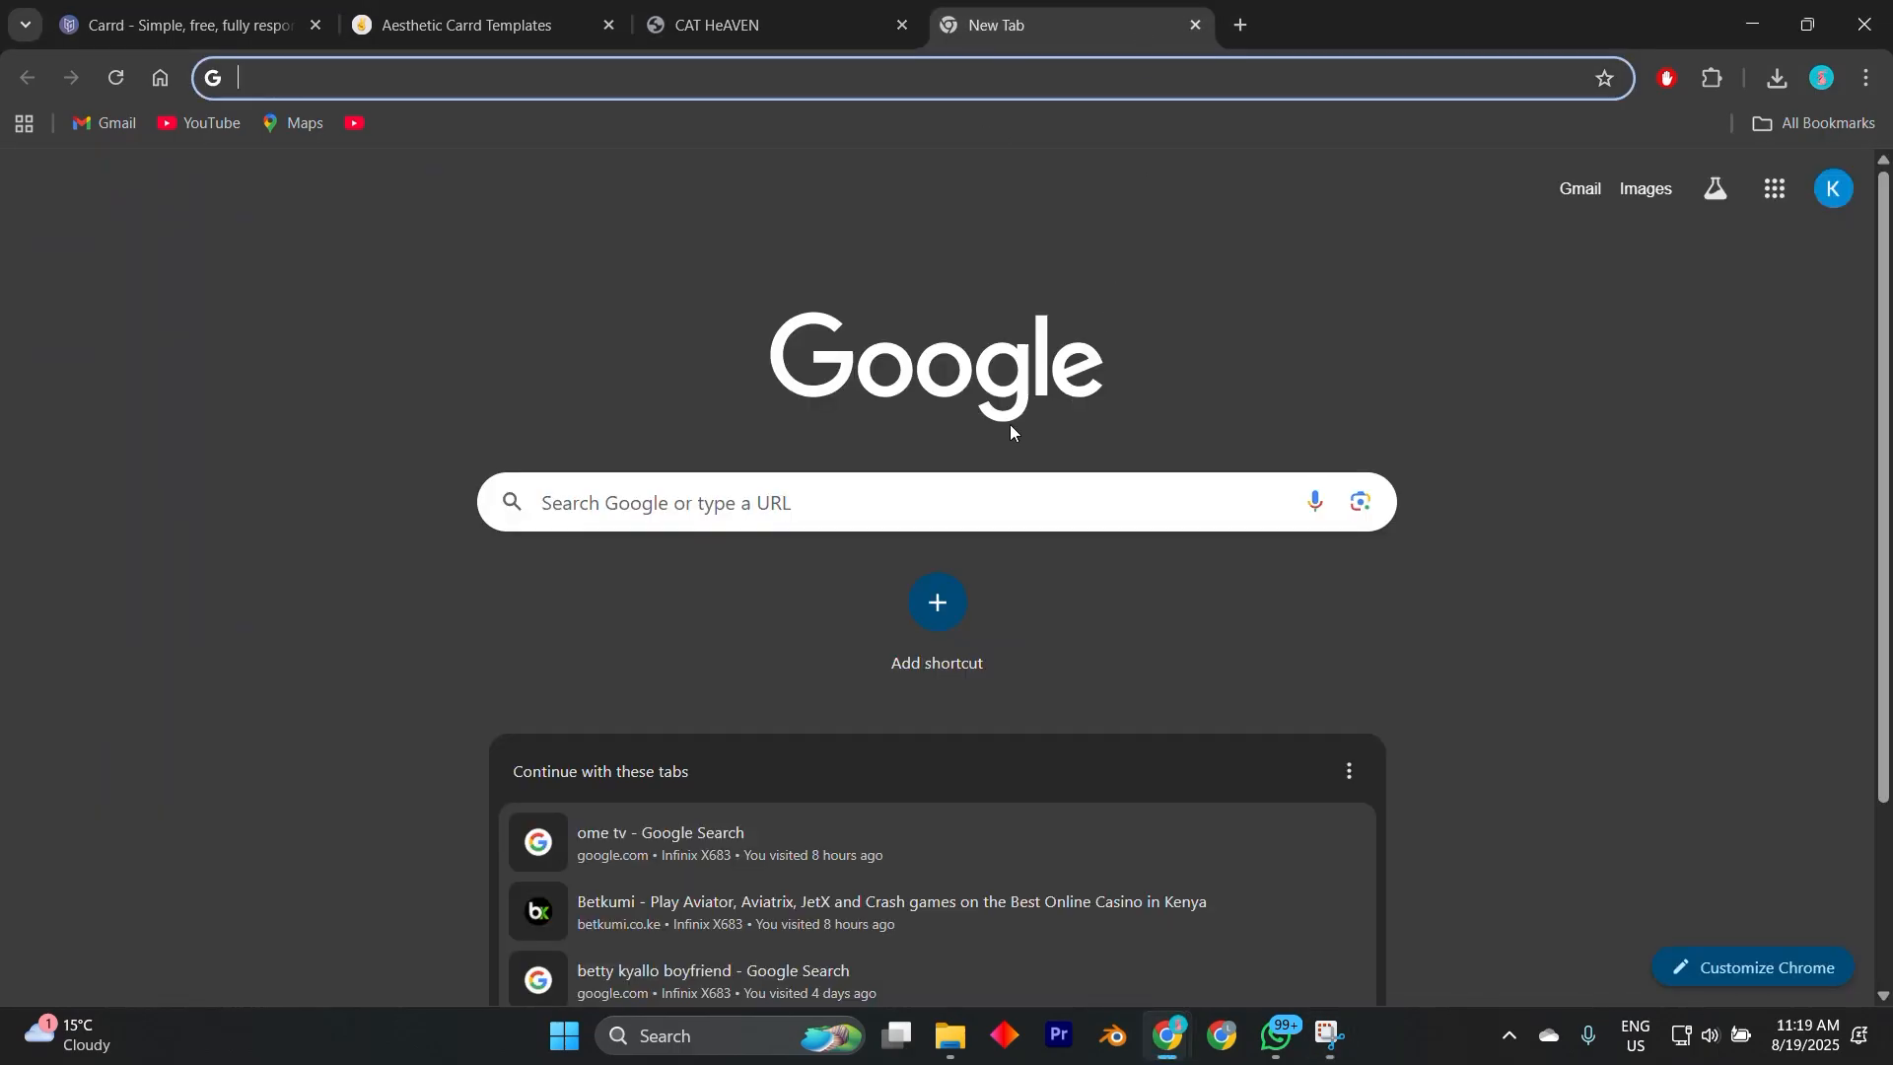
click(543, 493)
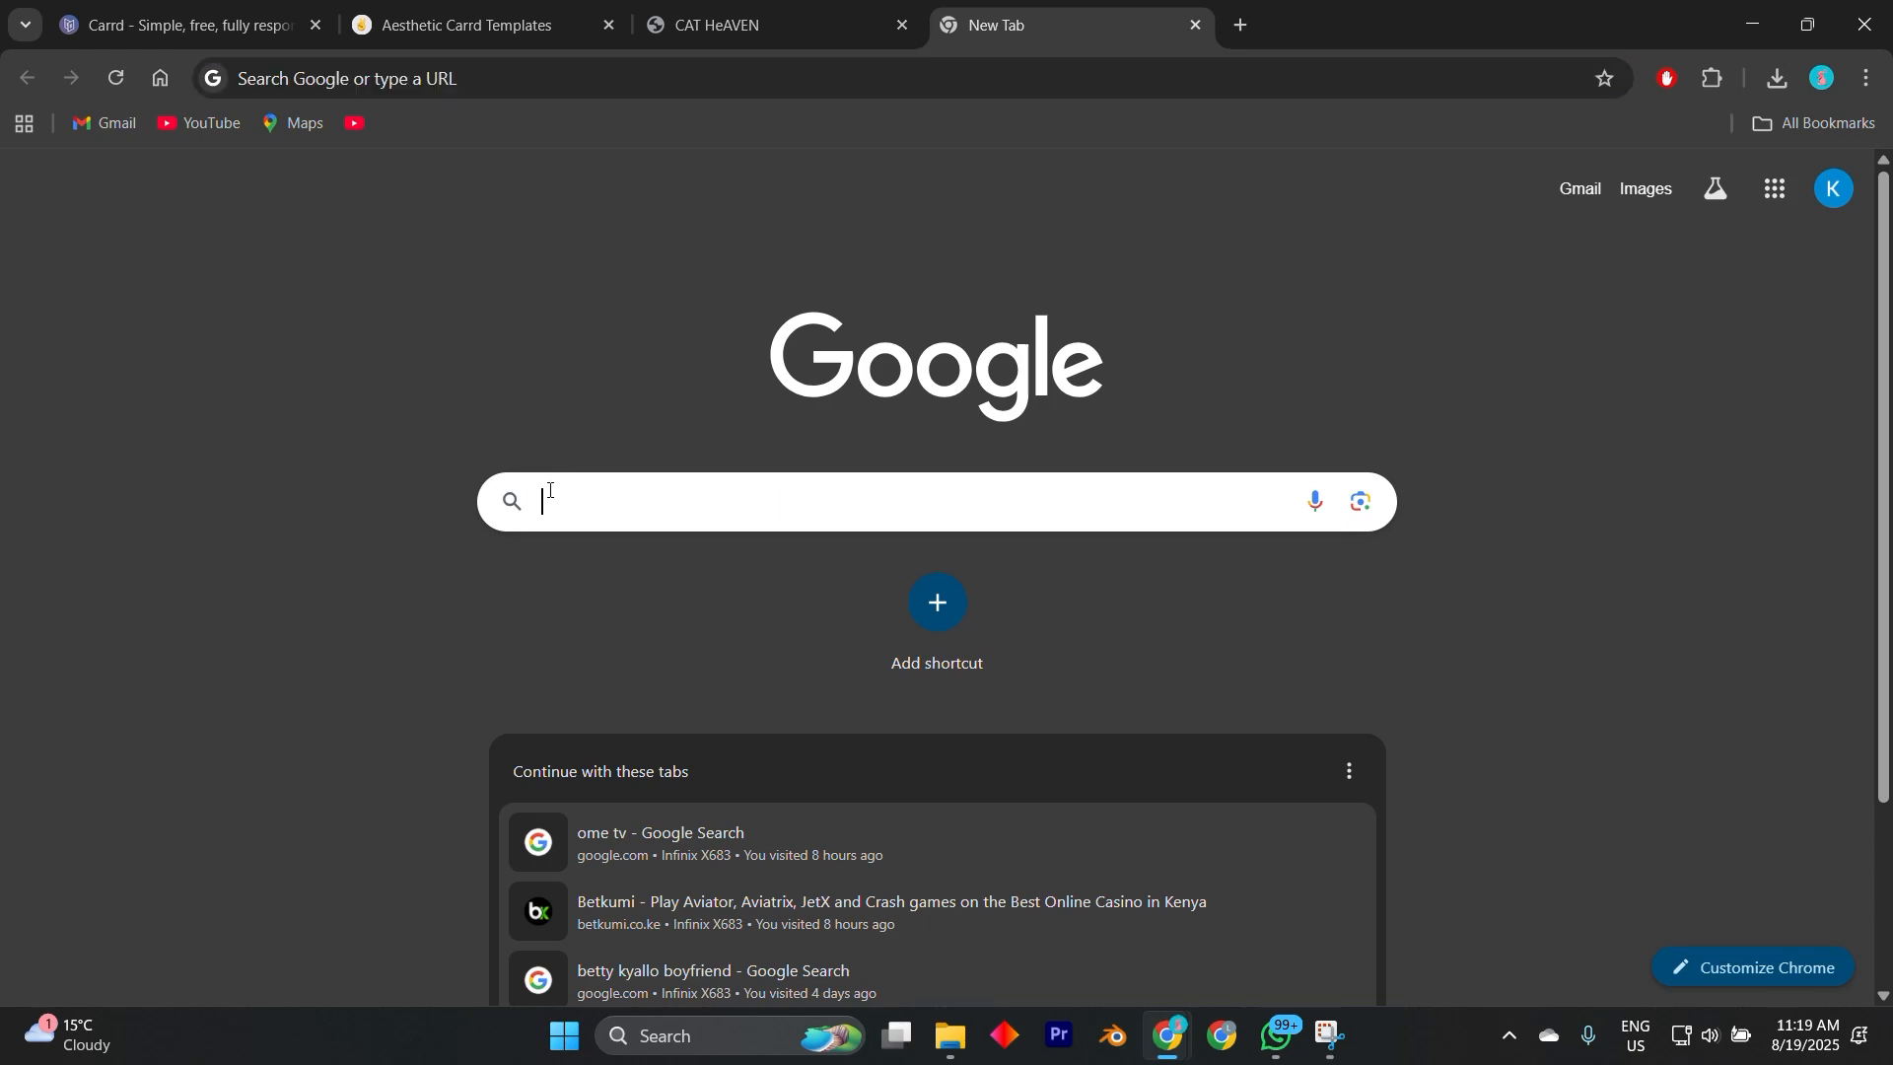
text(carrd)
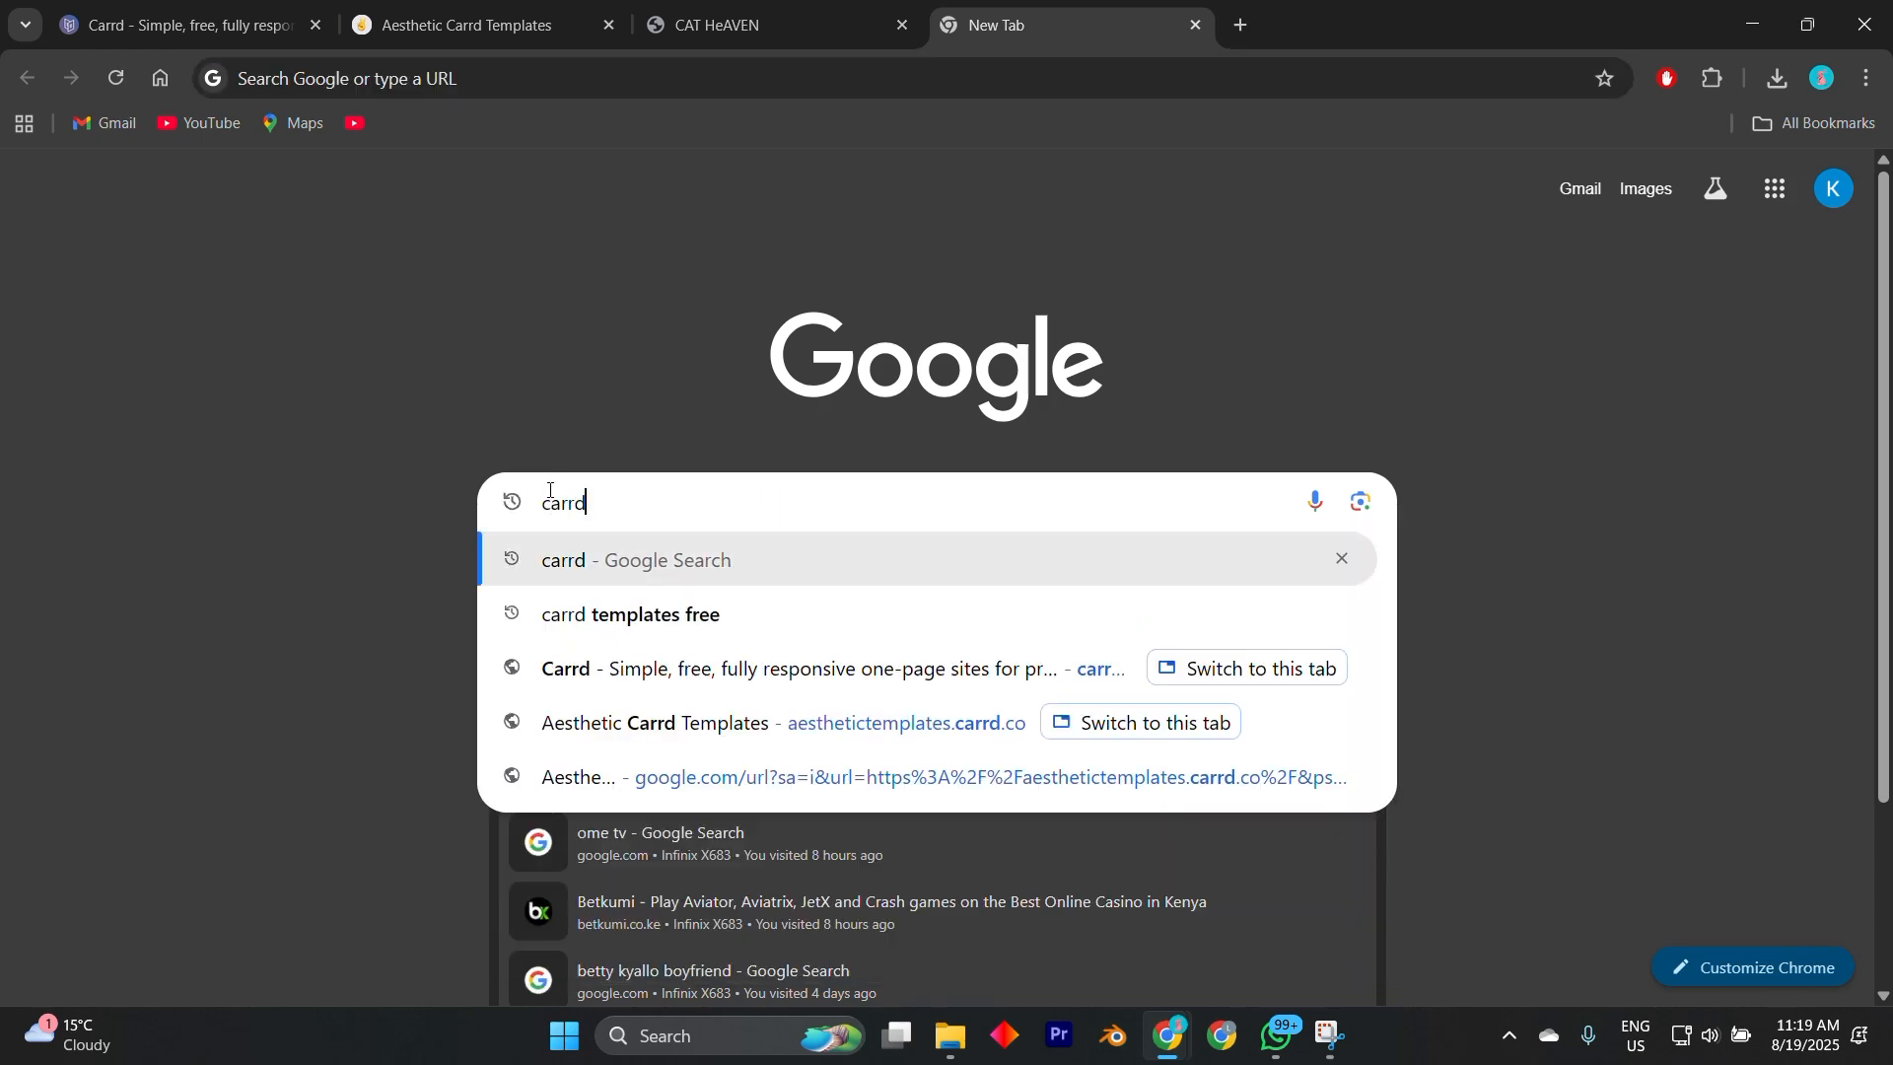
key(Return)
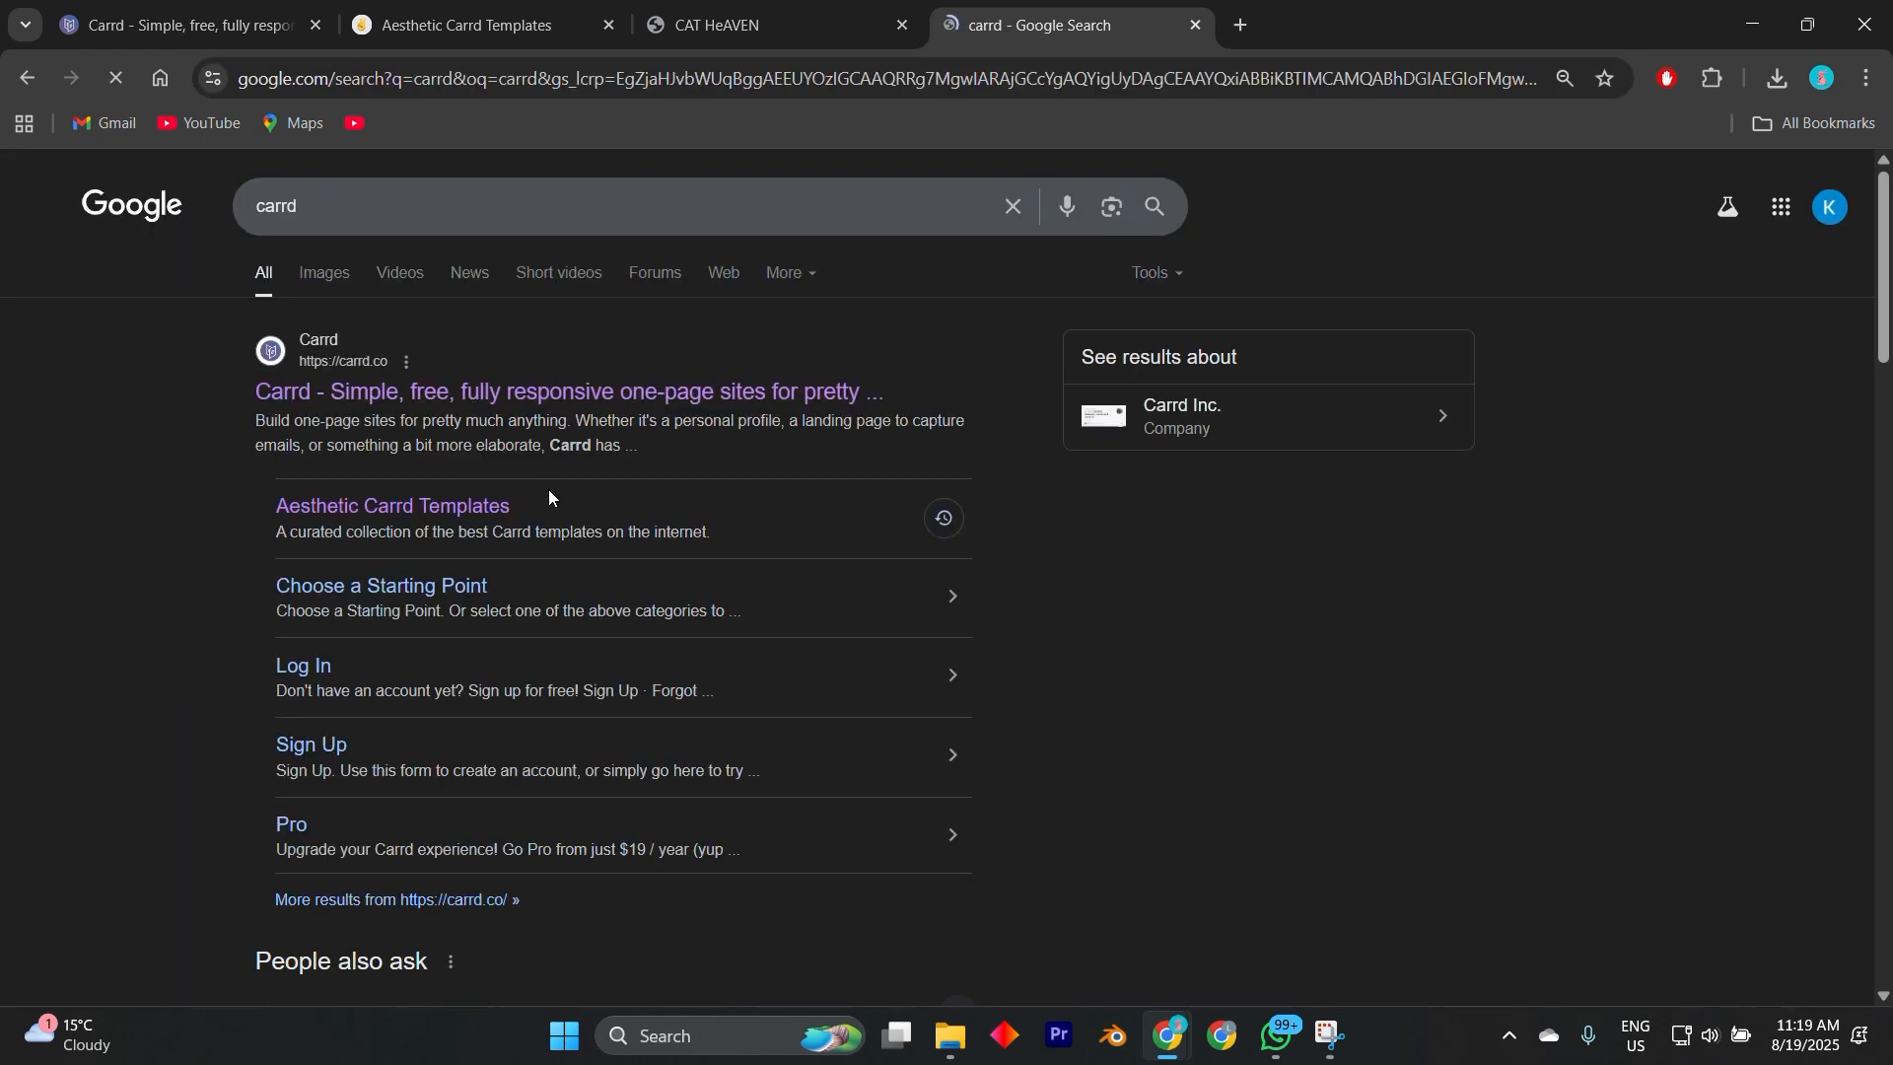
click(435, 387)
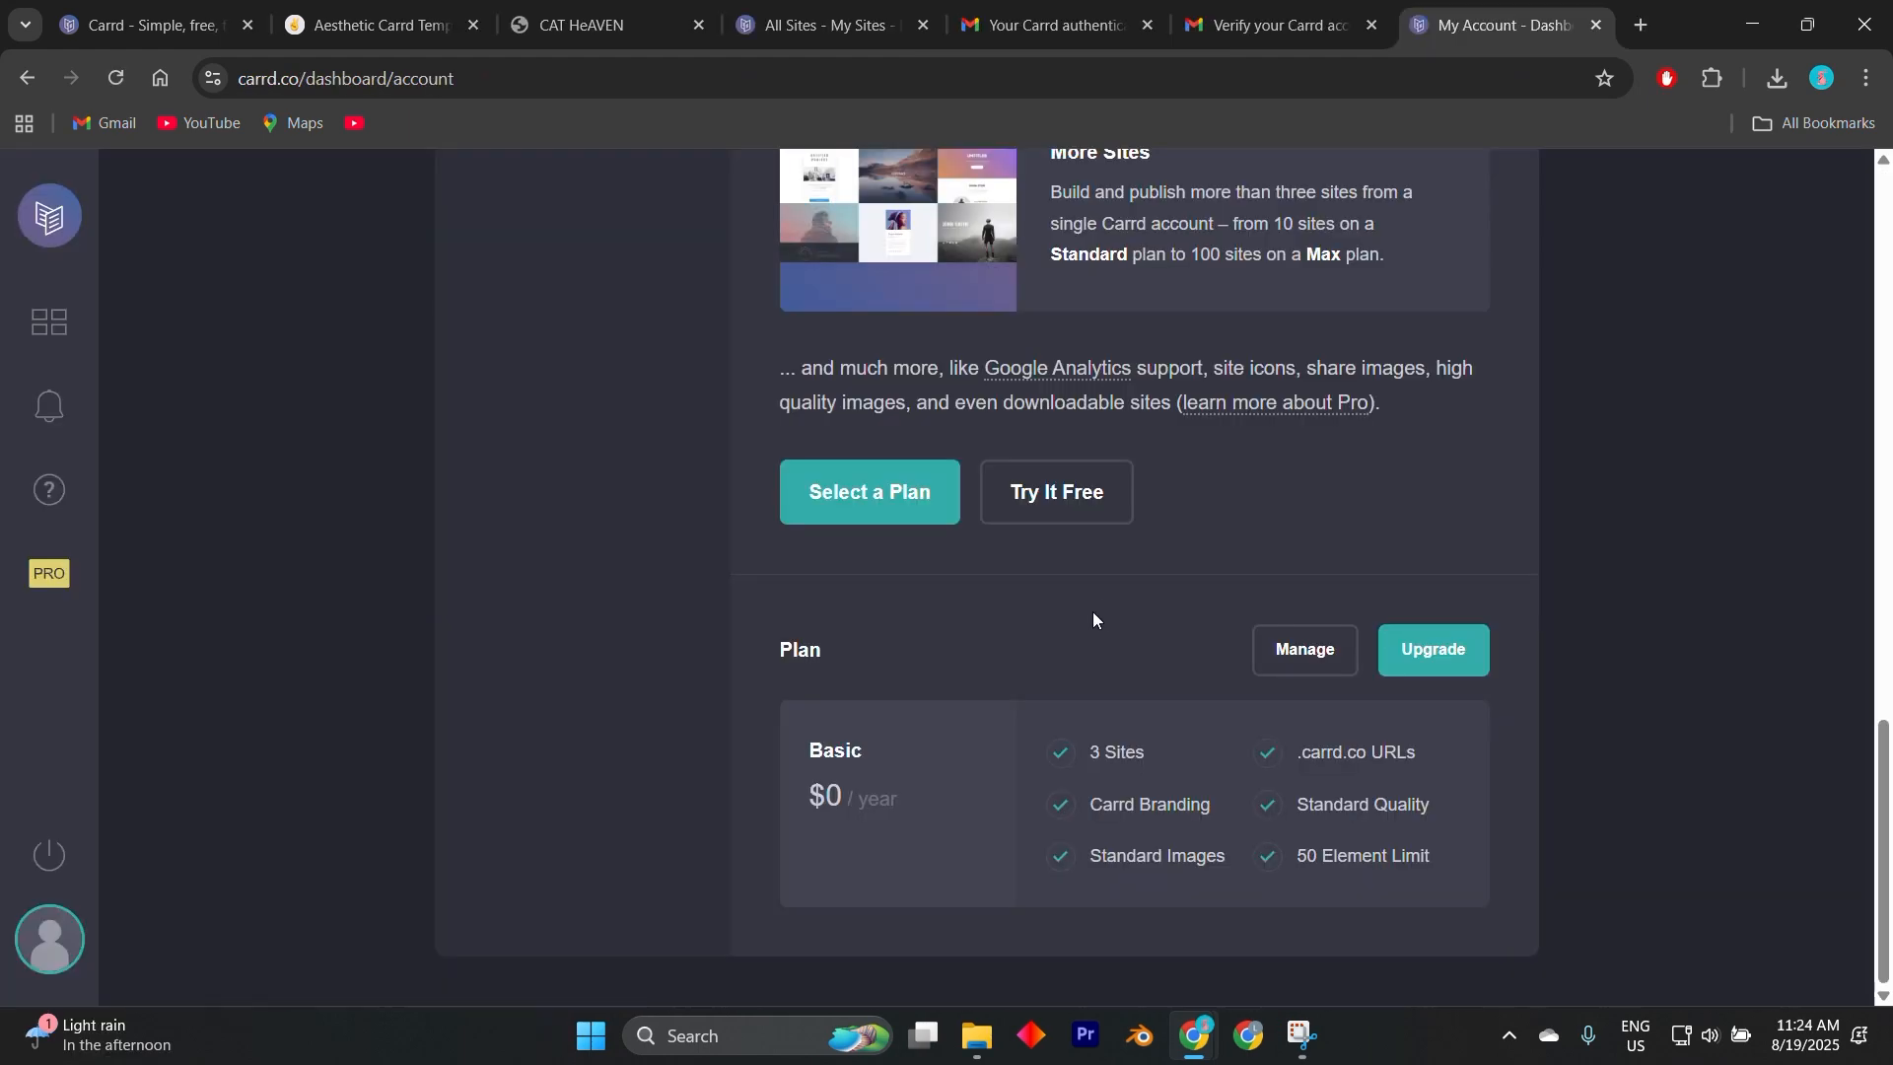
Go from the account page to the My Sites dashboard and start a new site.
scroll(998, 700, up, 15)
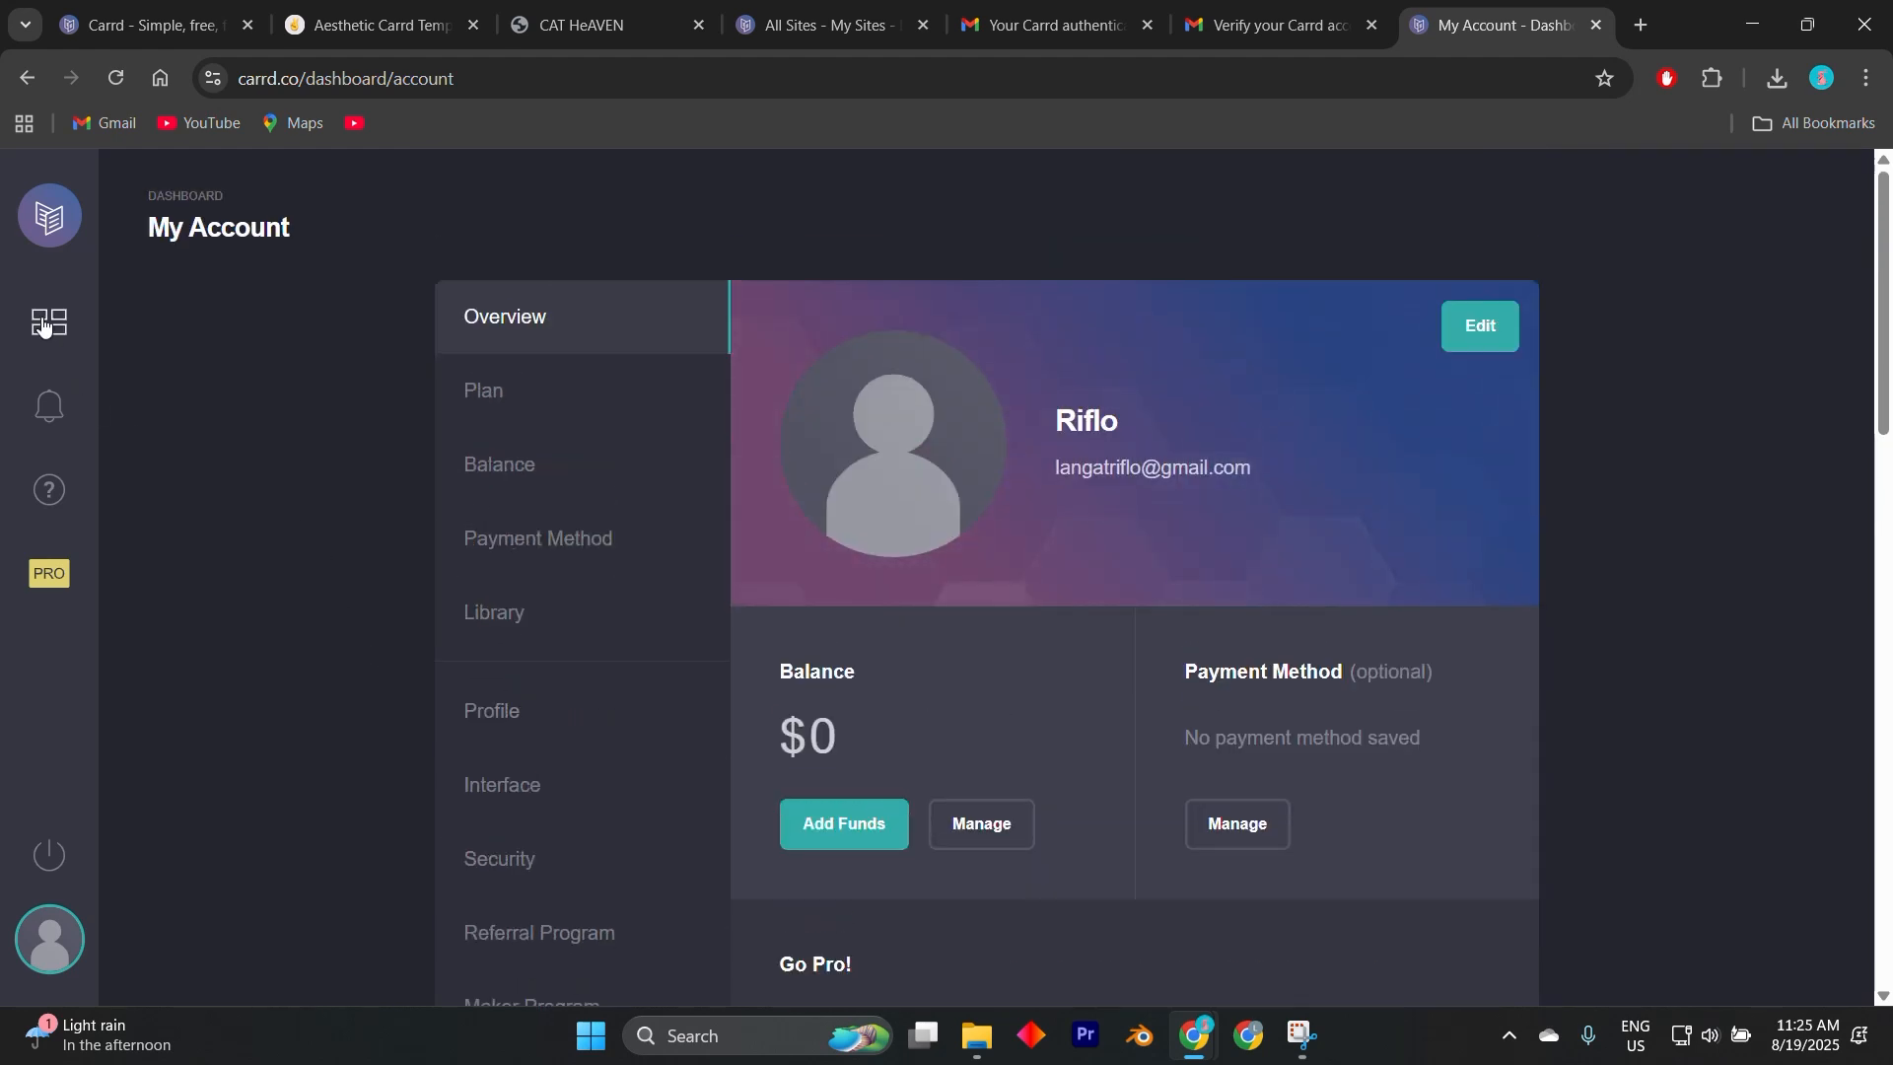
click(41, 235)
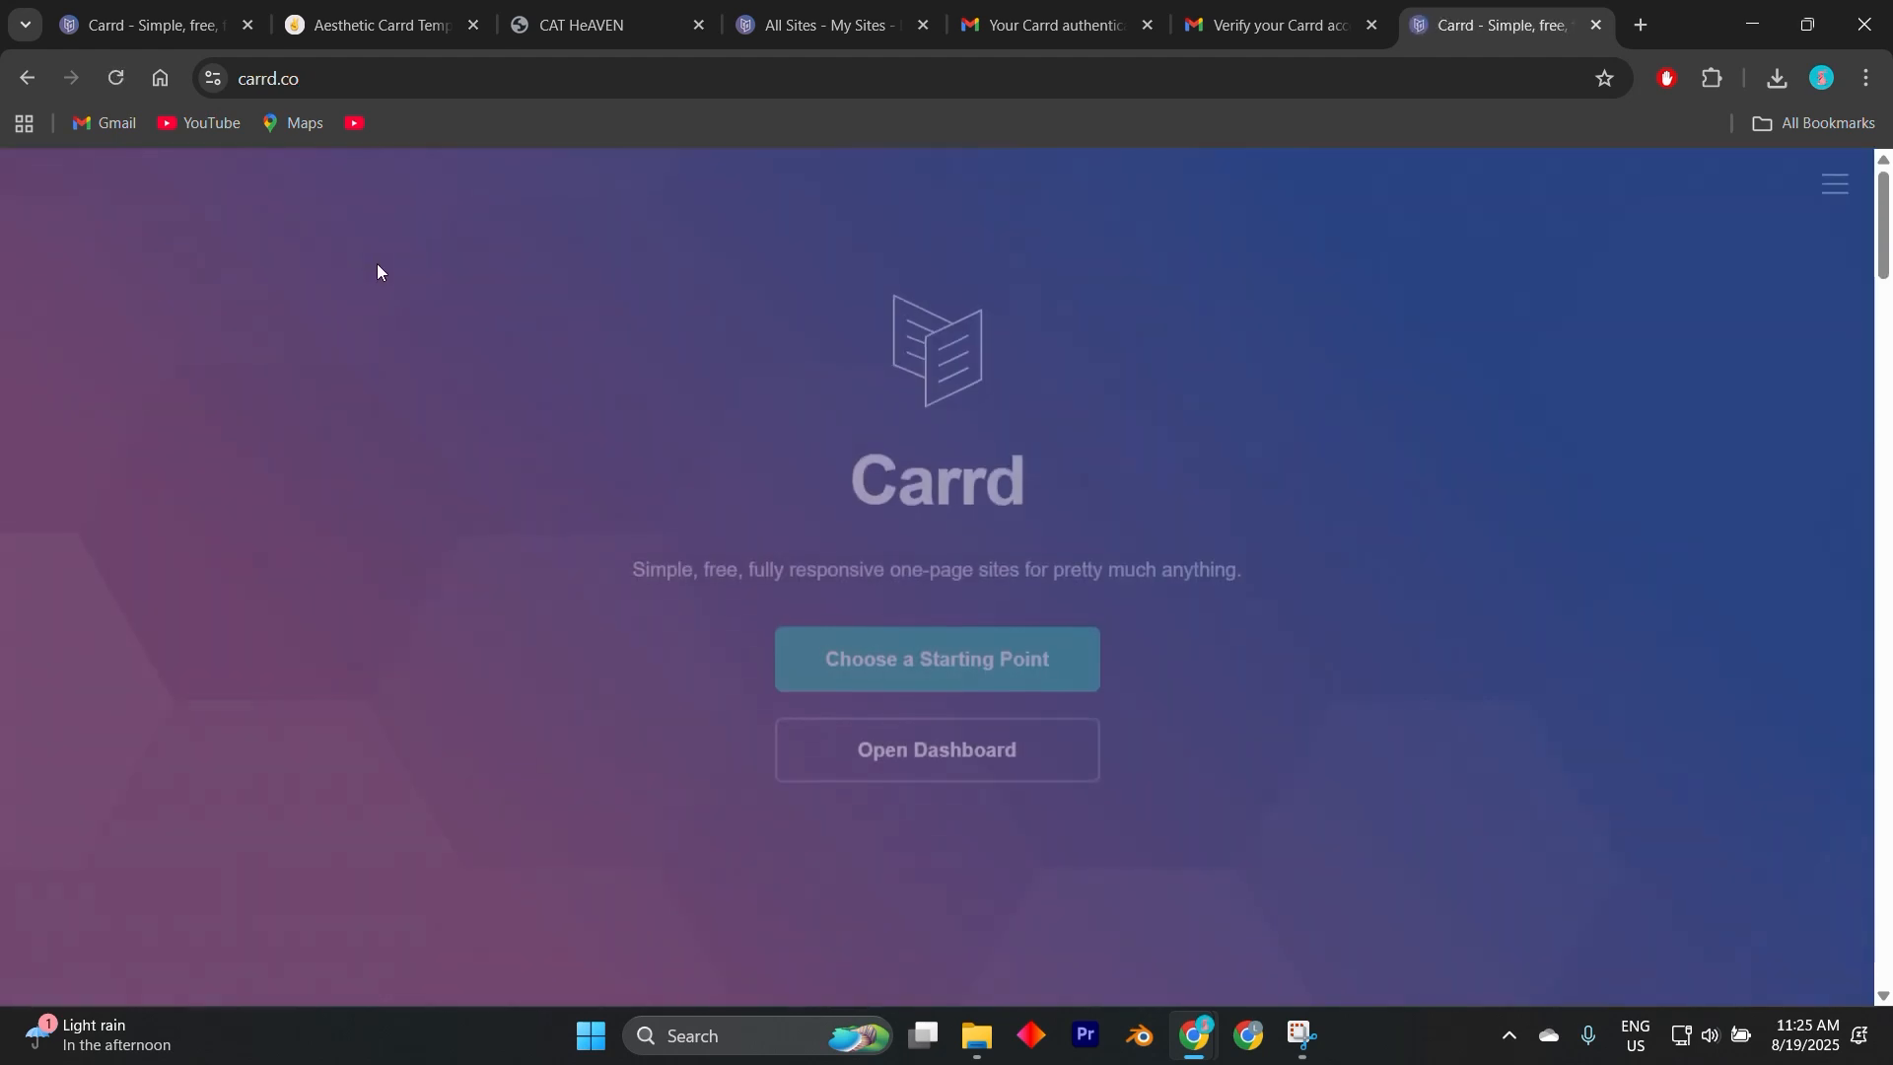
click(937, 749)
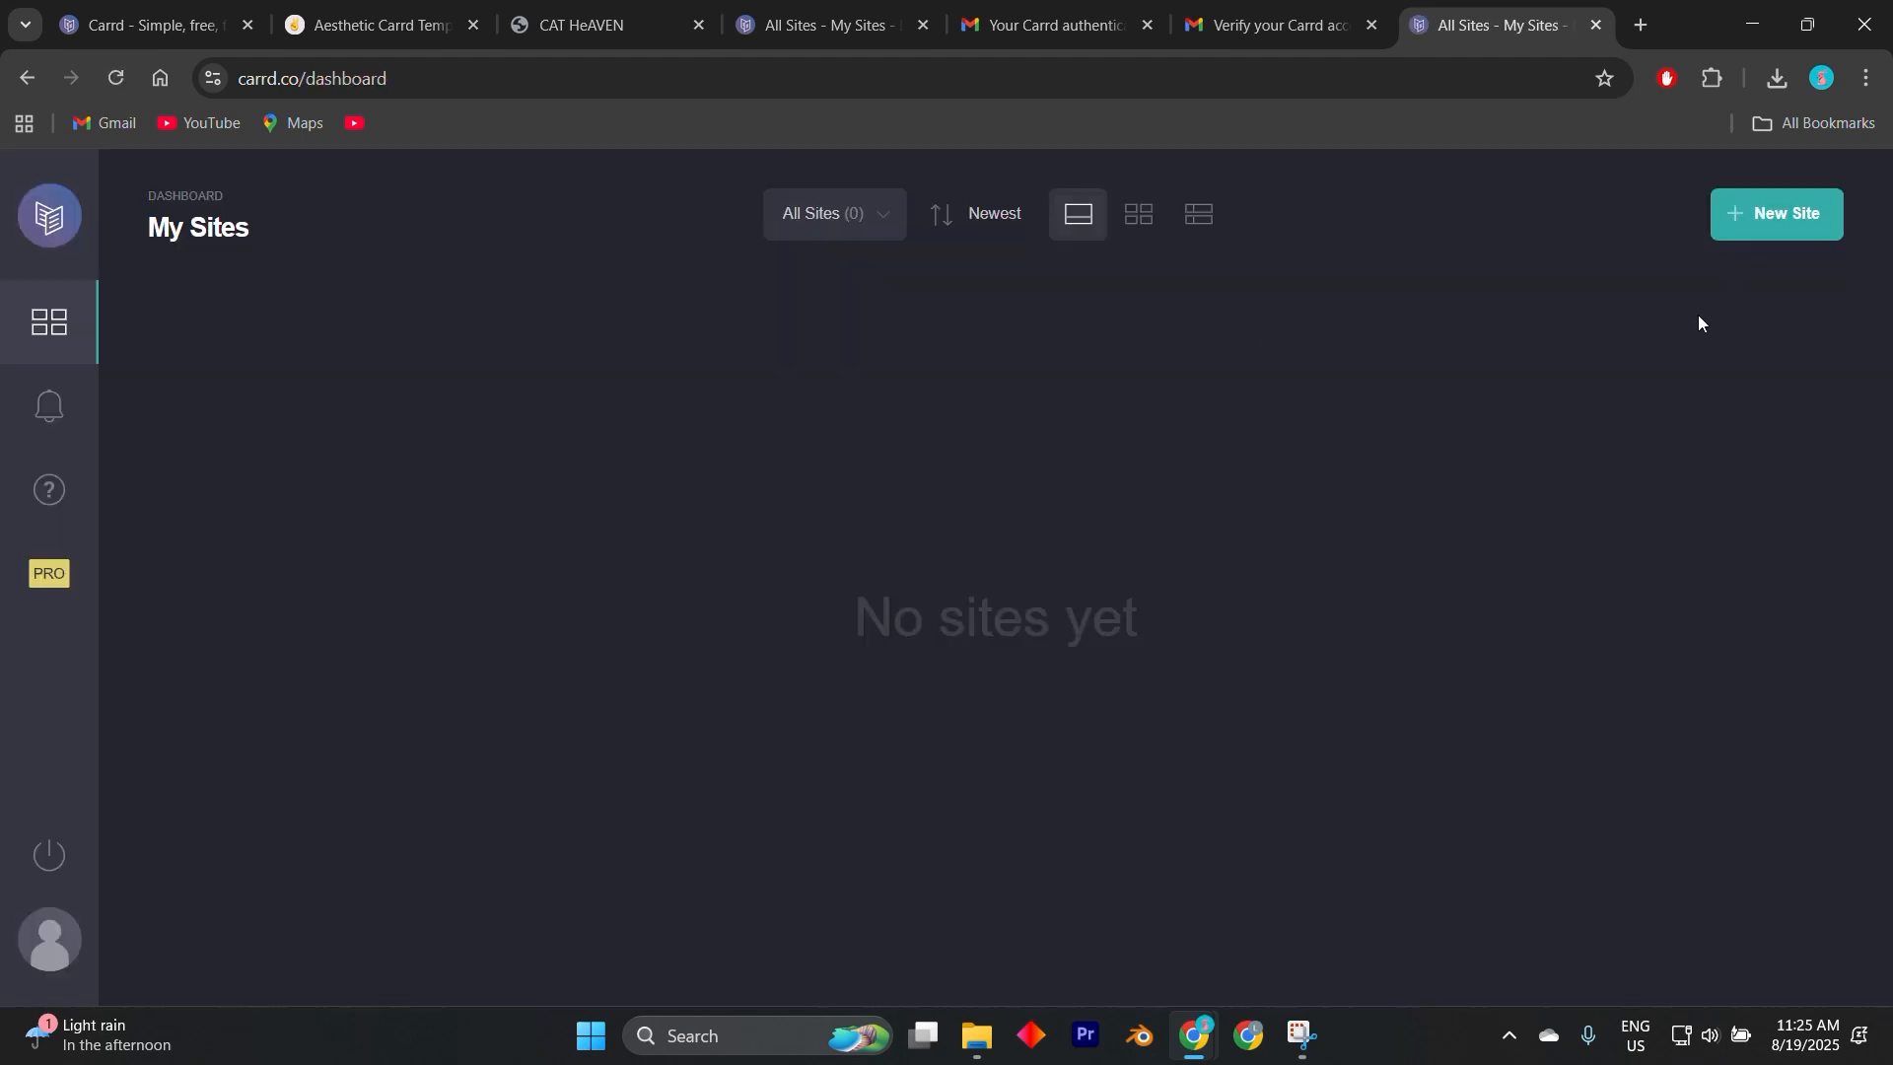
click(1789, 213)
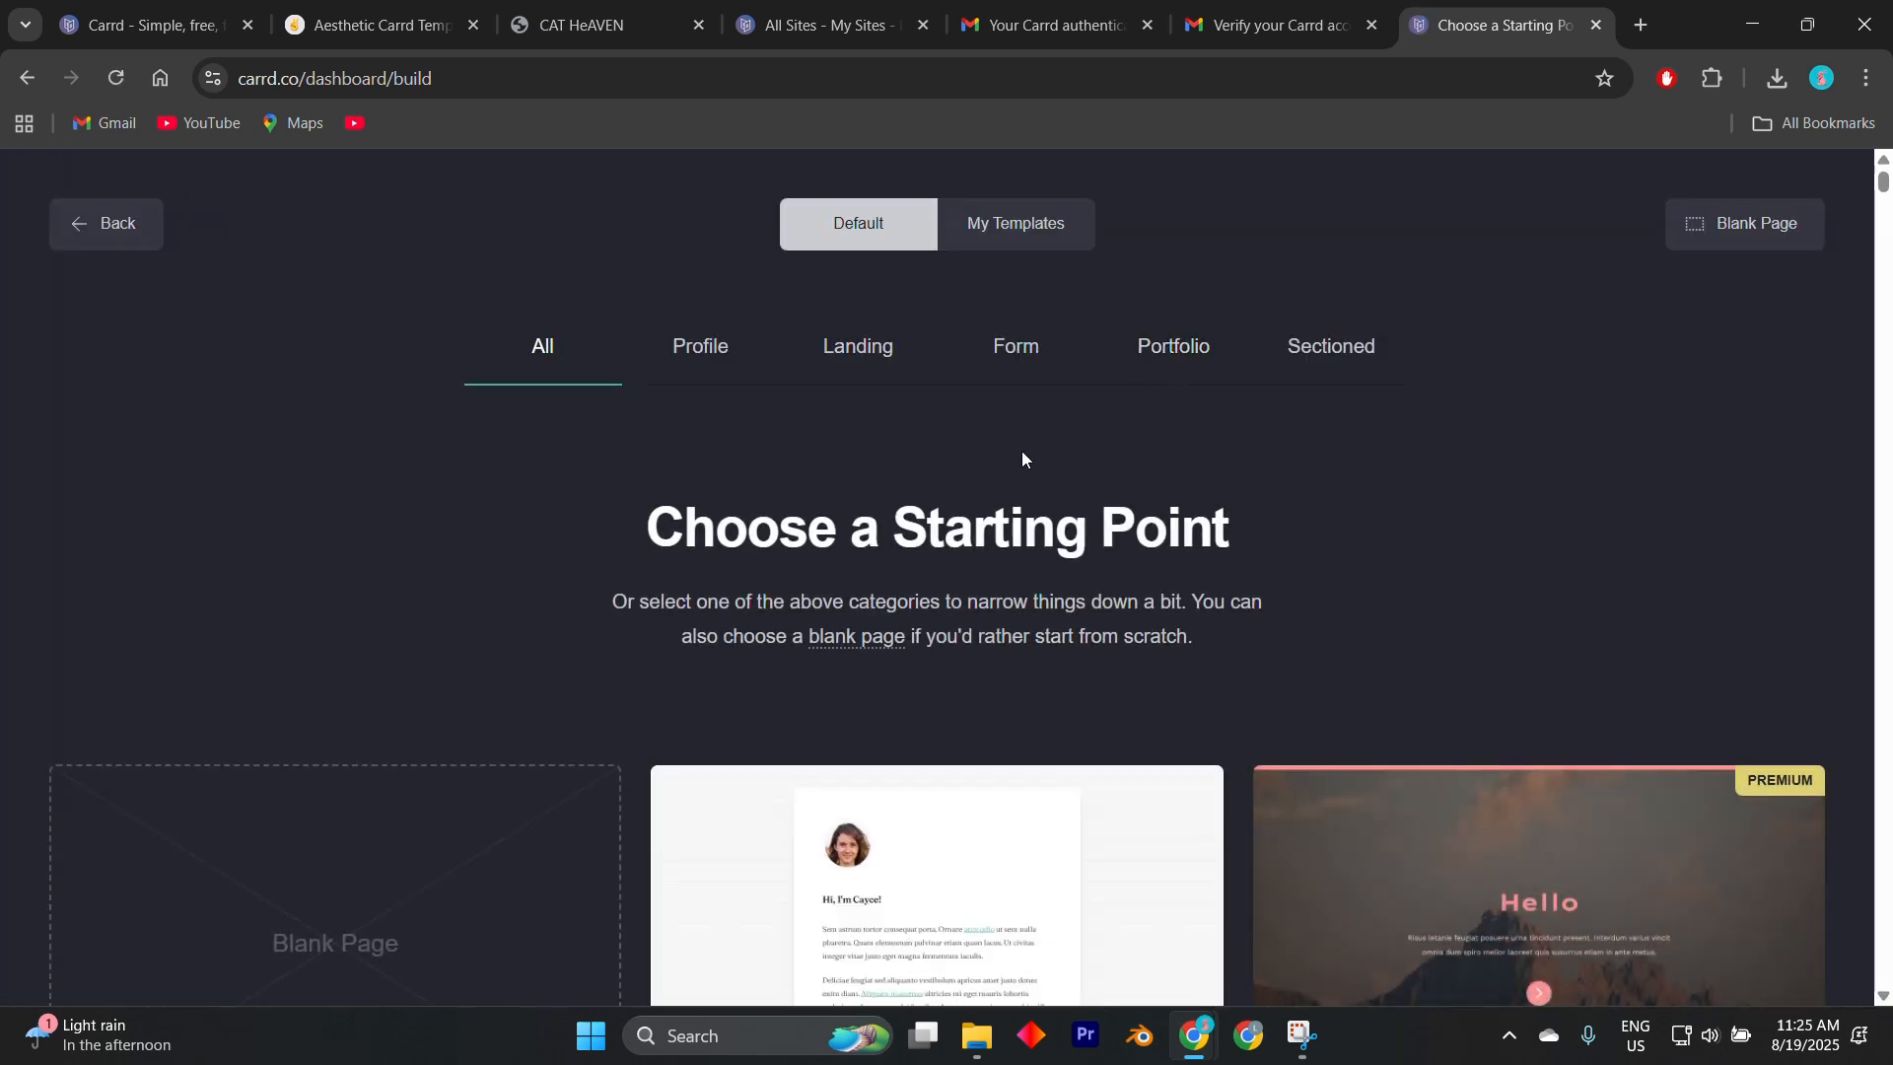
Look through the default starting-point templates, comparing the free designs with the premium ones.
scroll(1022, 452, down, 9)
scroll(1002, 487, up, 6)
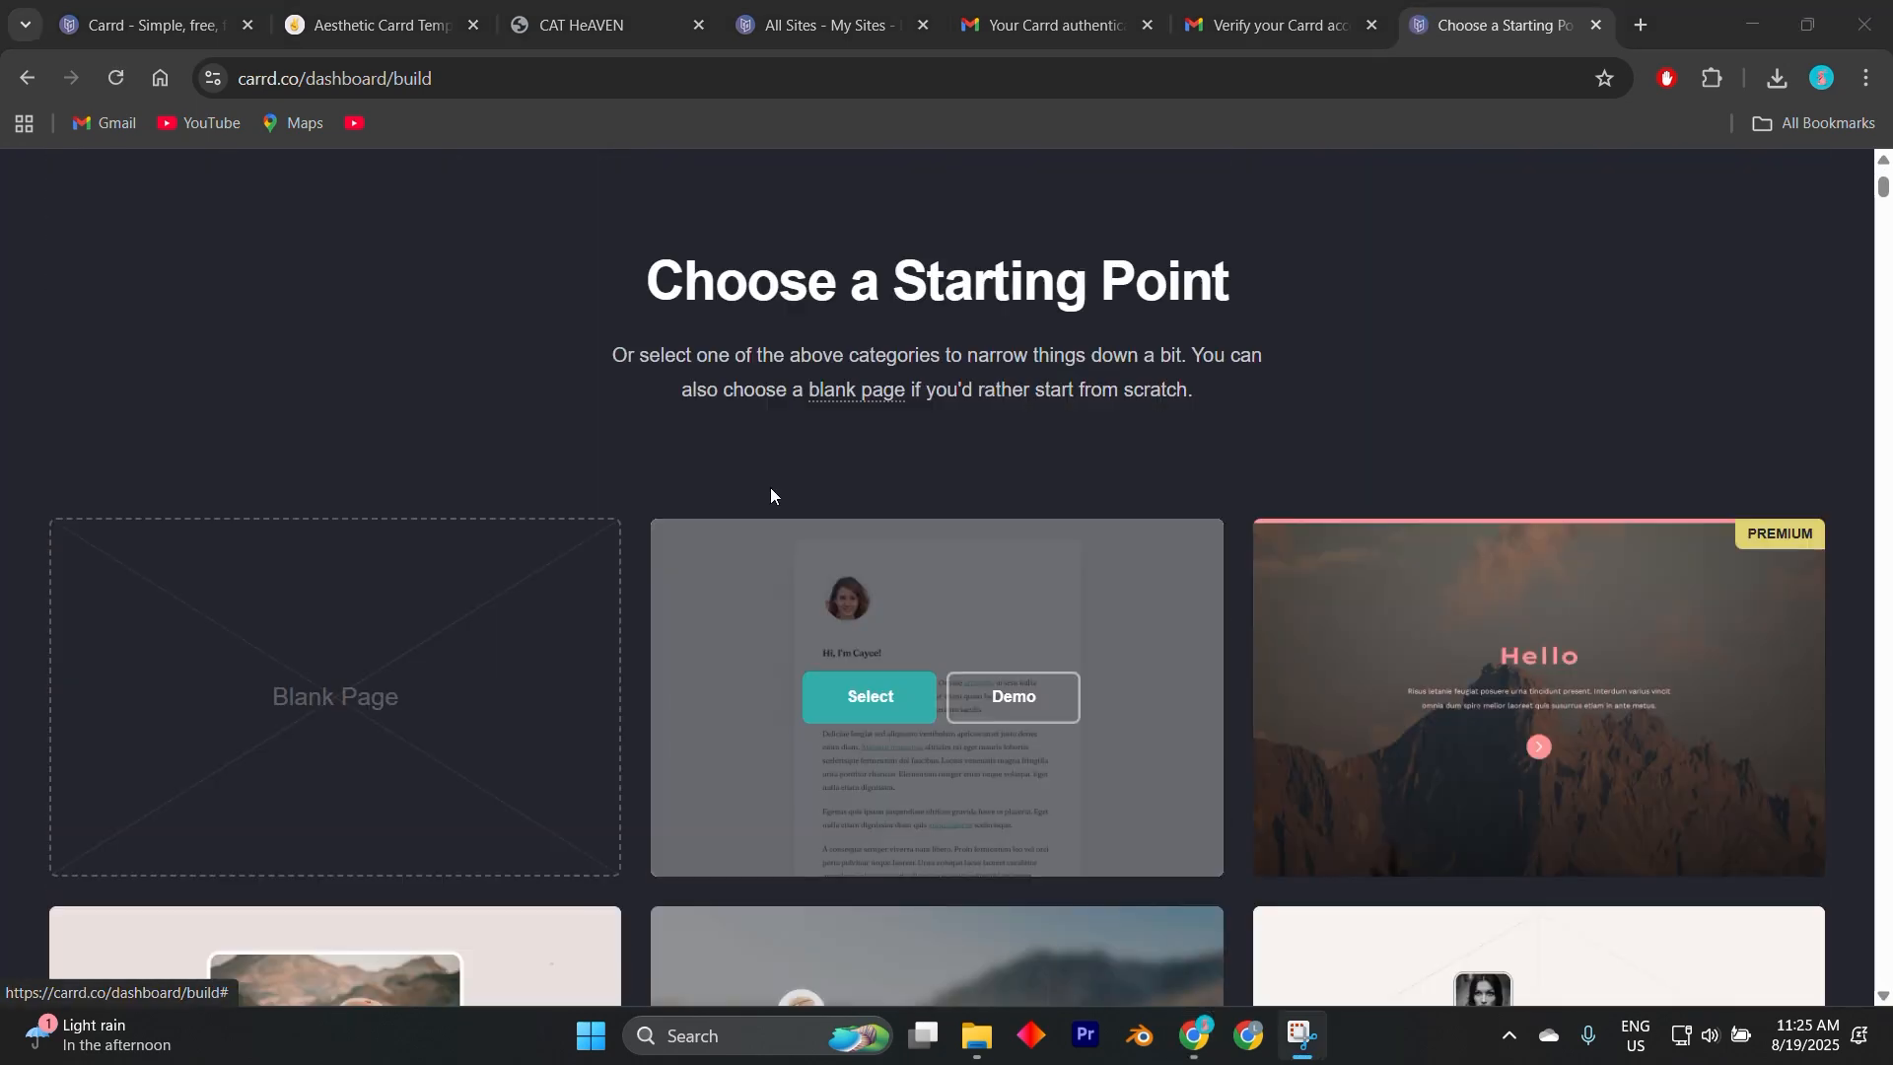
scroll(771, 487, down, 13)
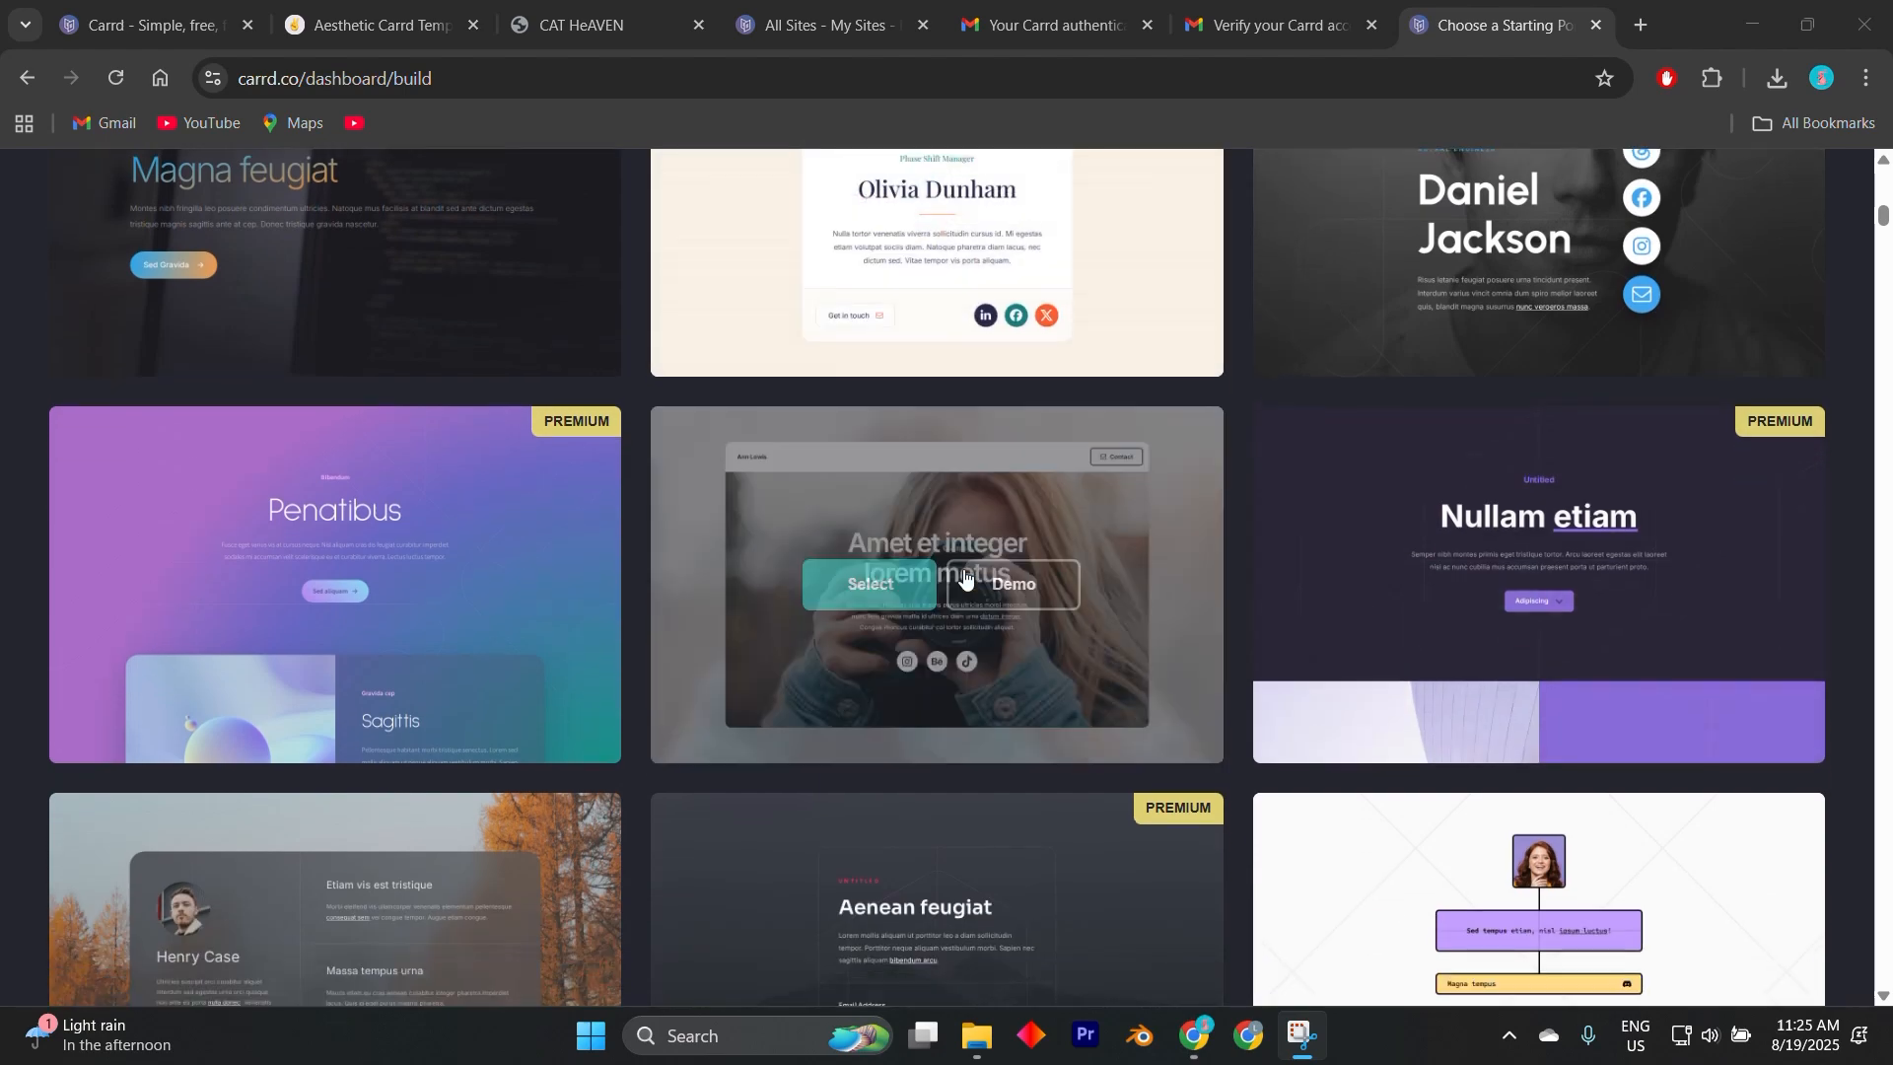
scroll(965, 580, down, 5)
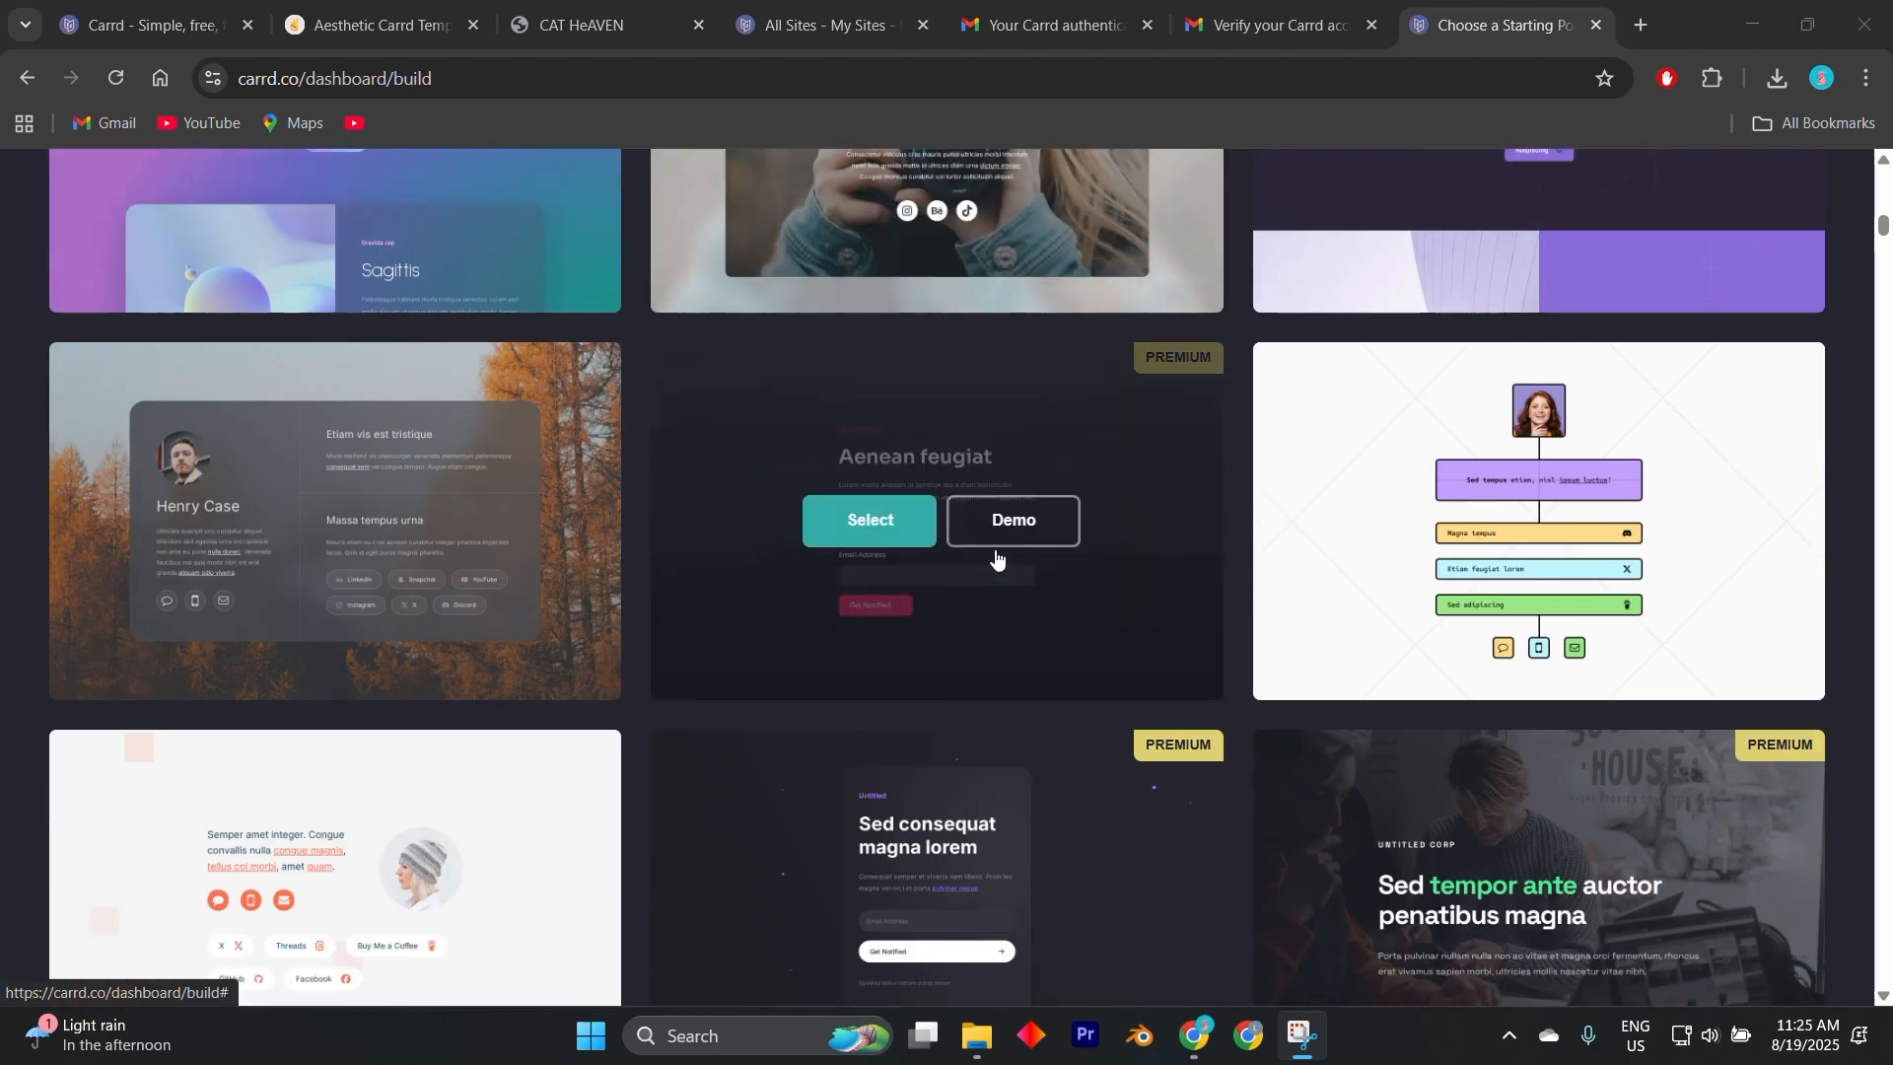
scroll(996, 557, up, 8)
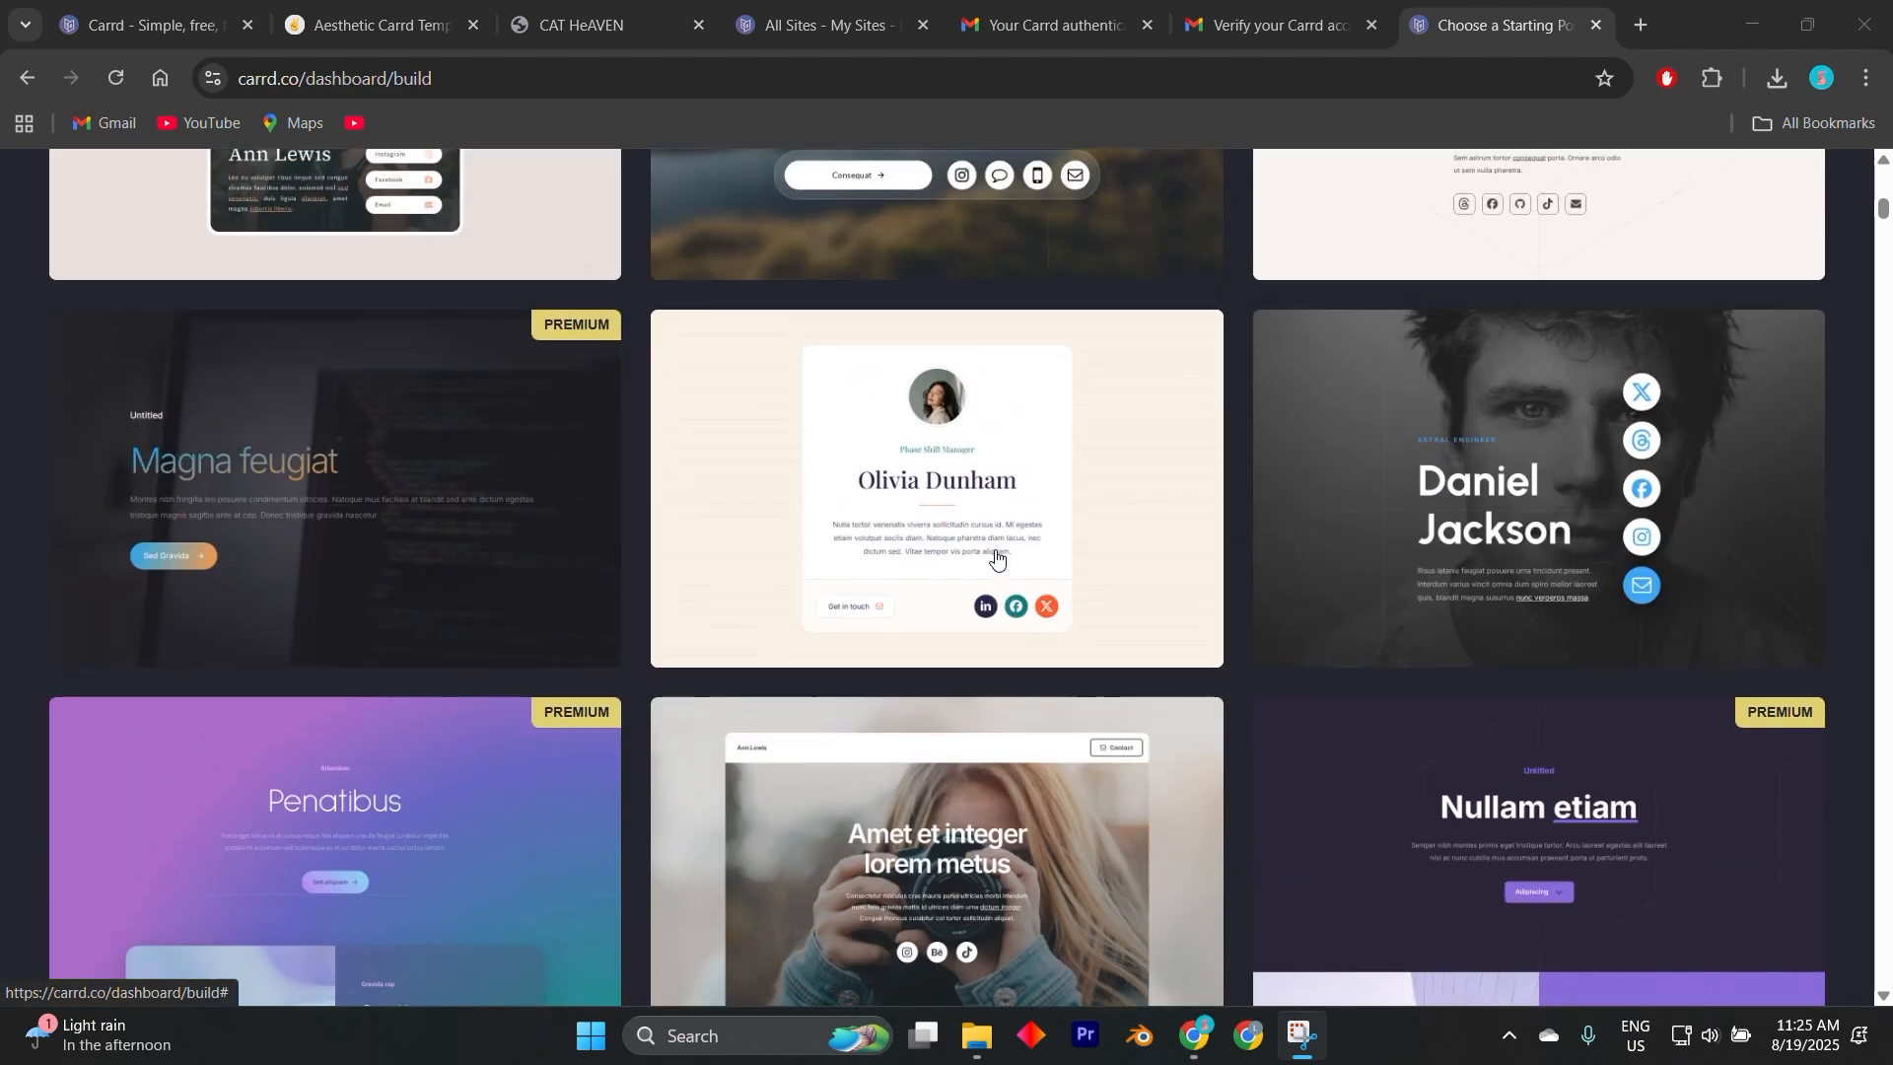
scroll(996, 557, up, 8)
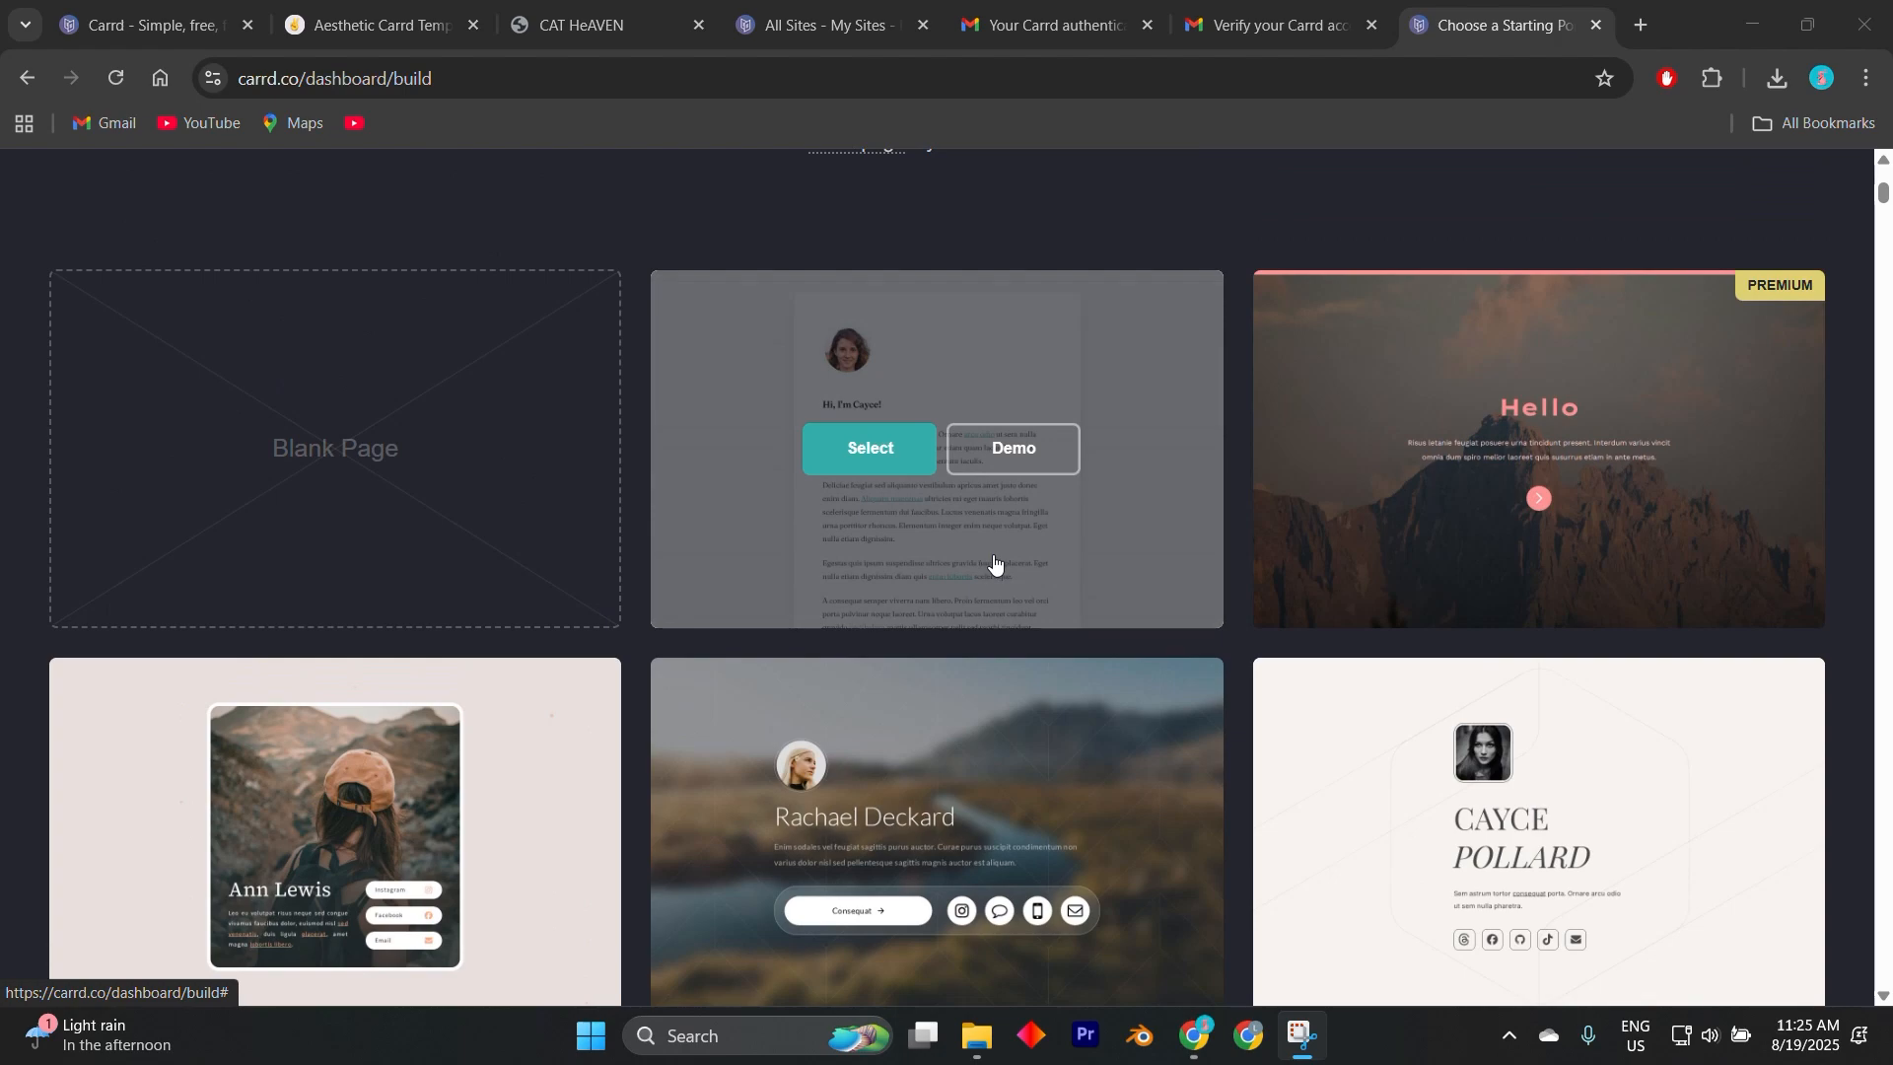
scroll(994, 560, down, 5)
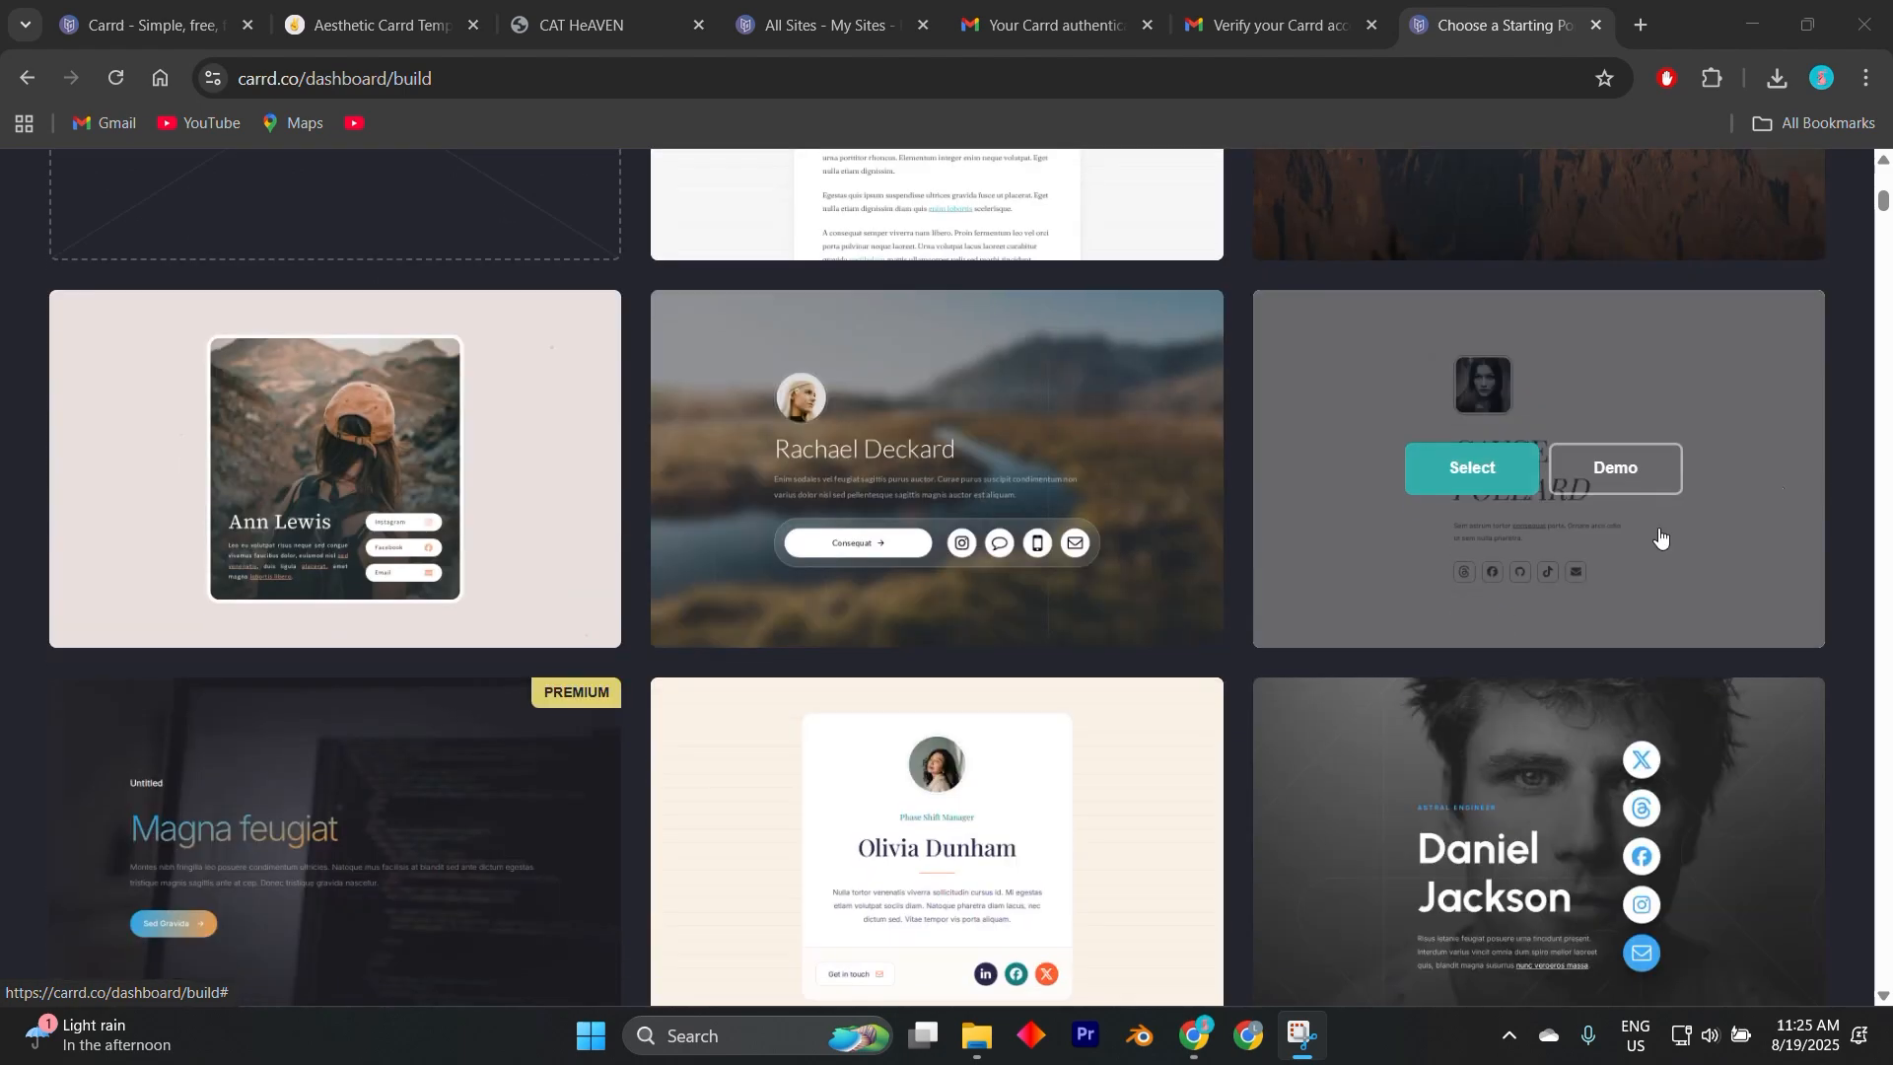
scroll(989, 755, up, 10)
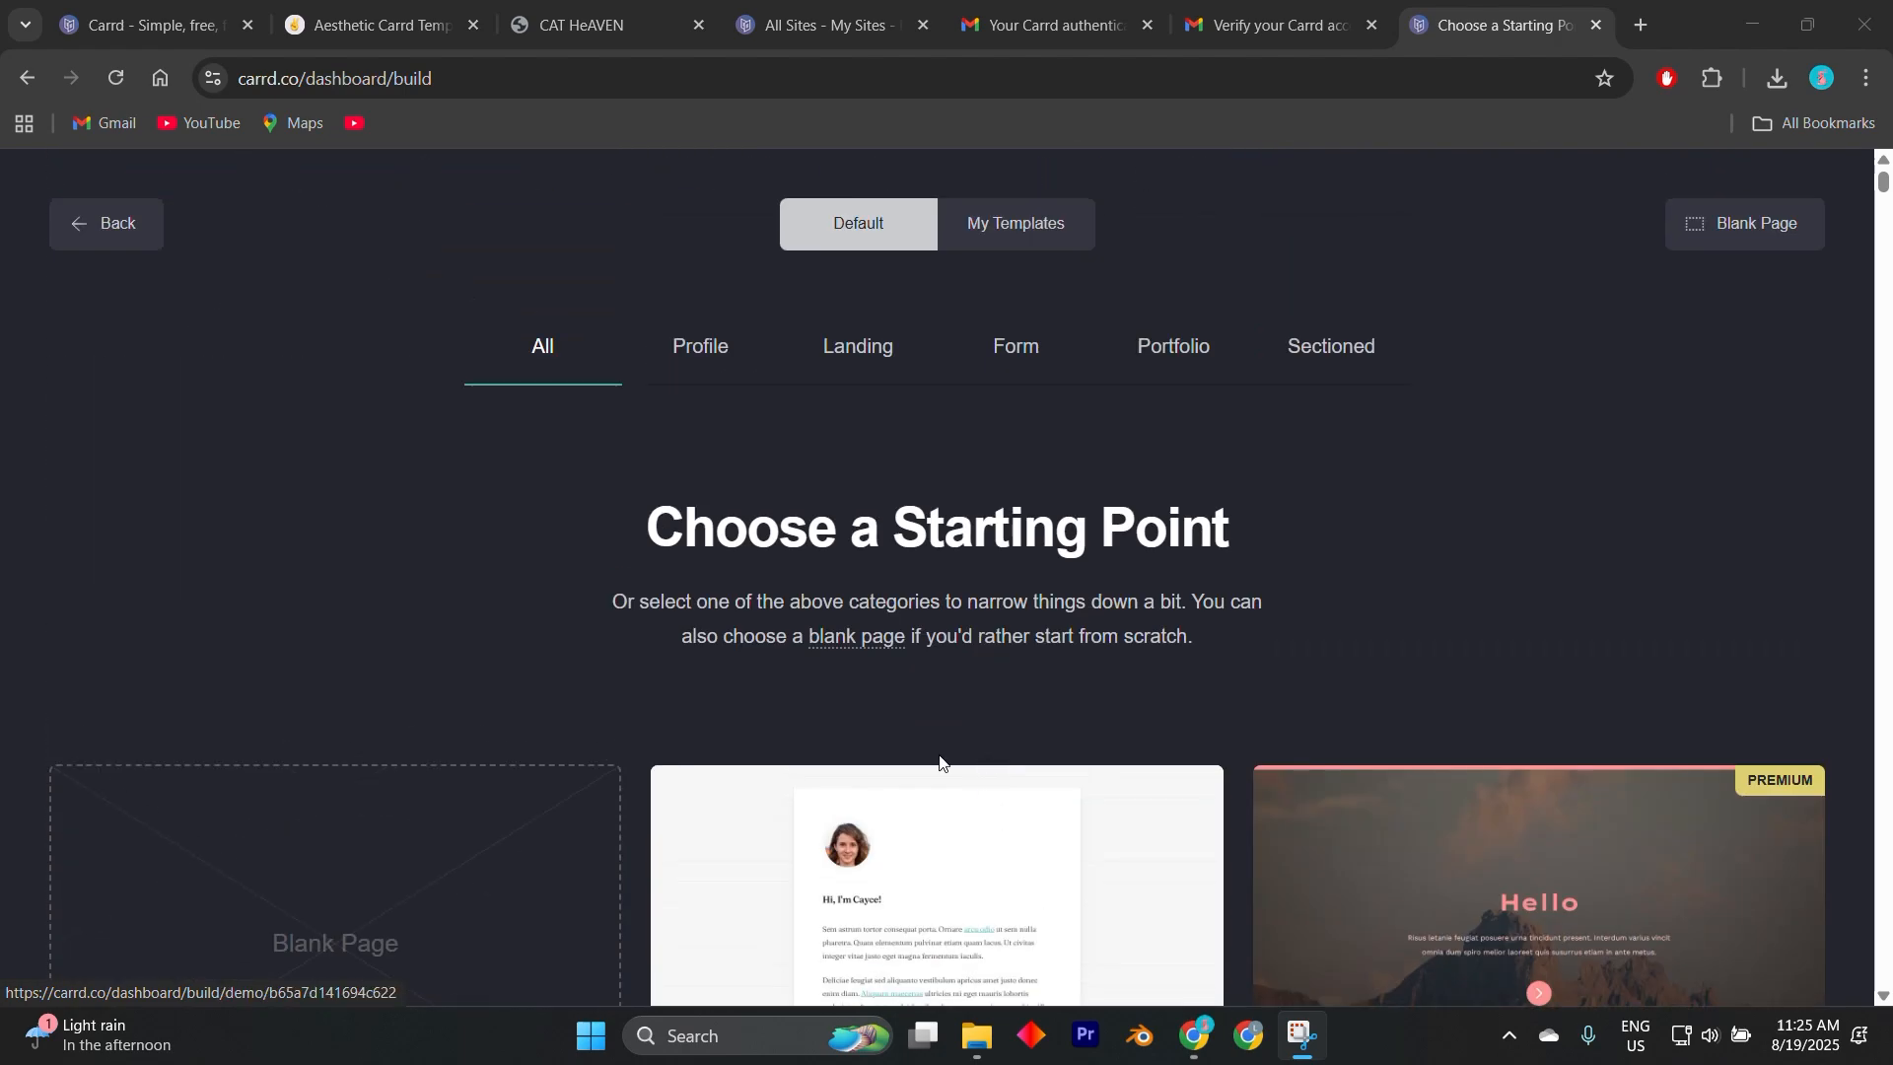
Select the free light profile template with the small square portrait, large serif name and outlined social icons as the starting point.
scroll(940, 759, down, 3)
scroll(715, 769, down, 2)
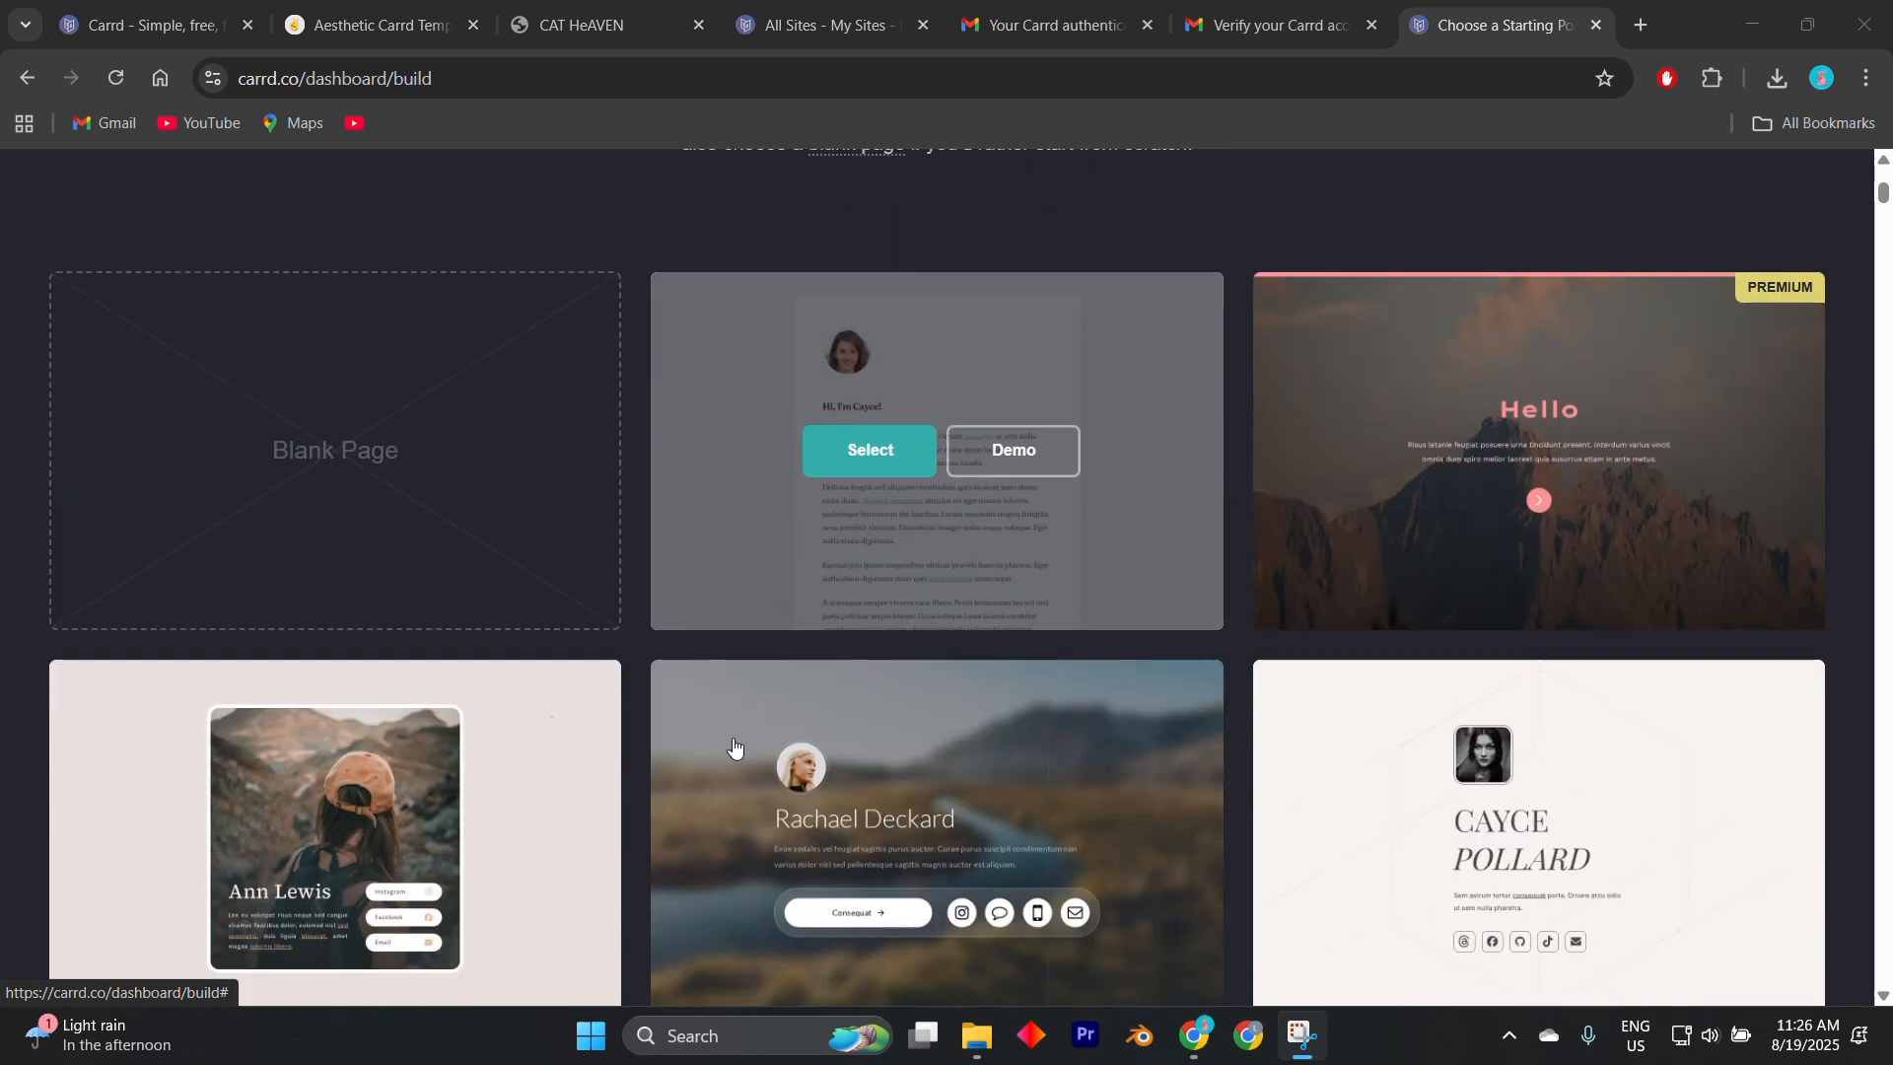
scroll(719, 636, down, 4)
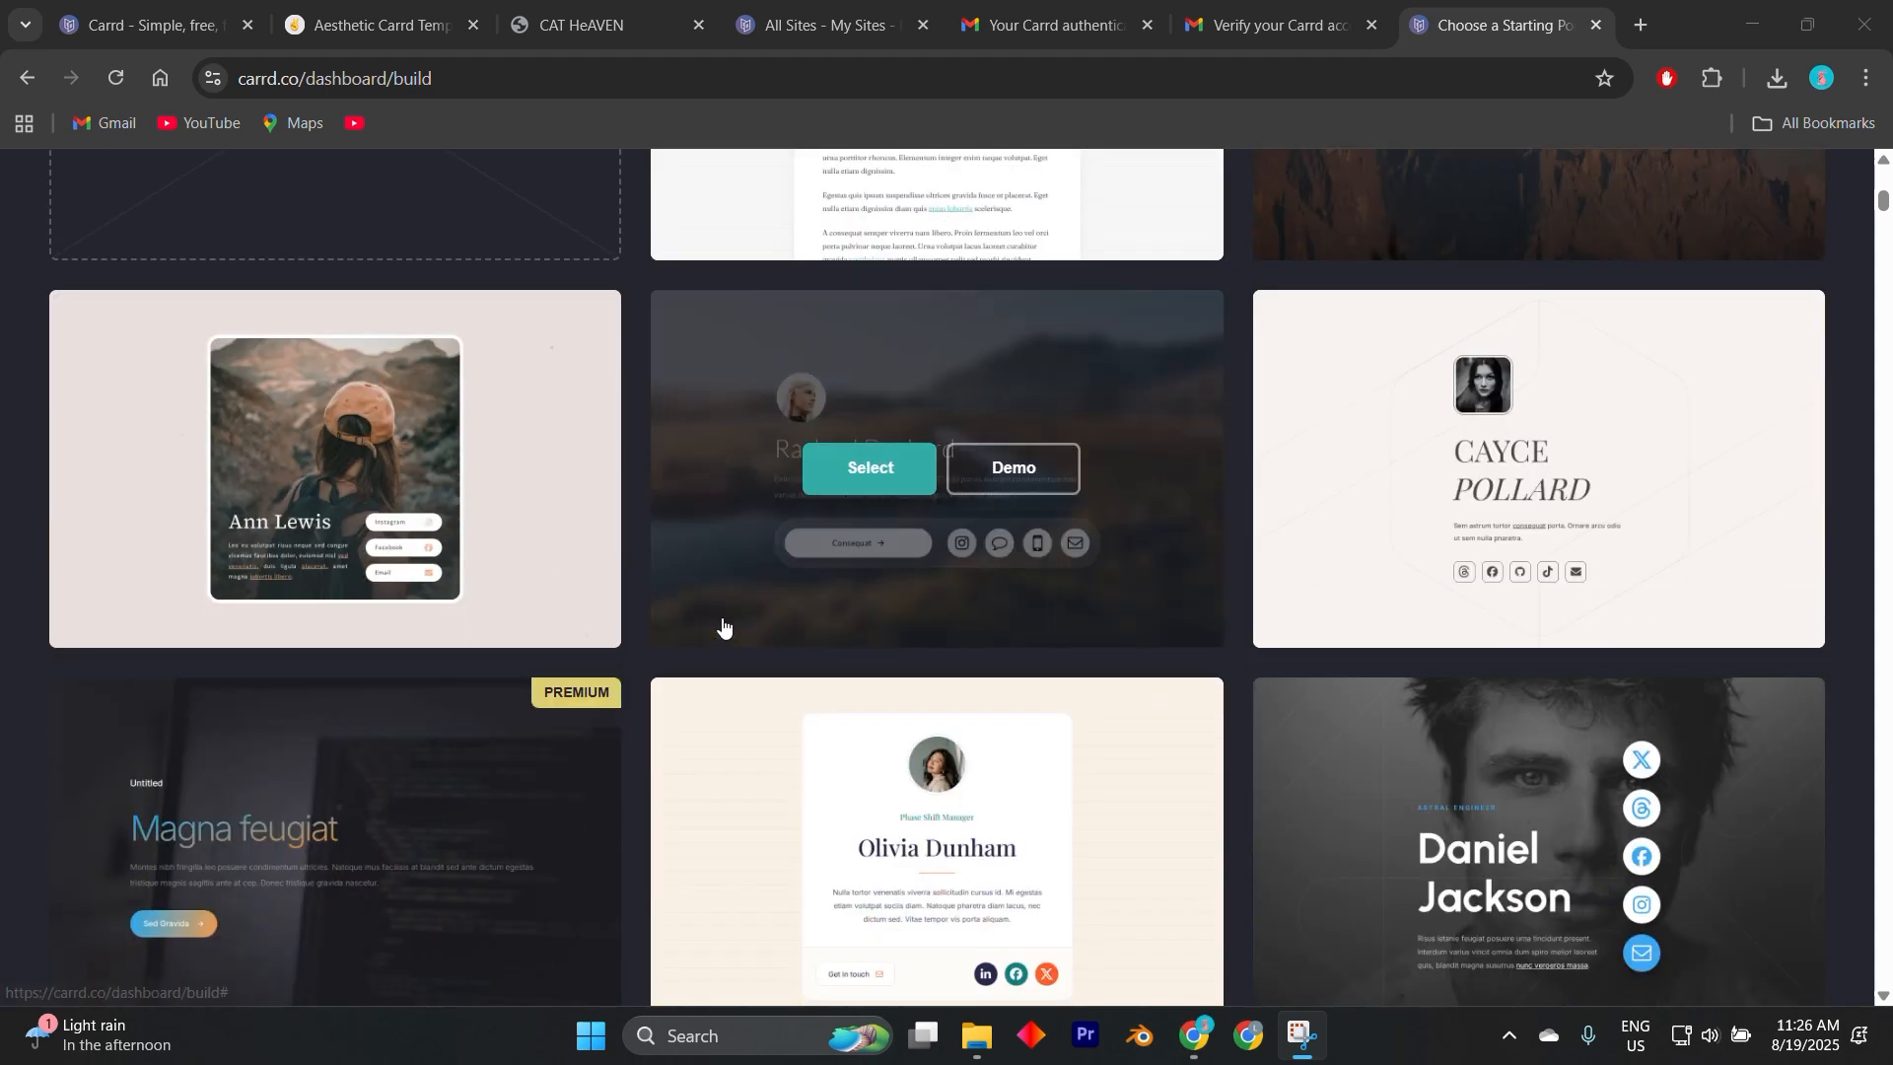
scroll(721, 632, down, 4)
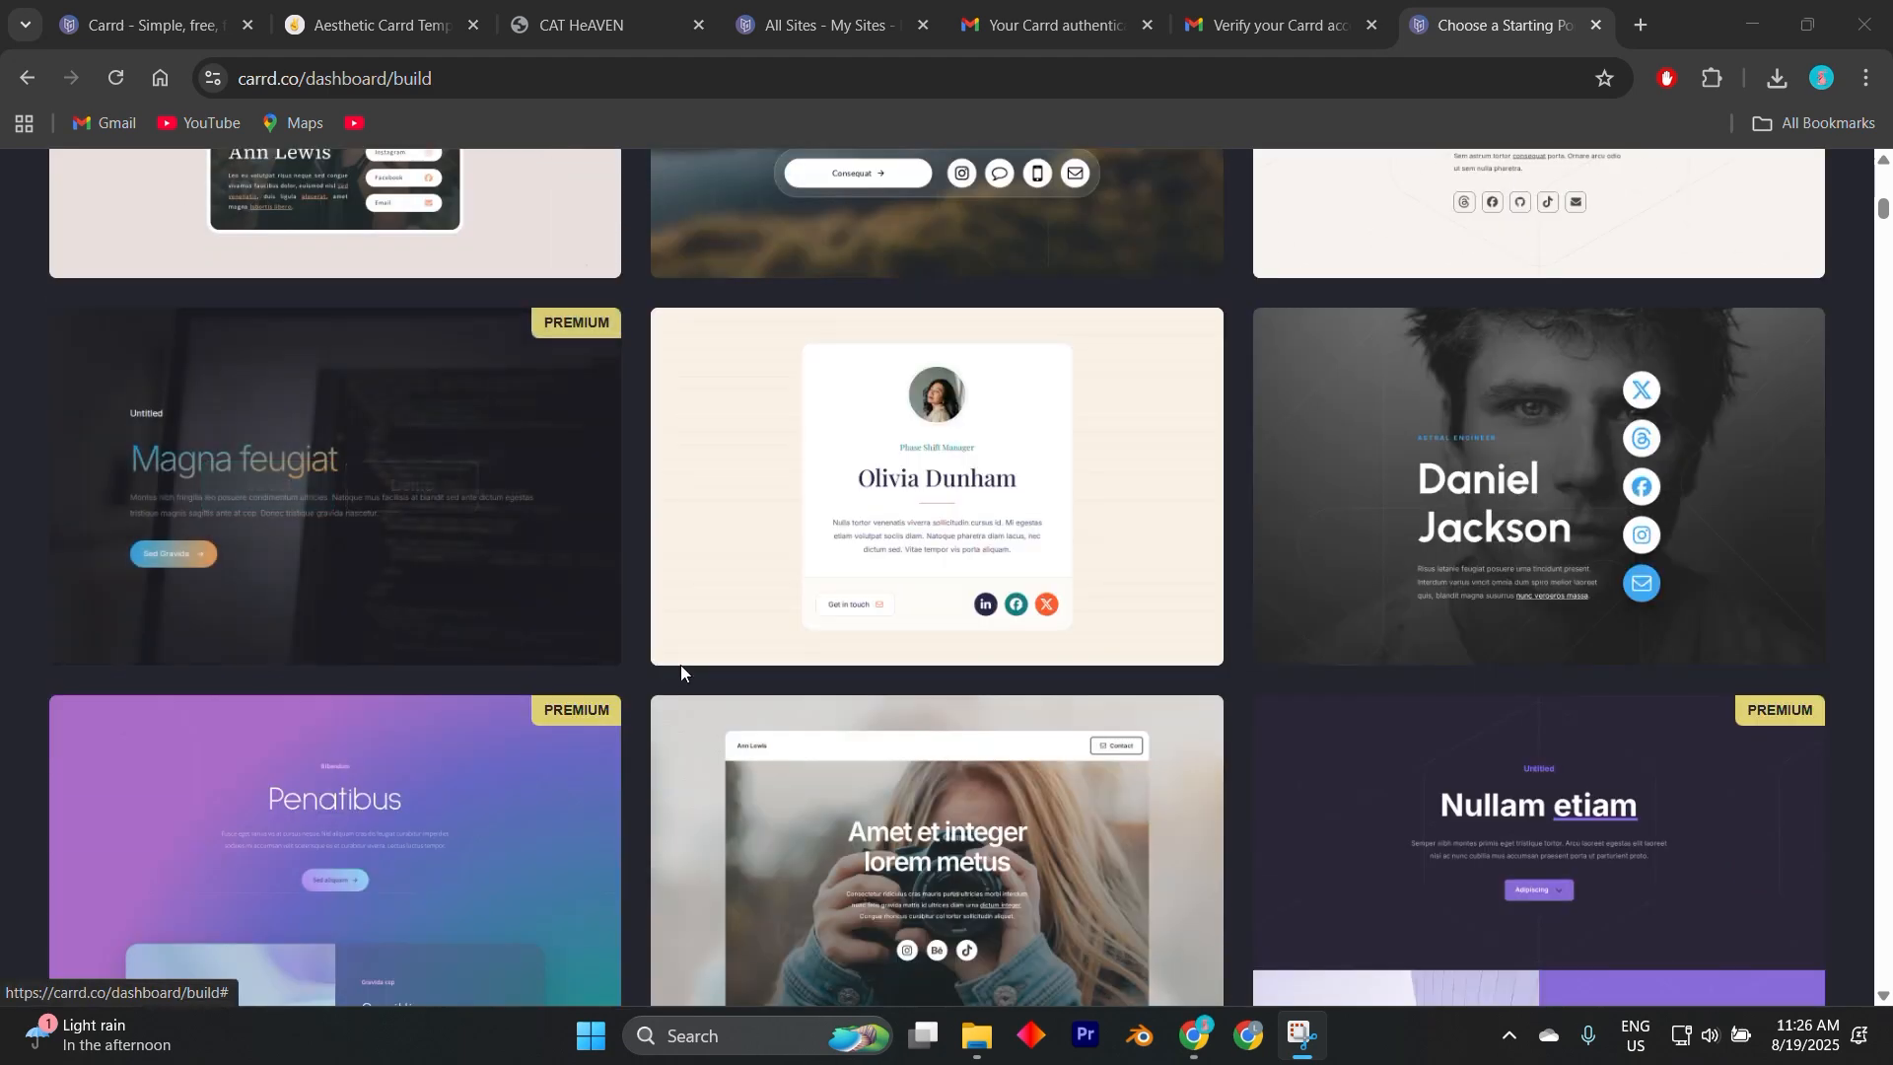
scroll(955, 566, down, 1)
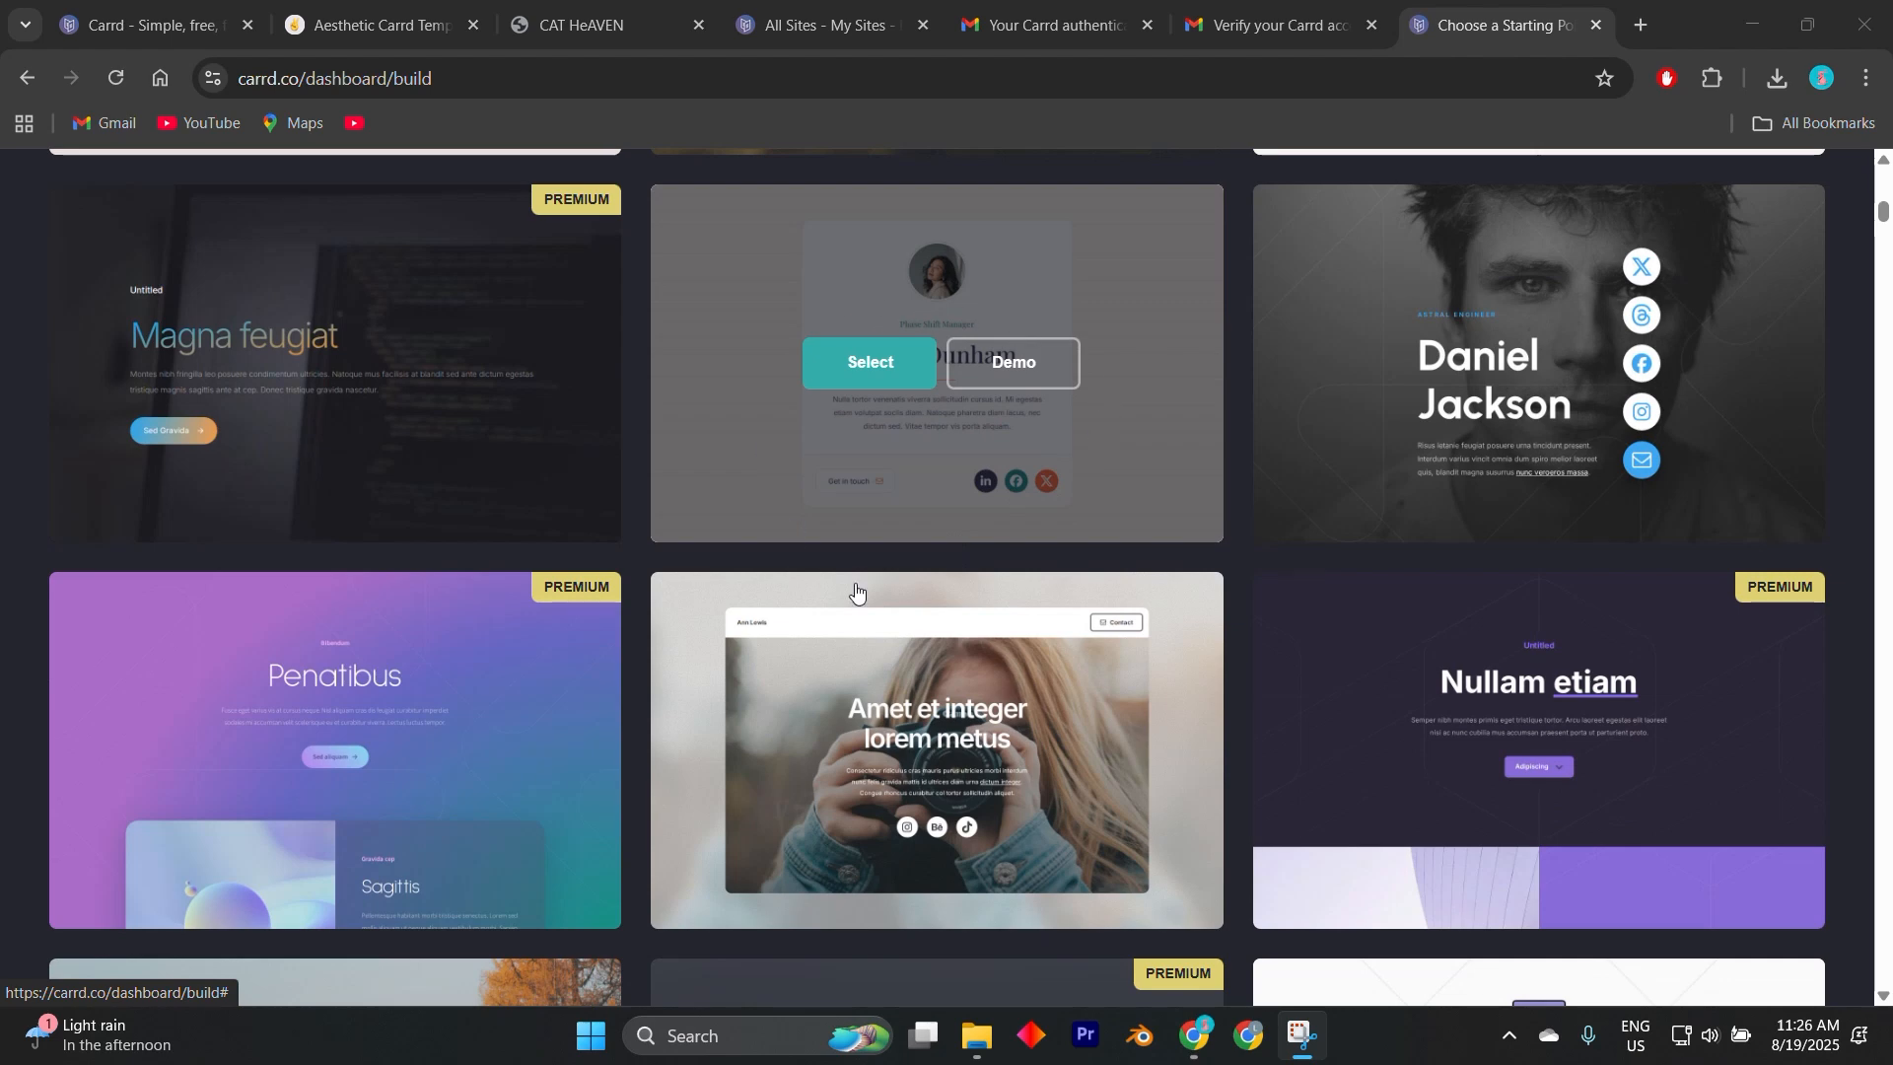
scroll(1107, 567, up, 2)
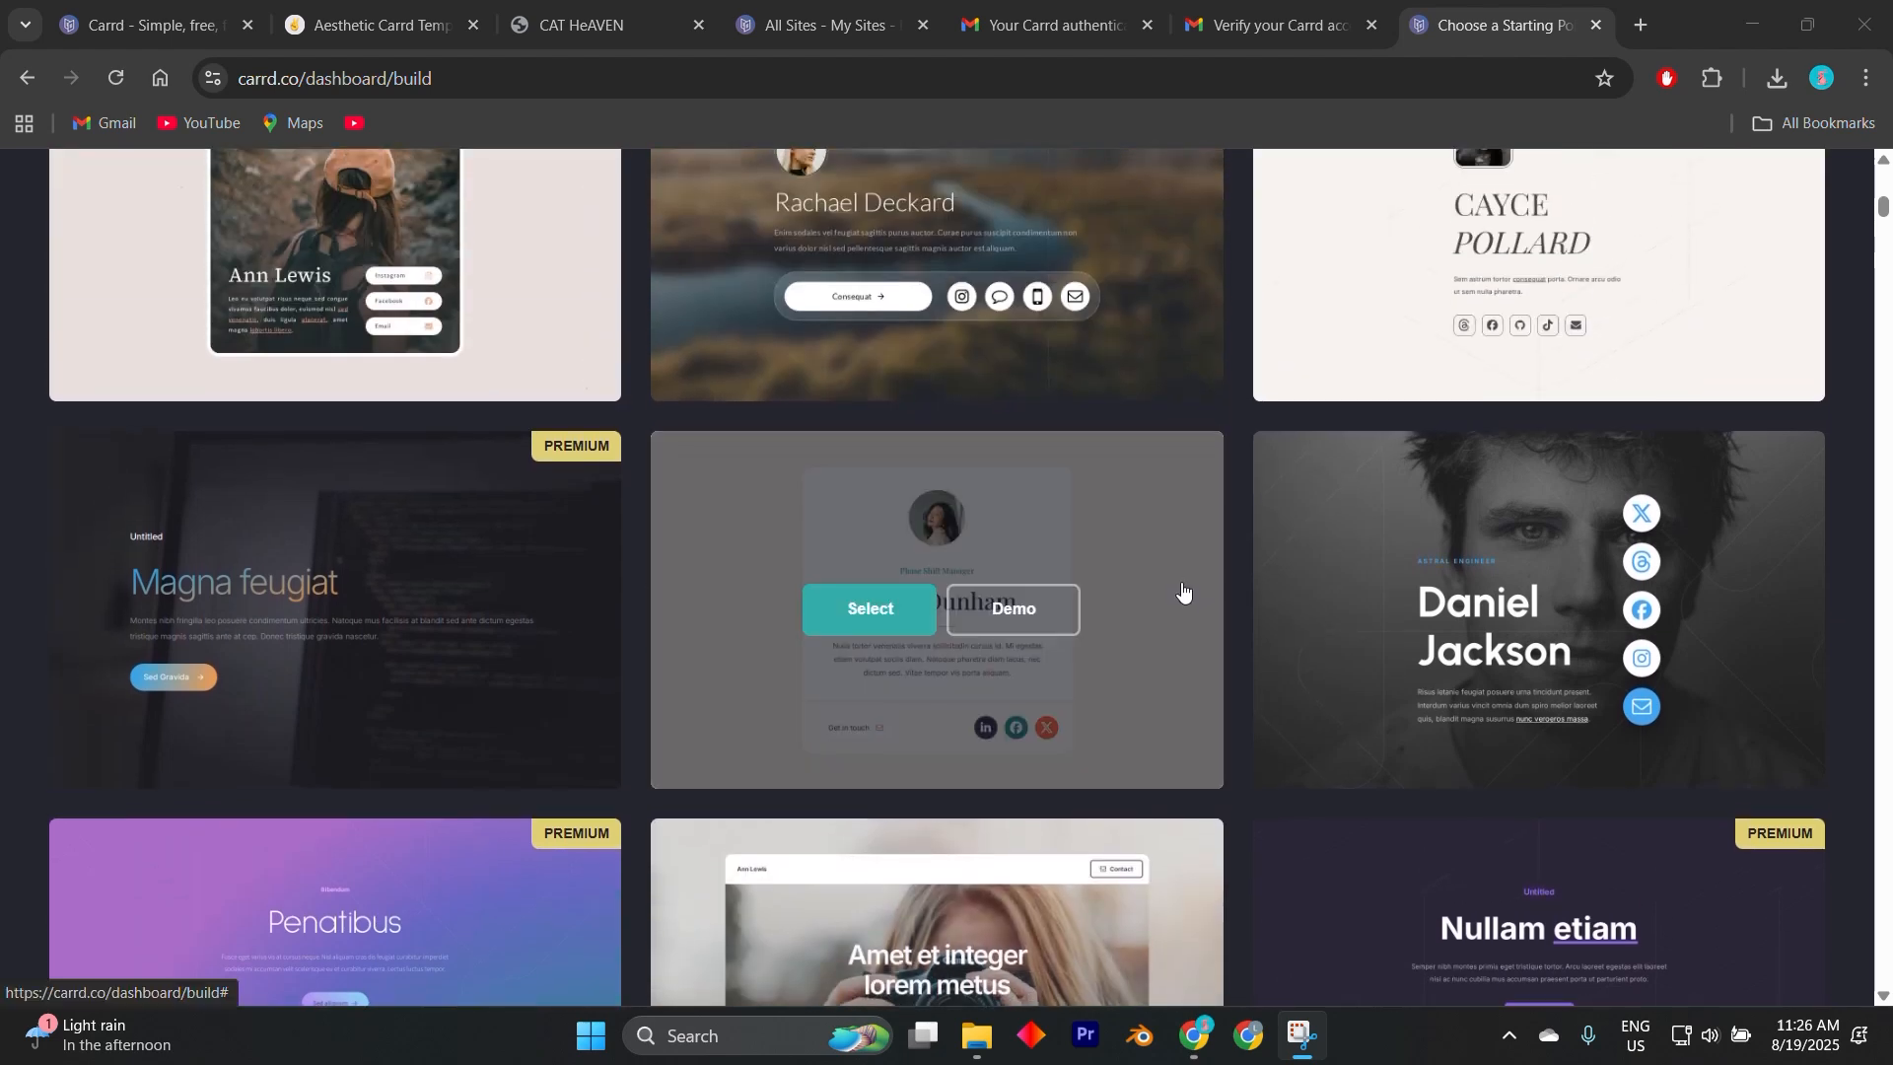
scroll(1183, 590, up, 2)
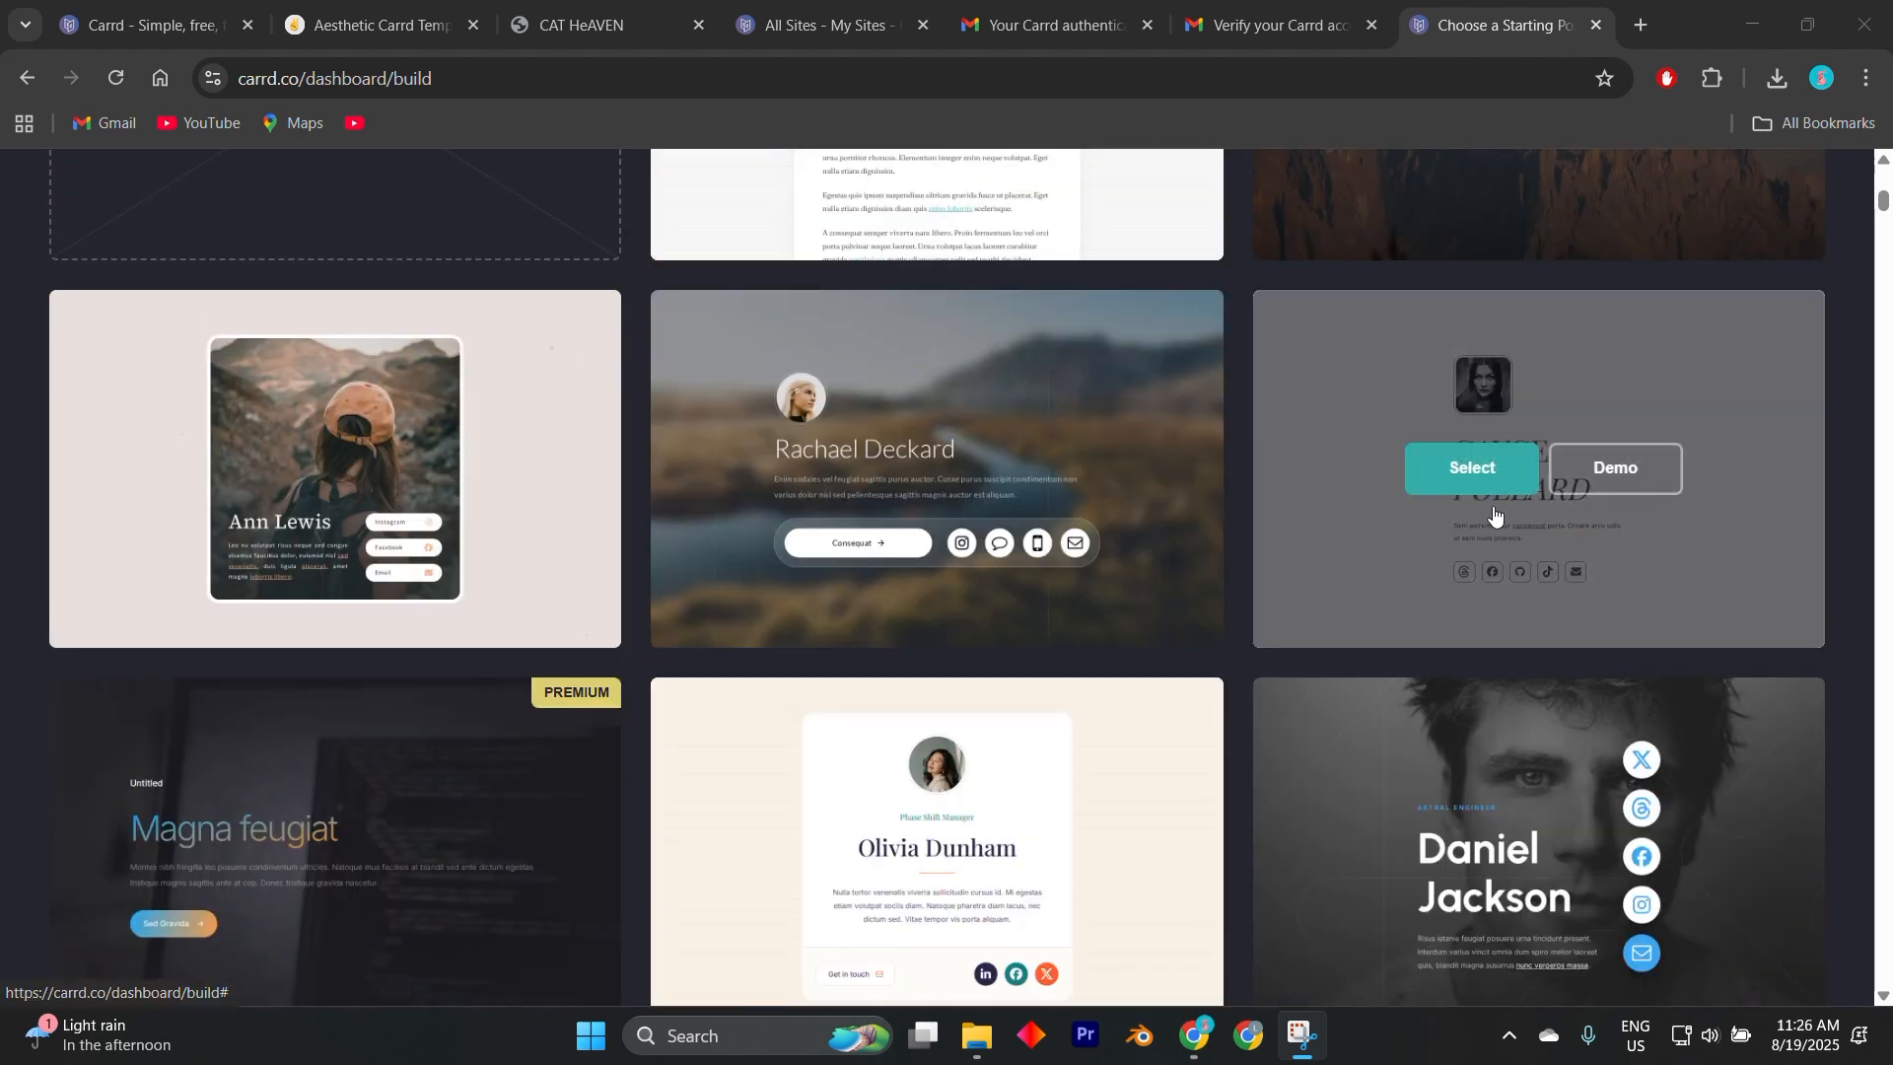
scroll(1466, 352, down, 1)
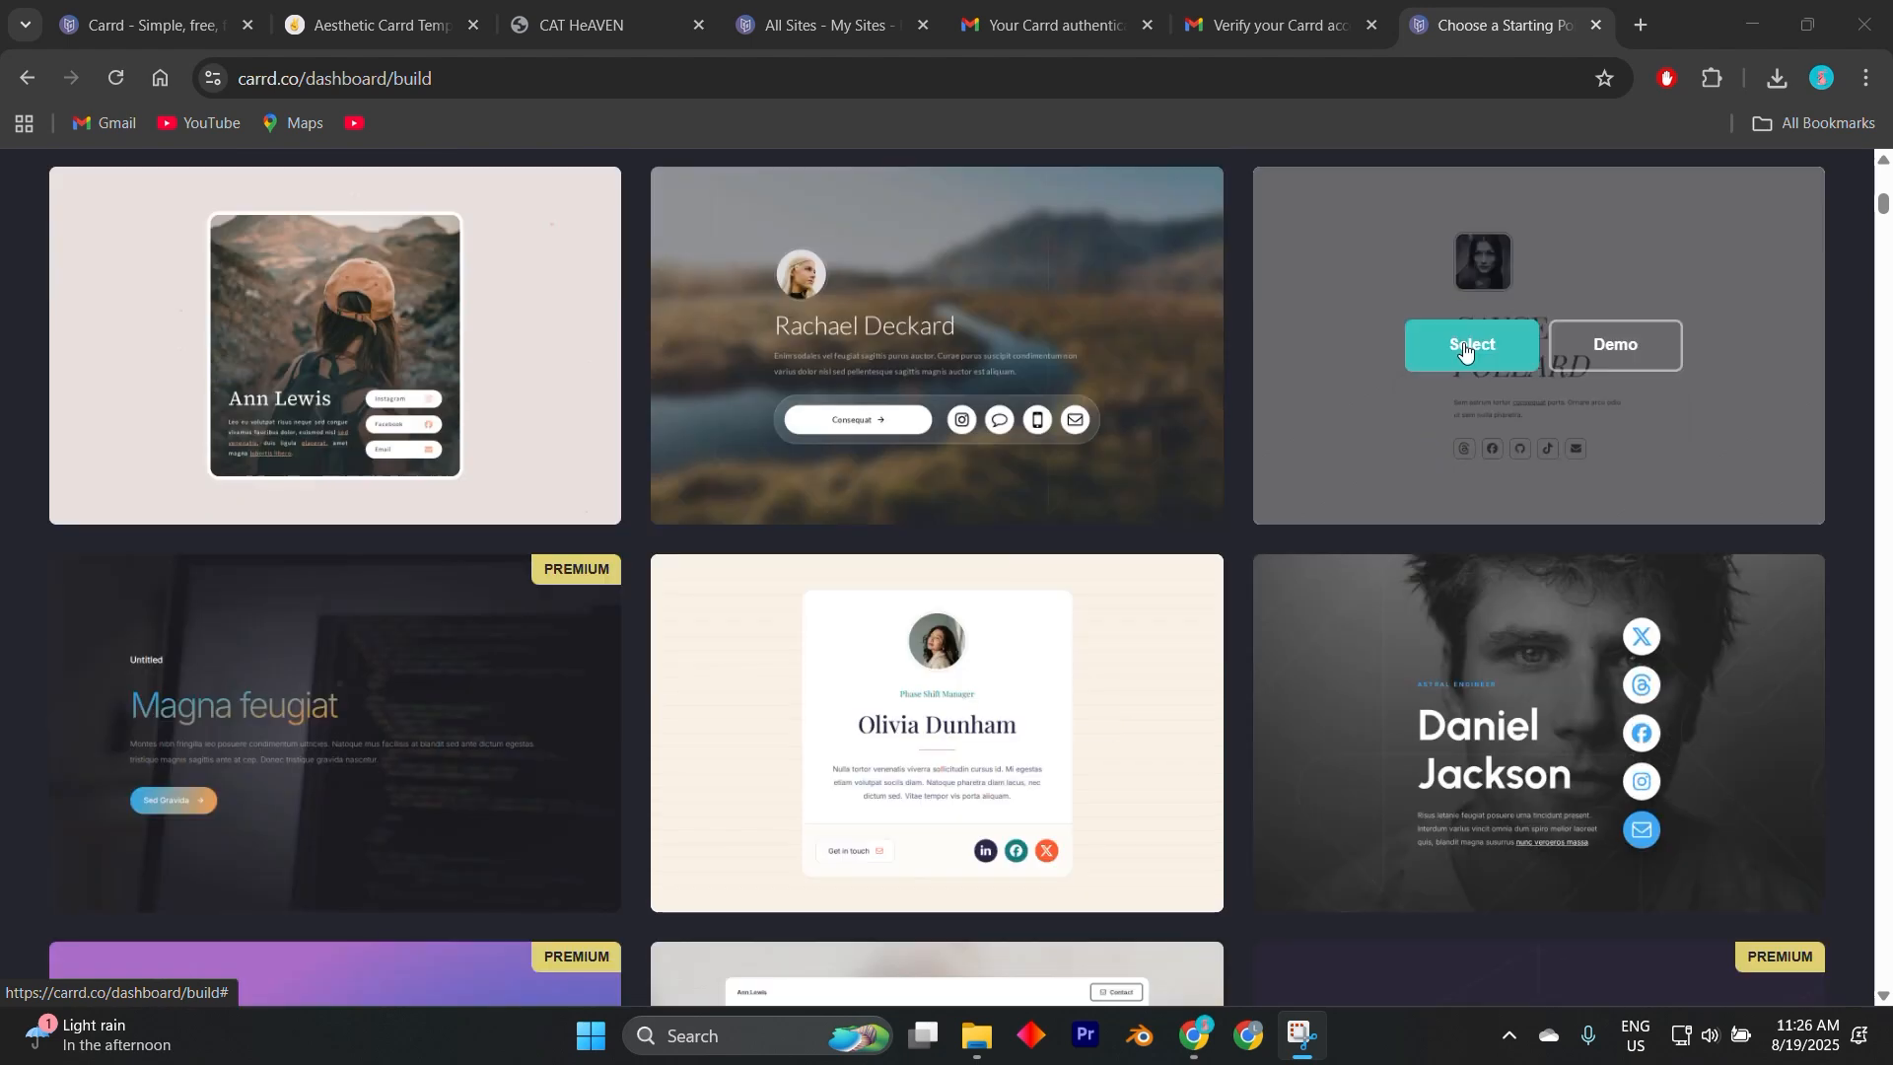
click(1474, 347)
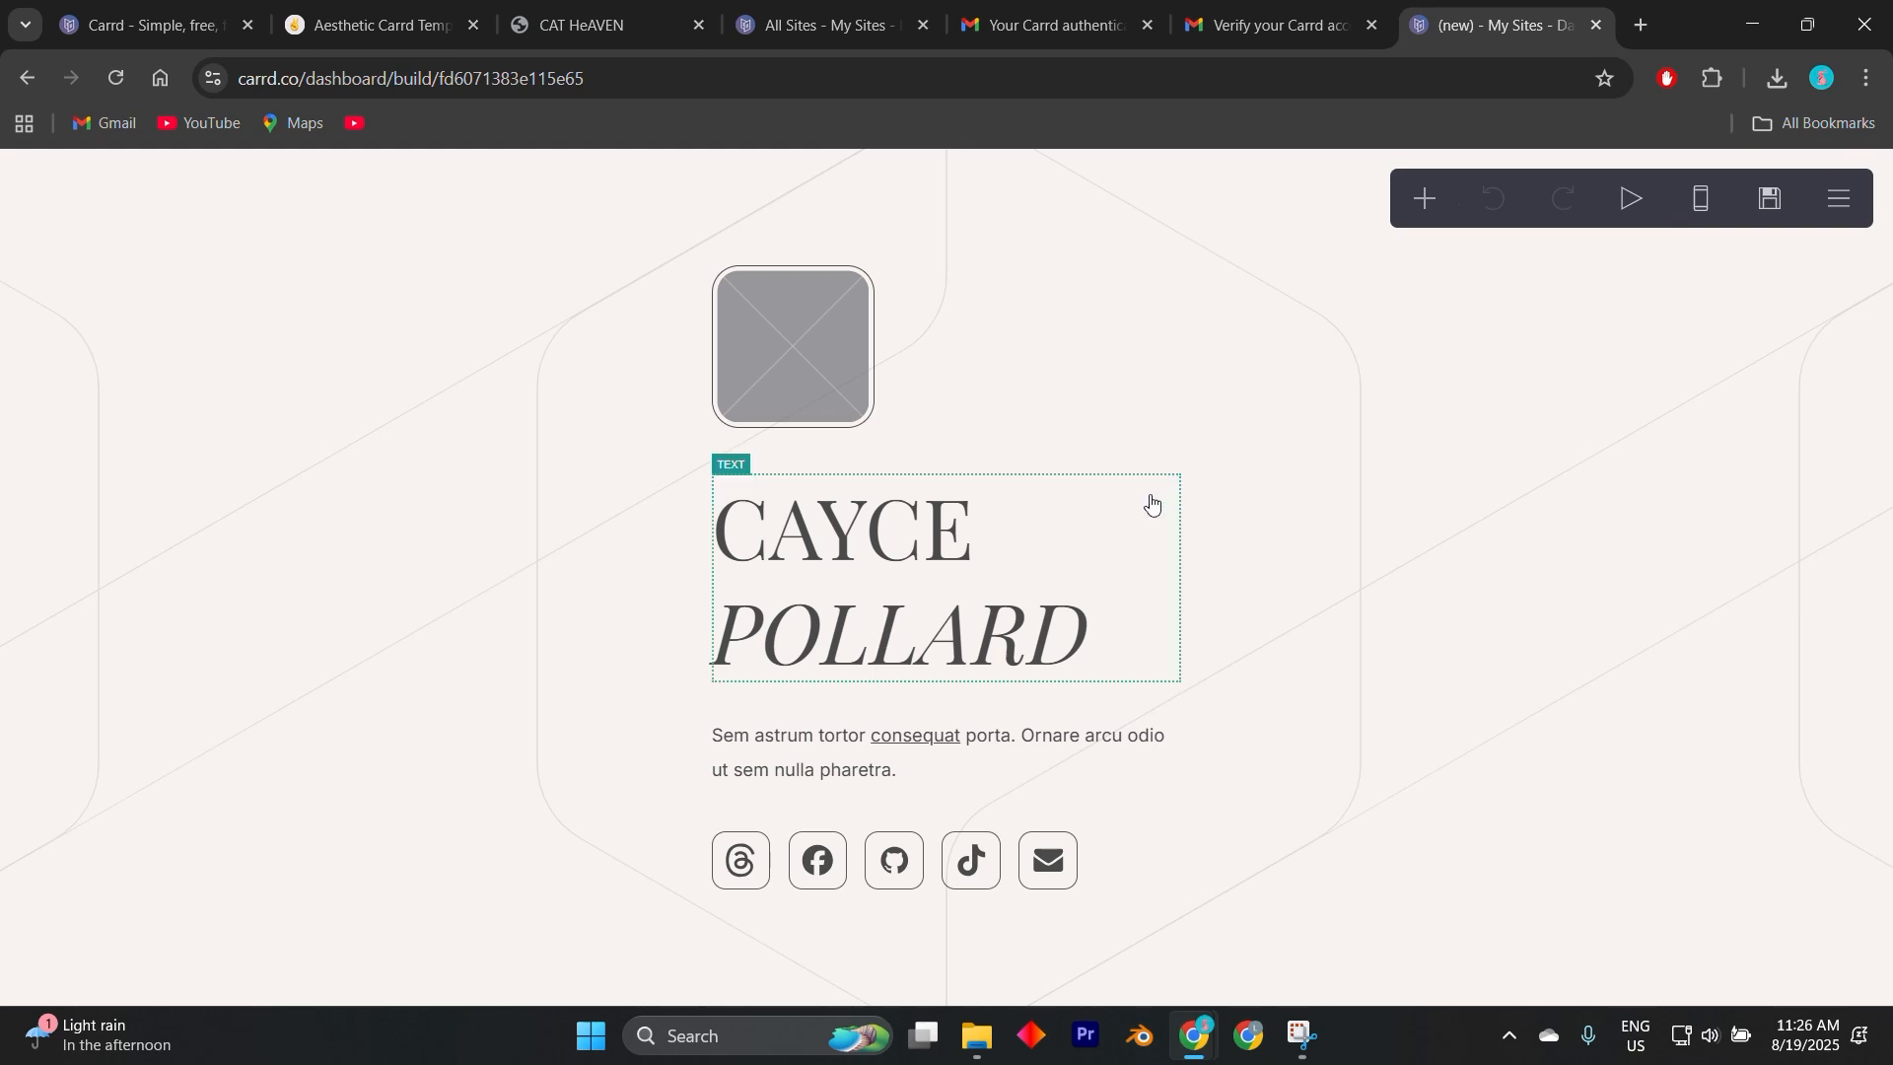
Inspect the template's name heading, page container and background, ending with the background settings open.
click(913, 532)
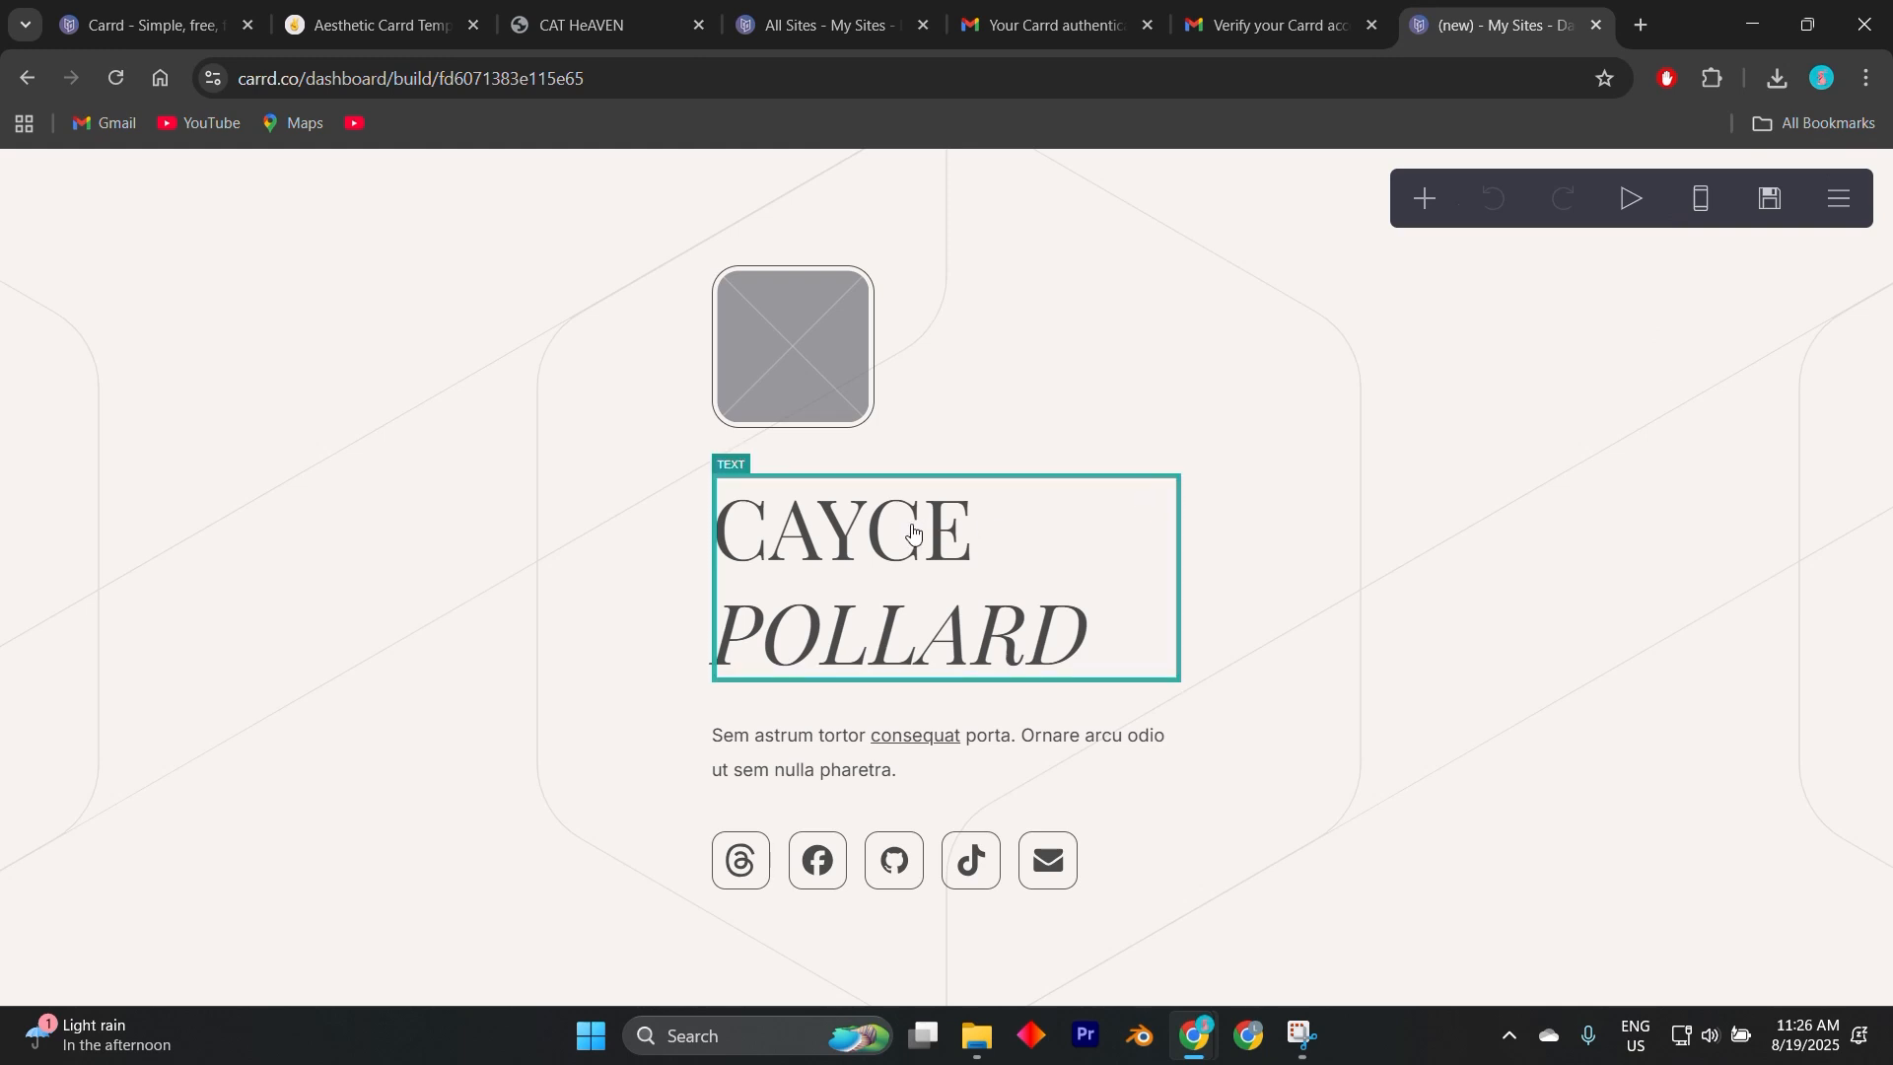
click(1270, 450)
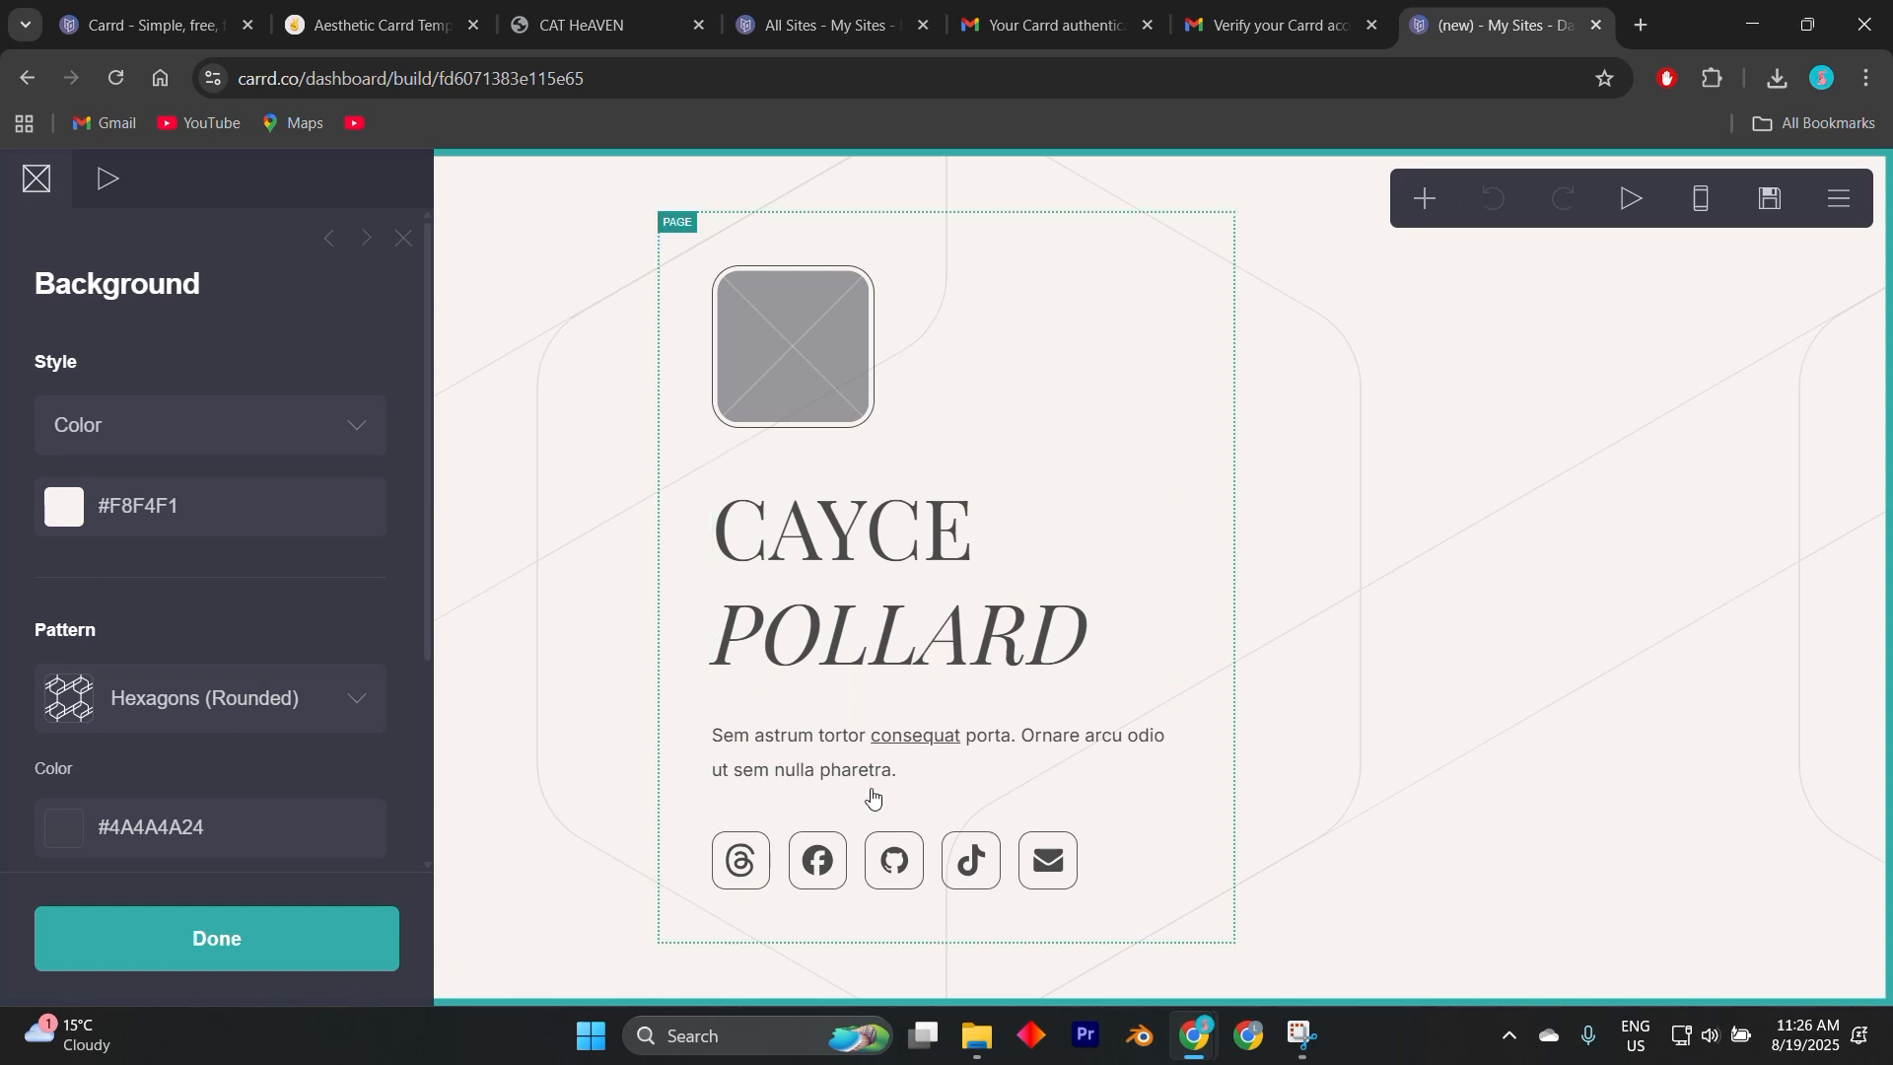
click(1195, 590)
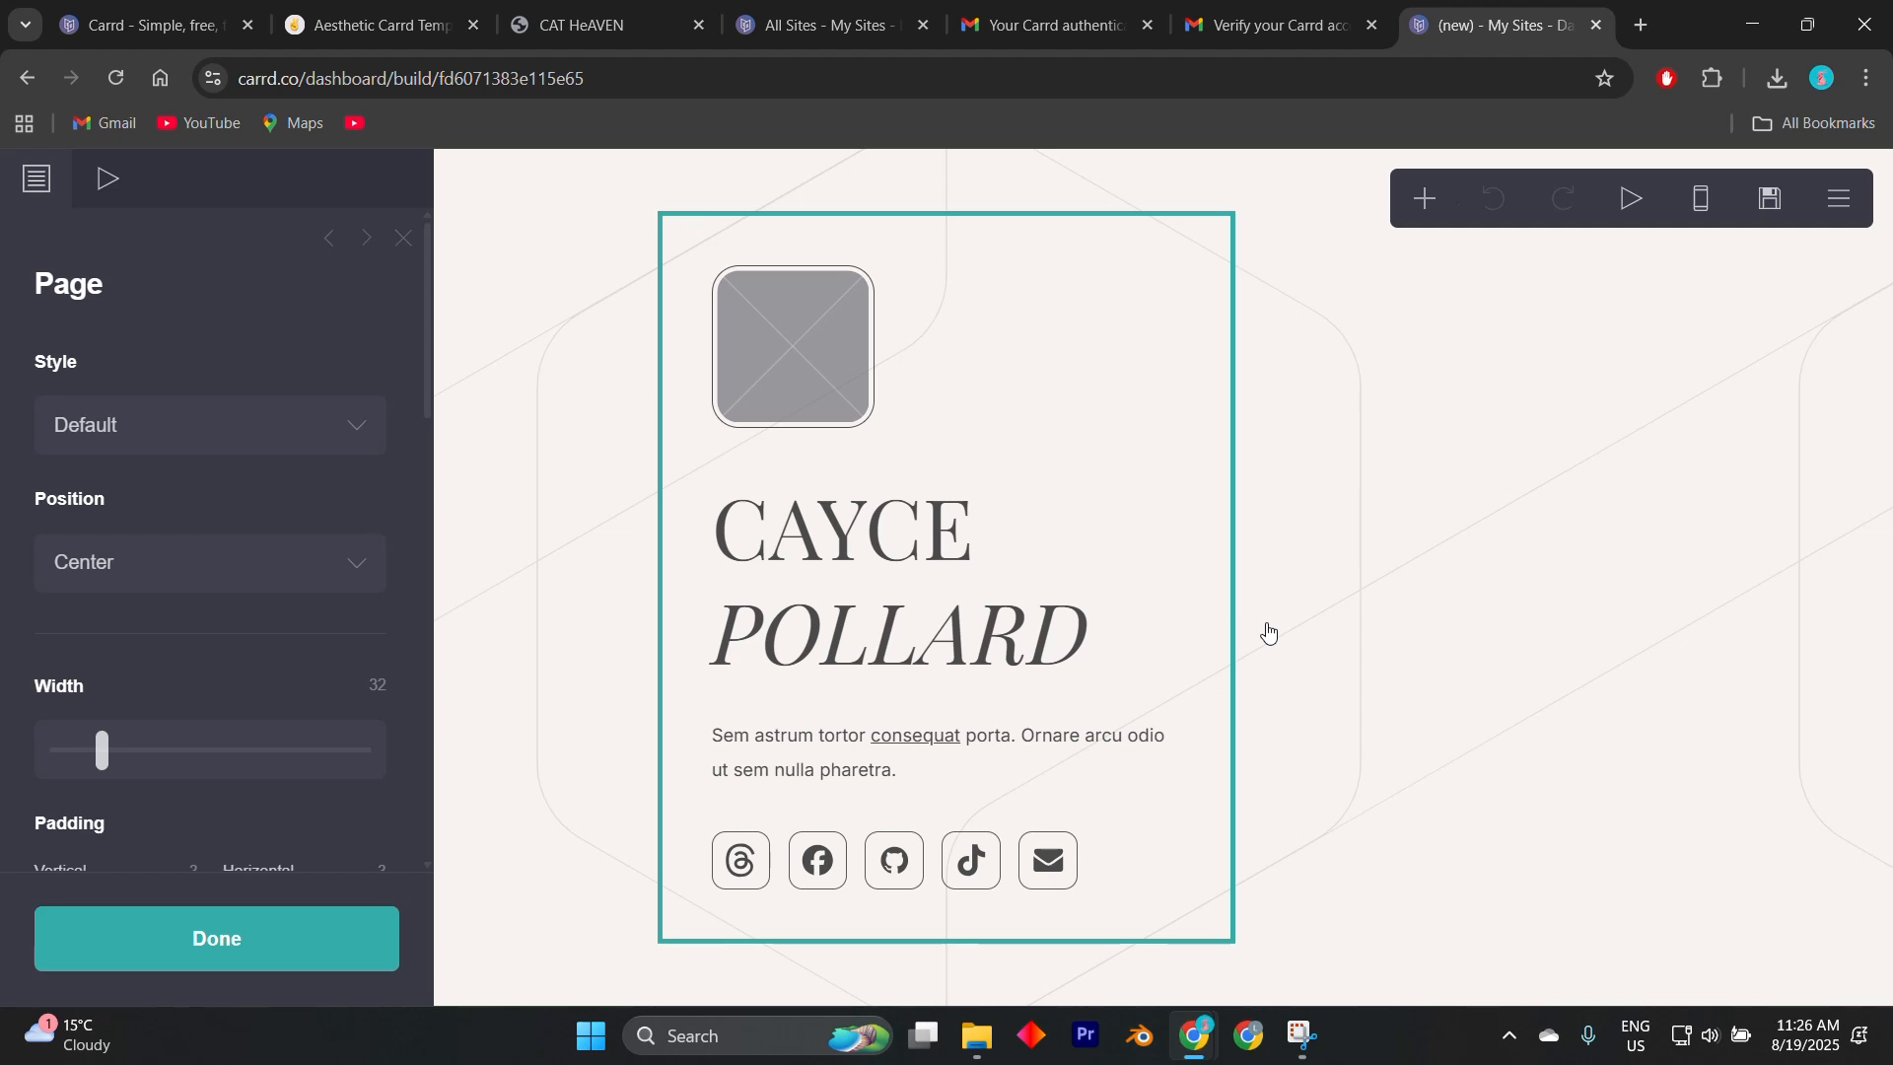
click(1268, 632)
click(1820, 782)
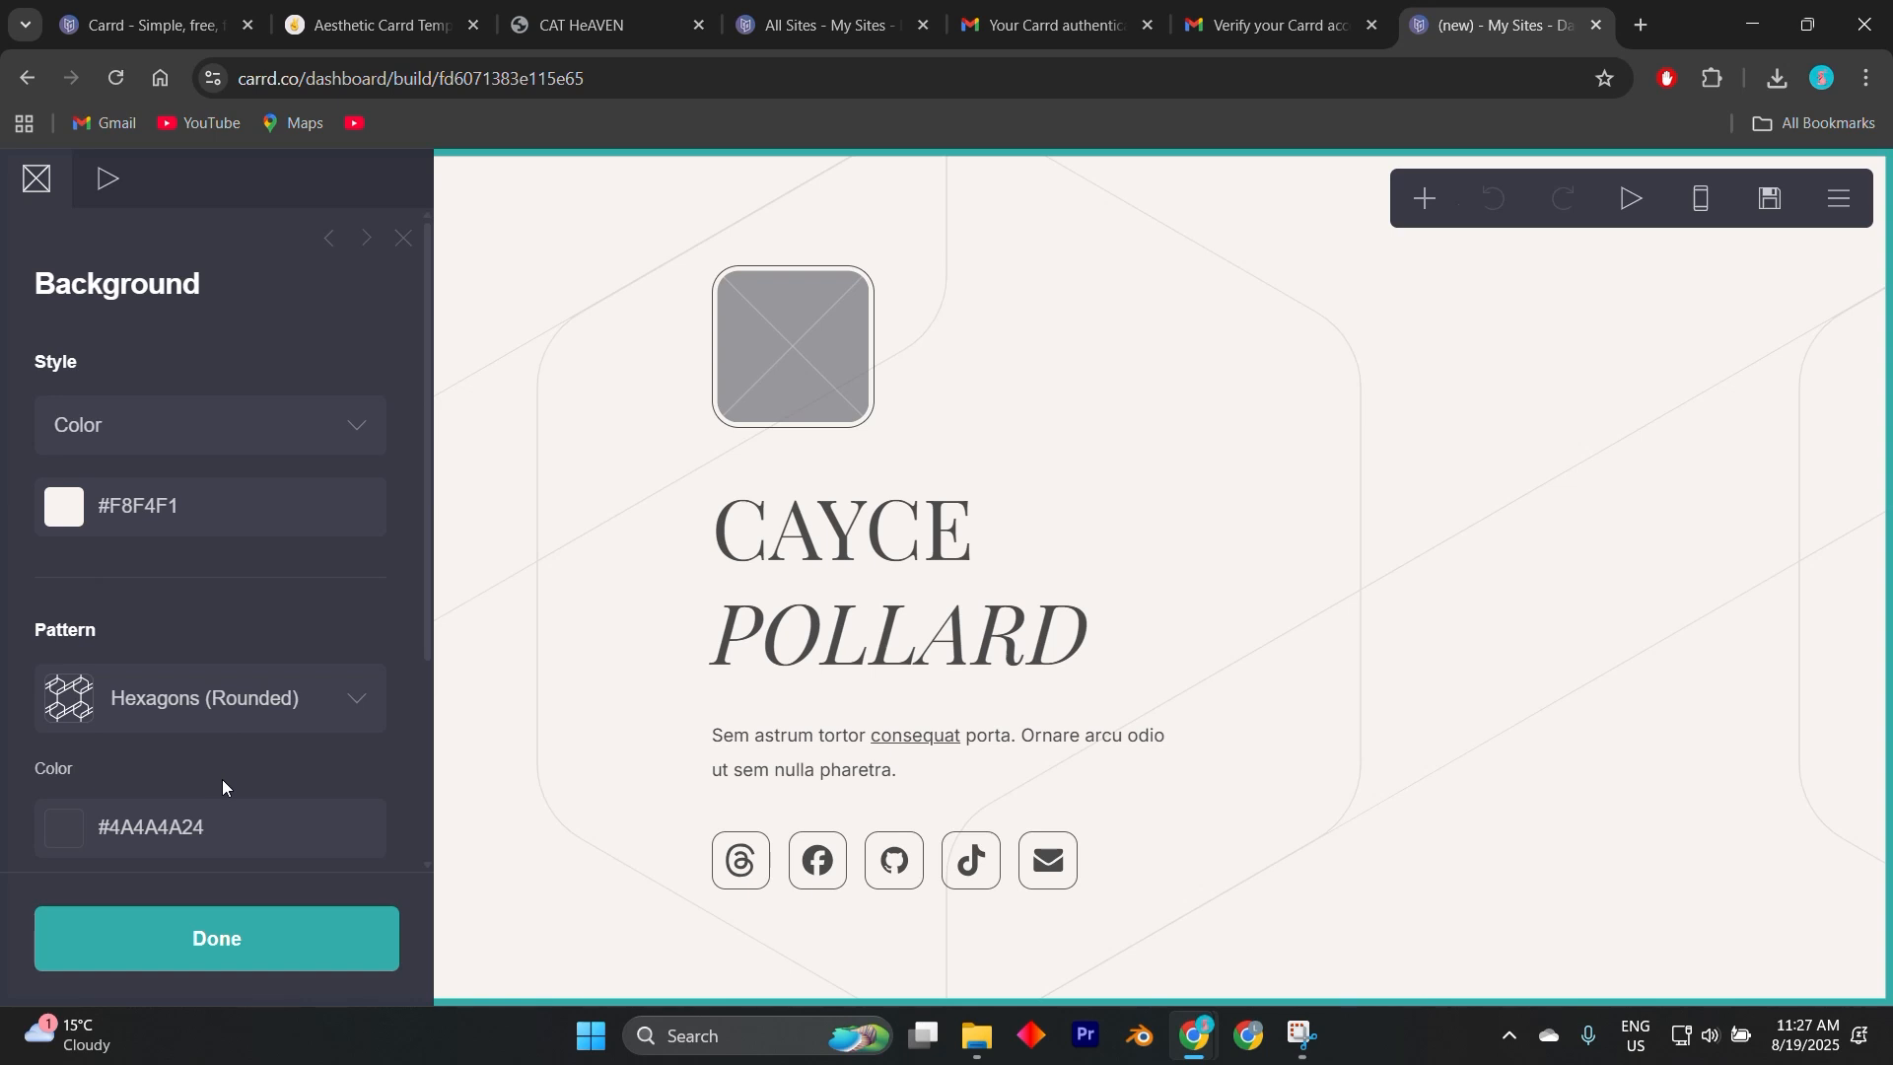
Try the Image style for the page background, switch it back to Color, and look over the pattern settings.
click(99, 530)
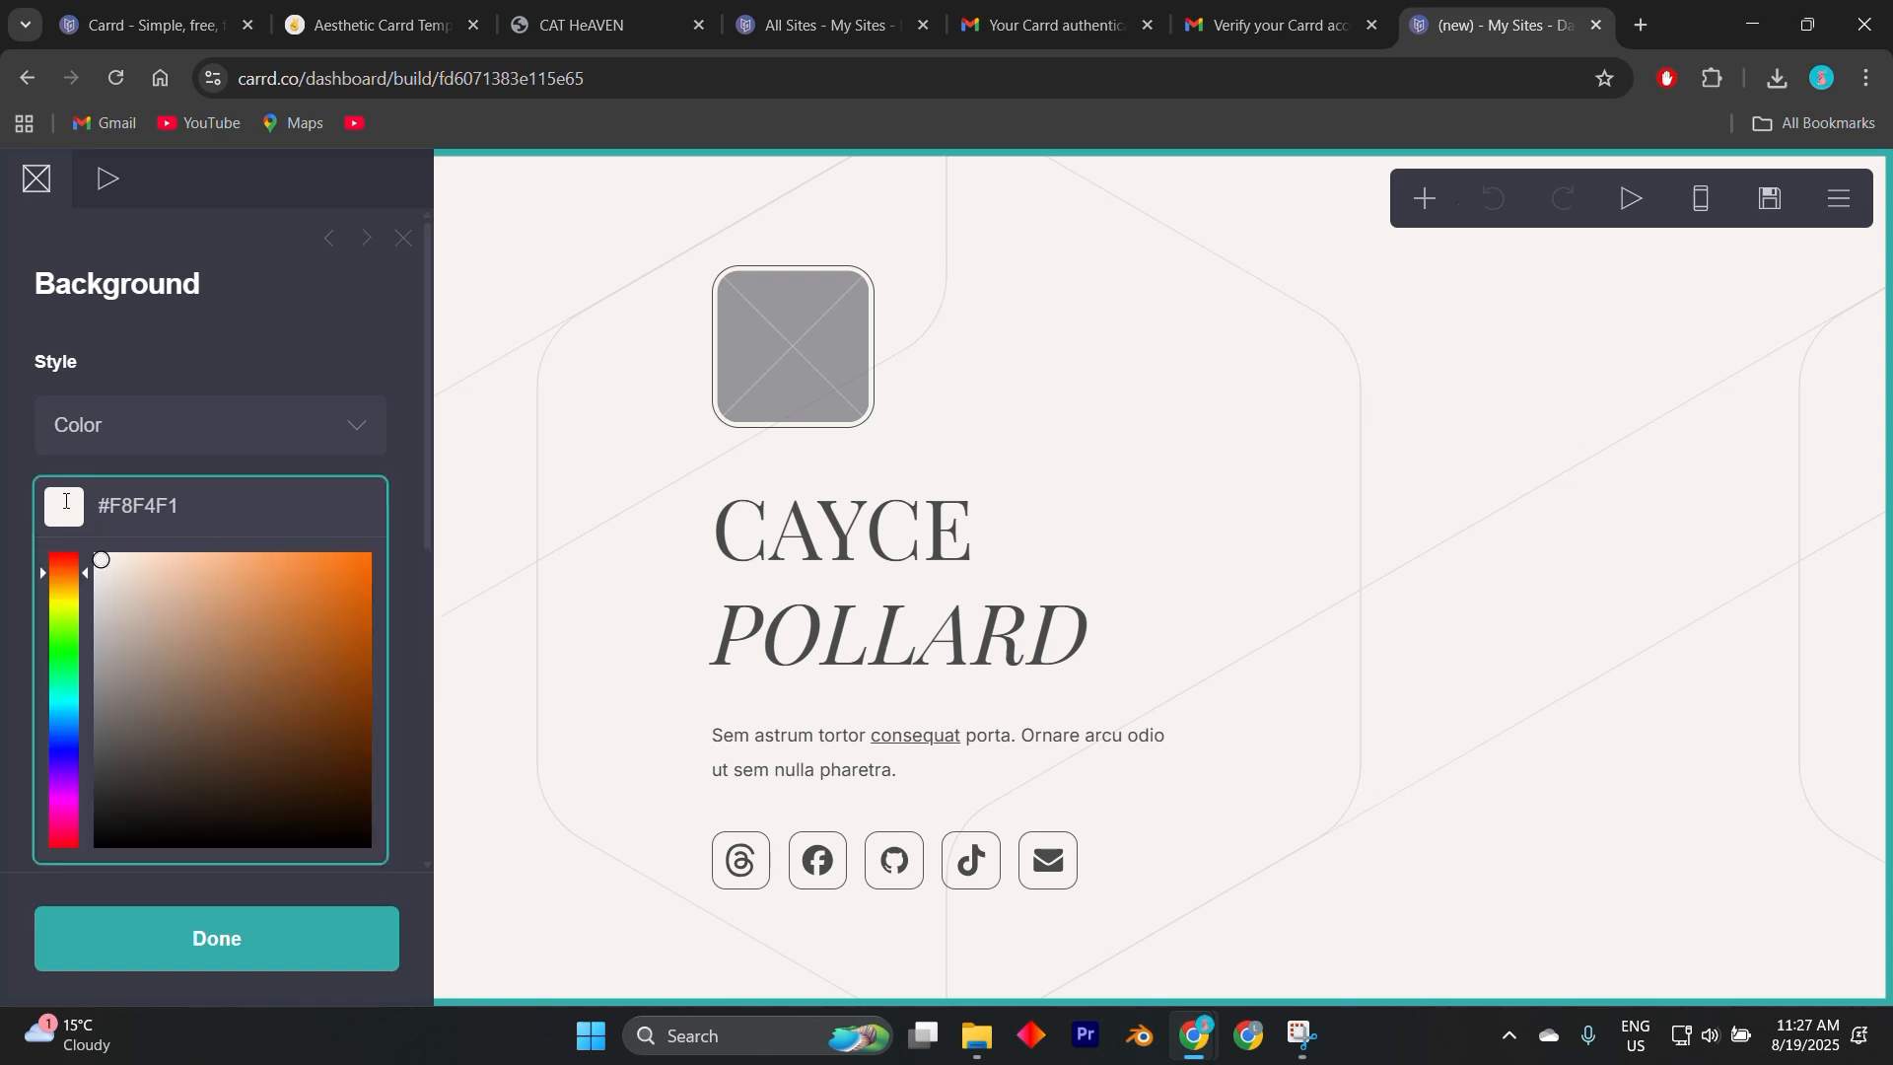
click(104, 422)
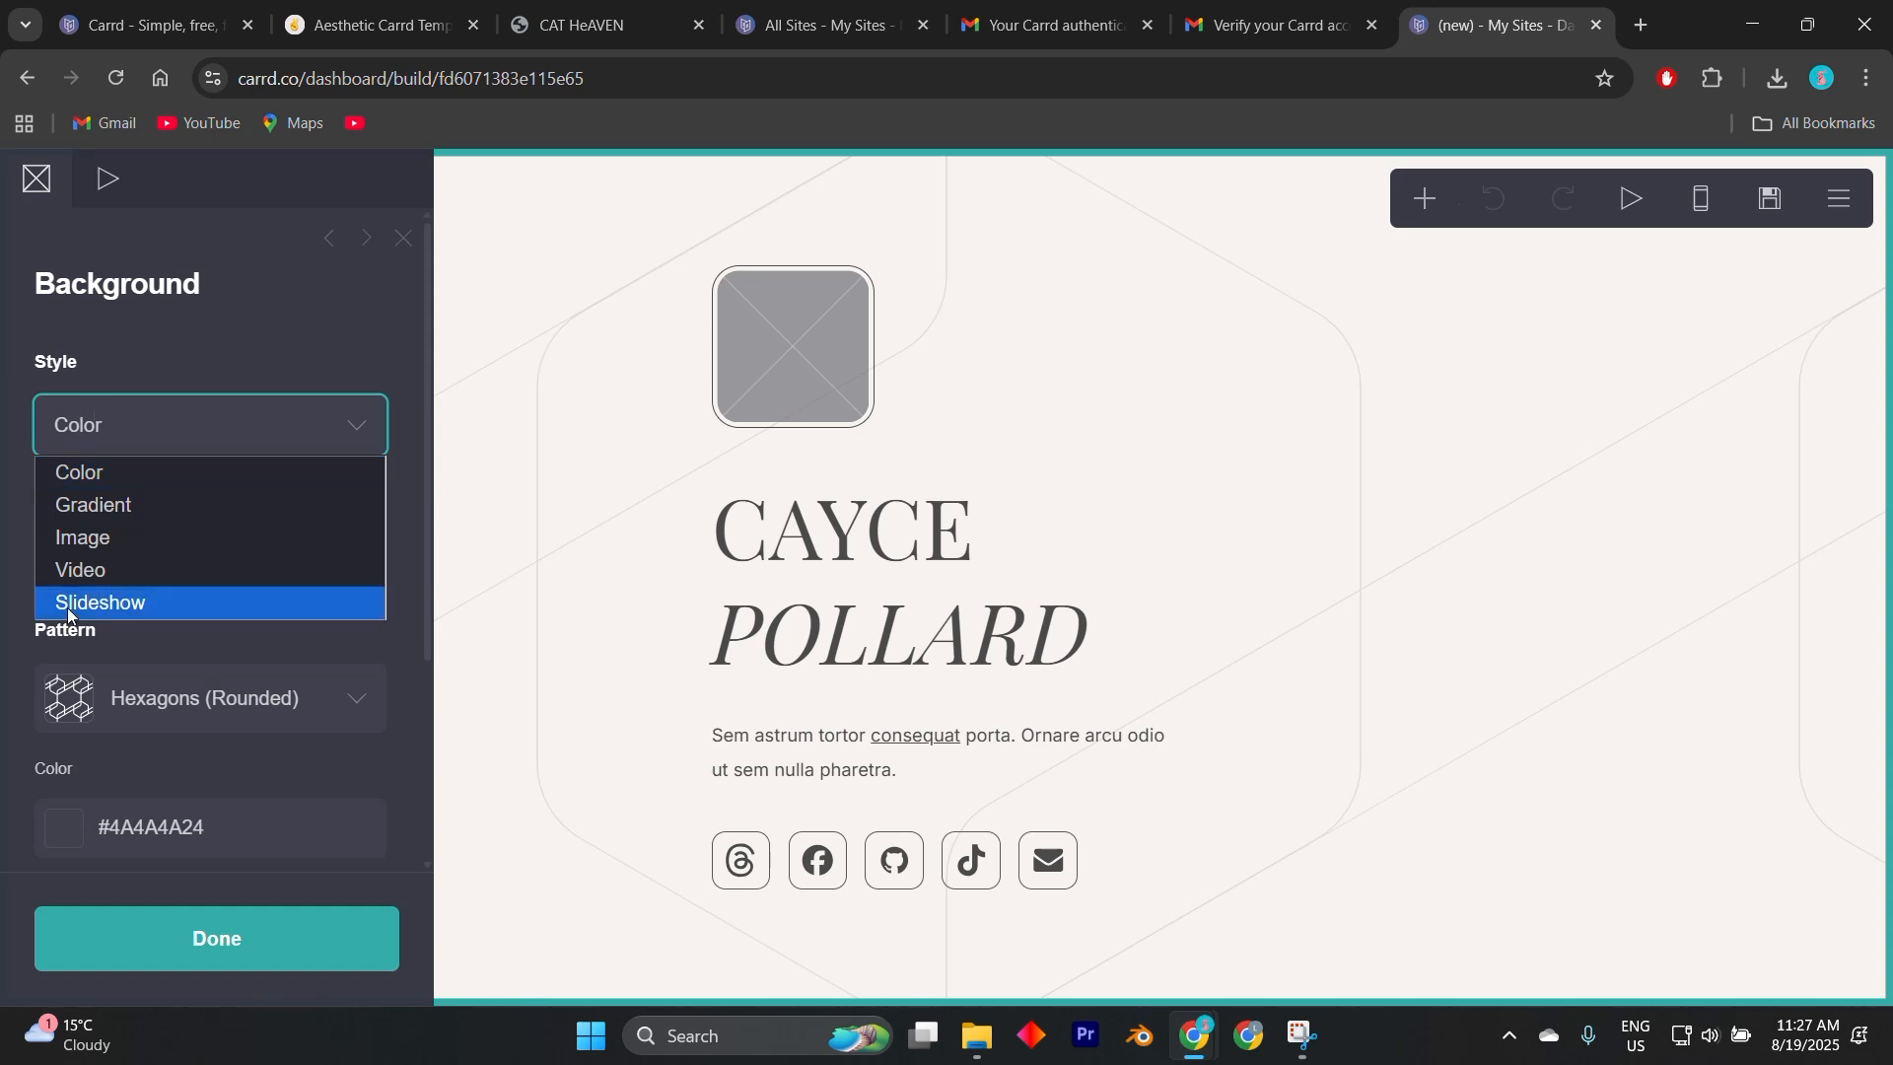
click(99, 538)
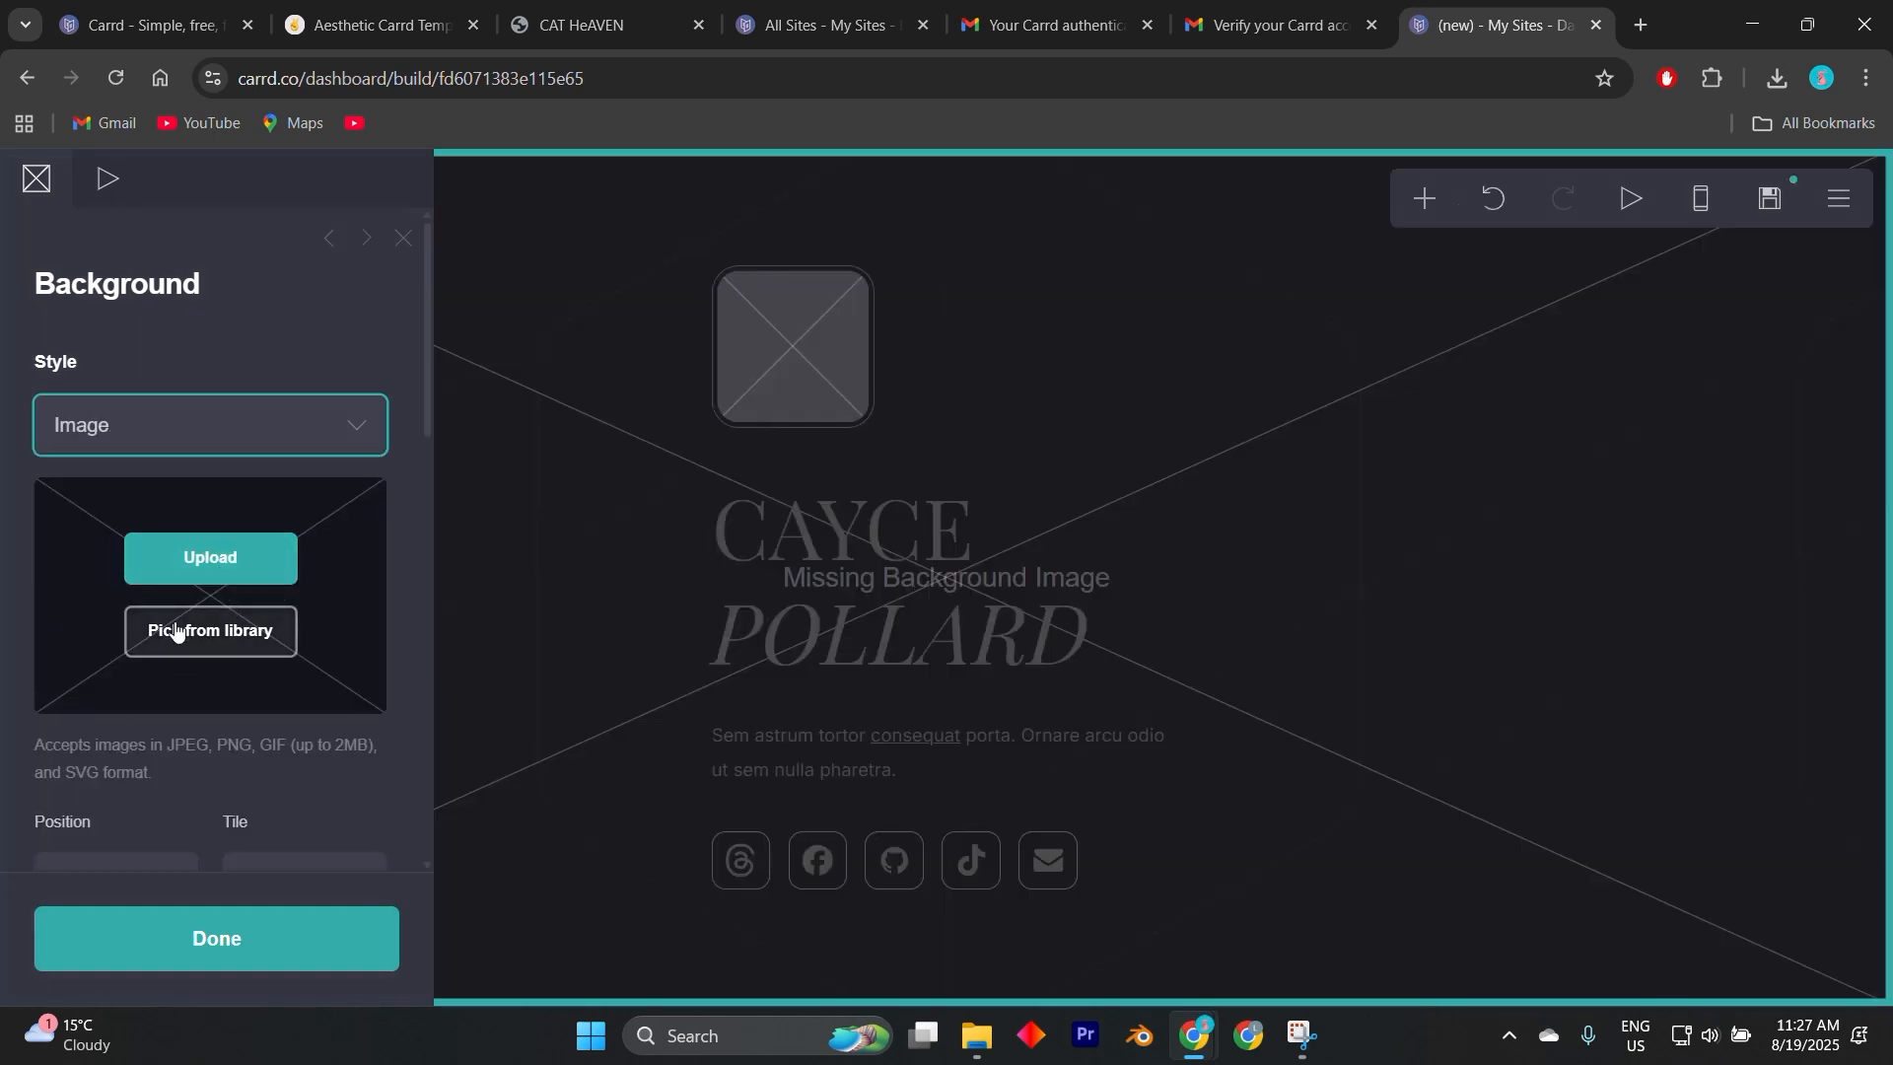
click(144, 424)
click(148, 469)
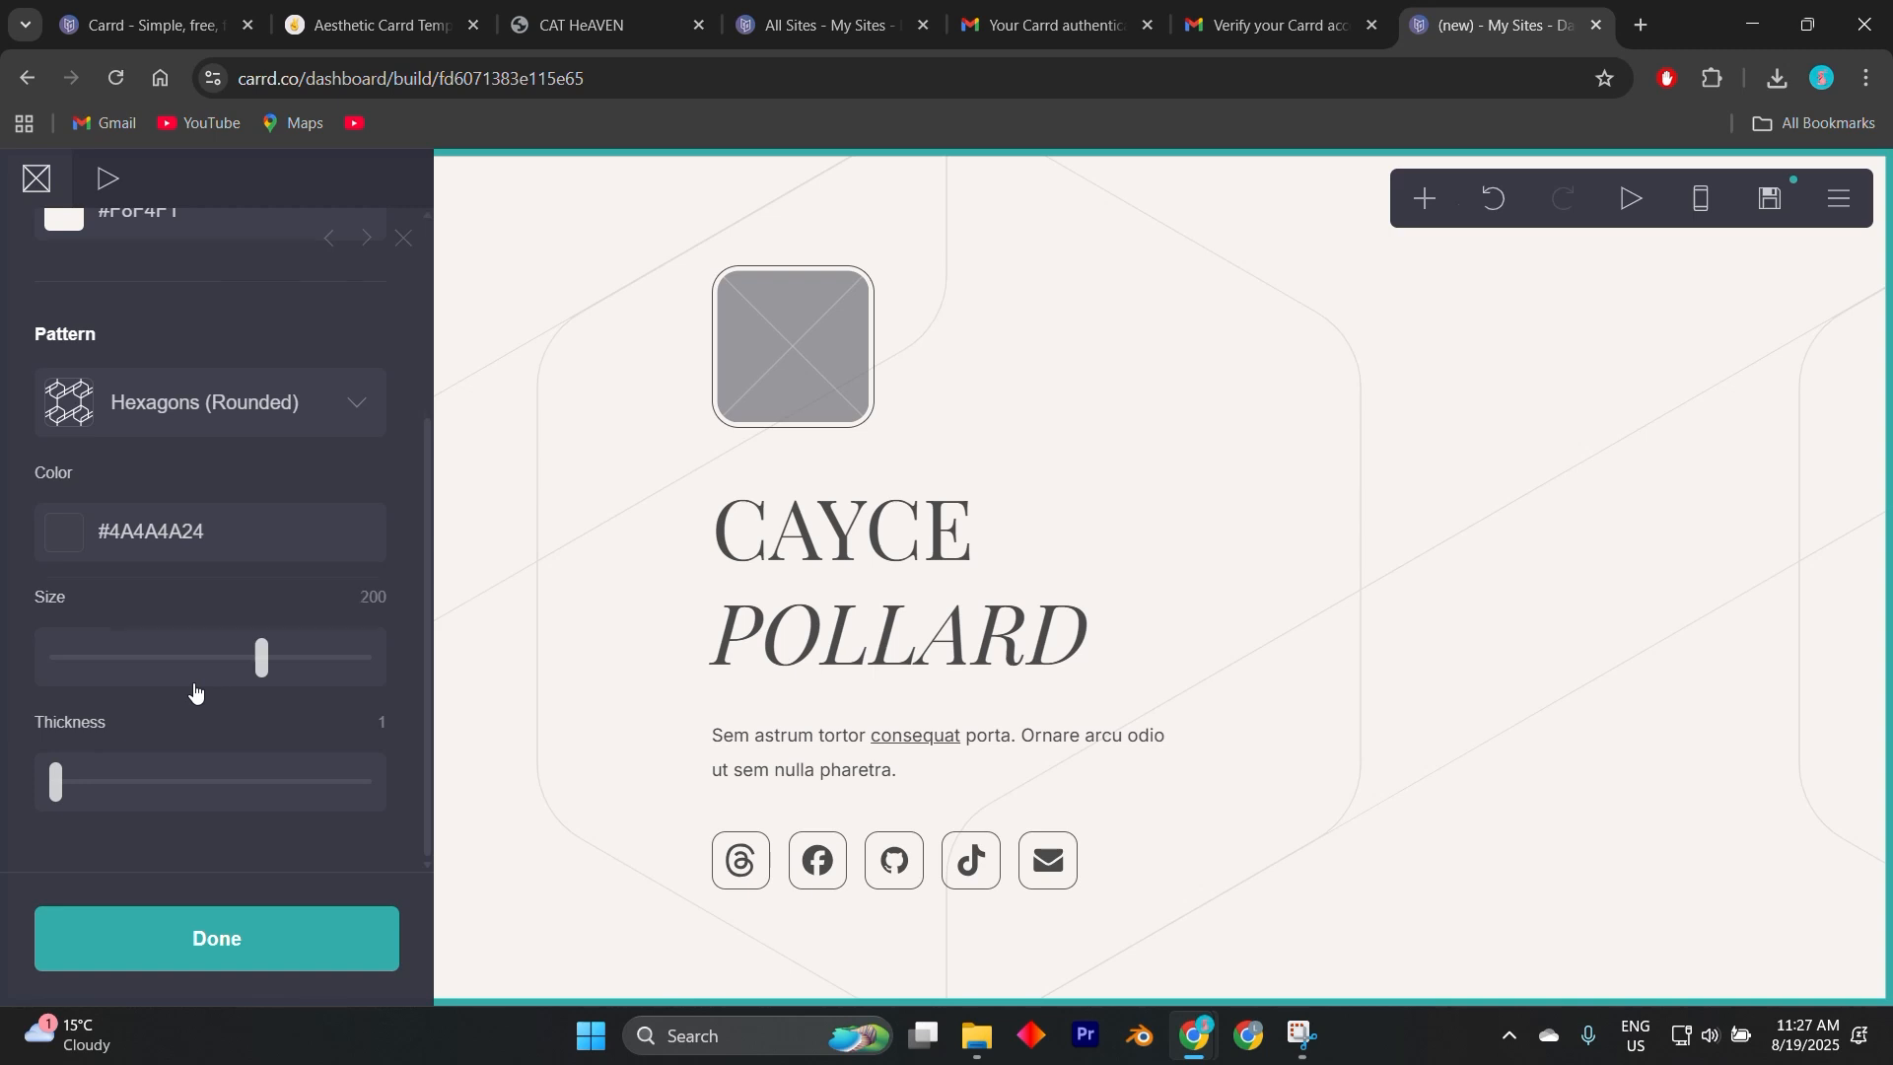
scroll(195, 690, up, 3)
Replace the site title text with "Guide glimpse".
click(854, 578)
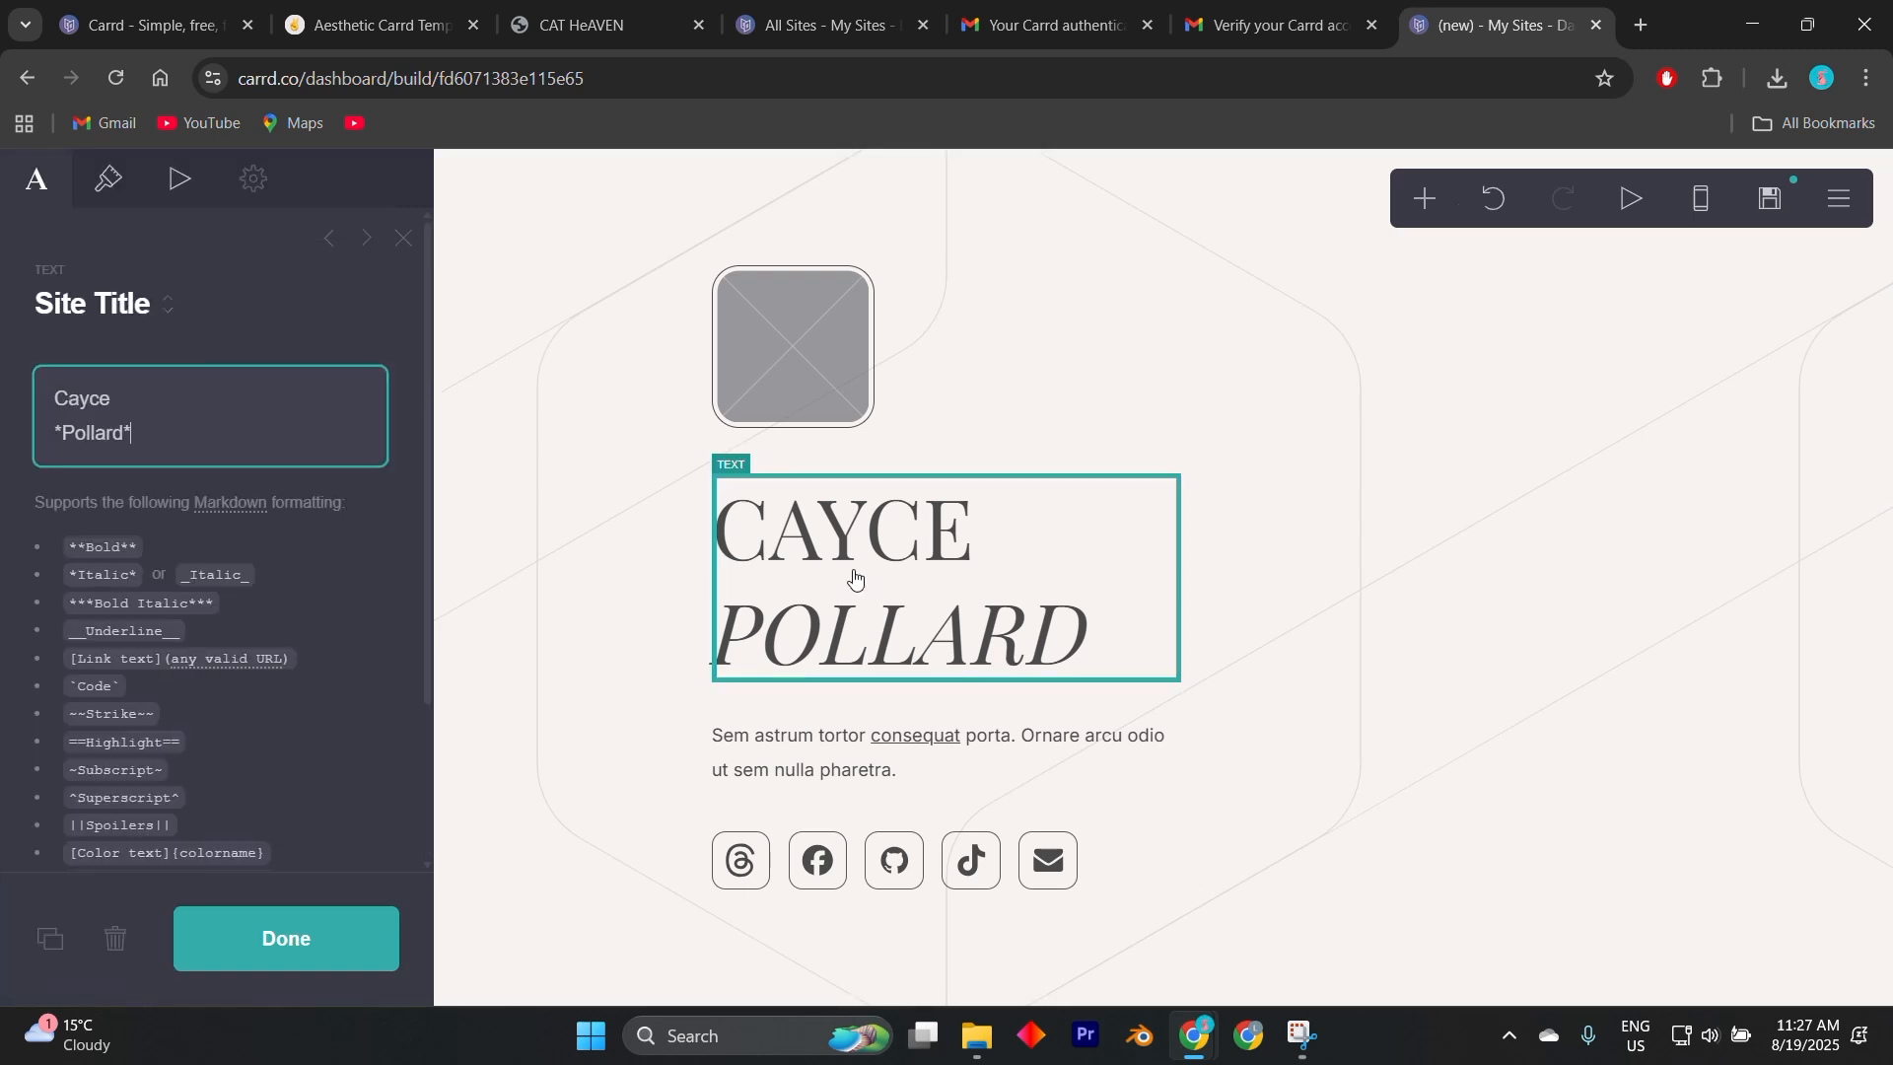
drag(146, 432, 5, 357)
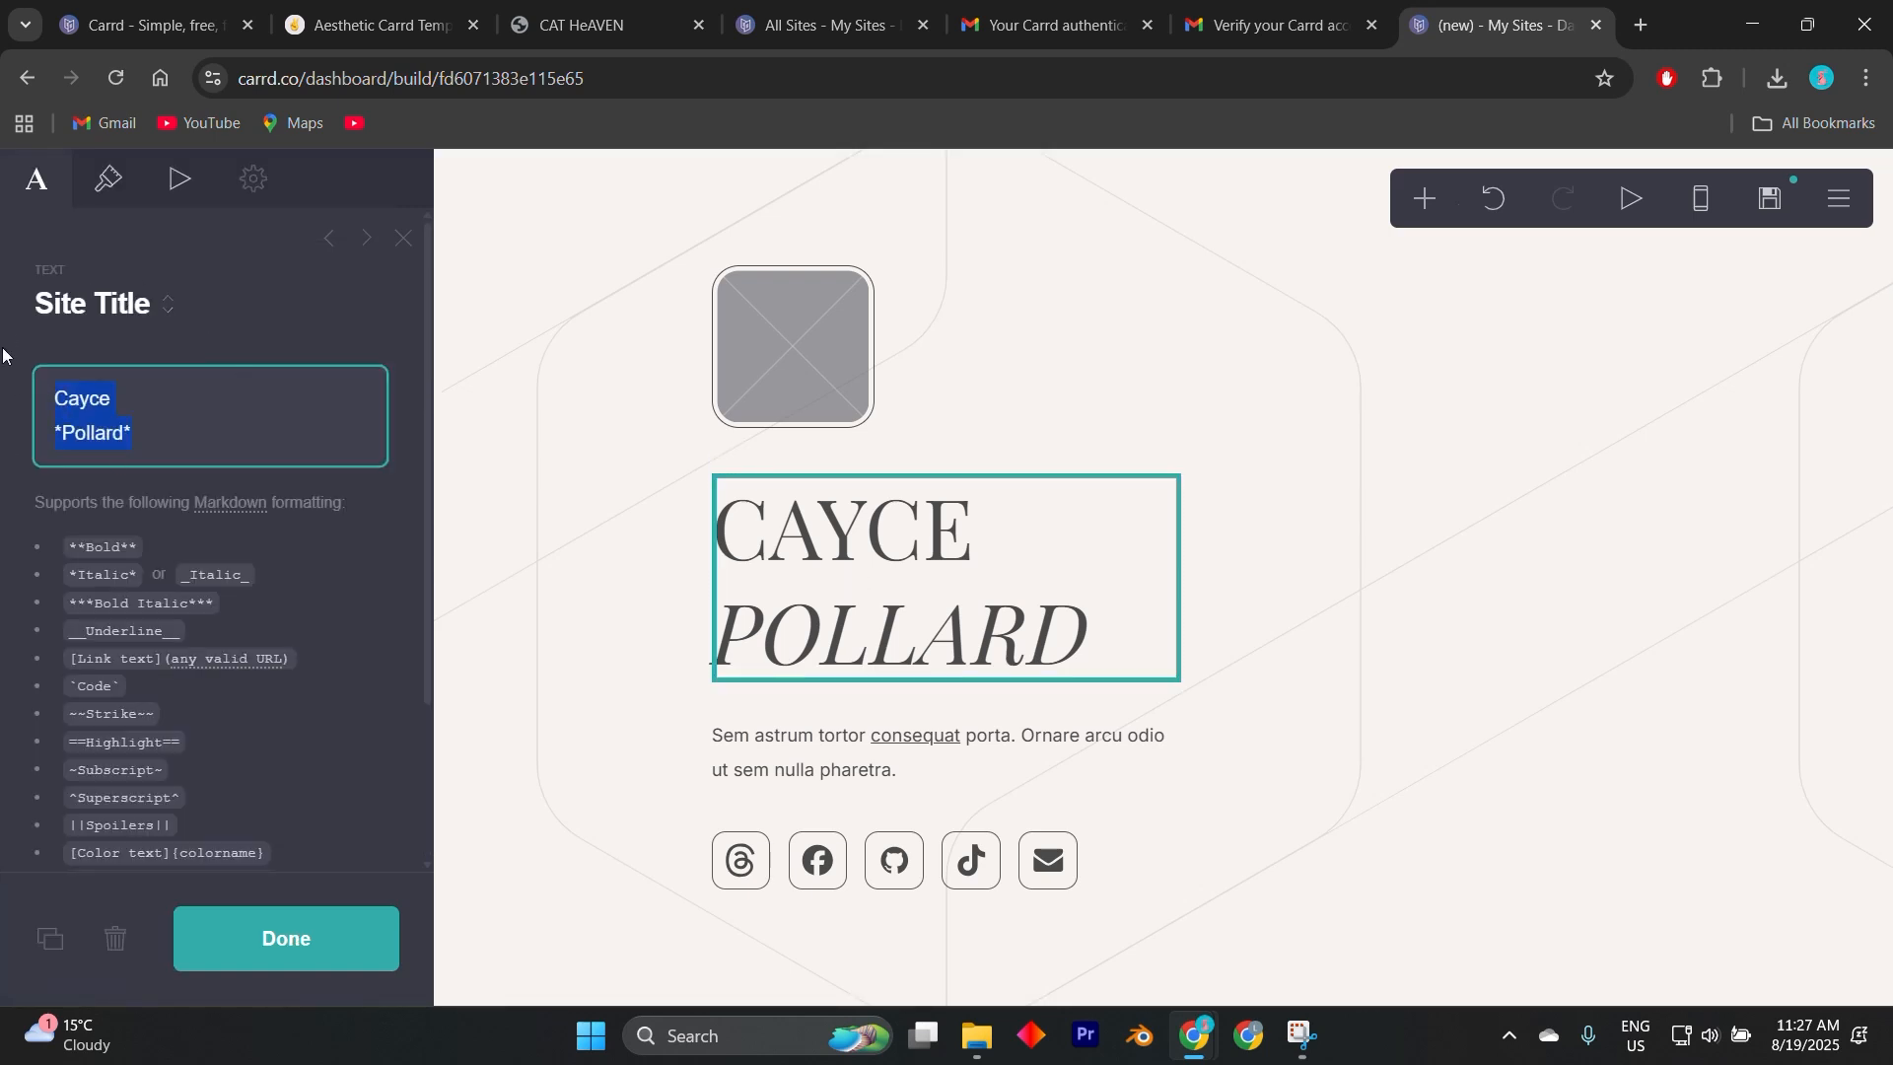
text(Rifl)
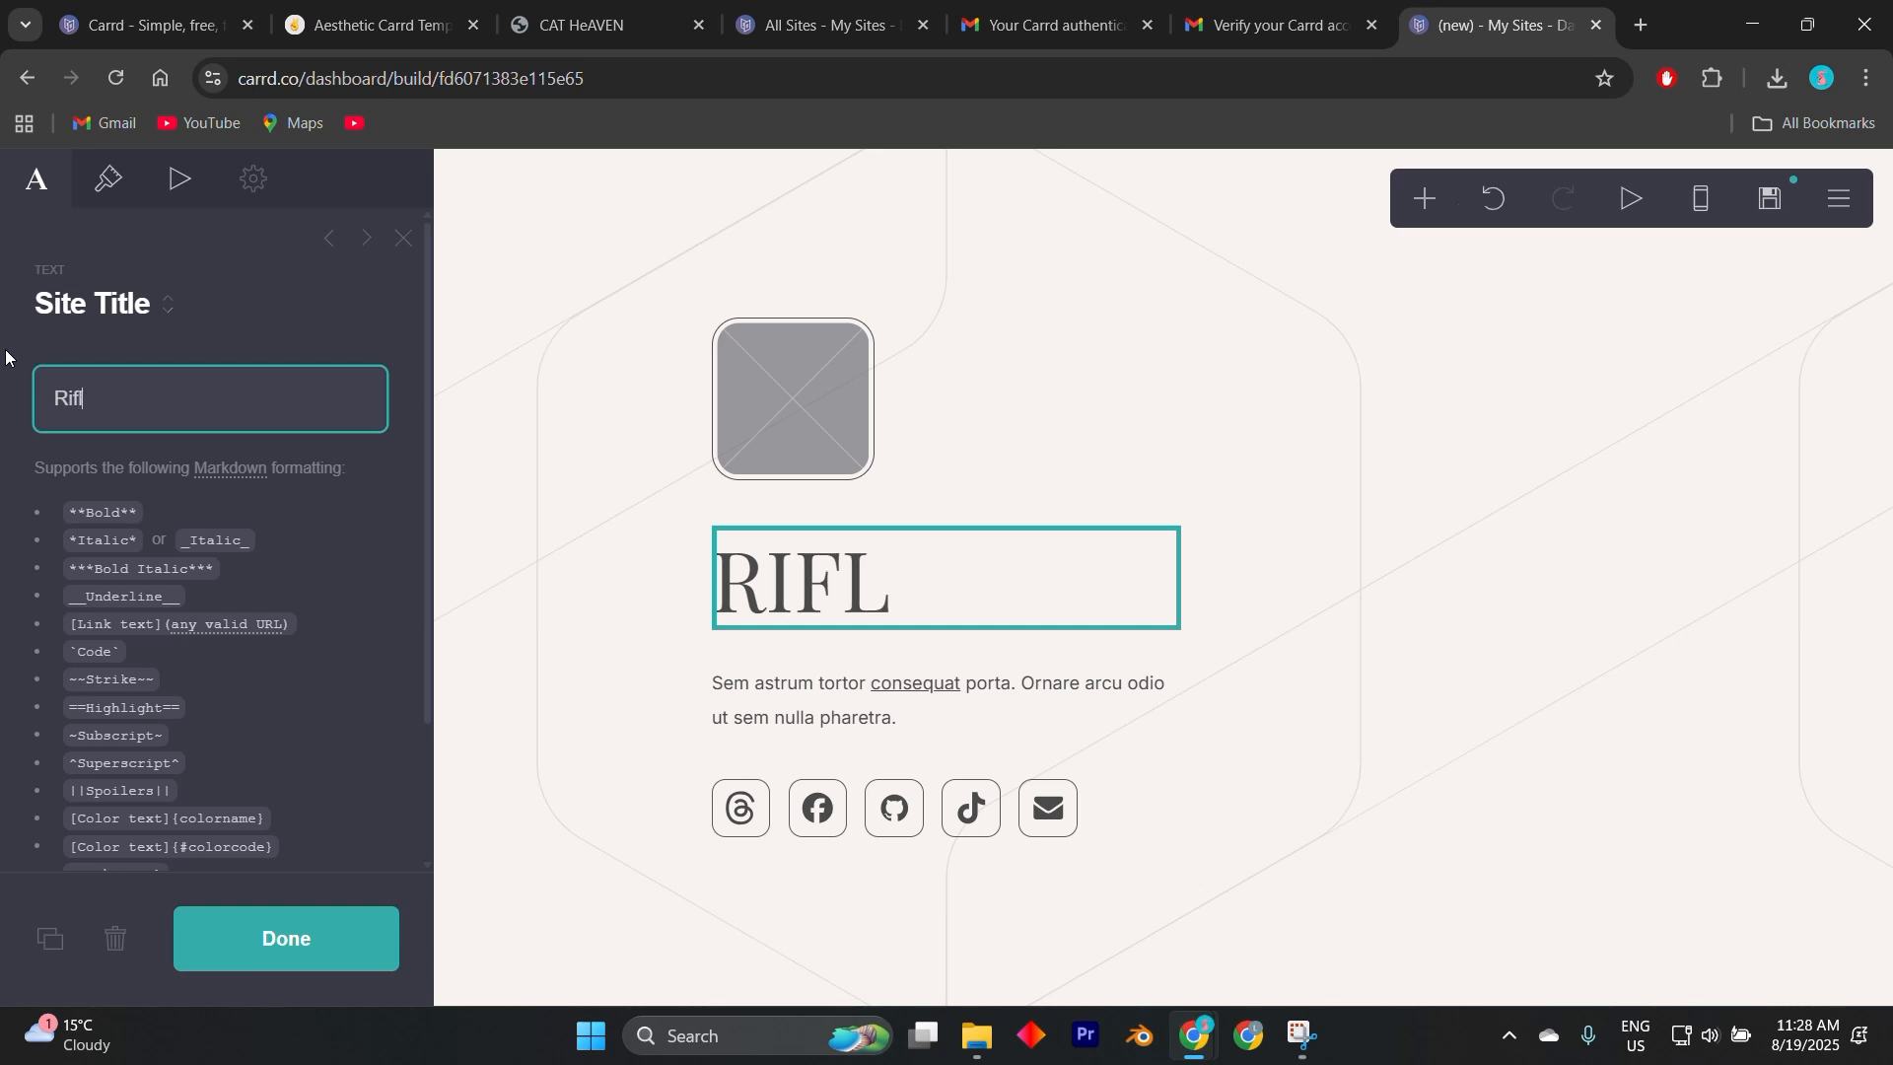
key(BackSpace)
key(BackSpace)
key(BackSpace)
key(BackSpace)
text(Guide gl)
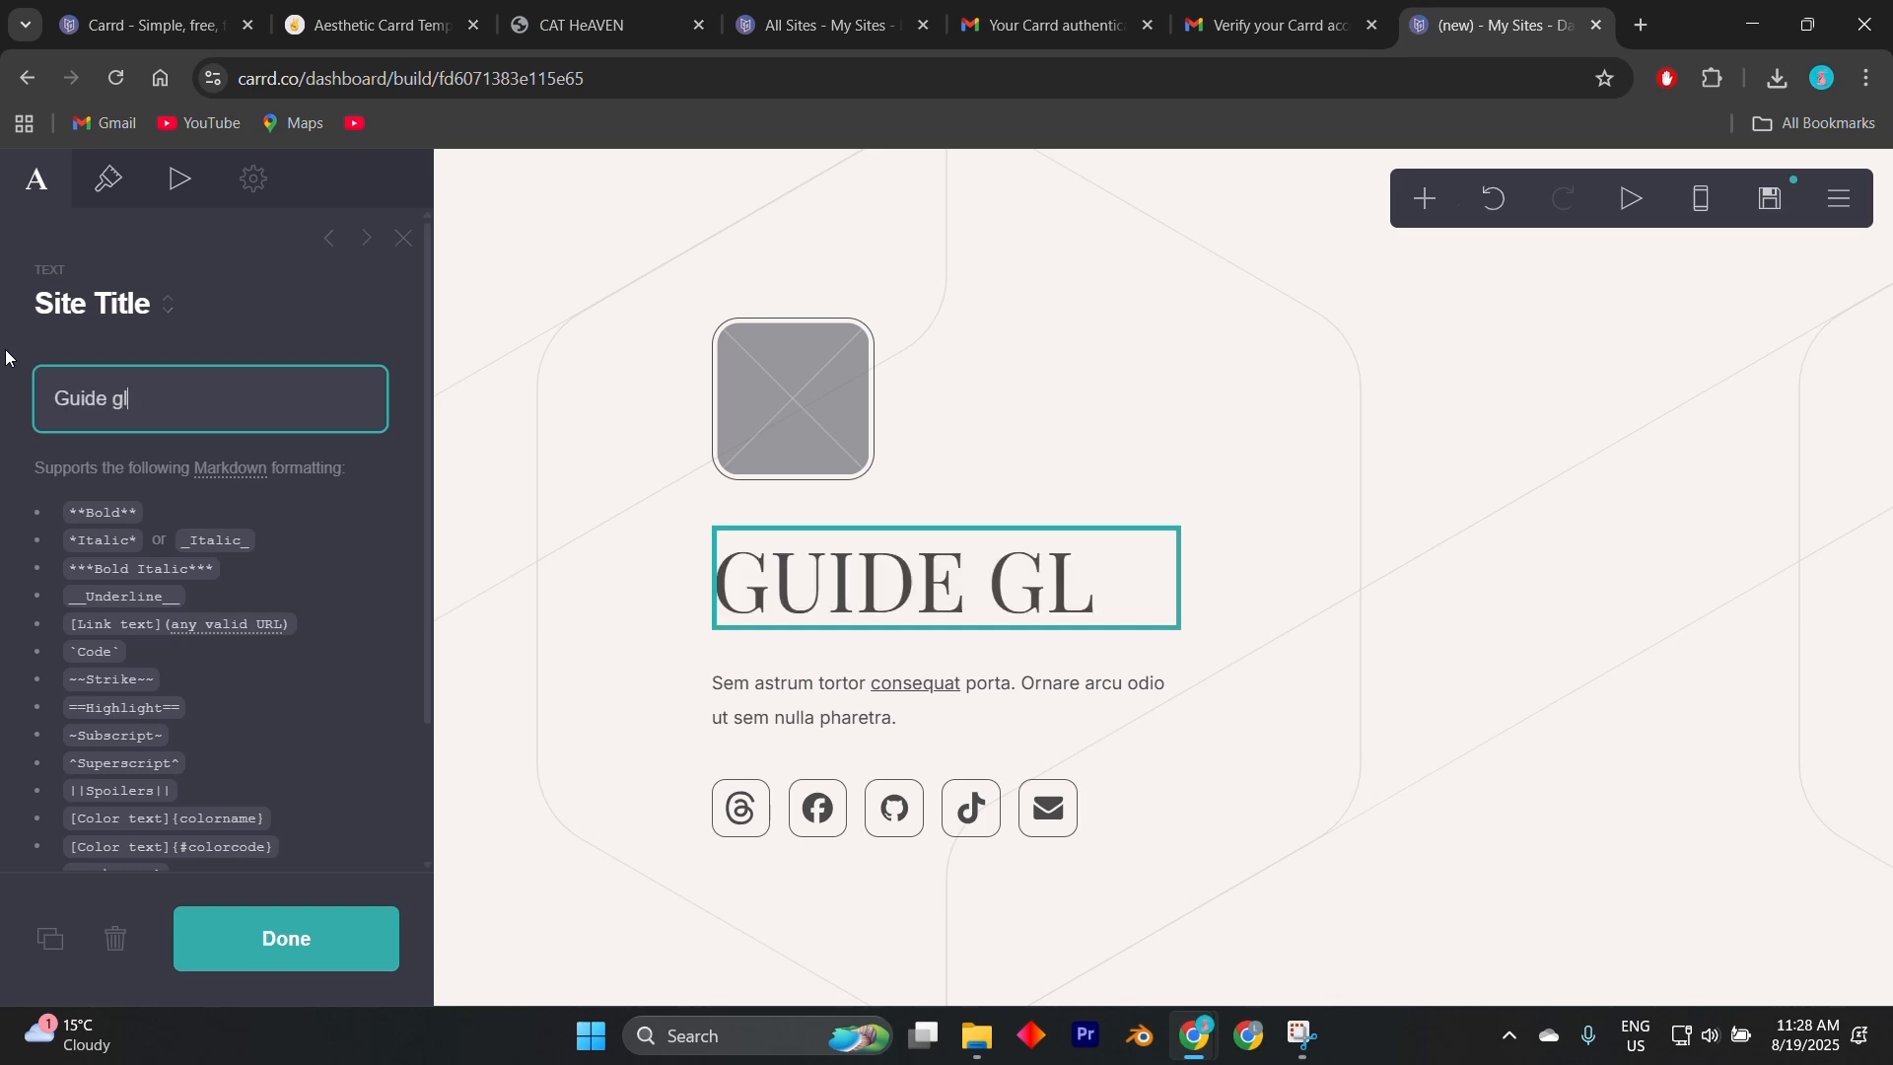
text(impse)
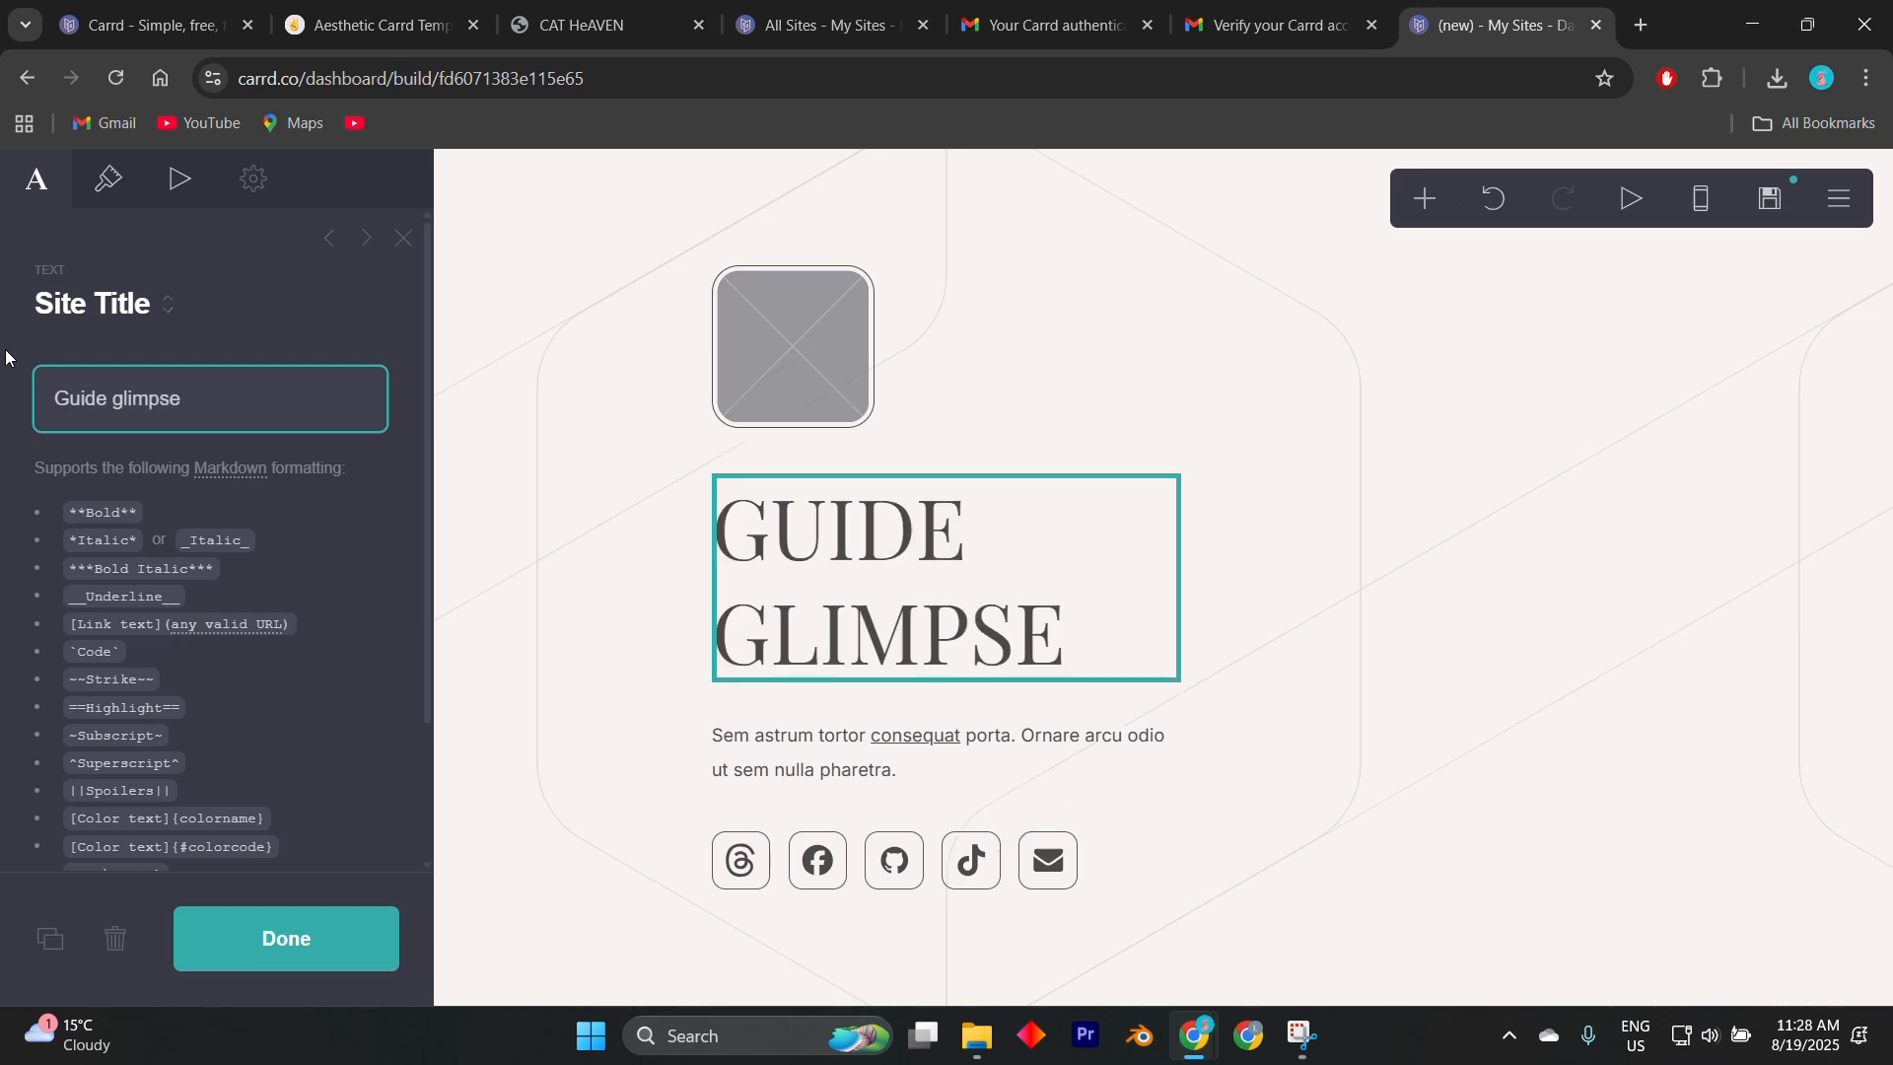
Set the site title's font size to 4.375 and look over its remaining appearance settings.
click(94, 184)
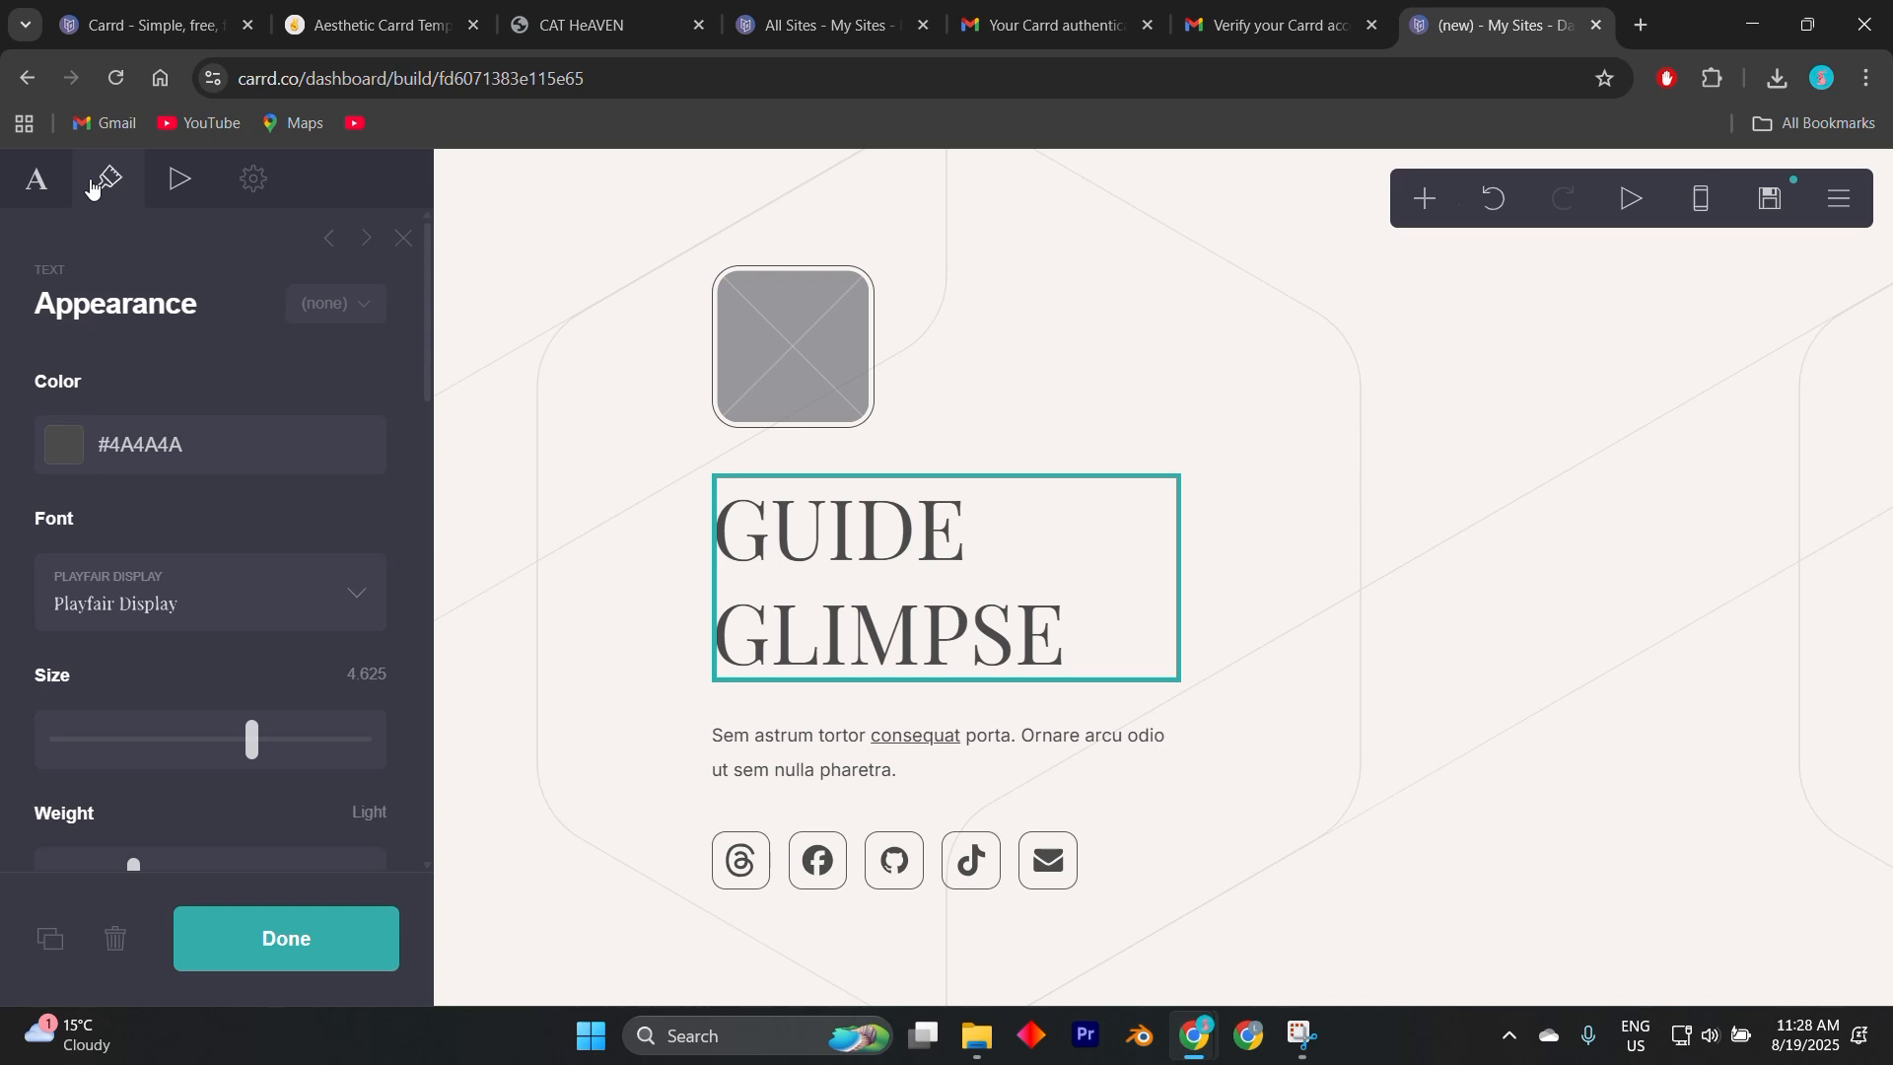
scroll(97, 395, down, 2)
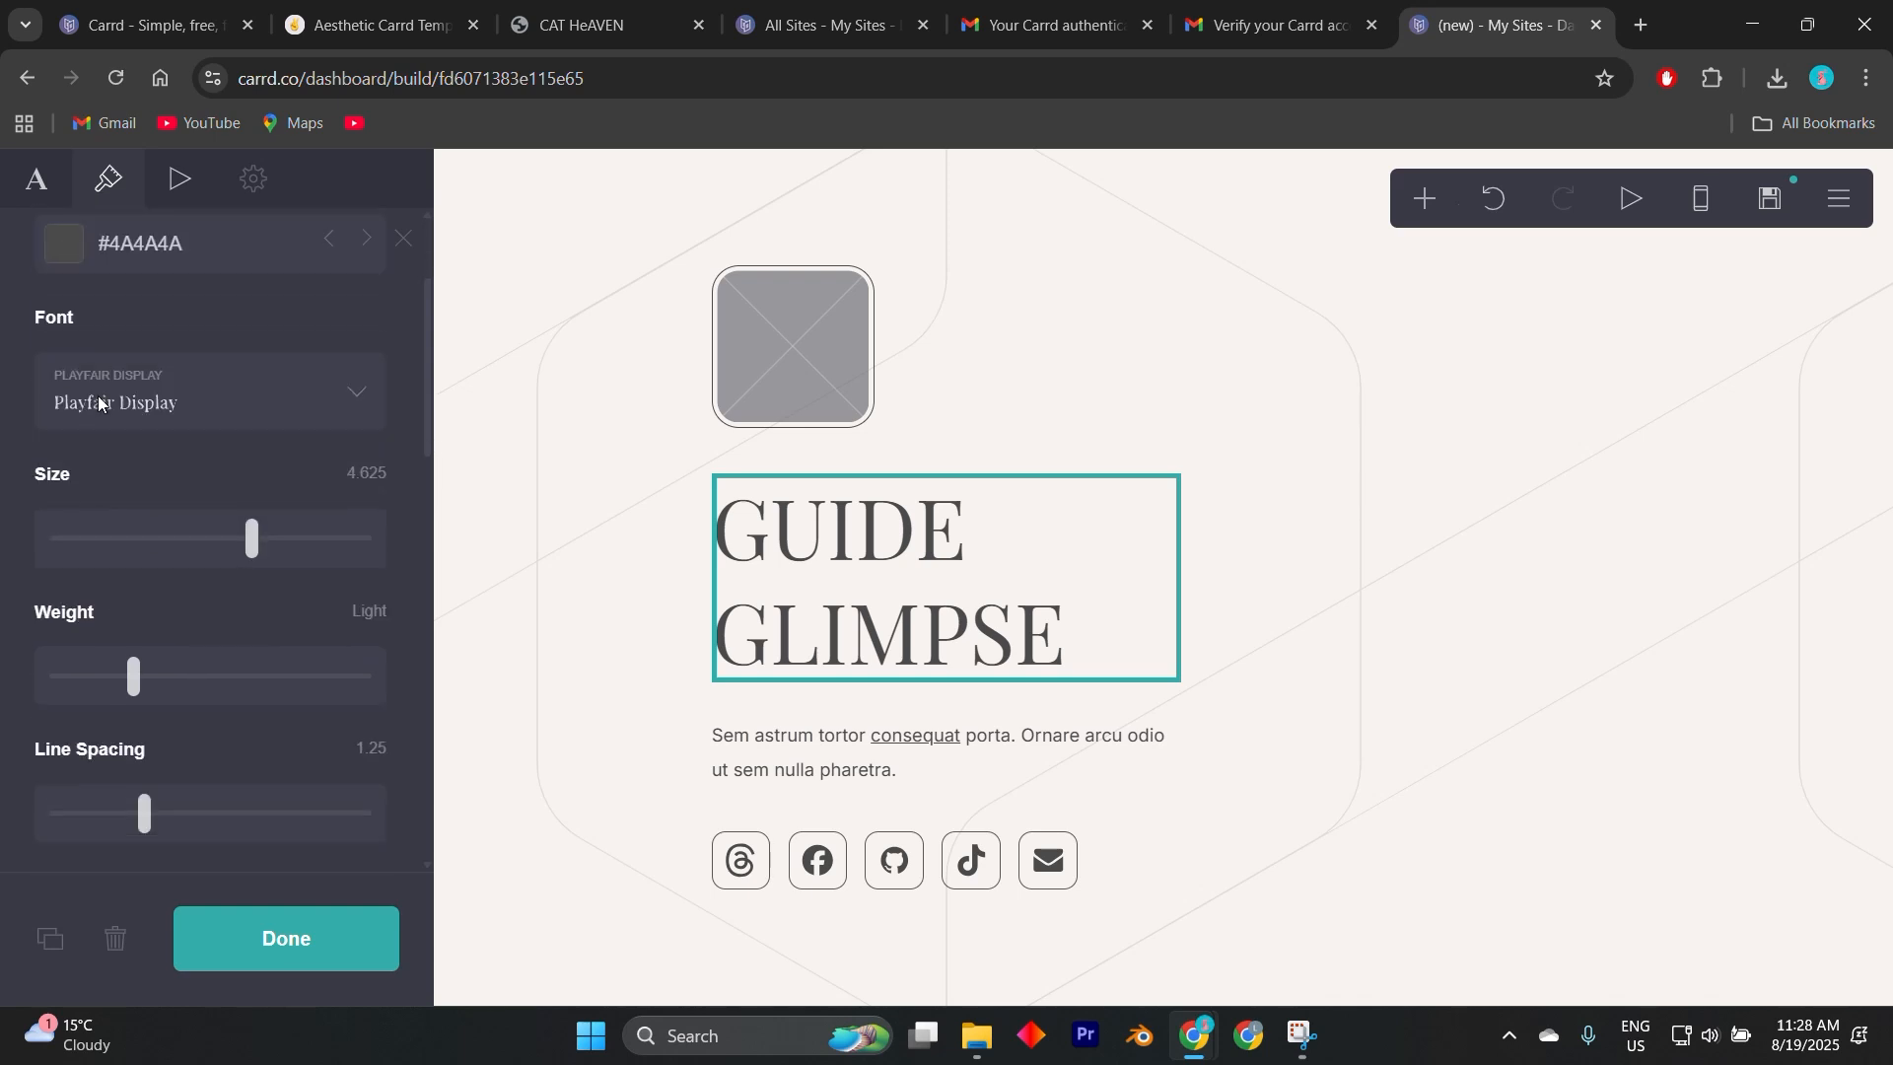
scroll(98, 394, down, 1)
scroll(92, 406, down, 3)
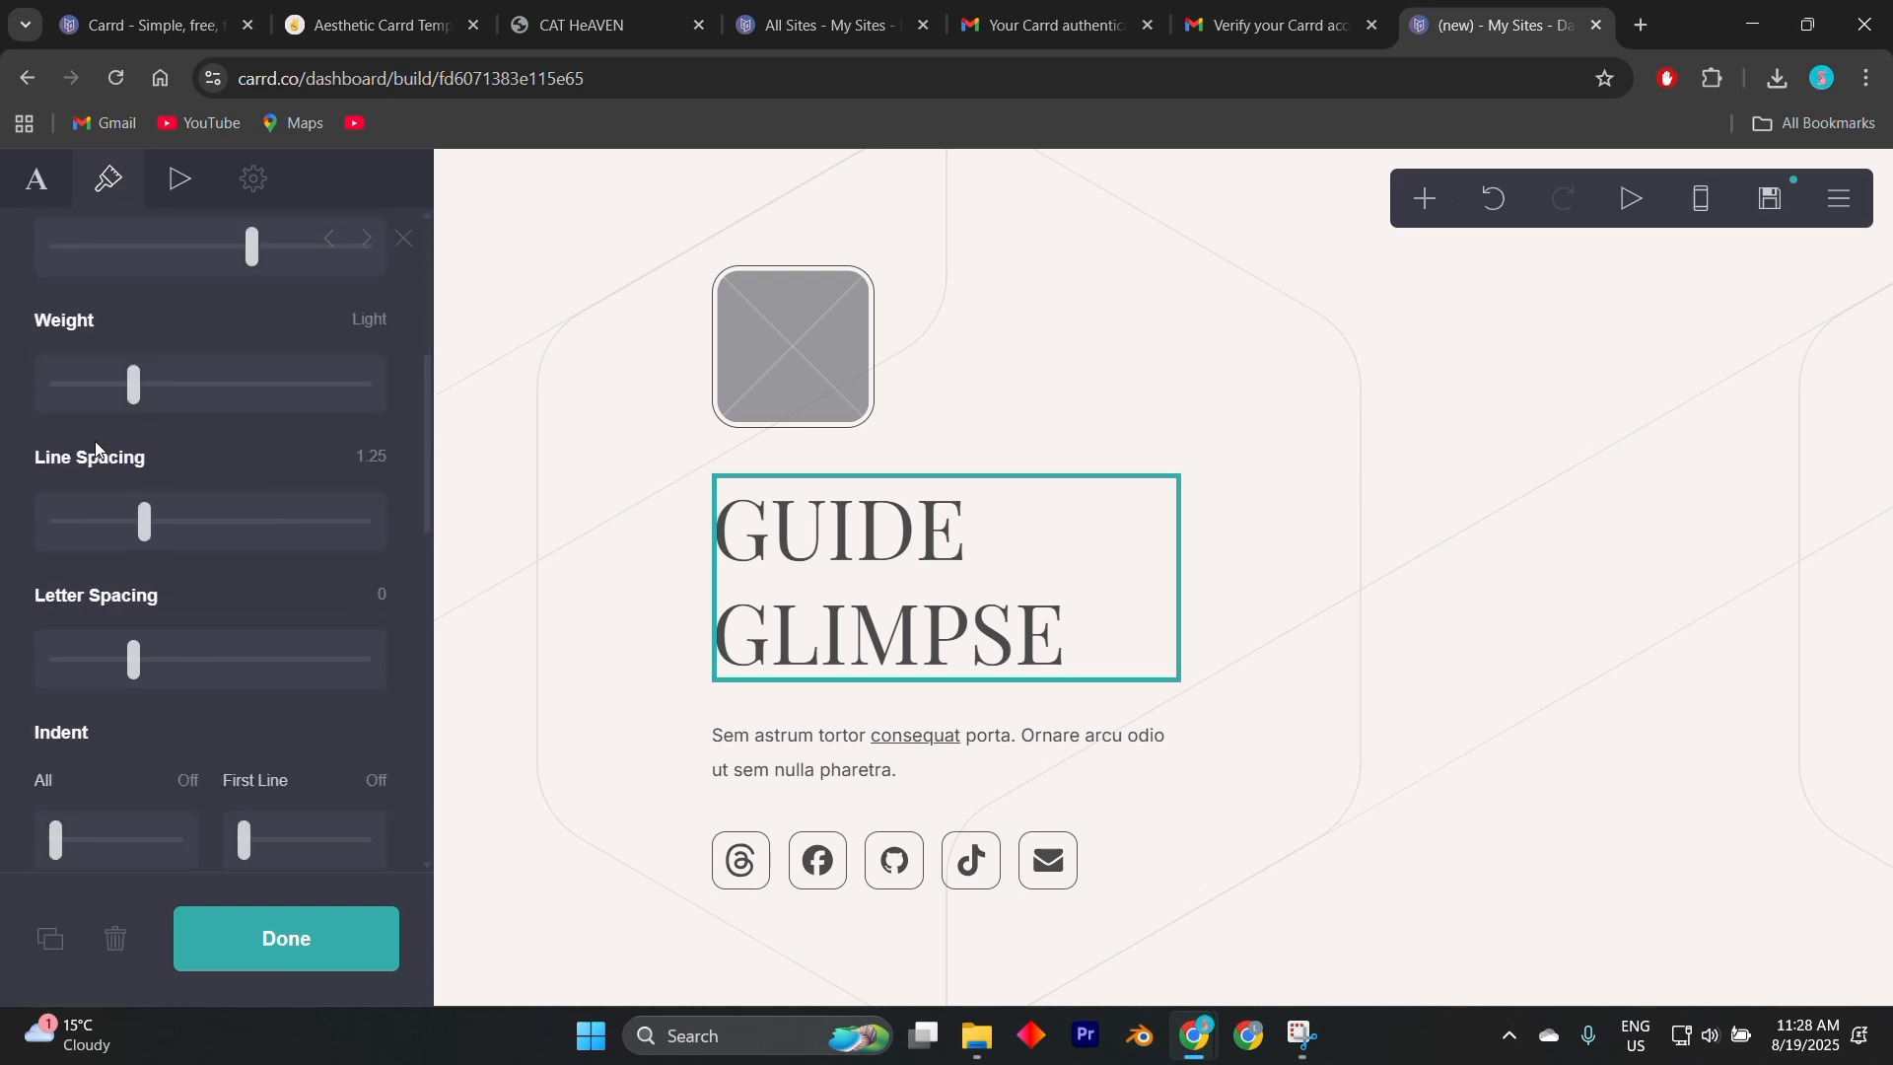
scroll(95, 441, up, 3)
mouse_move(247, 509)
mouse_down()
mouse_move(177, 509)
mouse_move(240, 520)
mouse_up()
scroll(109, 610, down, 1)
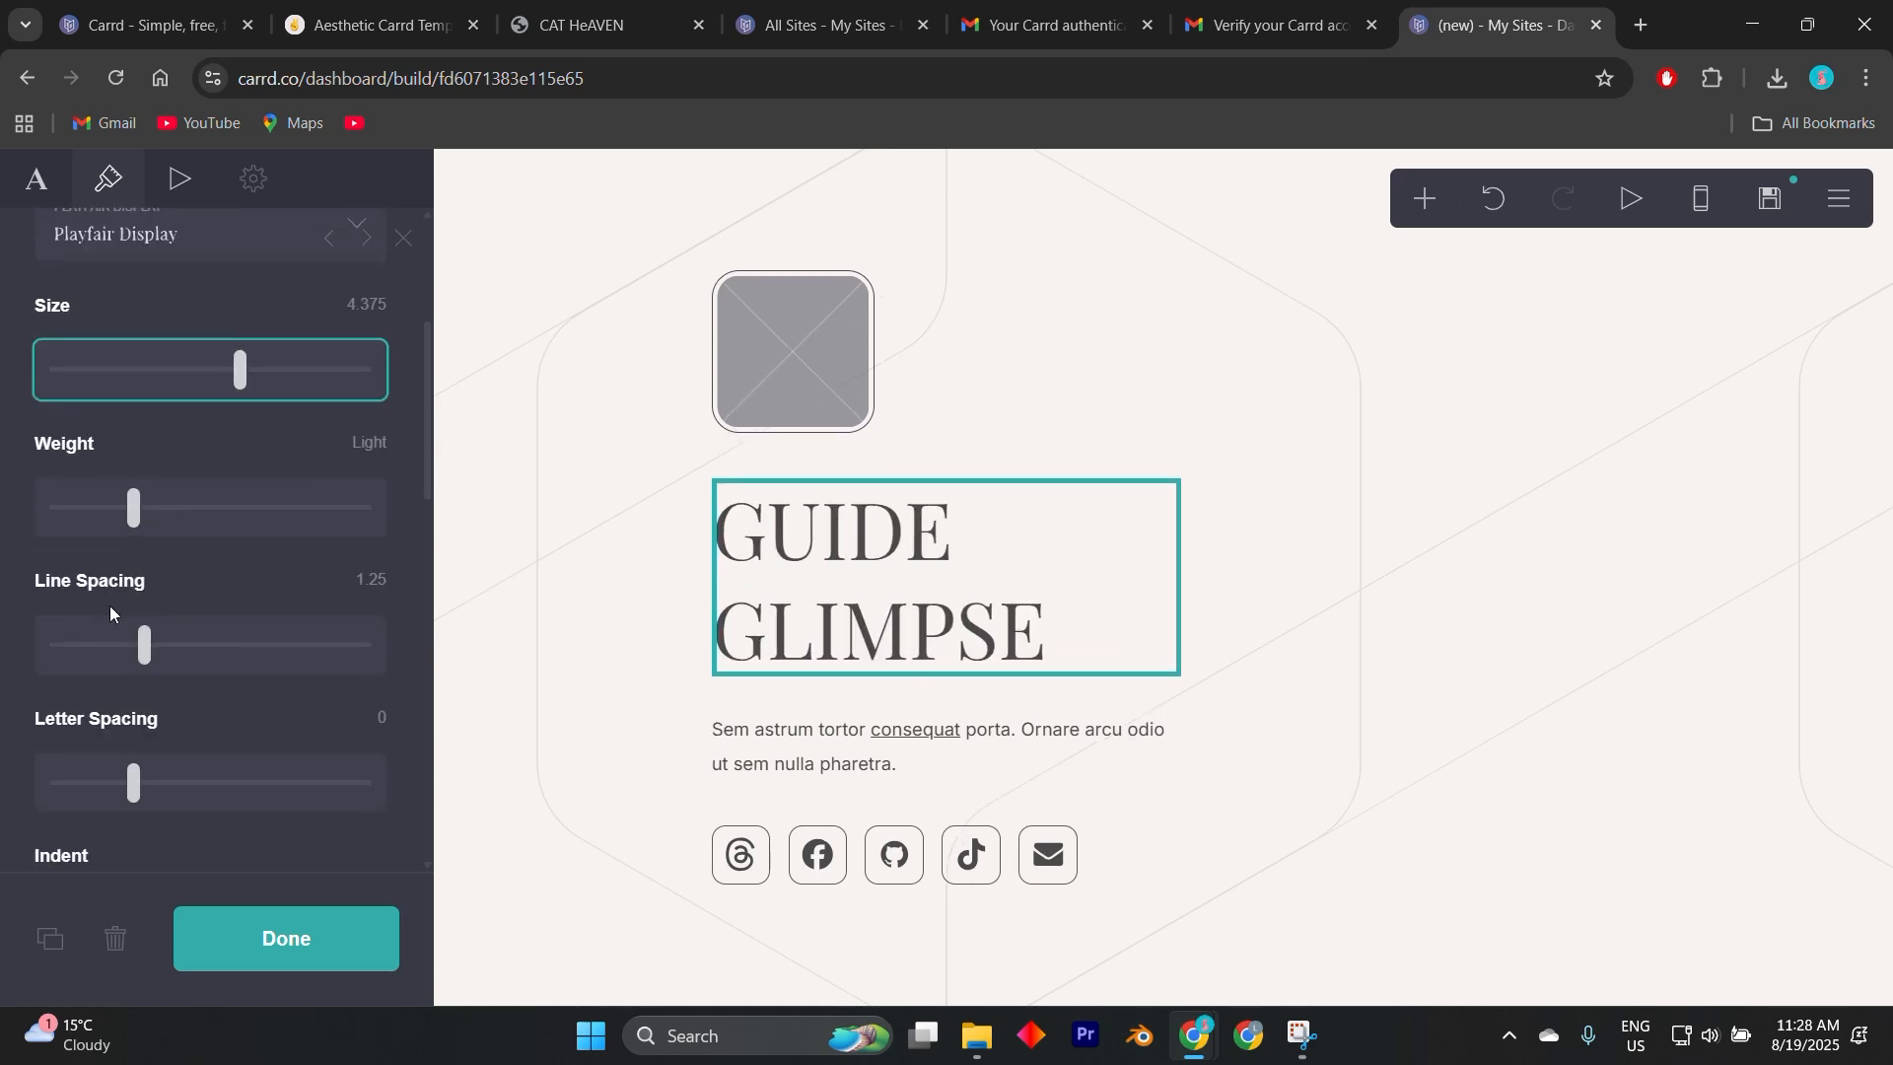
scroll(365, 597, down, 4)
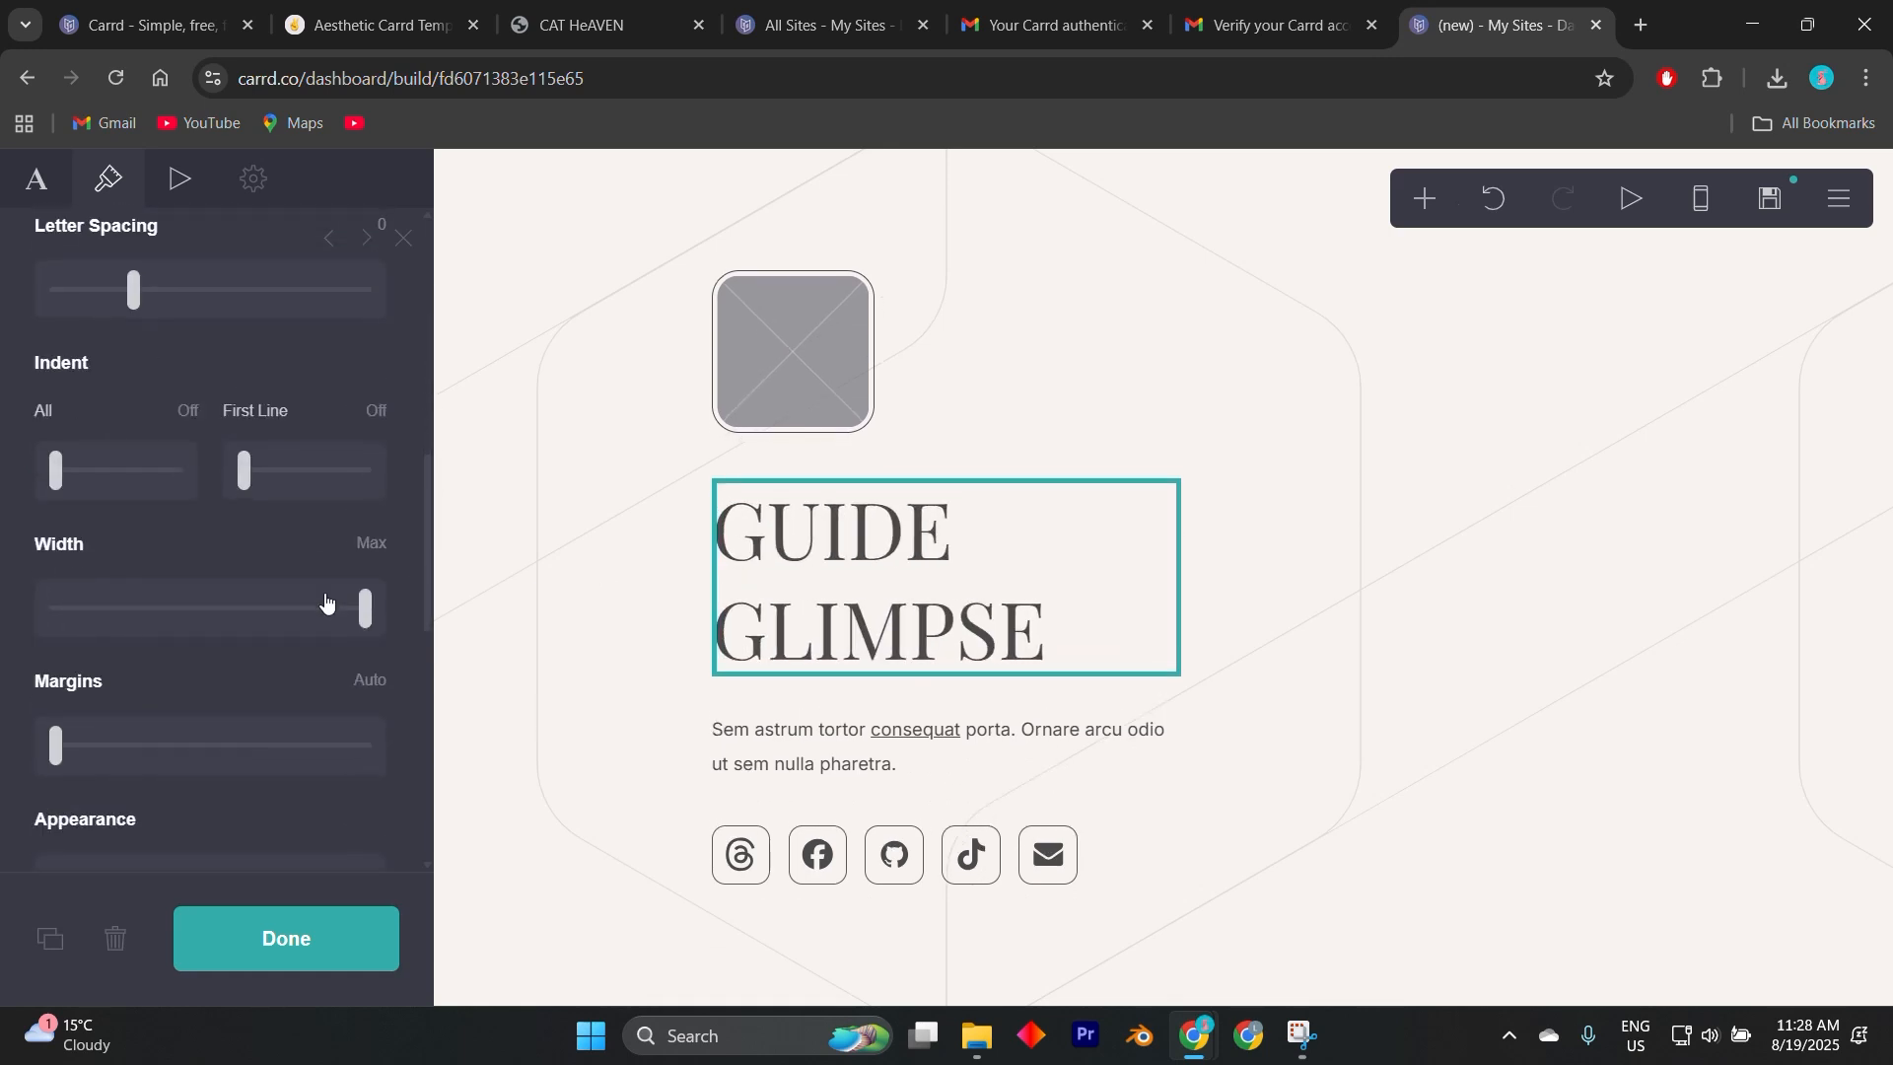
scroll(321, 601, up, 7)
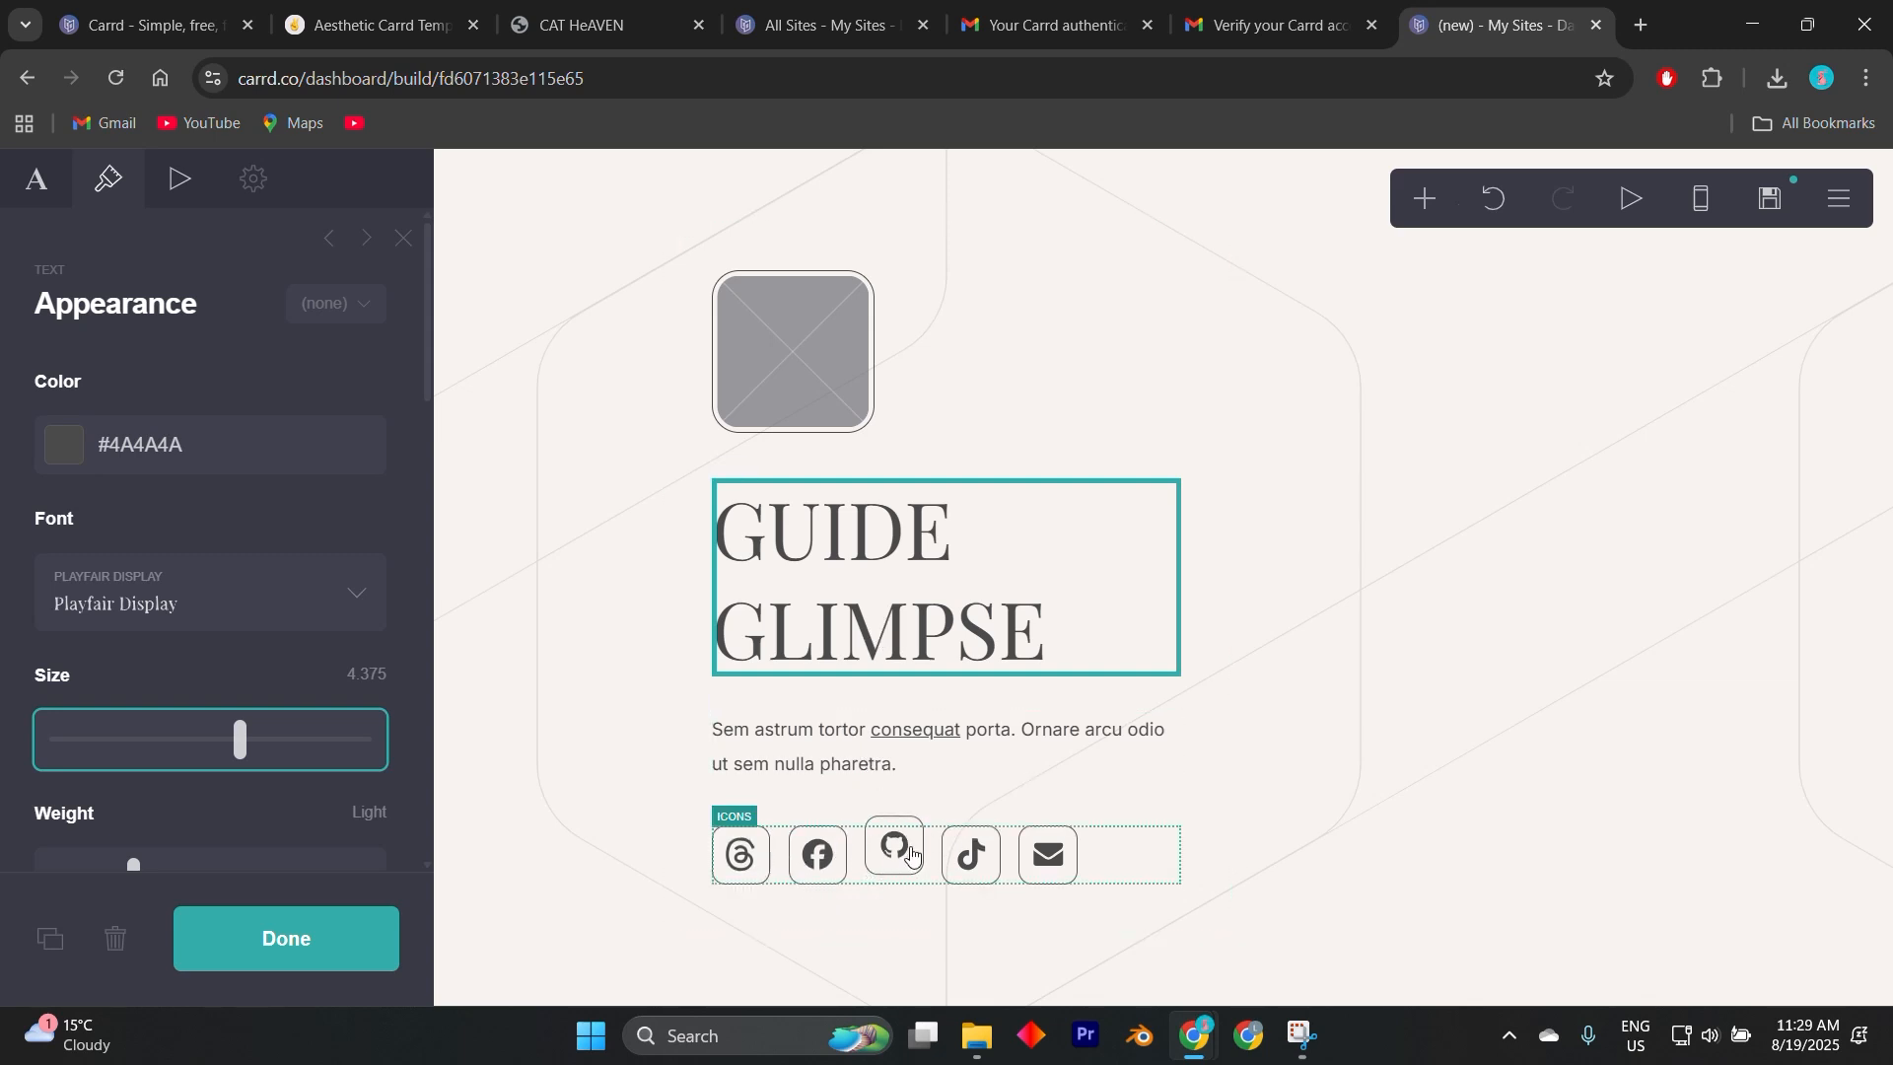
Expand the TikTok entry of the social icons element and examine its type, URL, color and on-click settings.
click(977, 854)
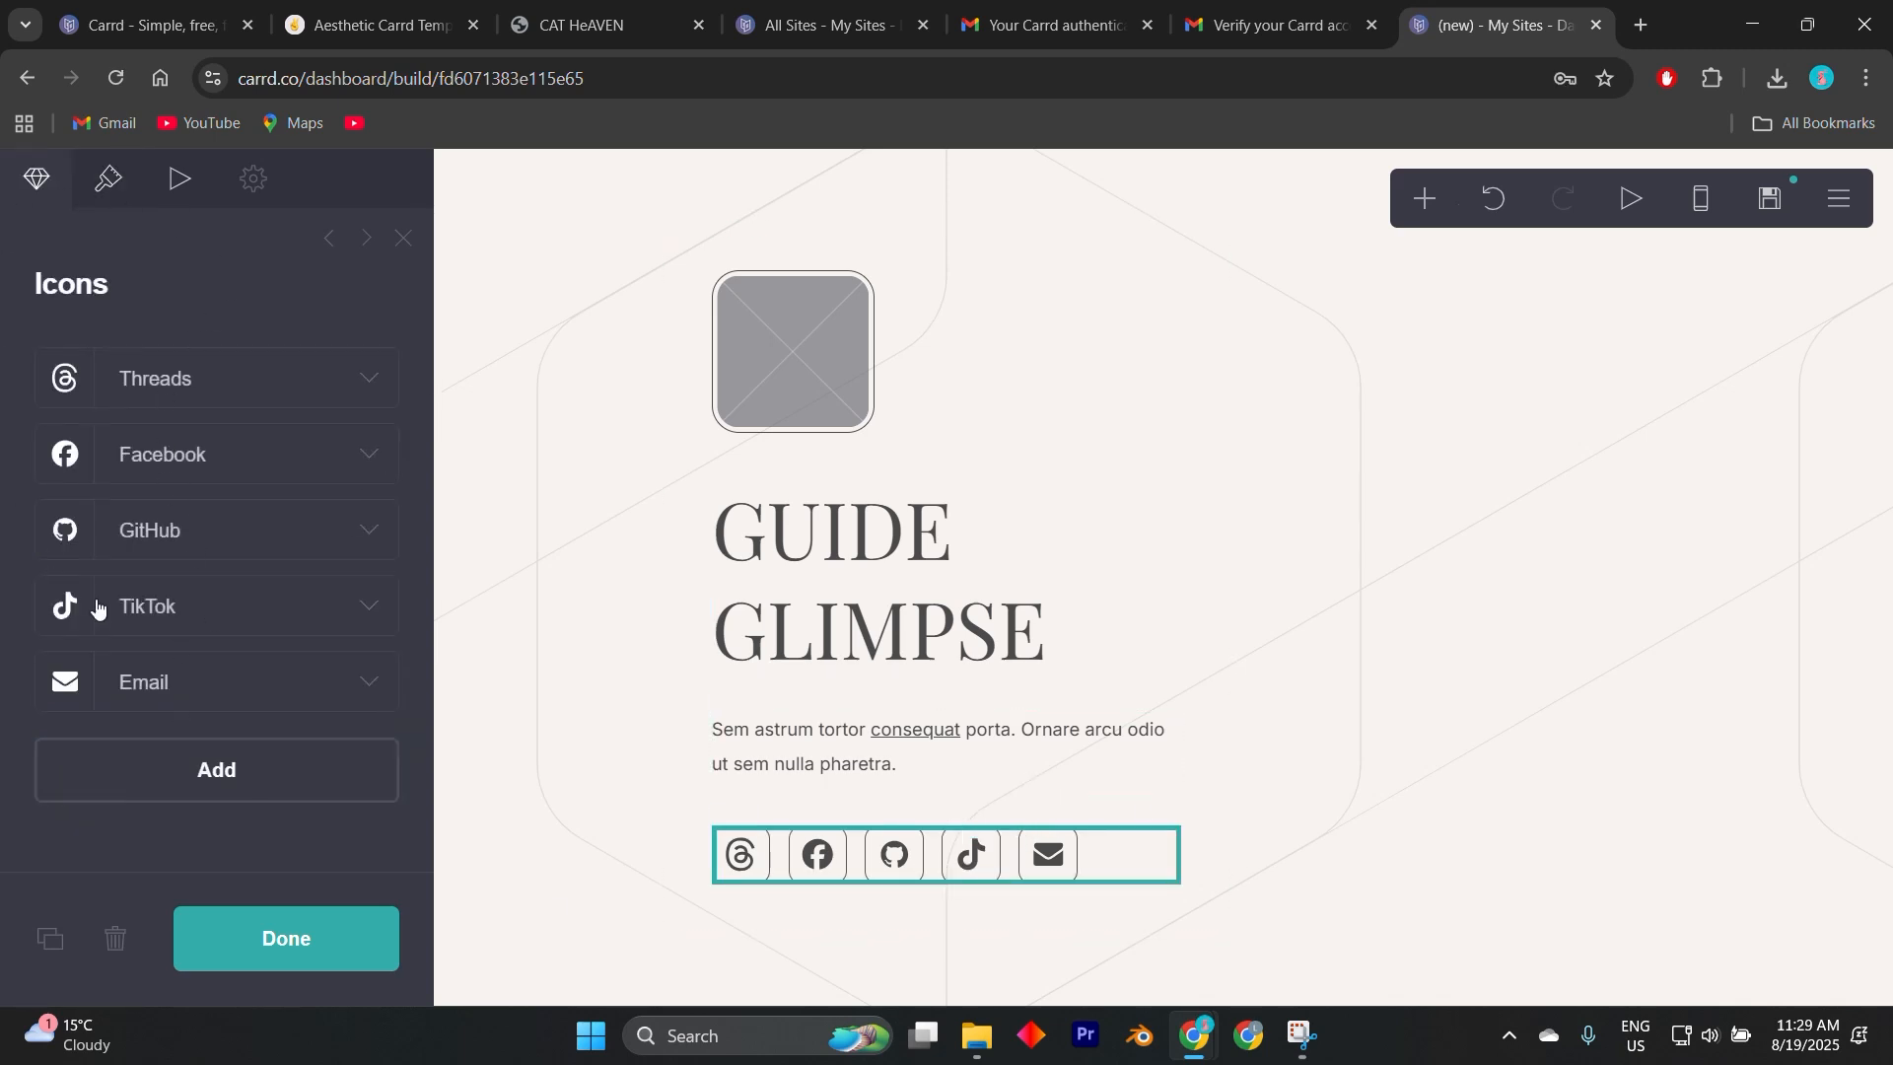
click(179, 615)
scroll(179, 611, down, 1)
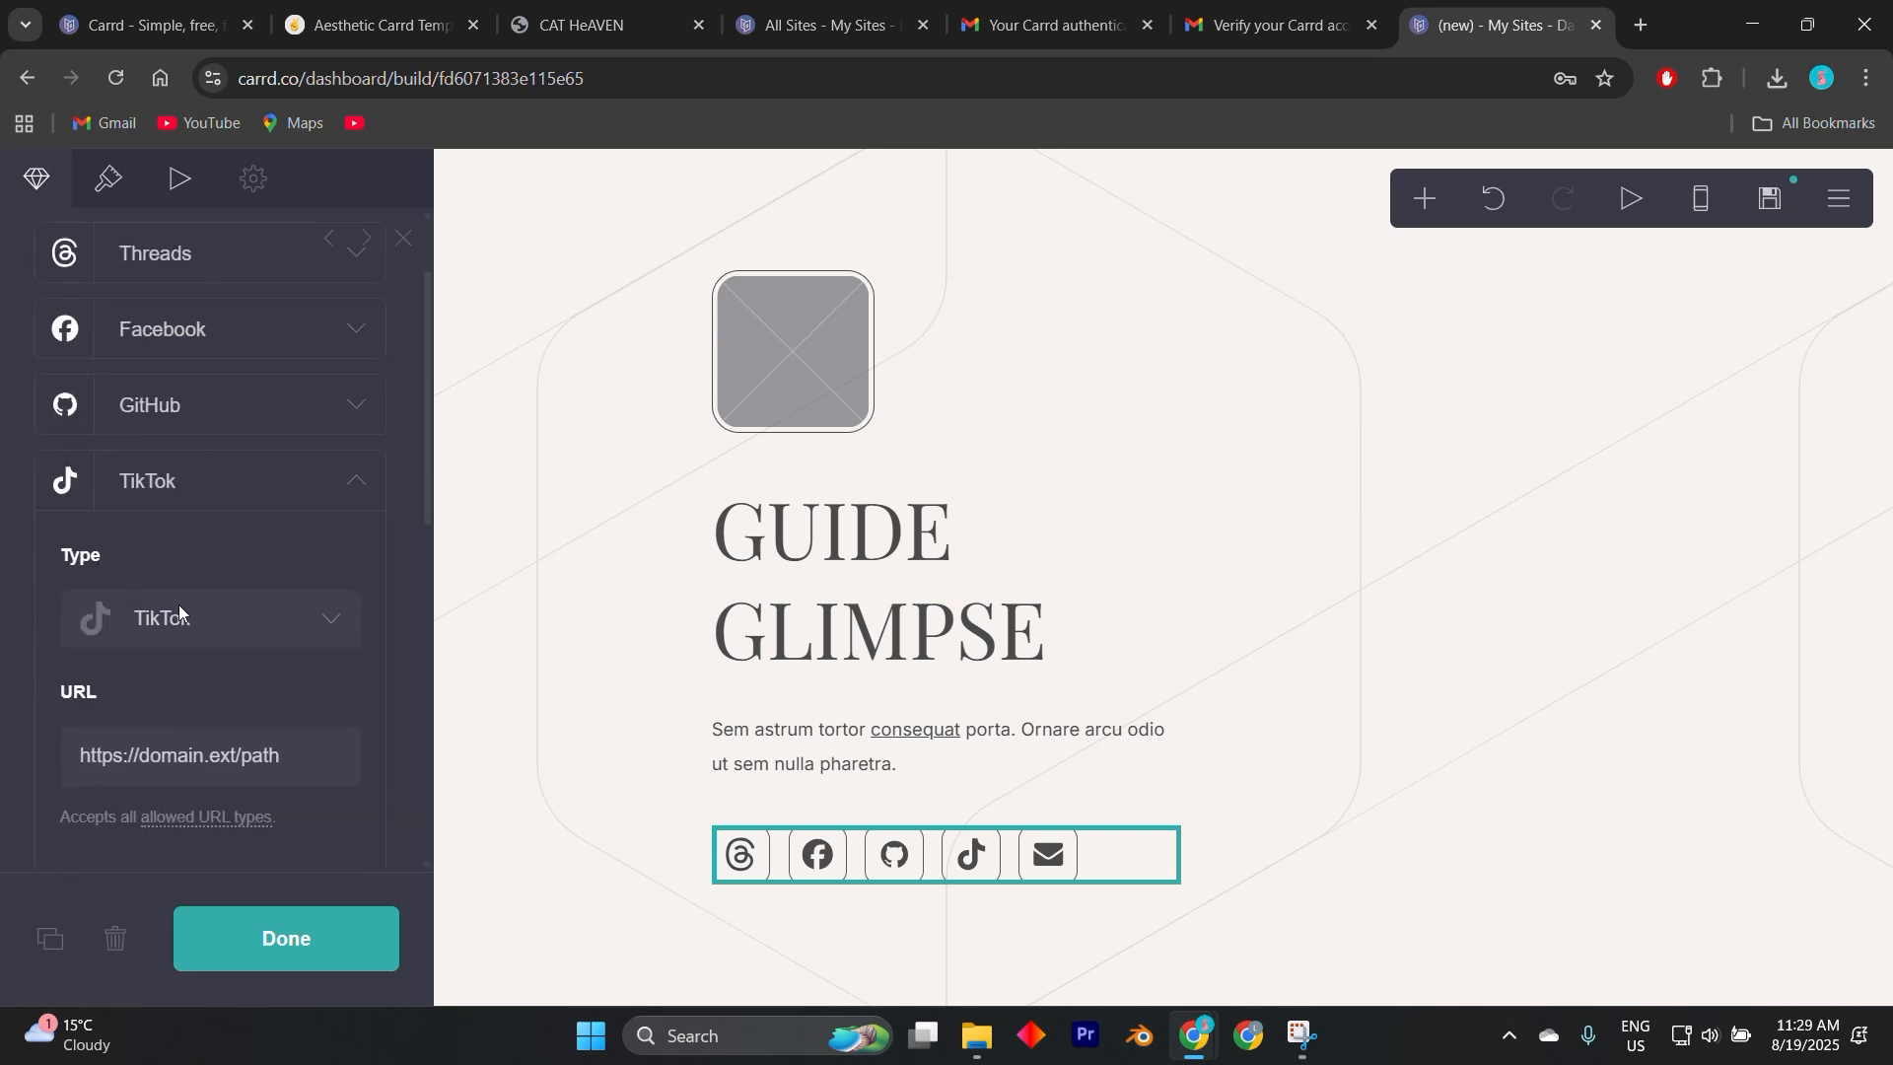
scroll(179, 606, down, 2)
click(184, 519)
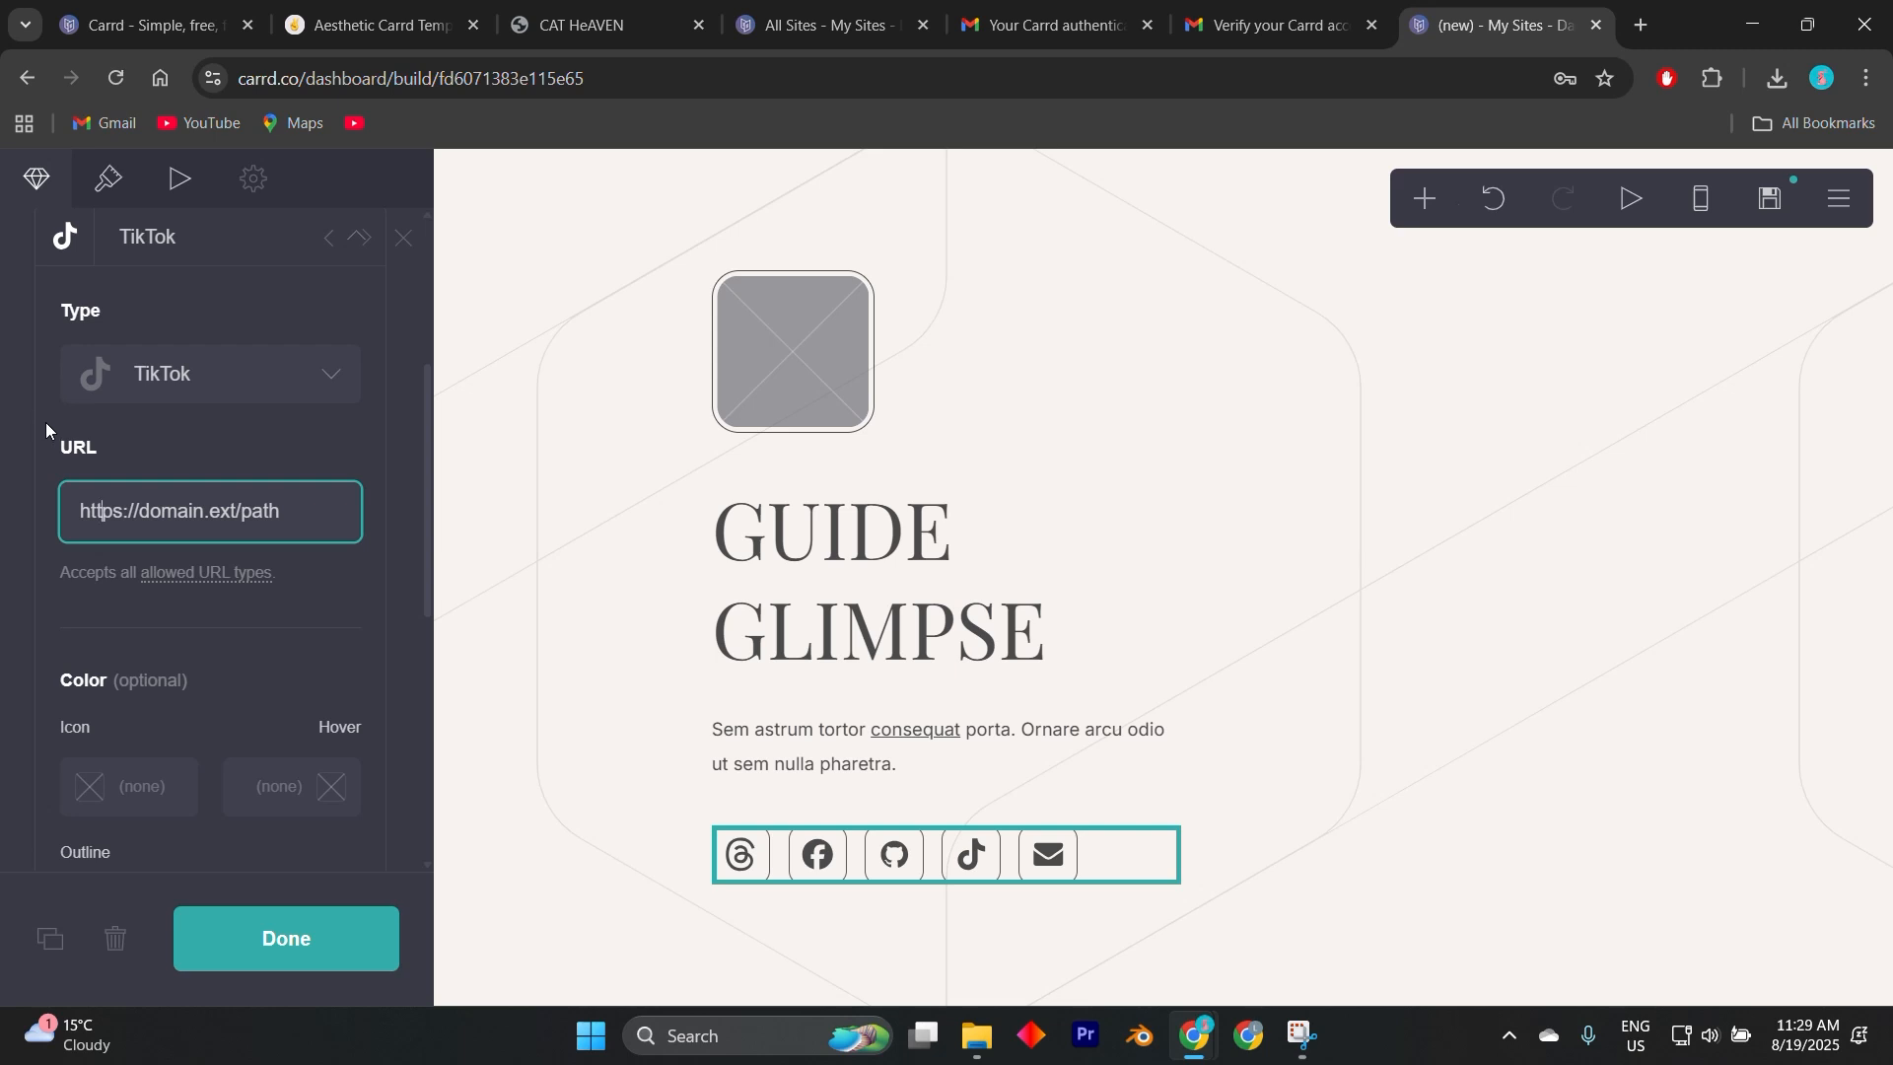
scroll(162, 578, down, 4)
scroll(163, 570, down, 3)
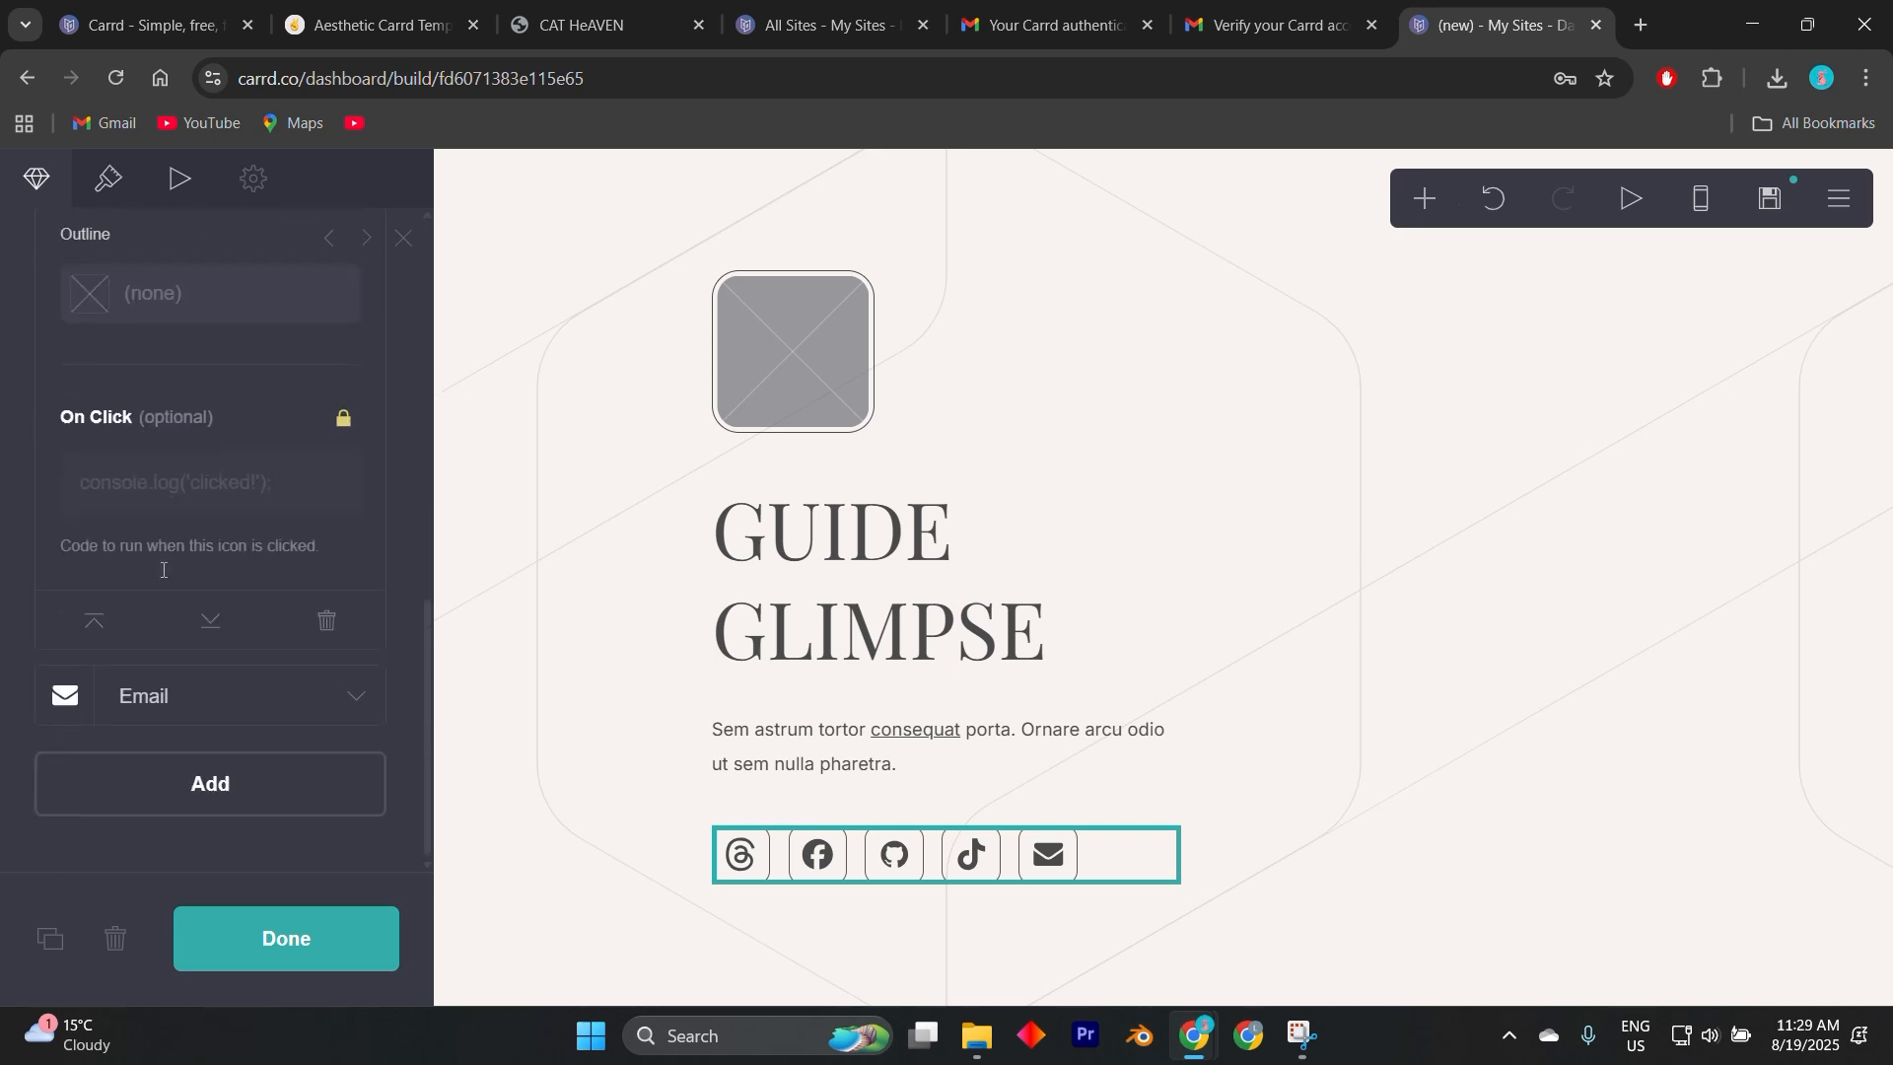
scroll(163, 570, up, 8)
scroll(148, 586, down, 1)
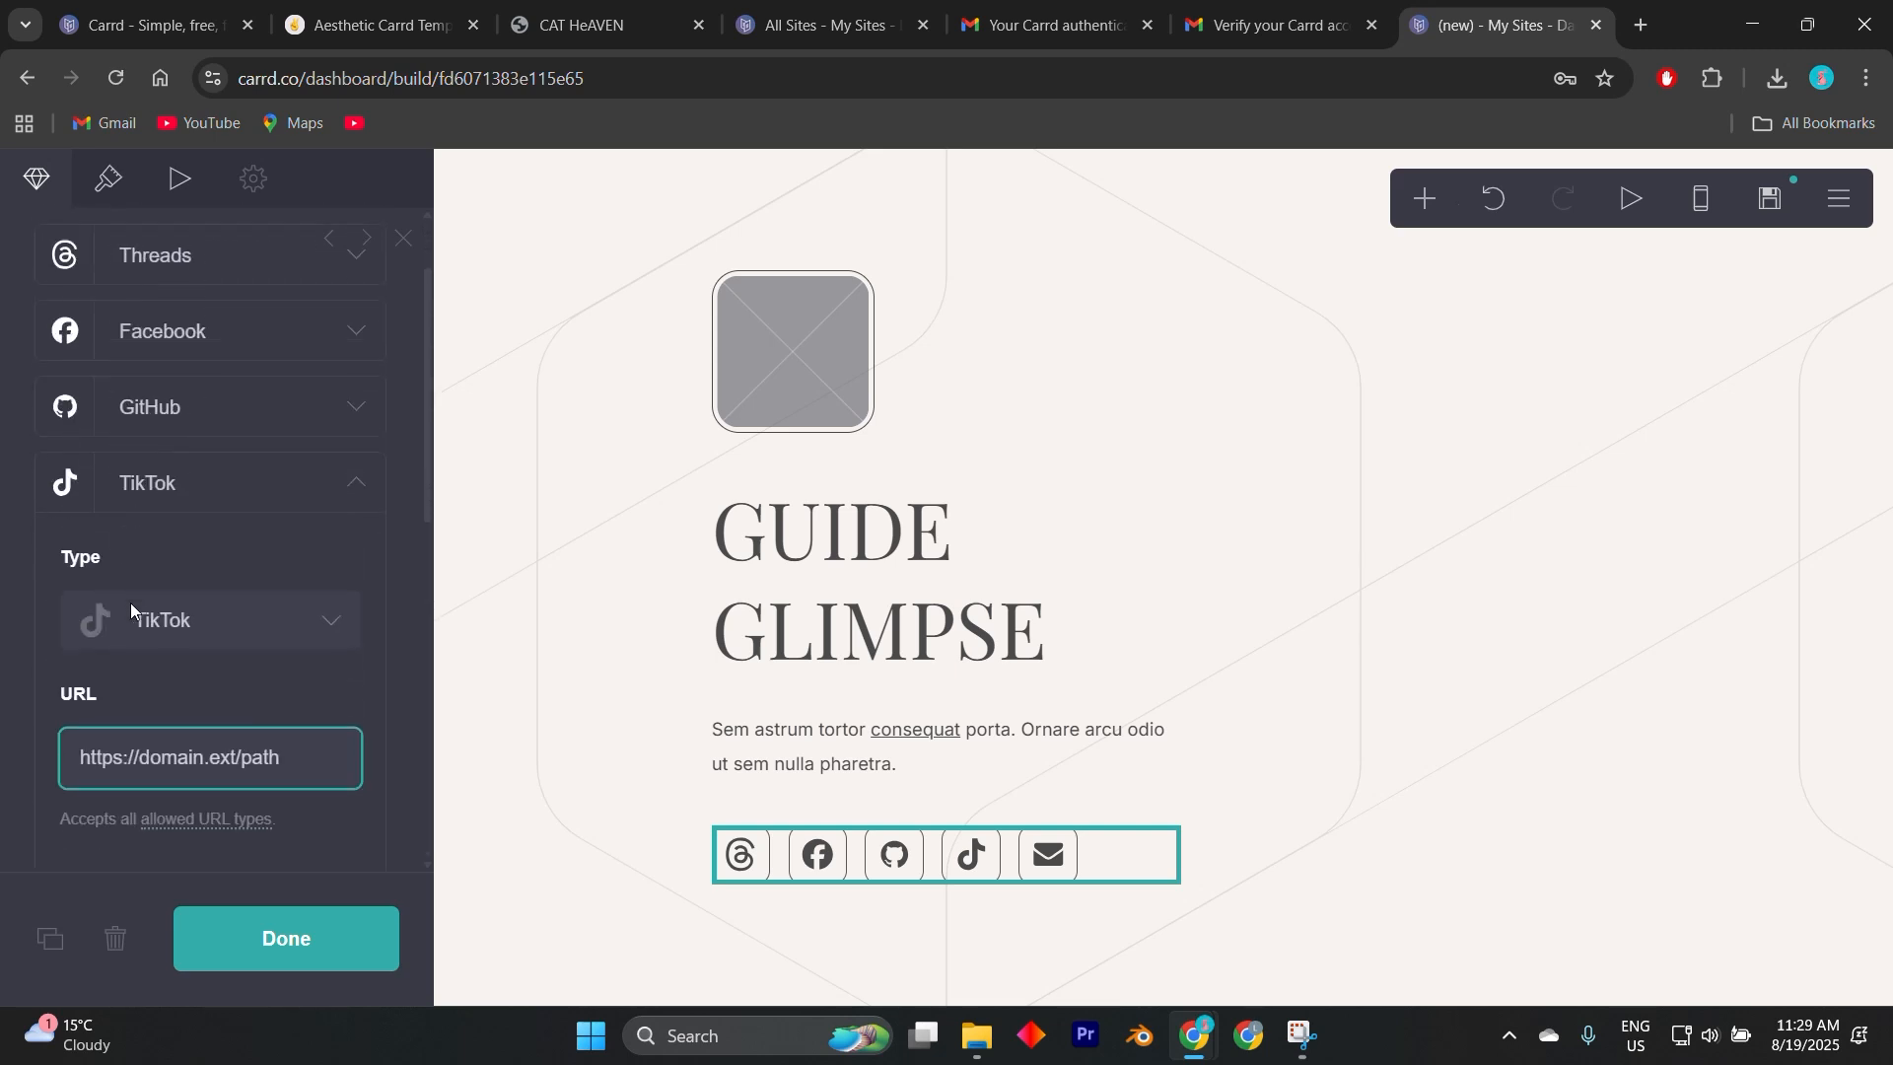
Check the available icon types for the TikTok entry, keep TikTok selected, and finish editing the icons.
click(170, 618)
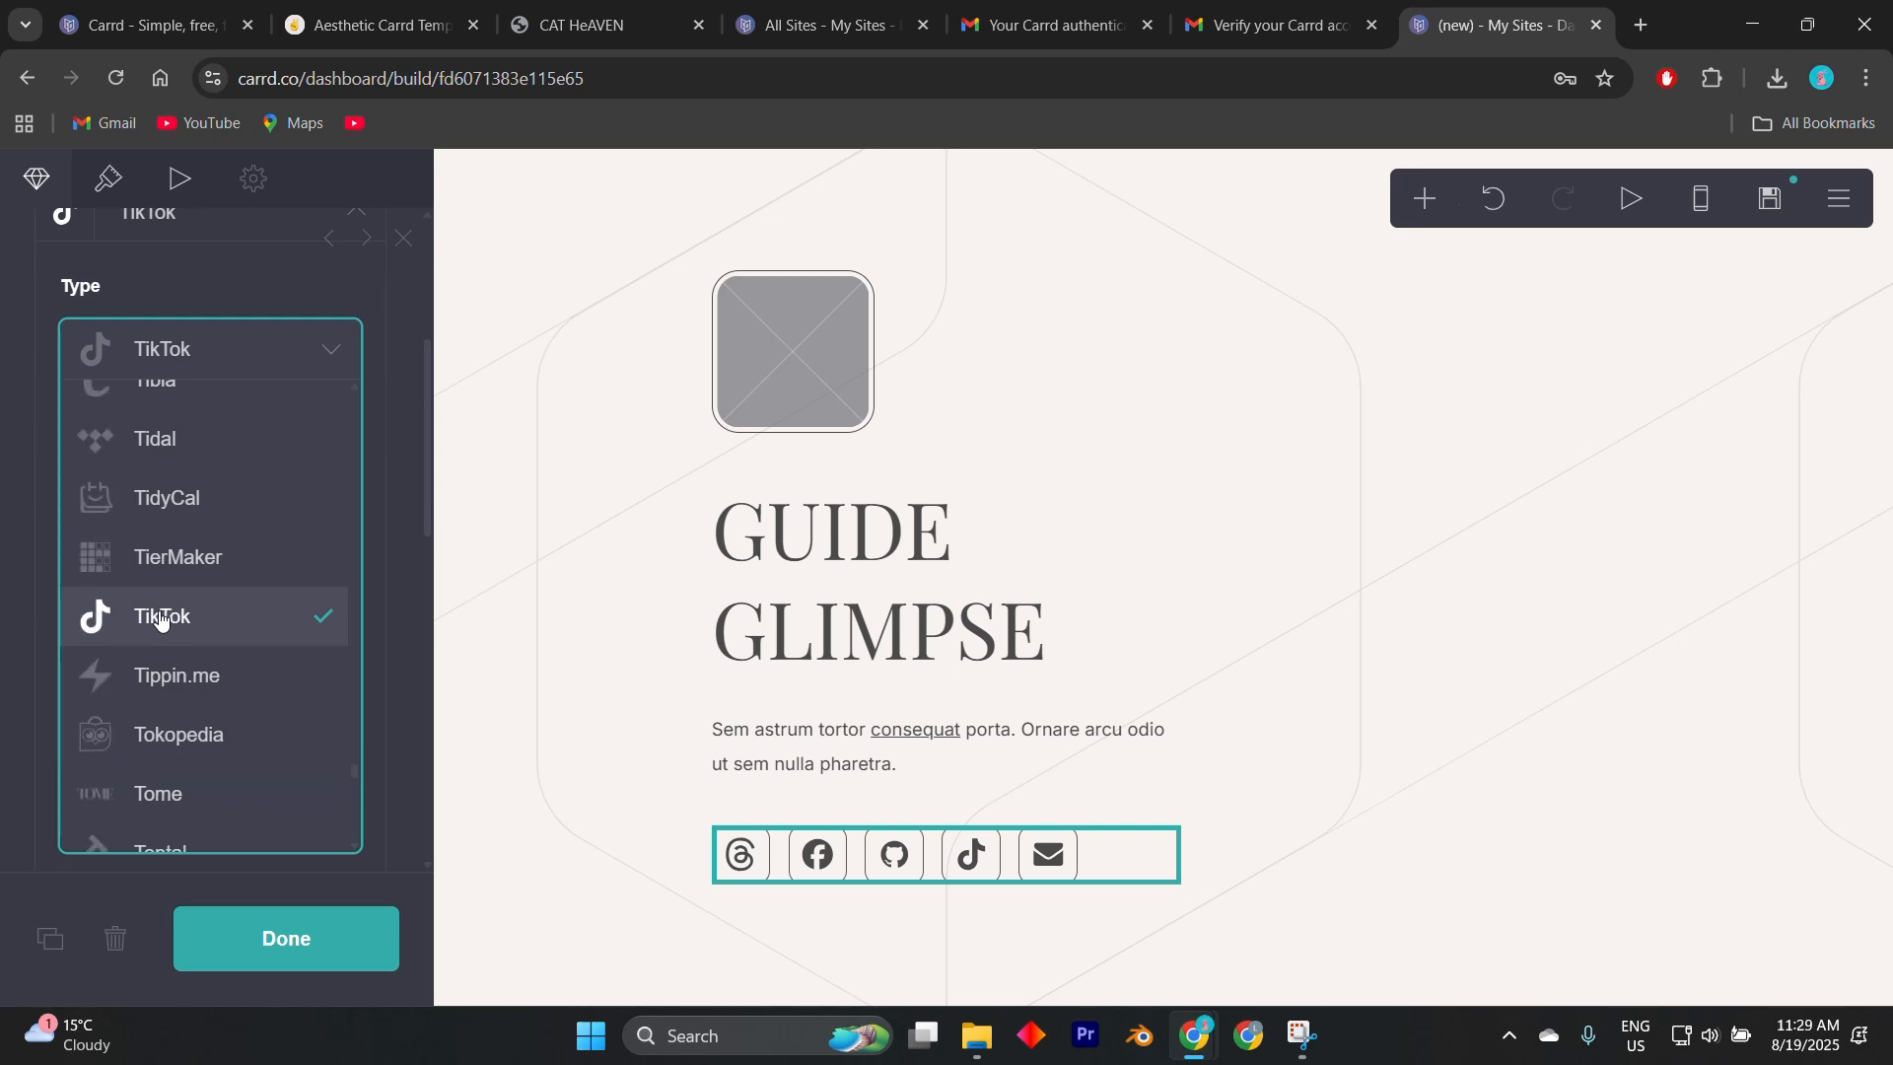
click(159, 617)
scroll(205, 591, down, 4)
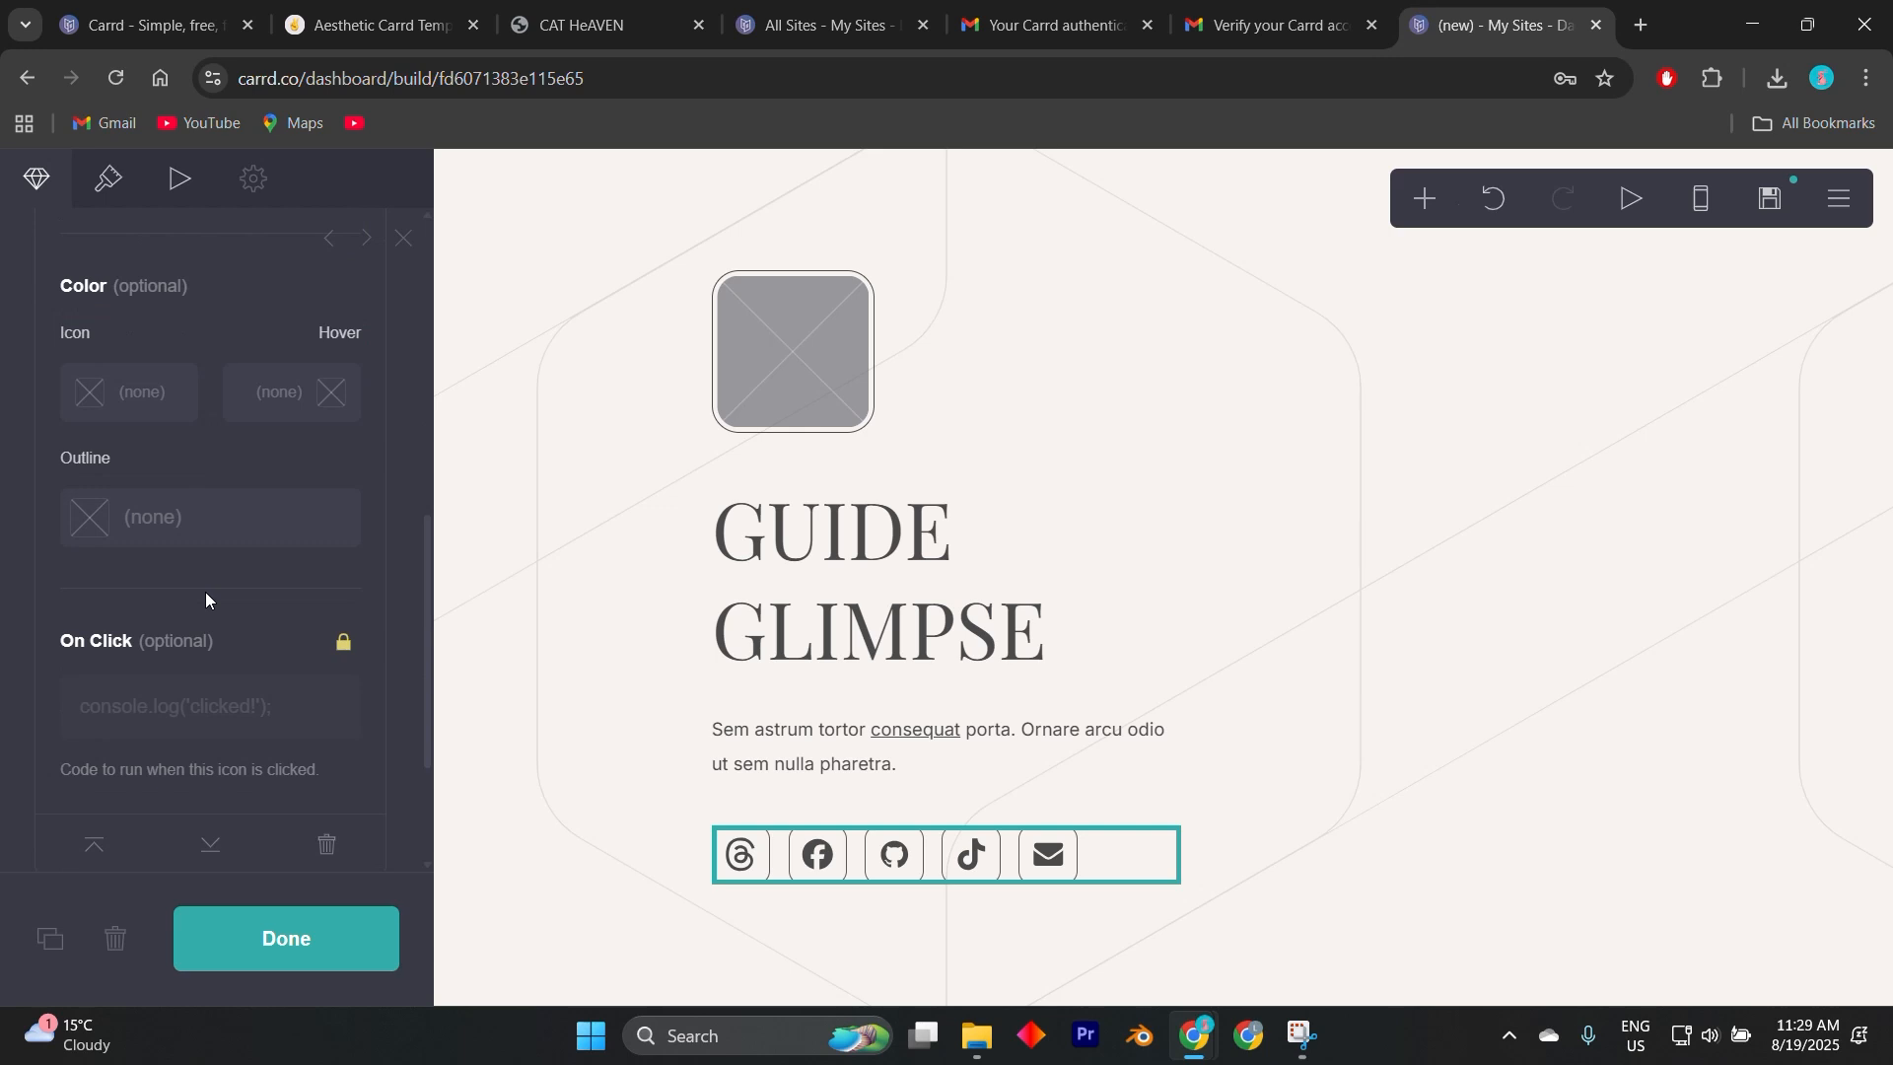
scroll(205, 597, up, 2)
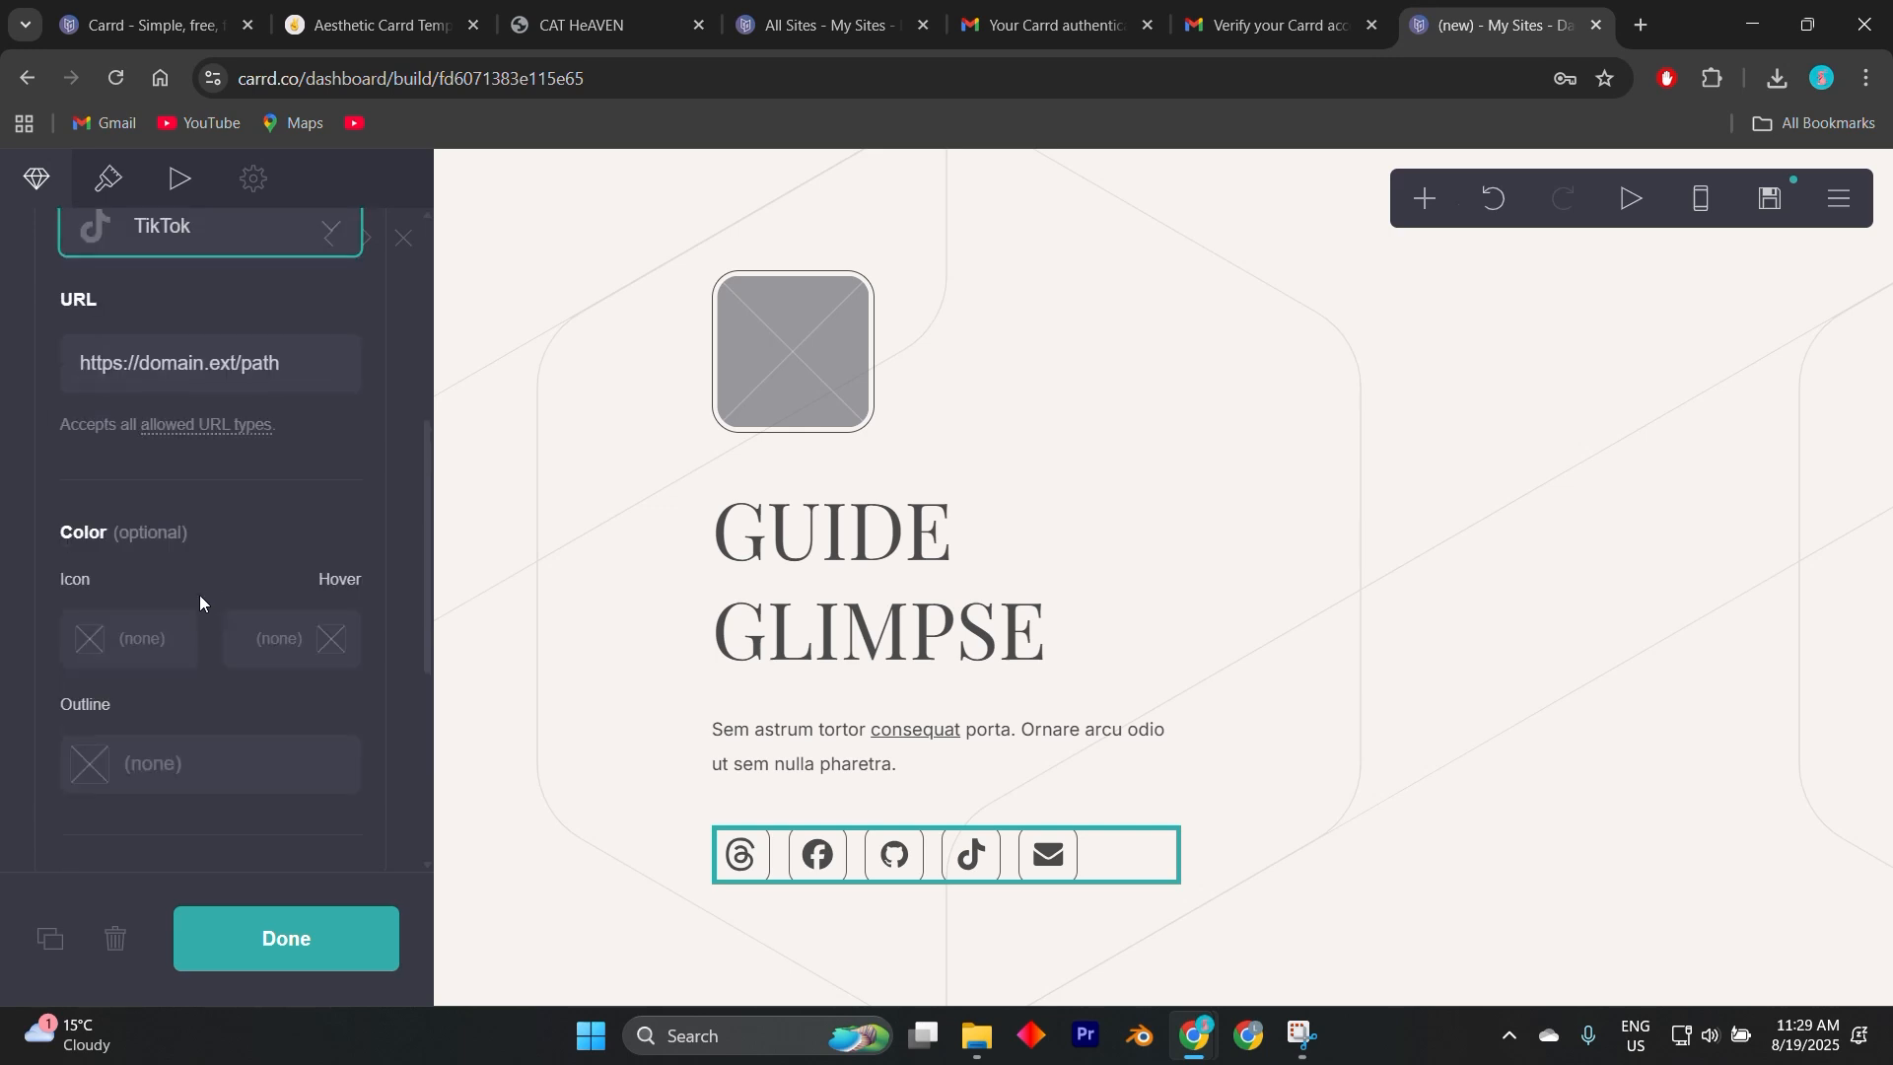
scroll(199, 595, up, 4)
scroll(199, 600, down, 7)
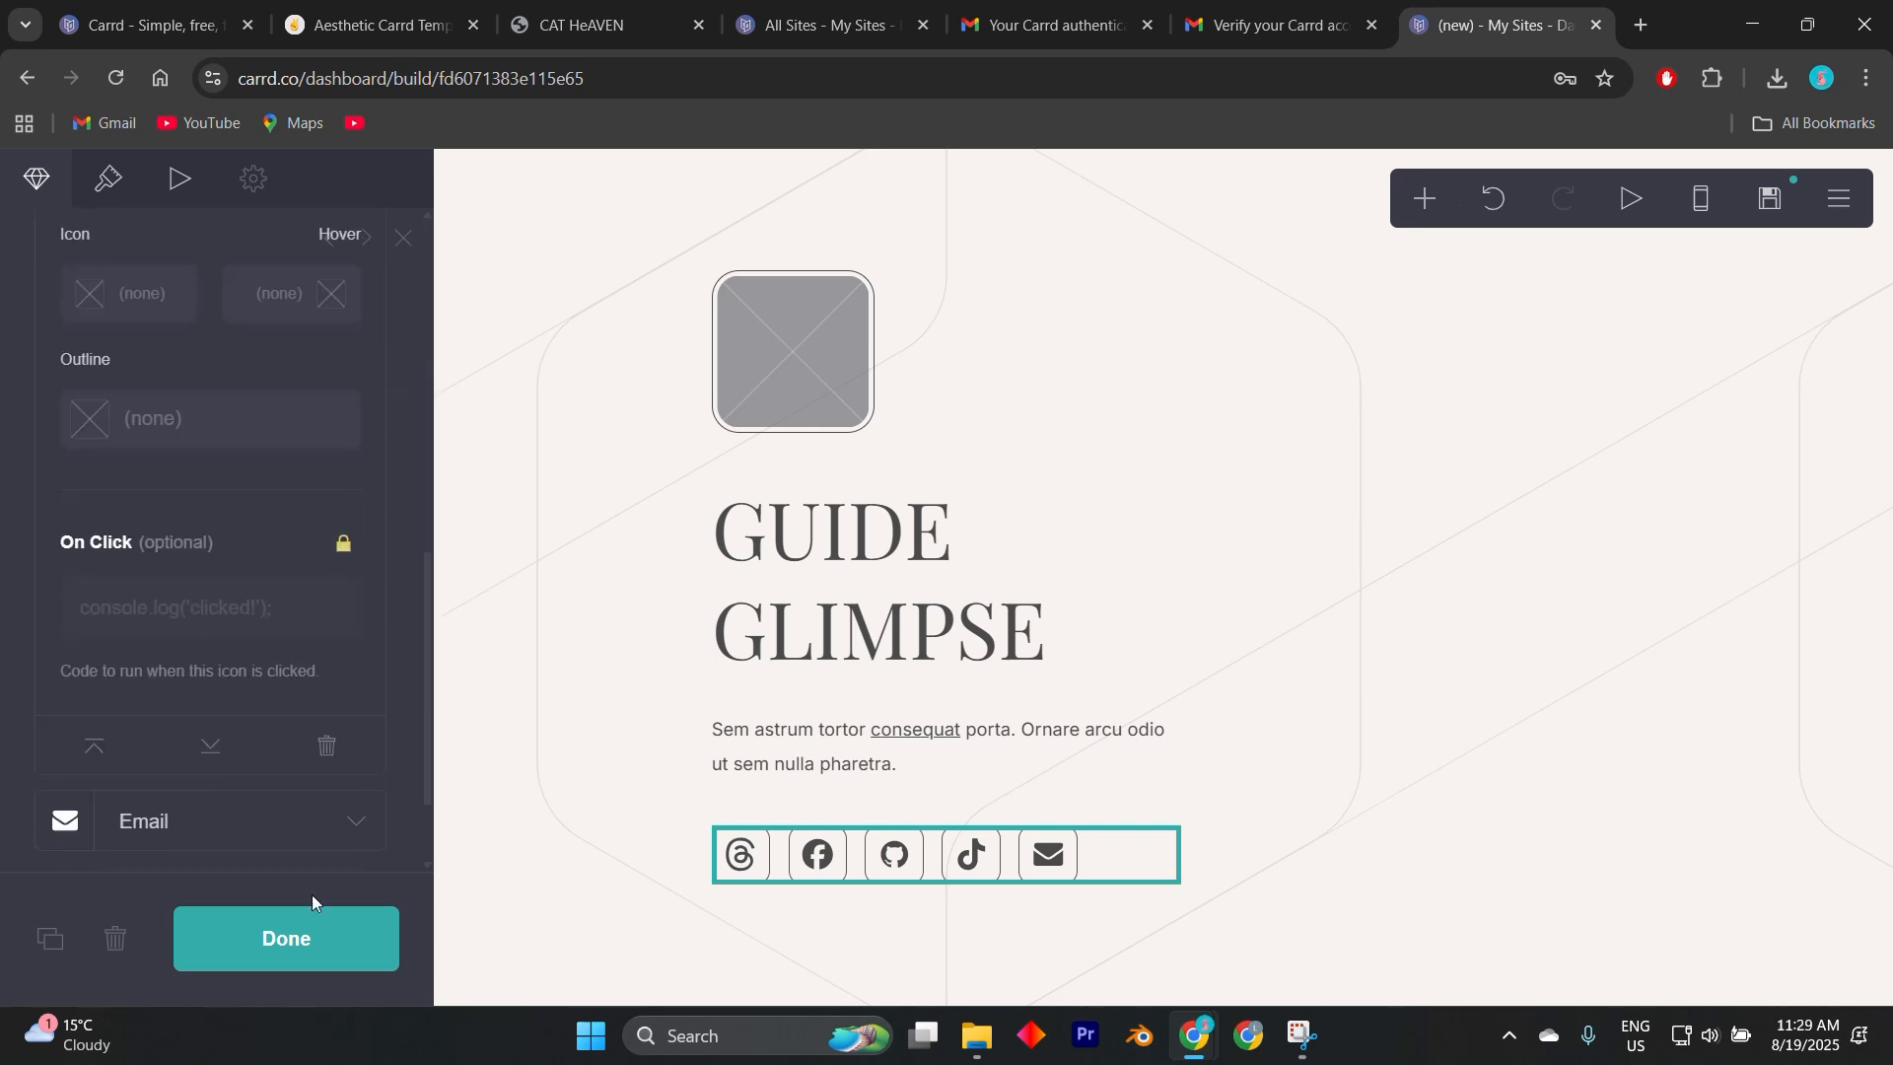
click(315, 938)
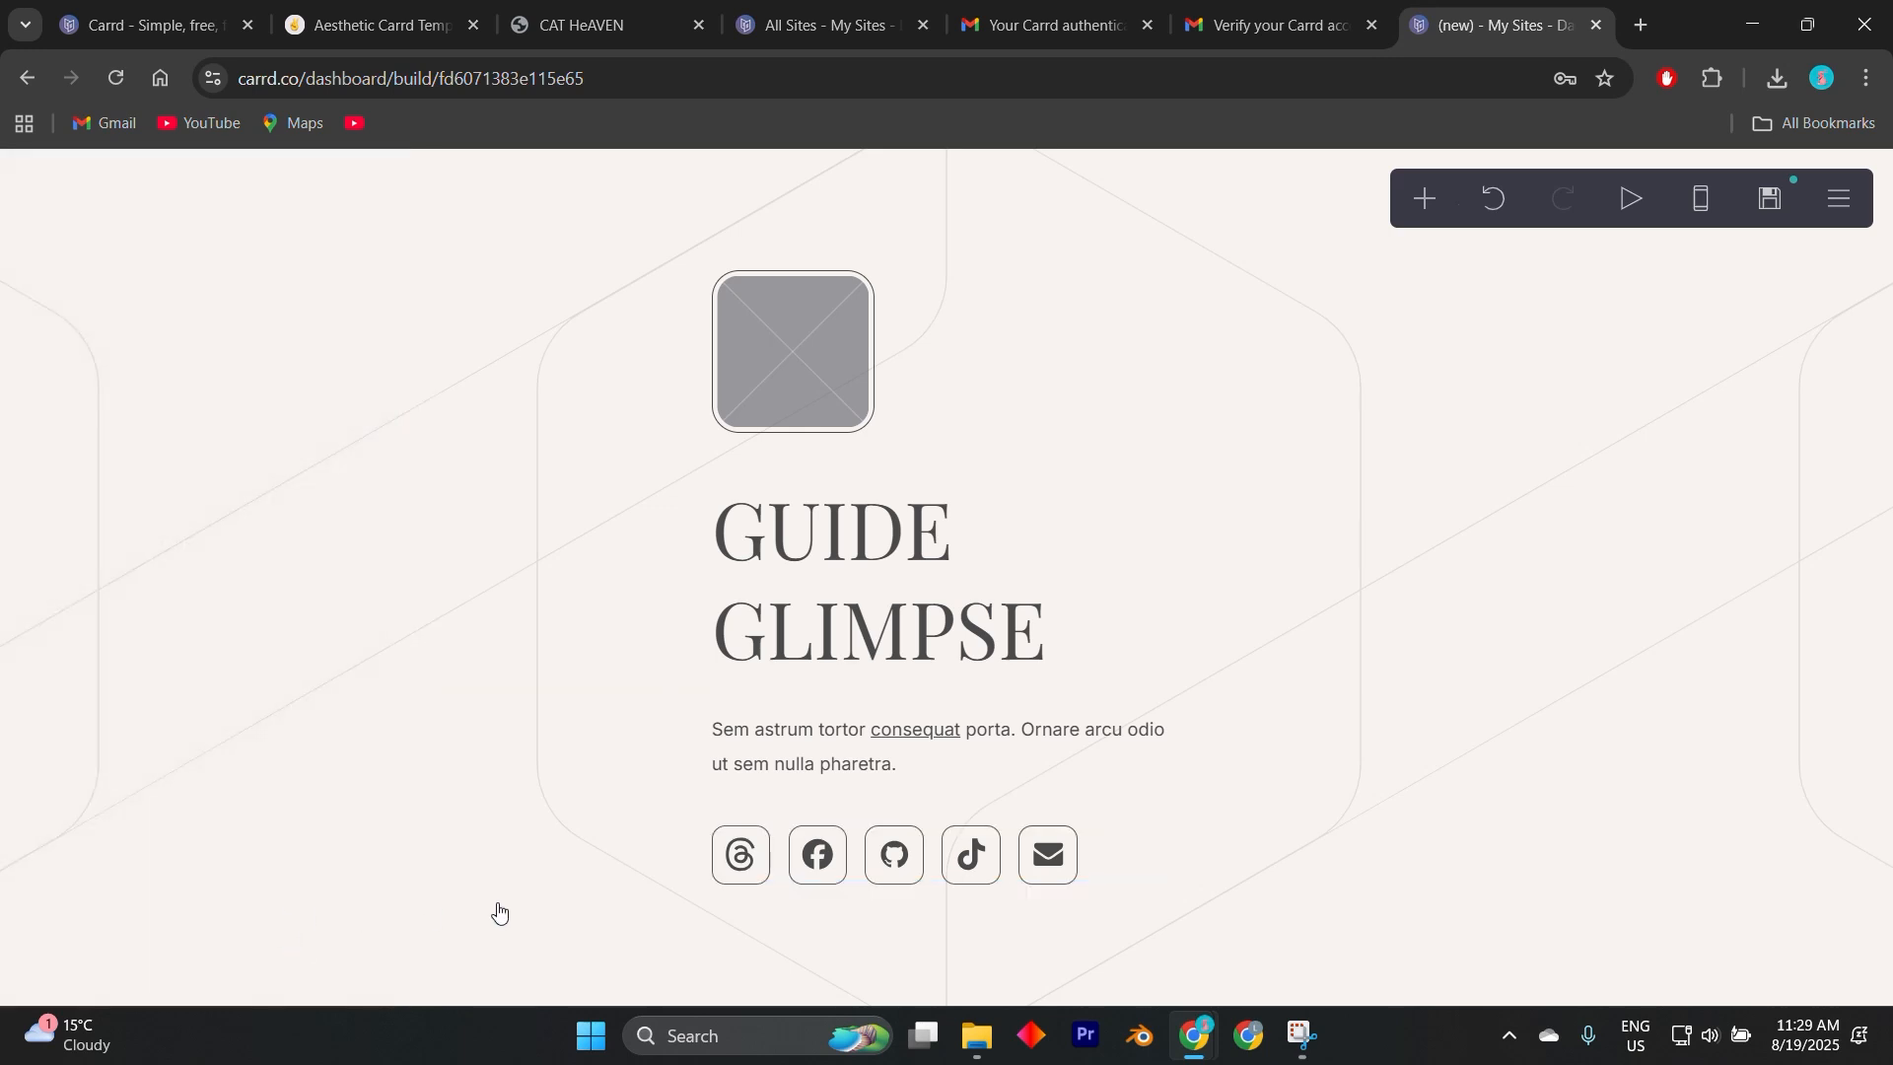
Add another icon to the end of the social icons row and look over its settings.
click(862, 850)
scroll(99, 820, down, 2)
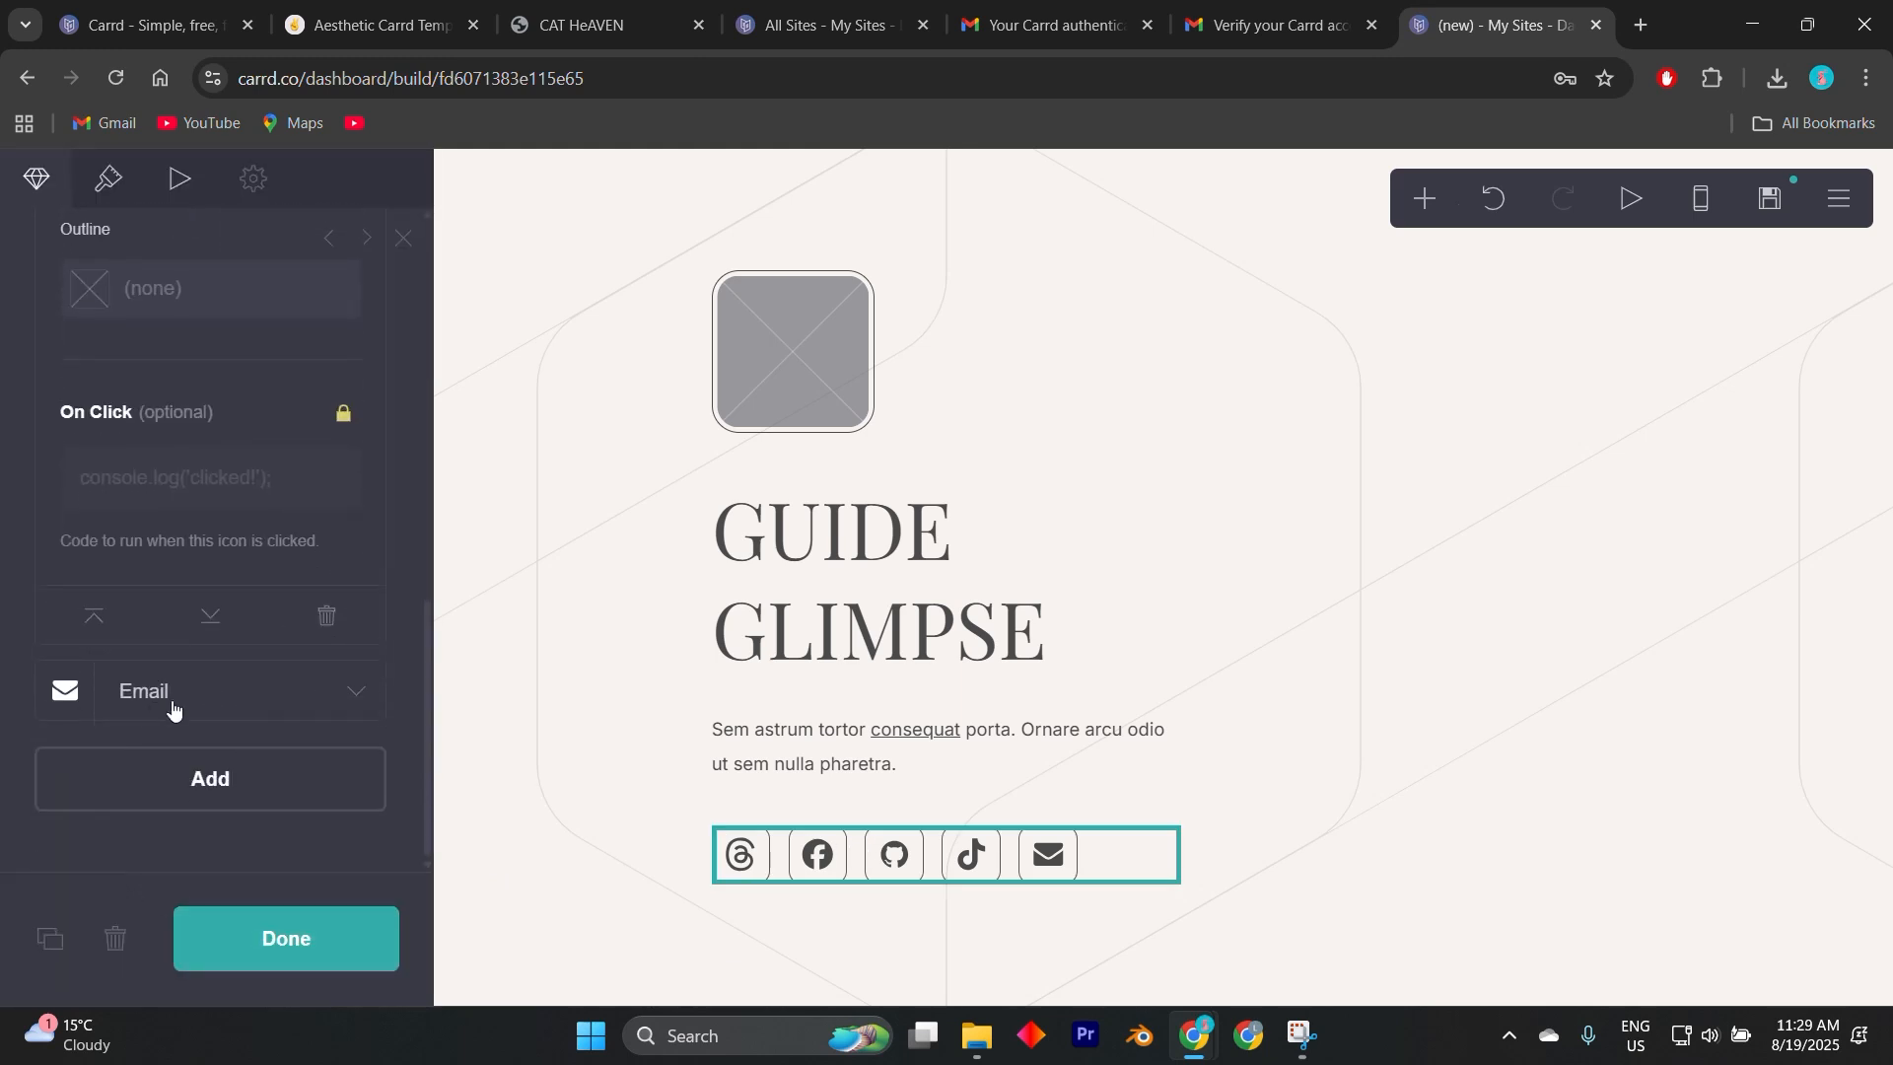
click(173, 784)
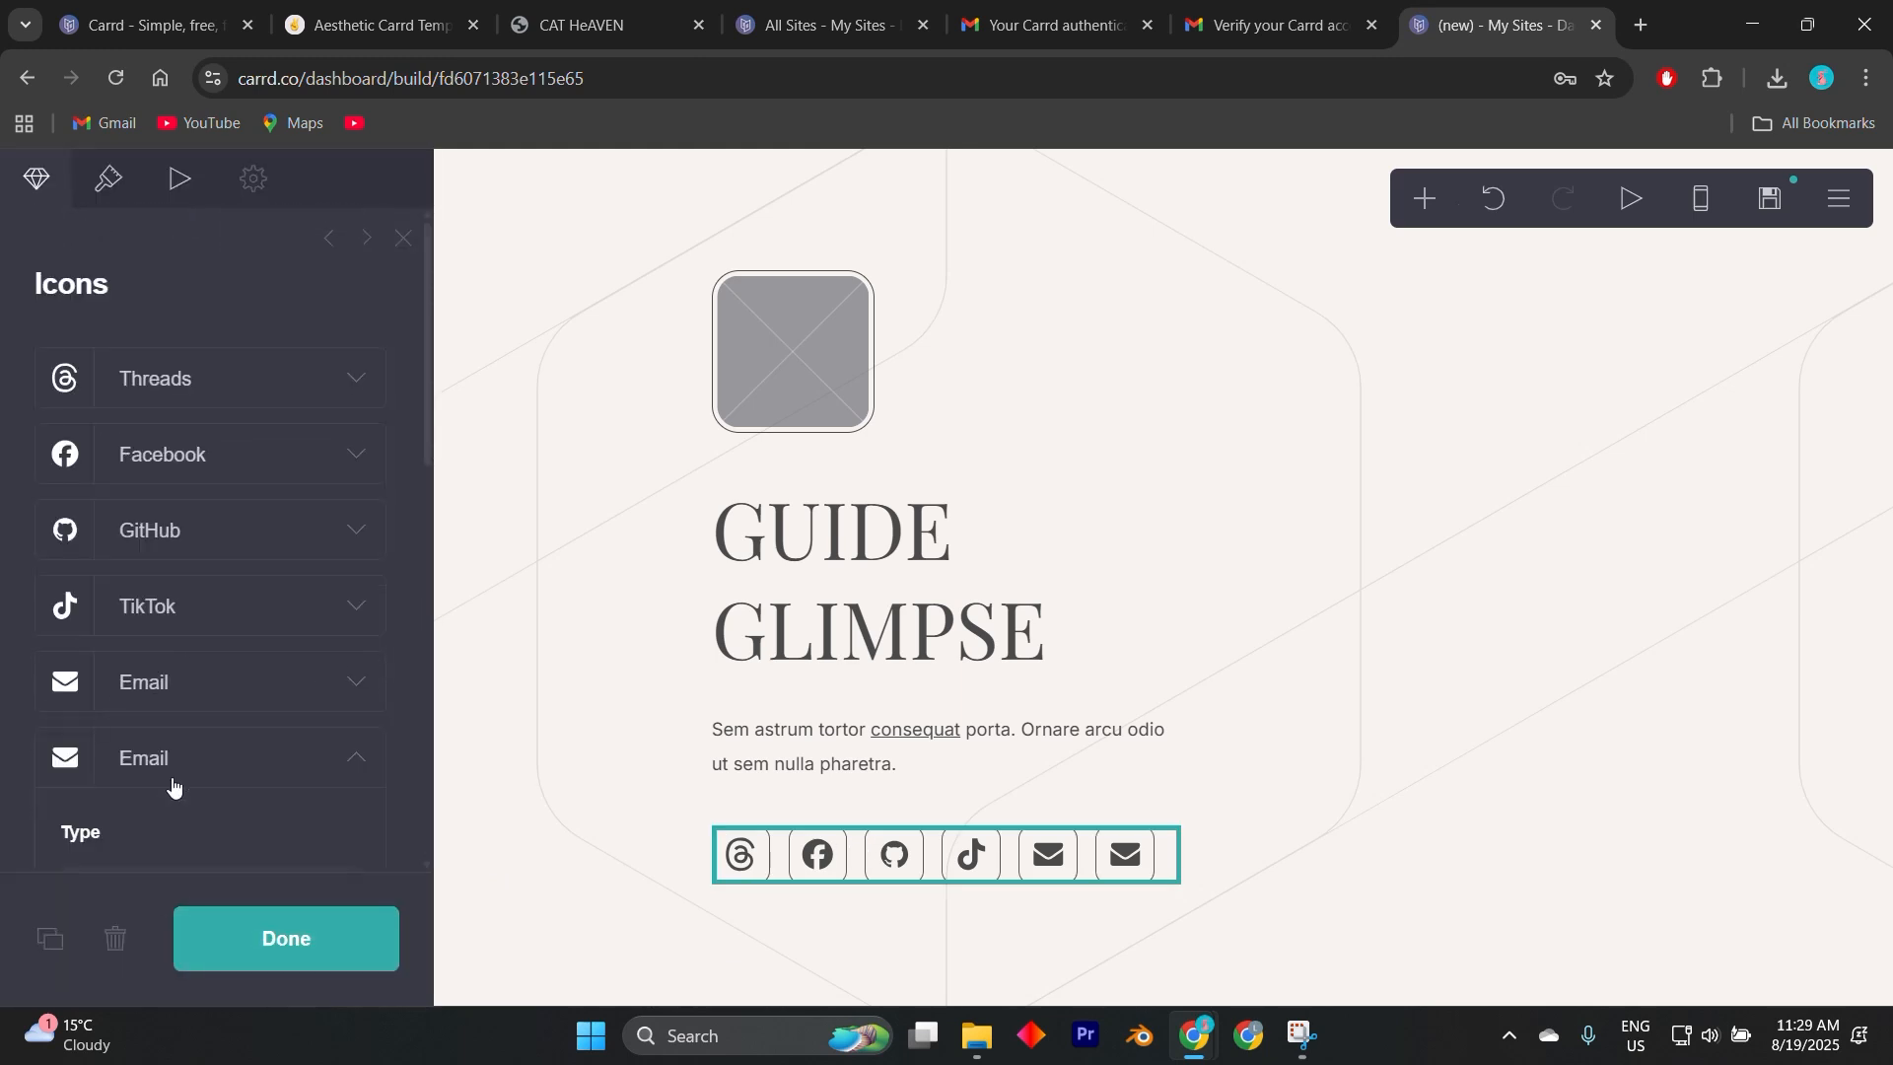
scroll(146, 789, down, 5)
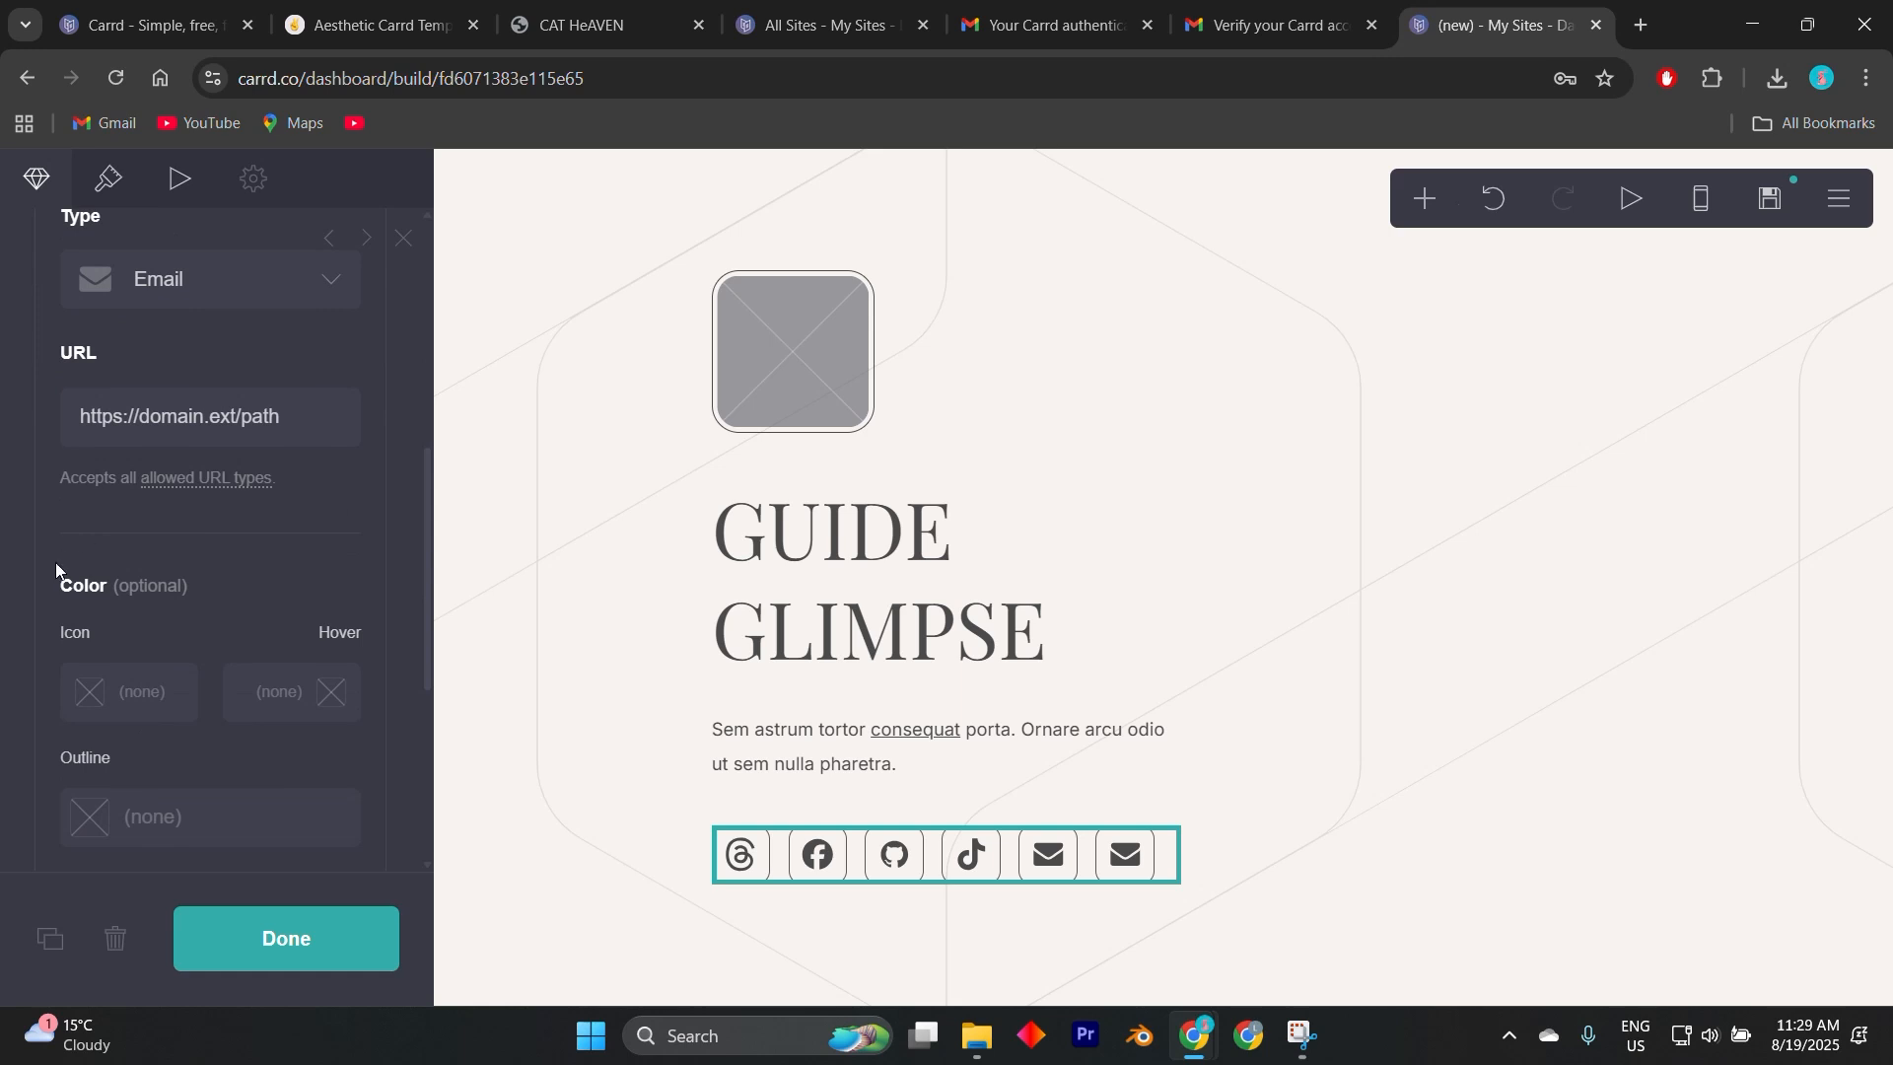
scroll(123, 677, down, 4)
scroll(130, 673, up, 10)
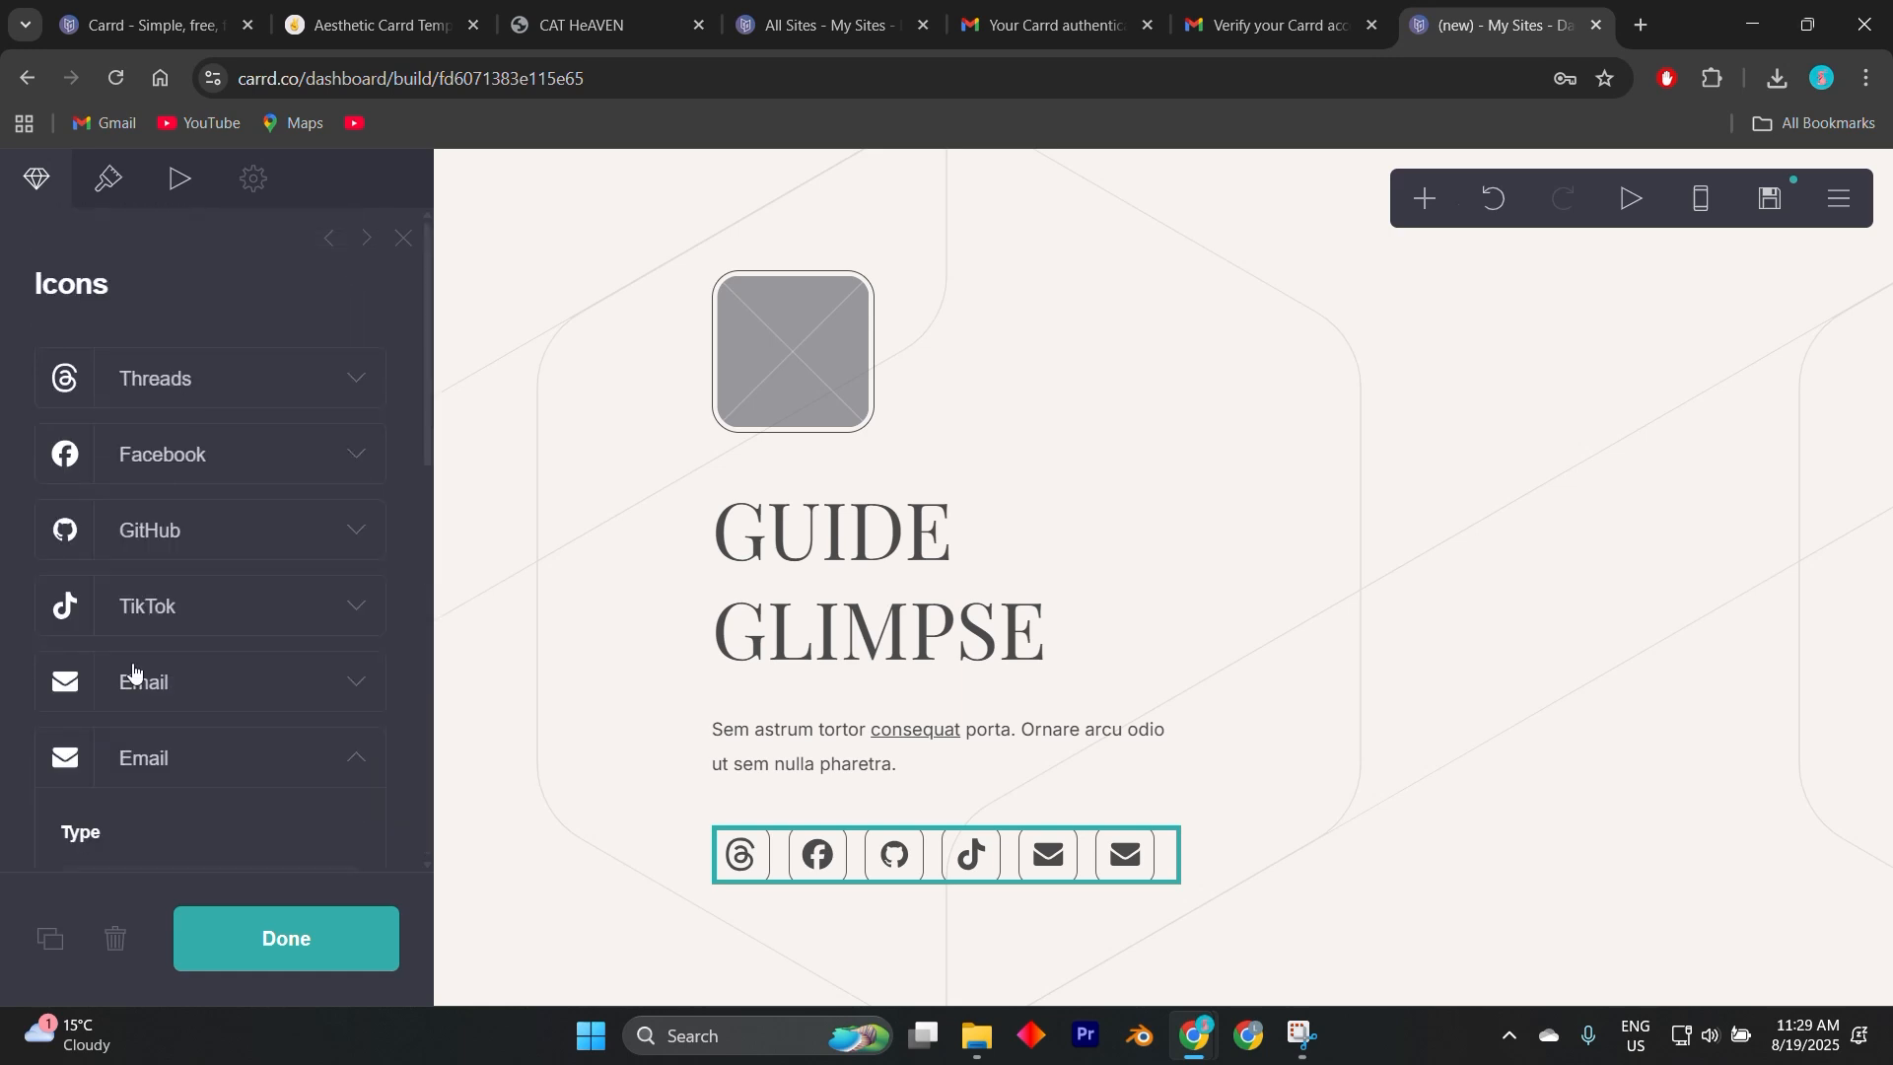
Reopen the social icons element and expand the second Email entry to examine its settings down to the reorder and delete options.
mouse_move(1010, 864)
mouse_down()
mouse_move(1007, 649)
mouse_move(1012, 874)
mouse_up()
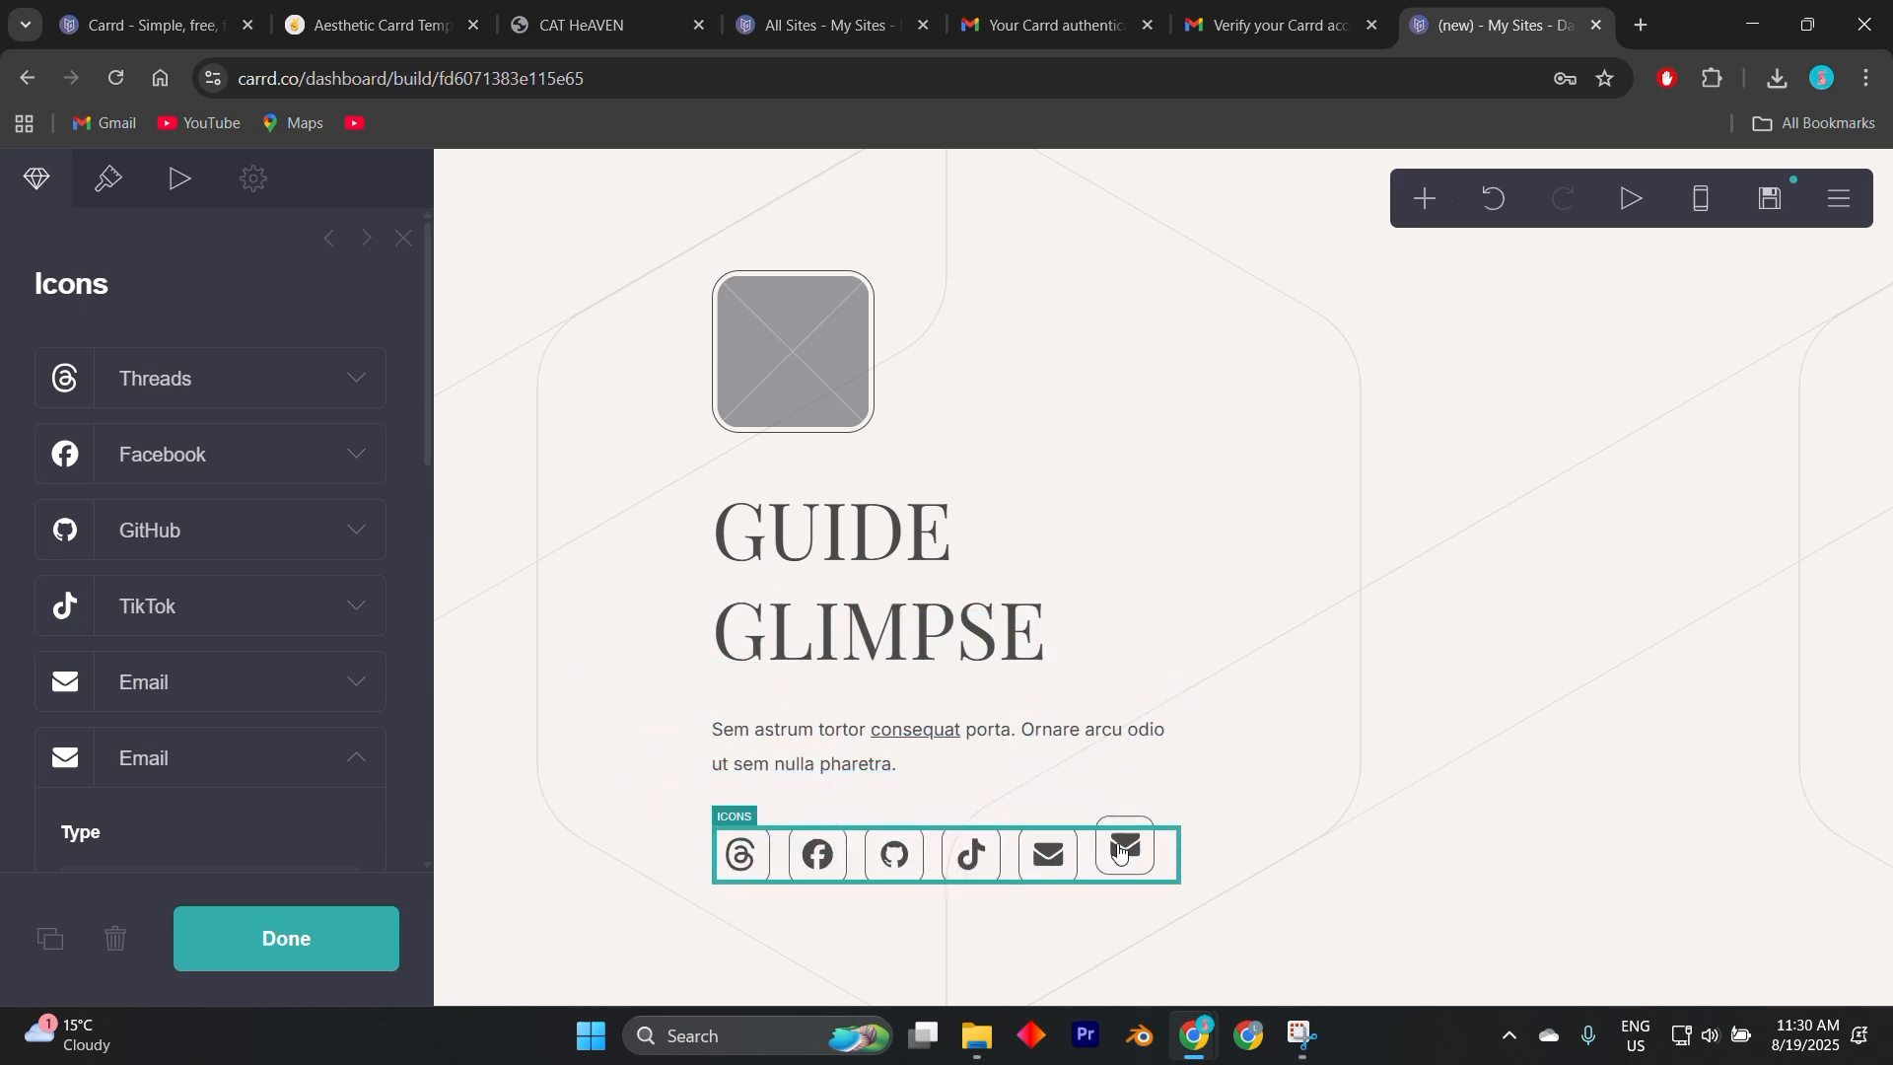
click(1119, 856)
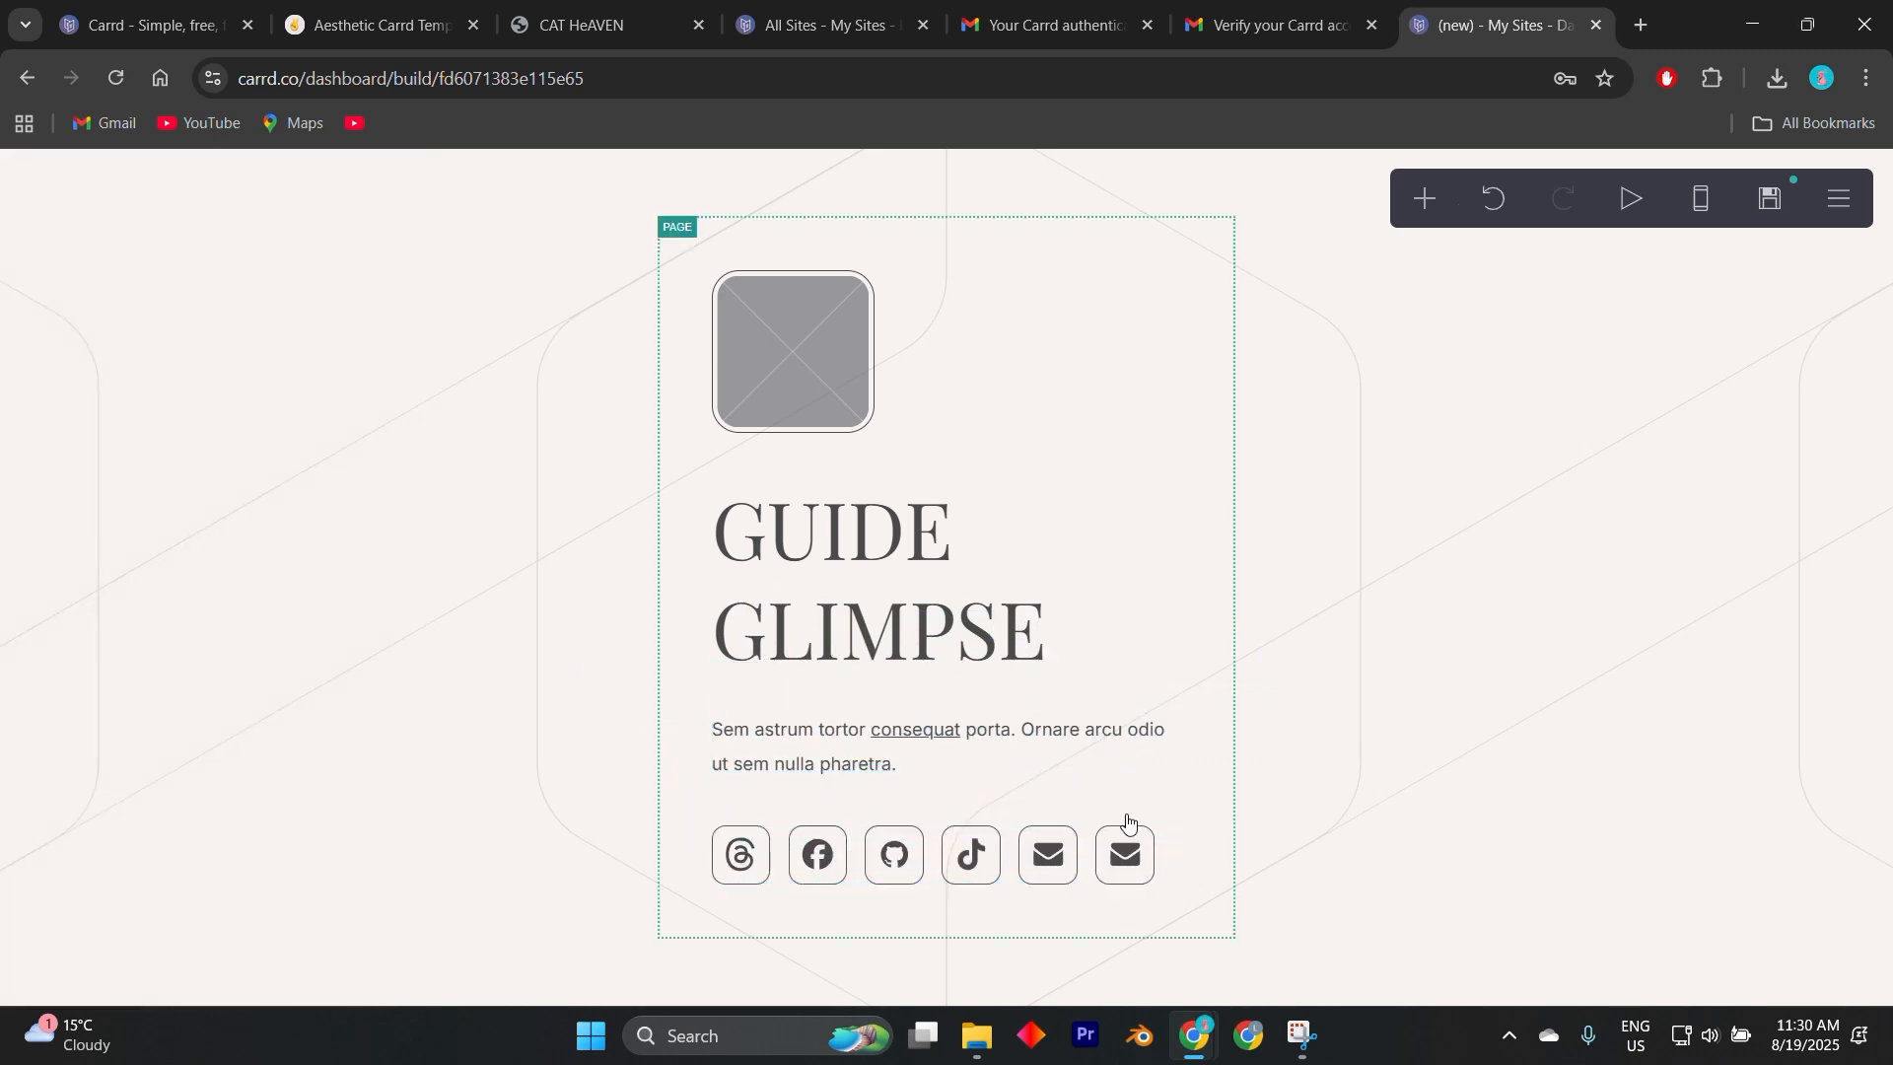
click(1124, 846)
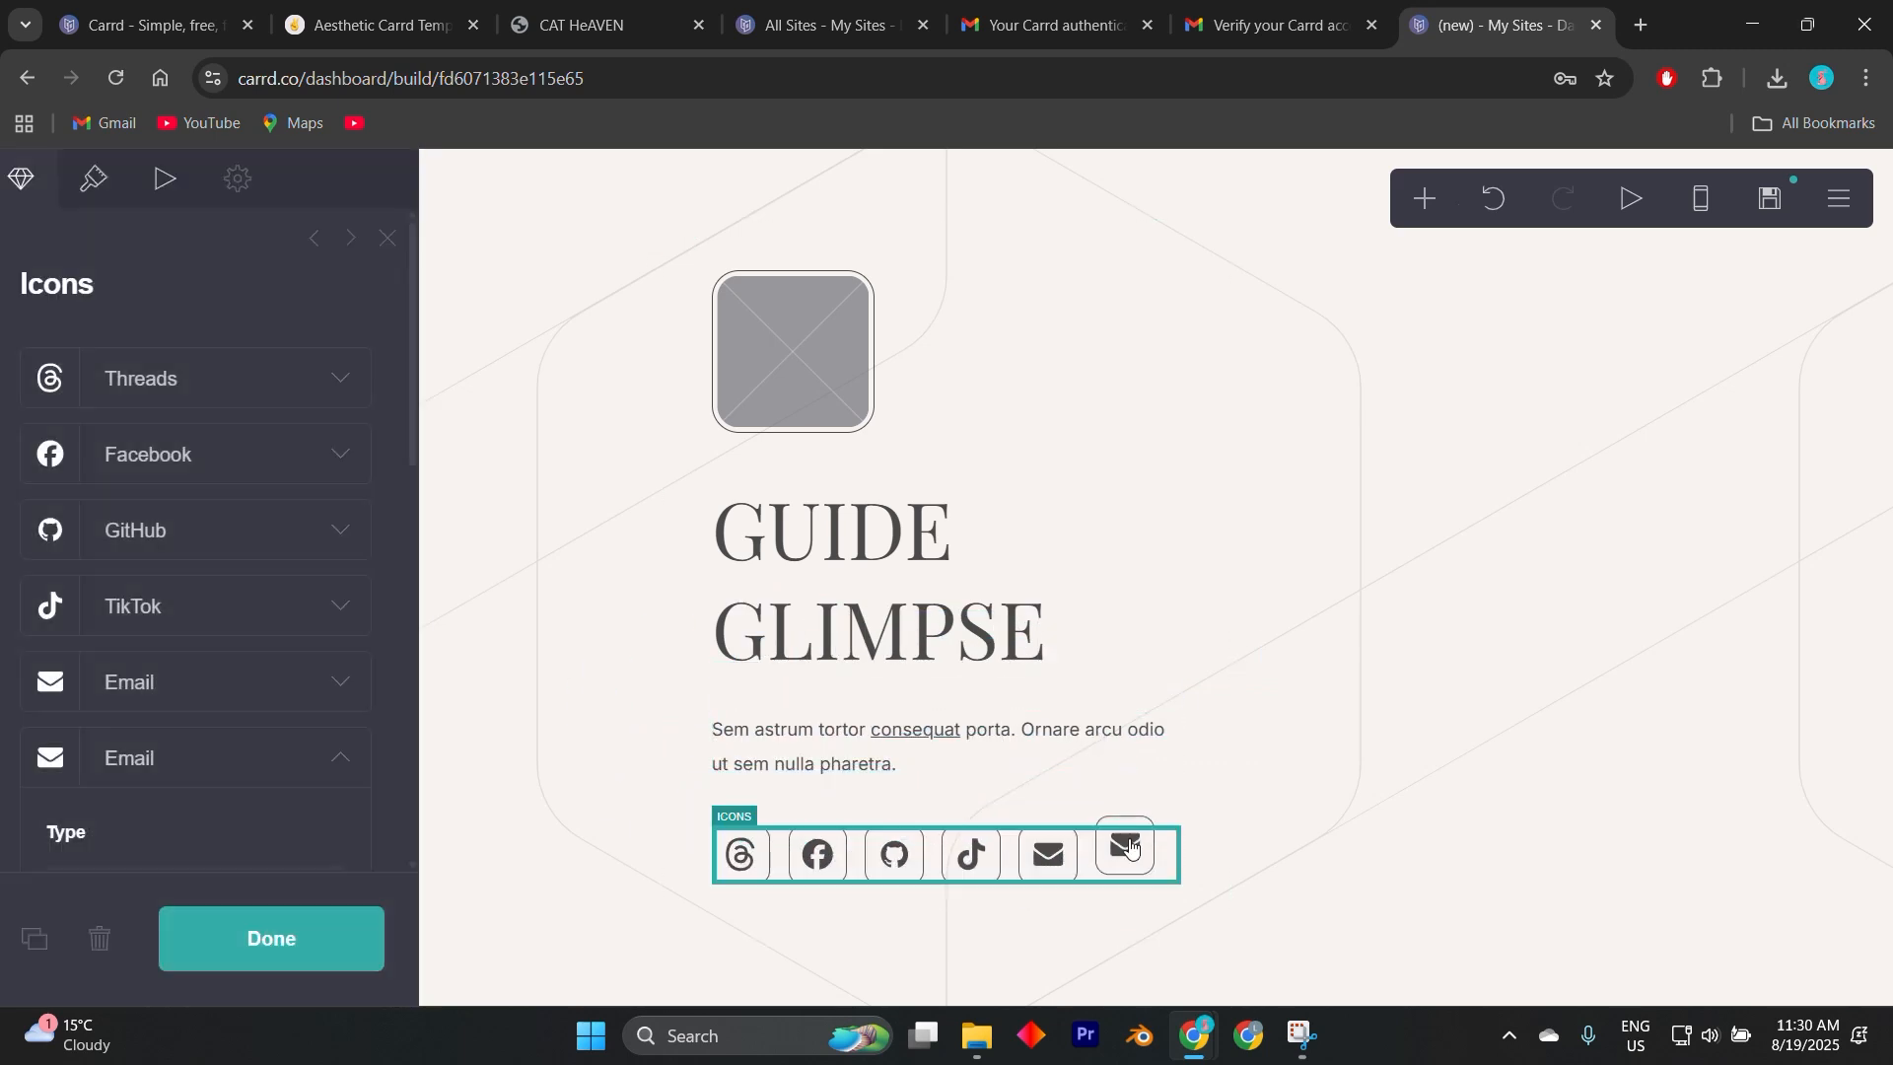
scroll(168, 641, down, 3)
scroll(156, 609, up, 2)
click(165, 656)
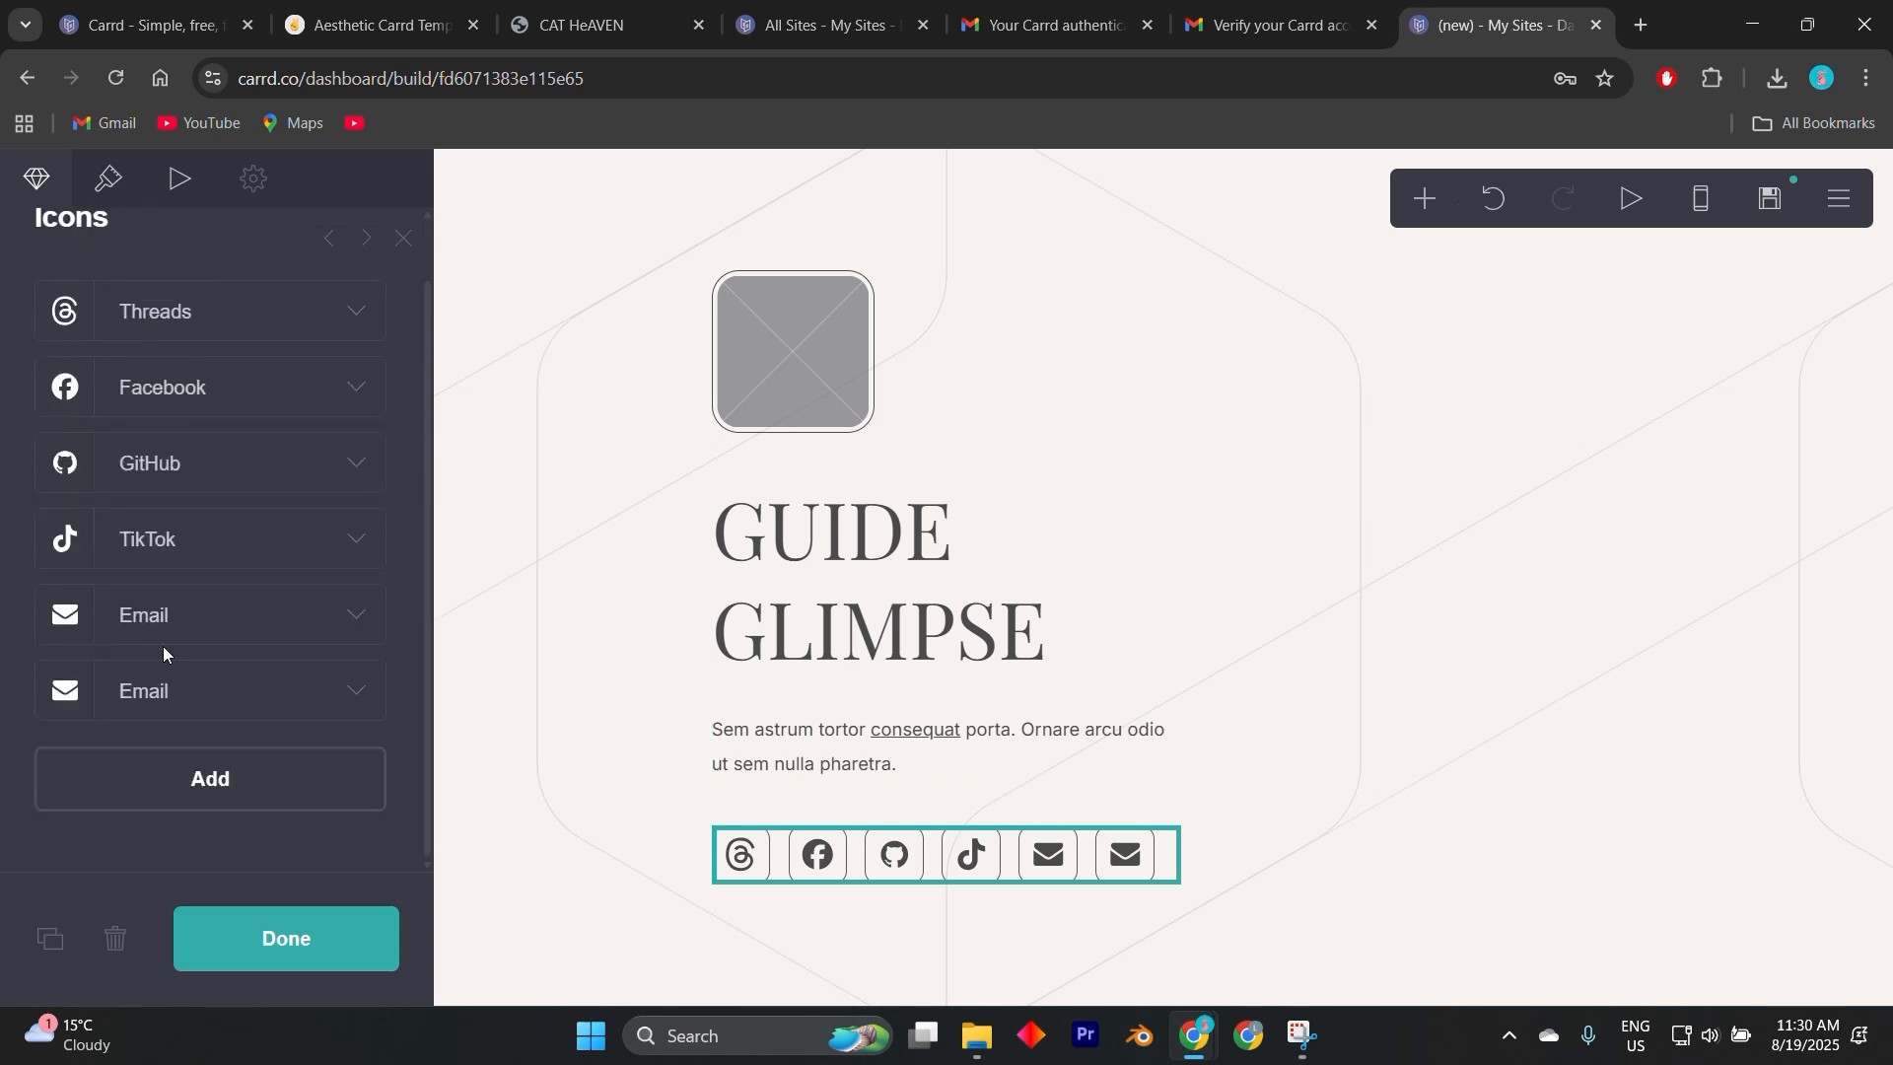
click(170, 693)
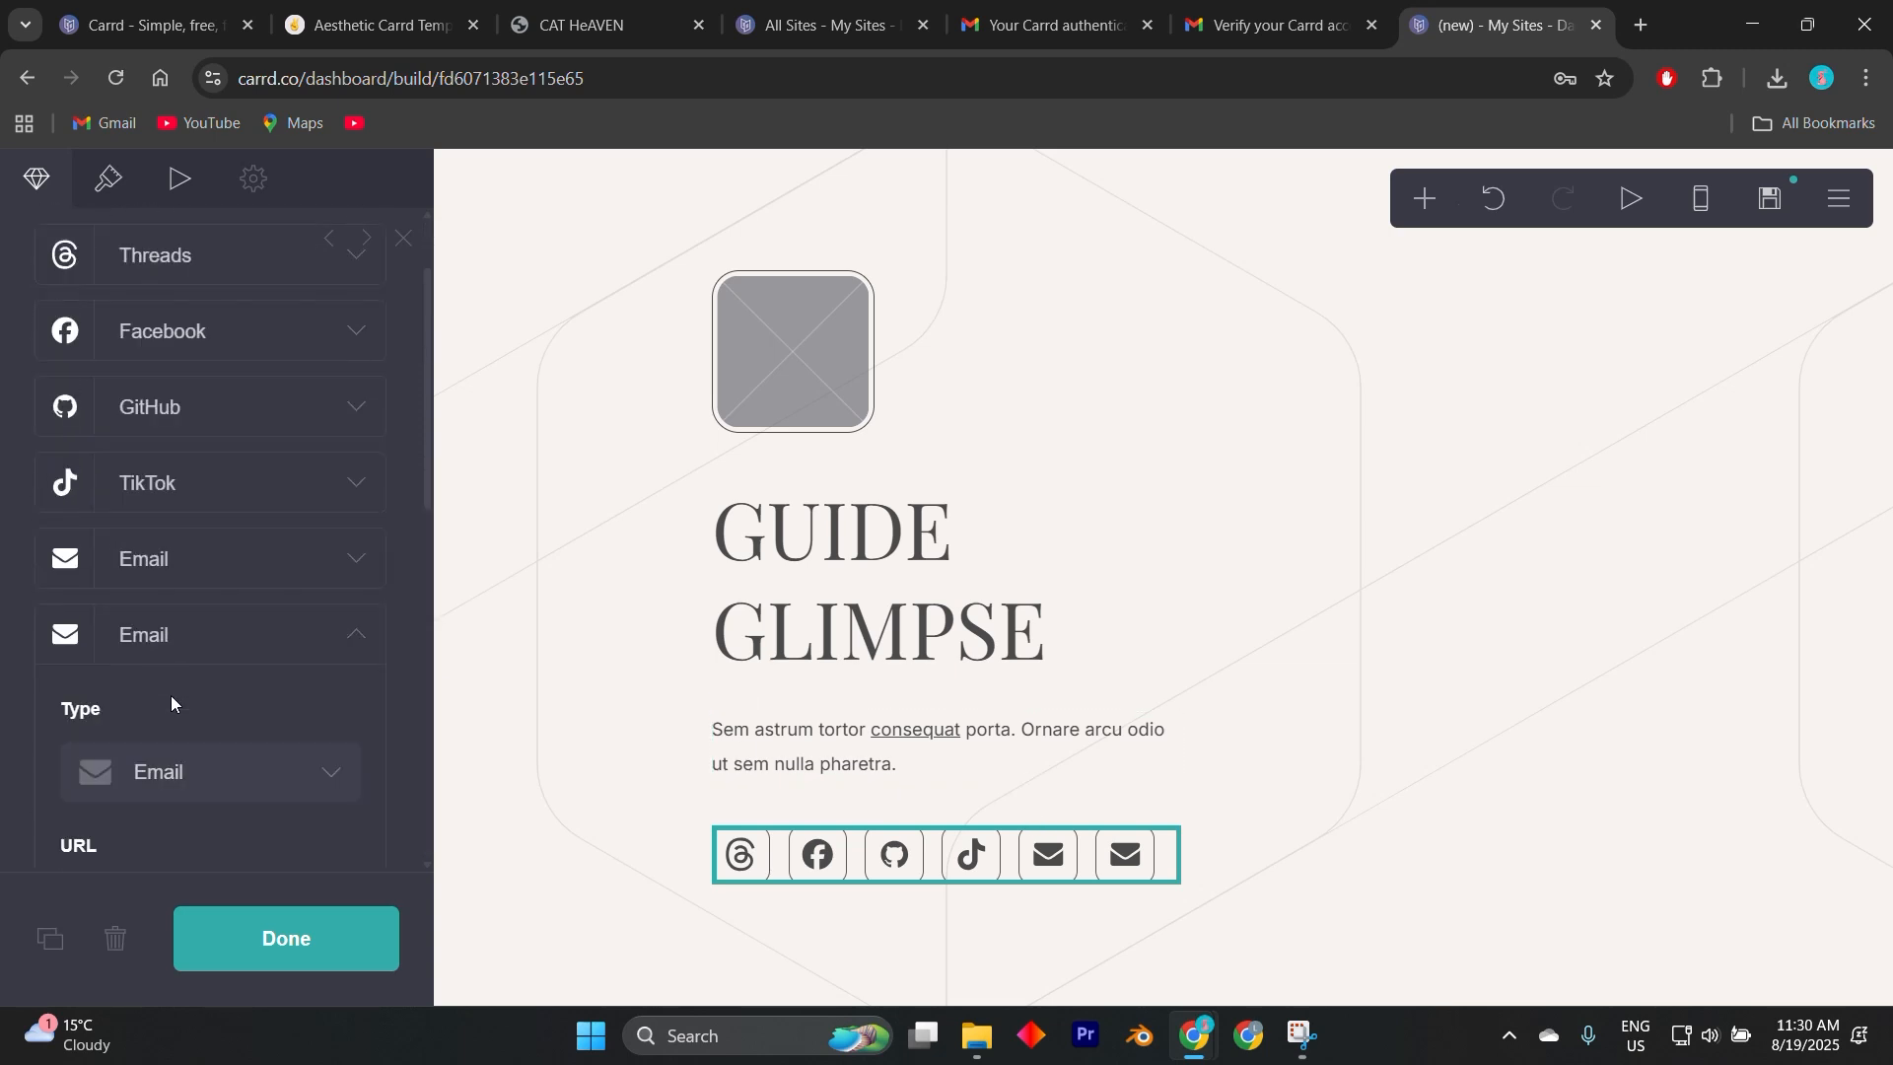
scroll(169, 695, down, 5)
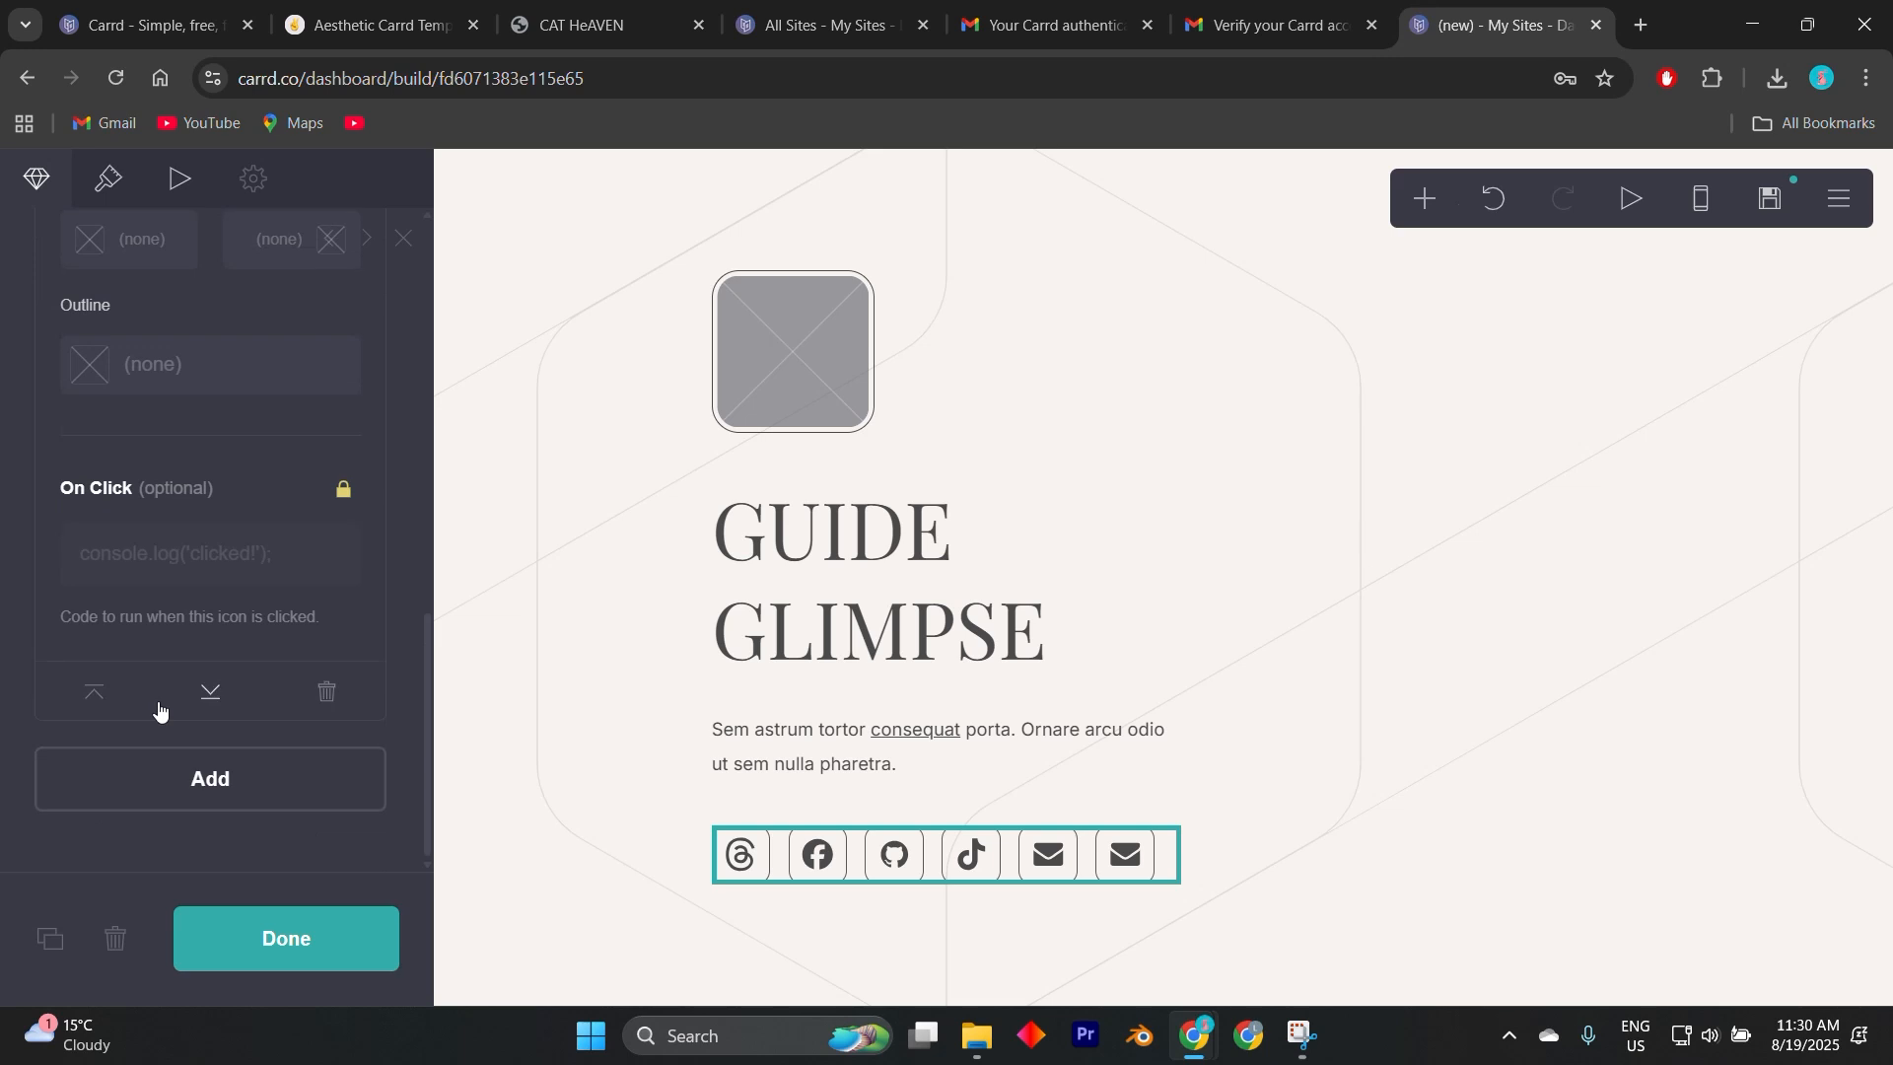
Select the paragraph text below the title and look over its ID, classes, attributes and tag settings.
scroll(158, 709, up, 8)
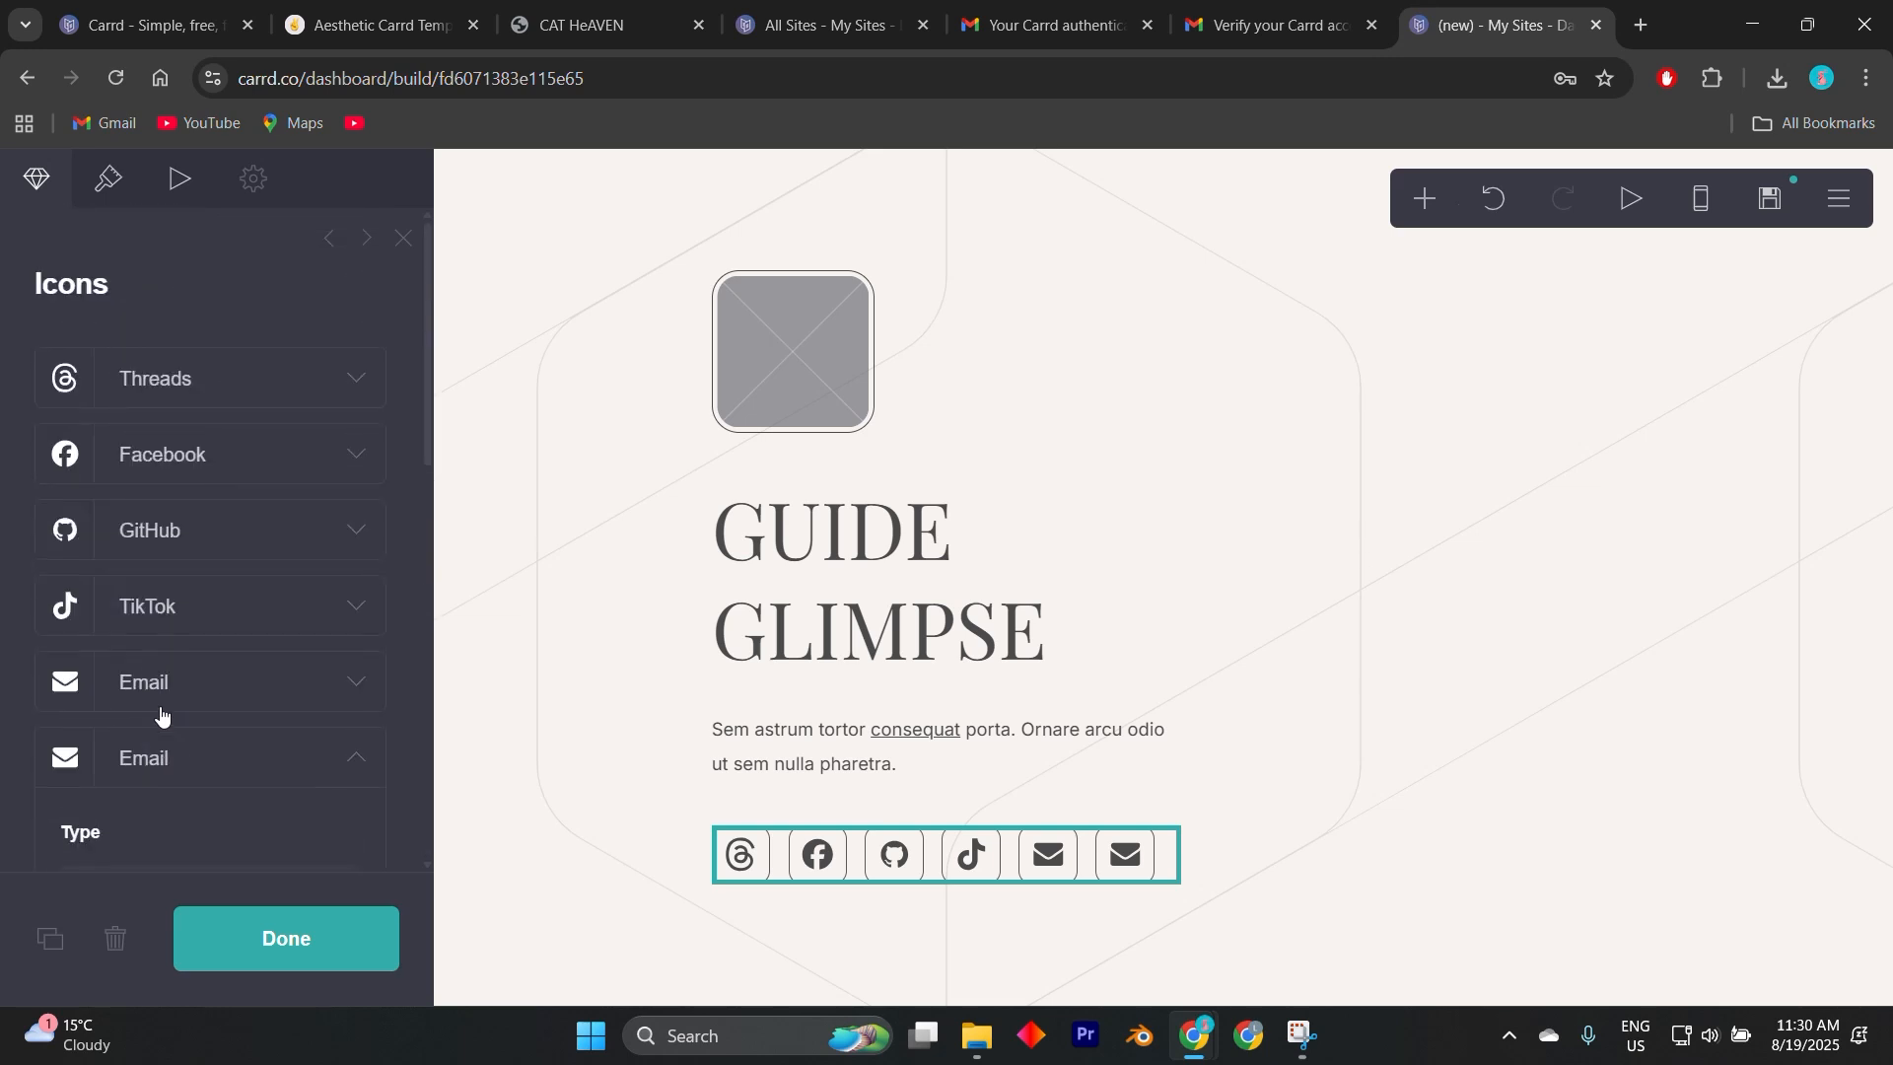
click(708, 745)
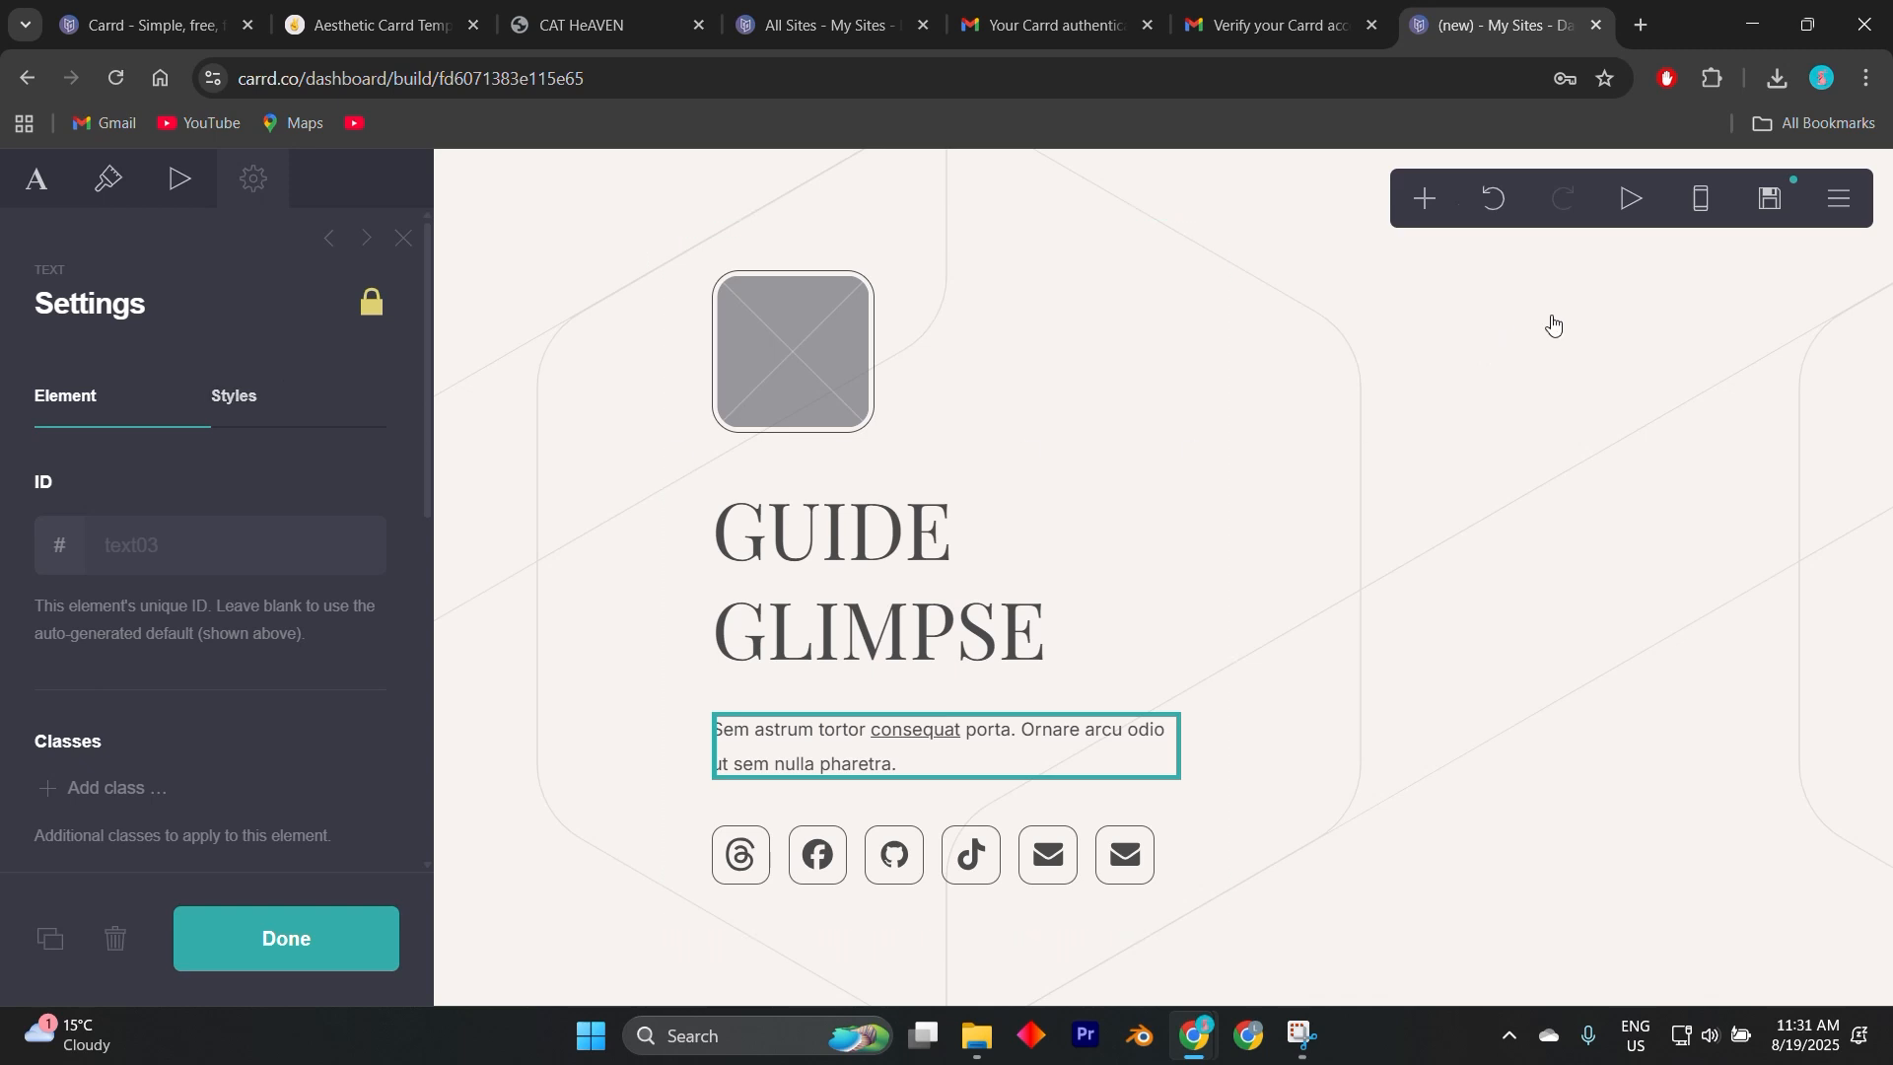
scroll(315, 463, down, 5)
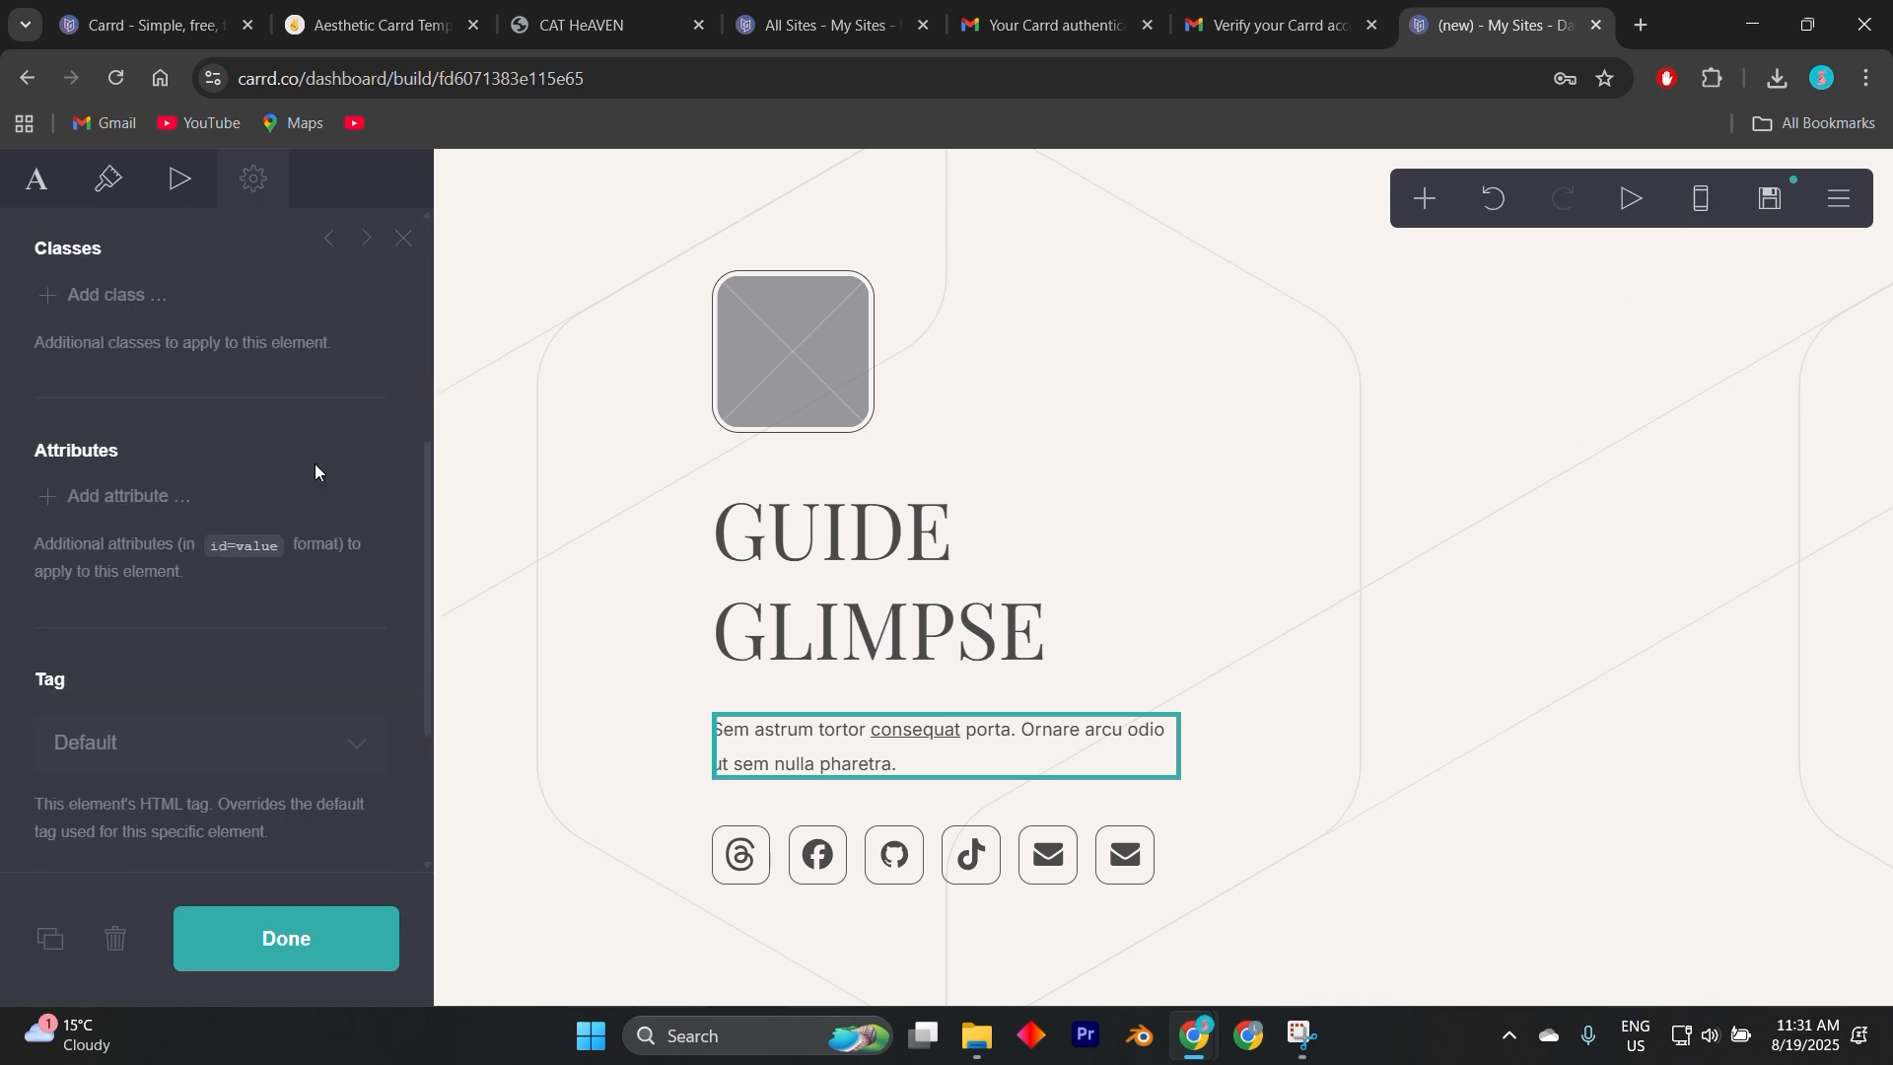
scroll(316, 464, up, 5)
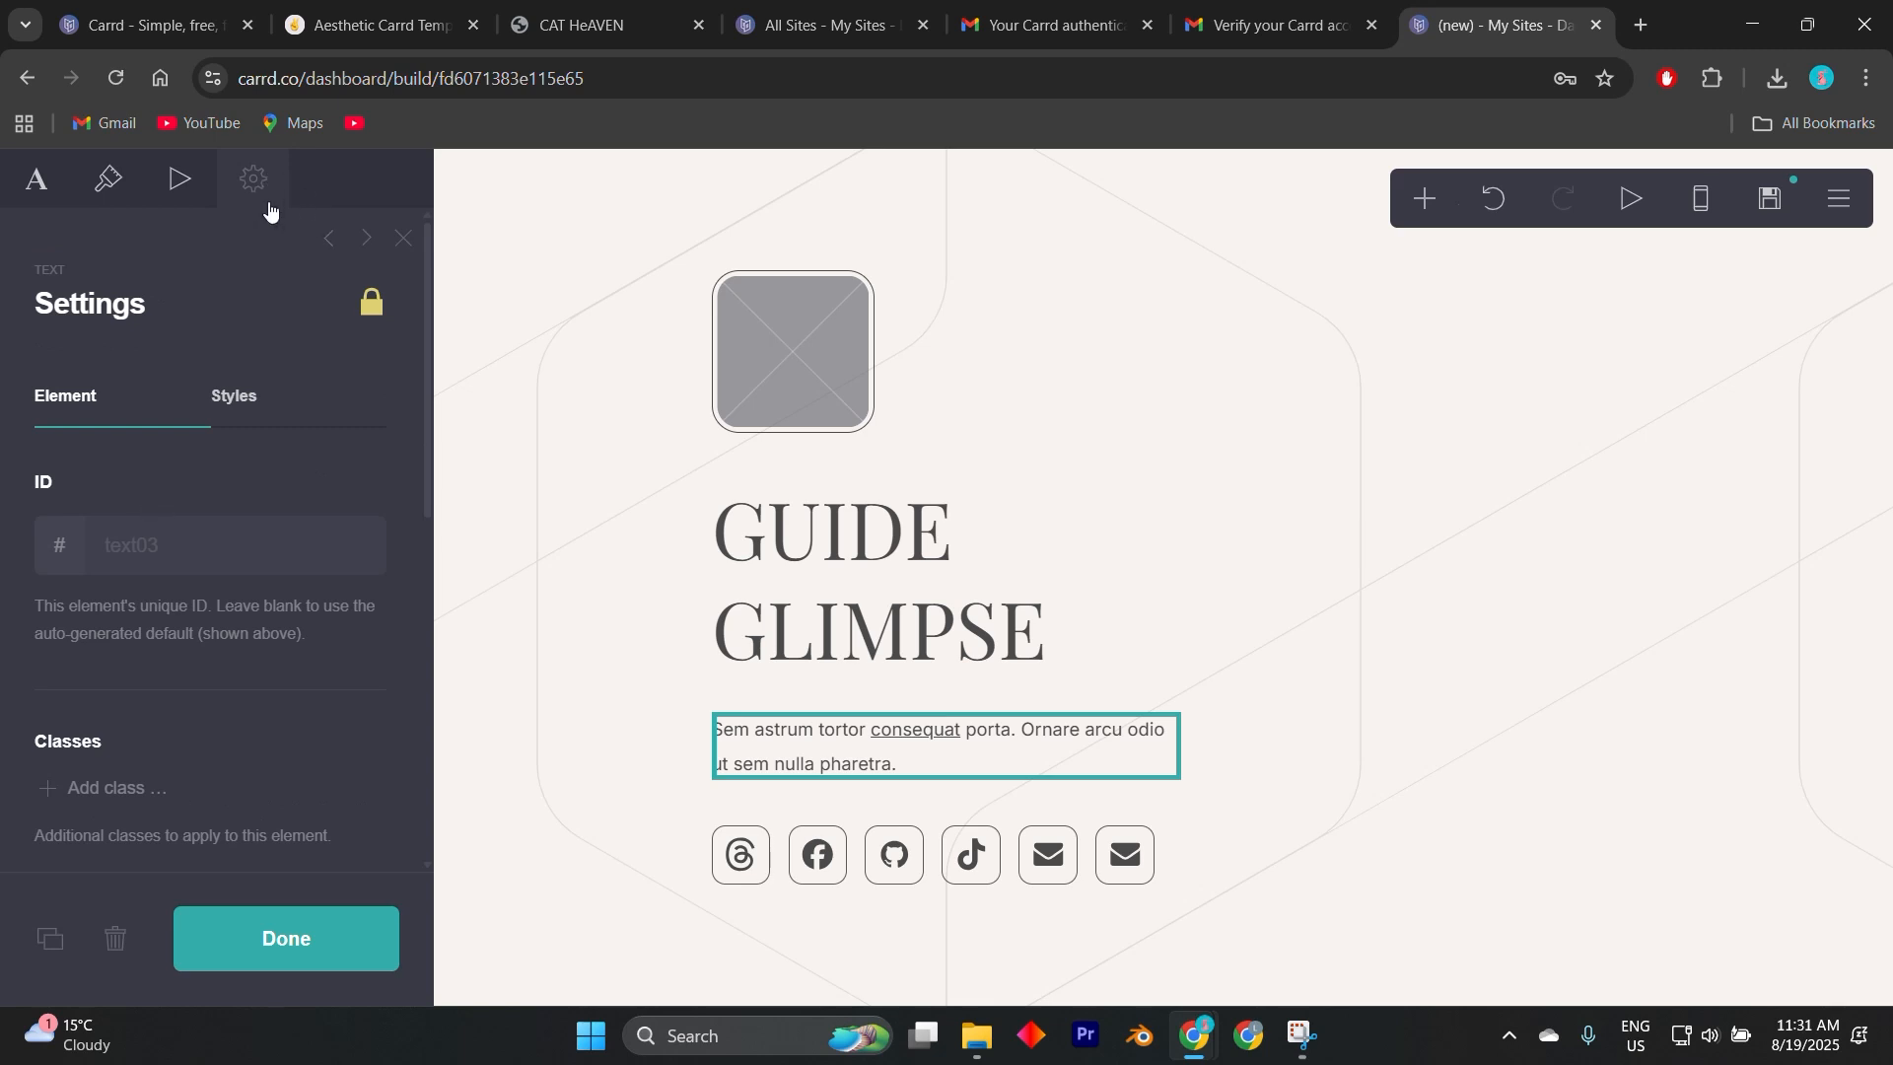
Show the page in mobile view, select the GUIDE GLIMPSE title, and open the site's publishing settings.
click(1701, 207)
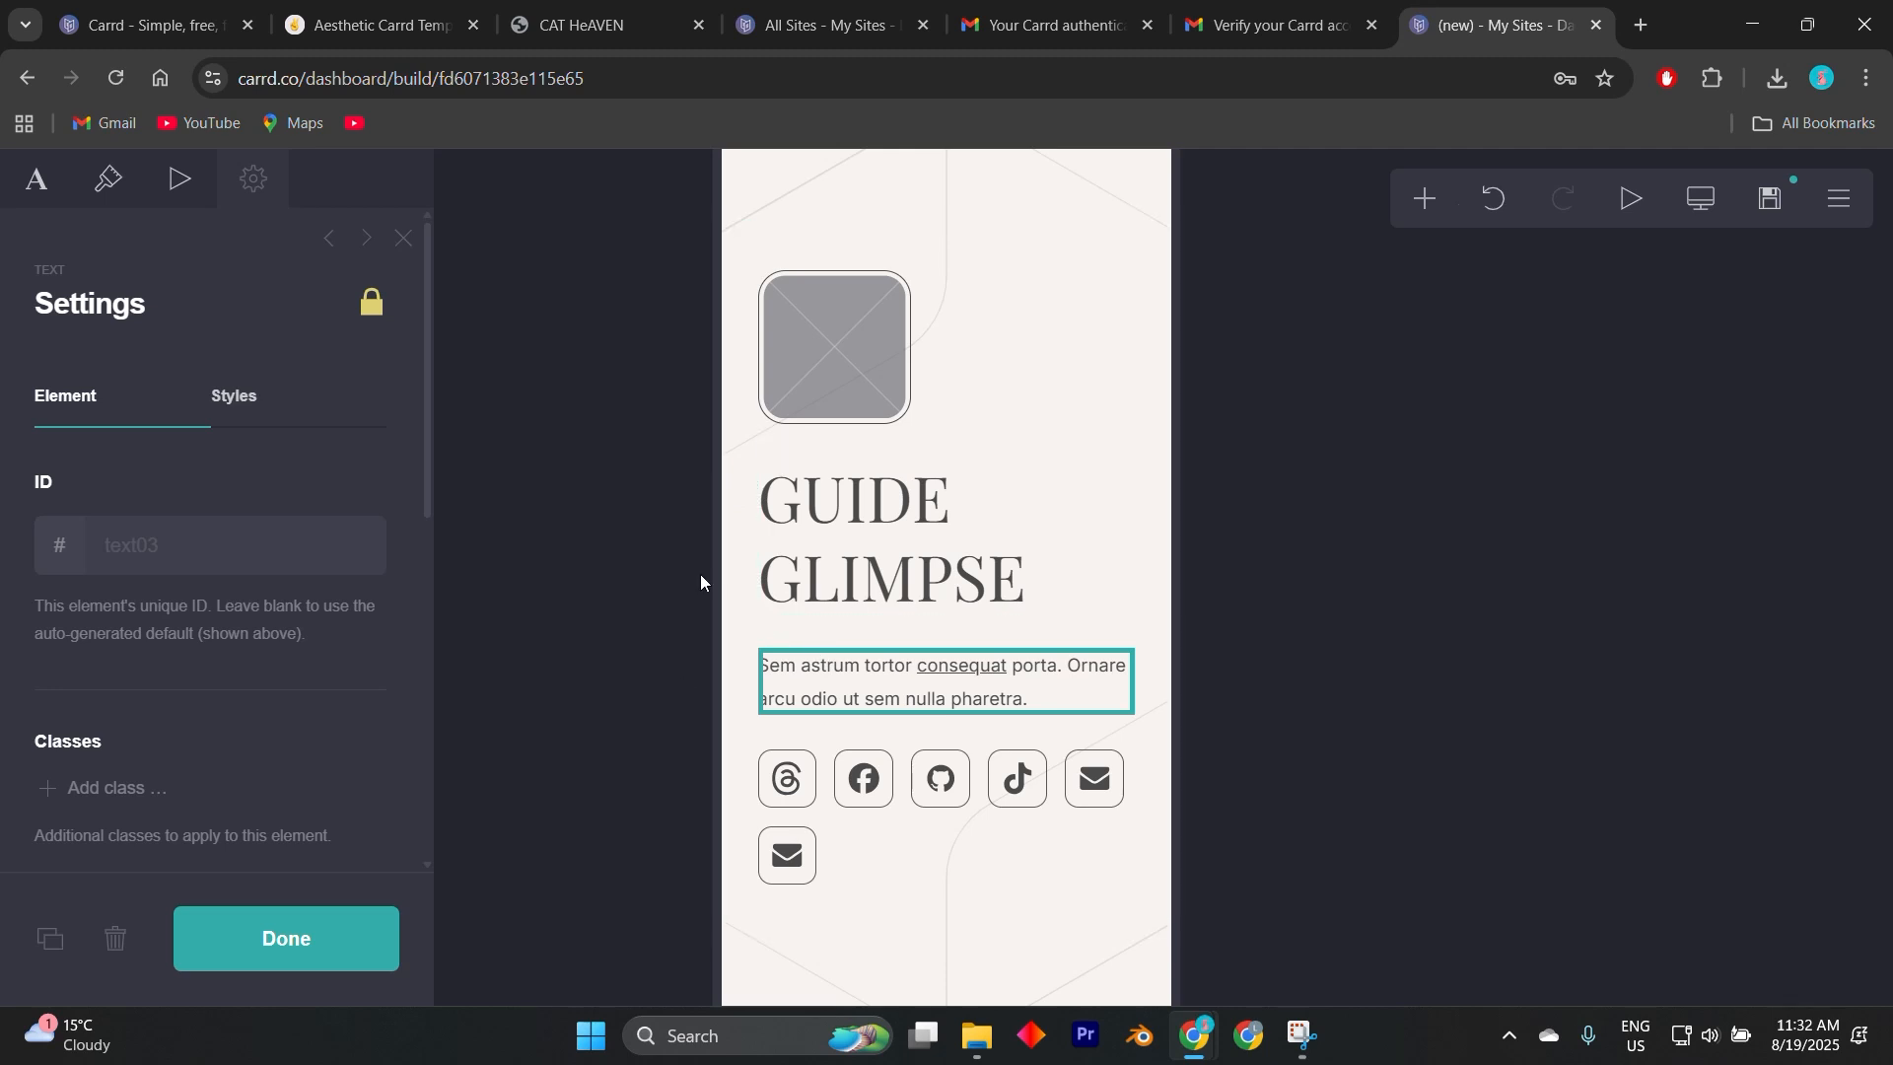
click(867, 538)
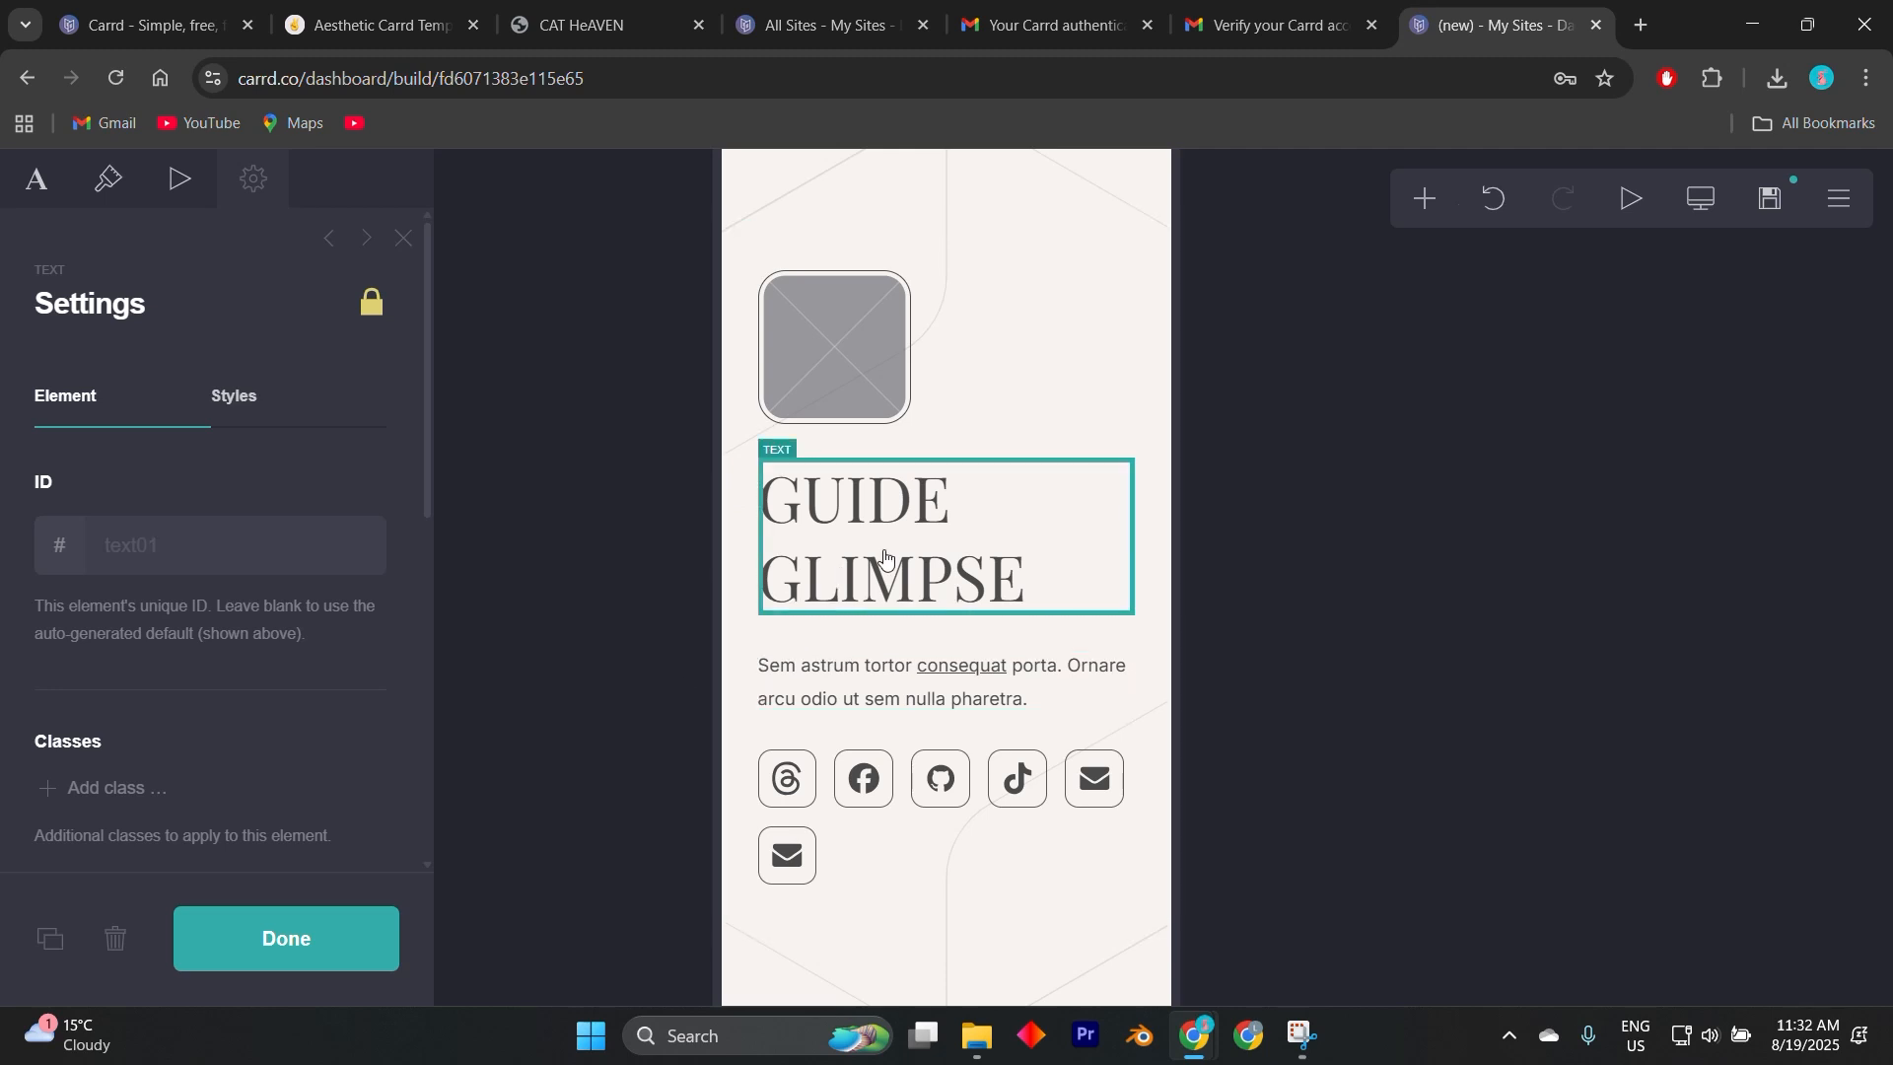
click(1781, 202)
click(187, 188)
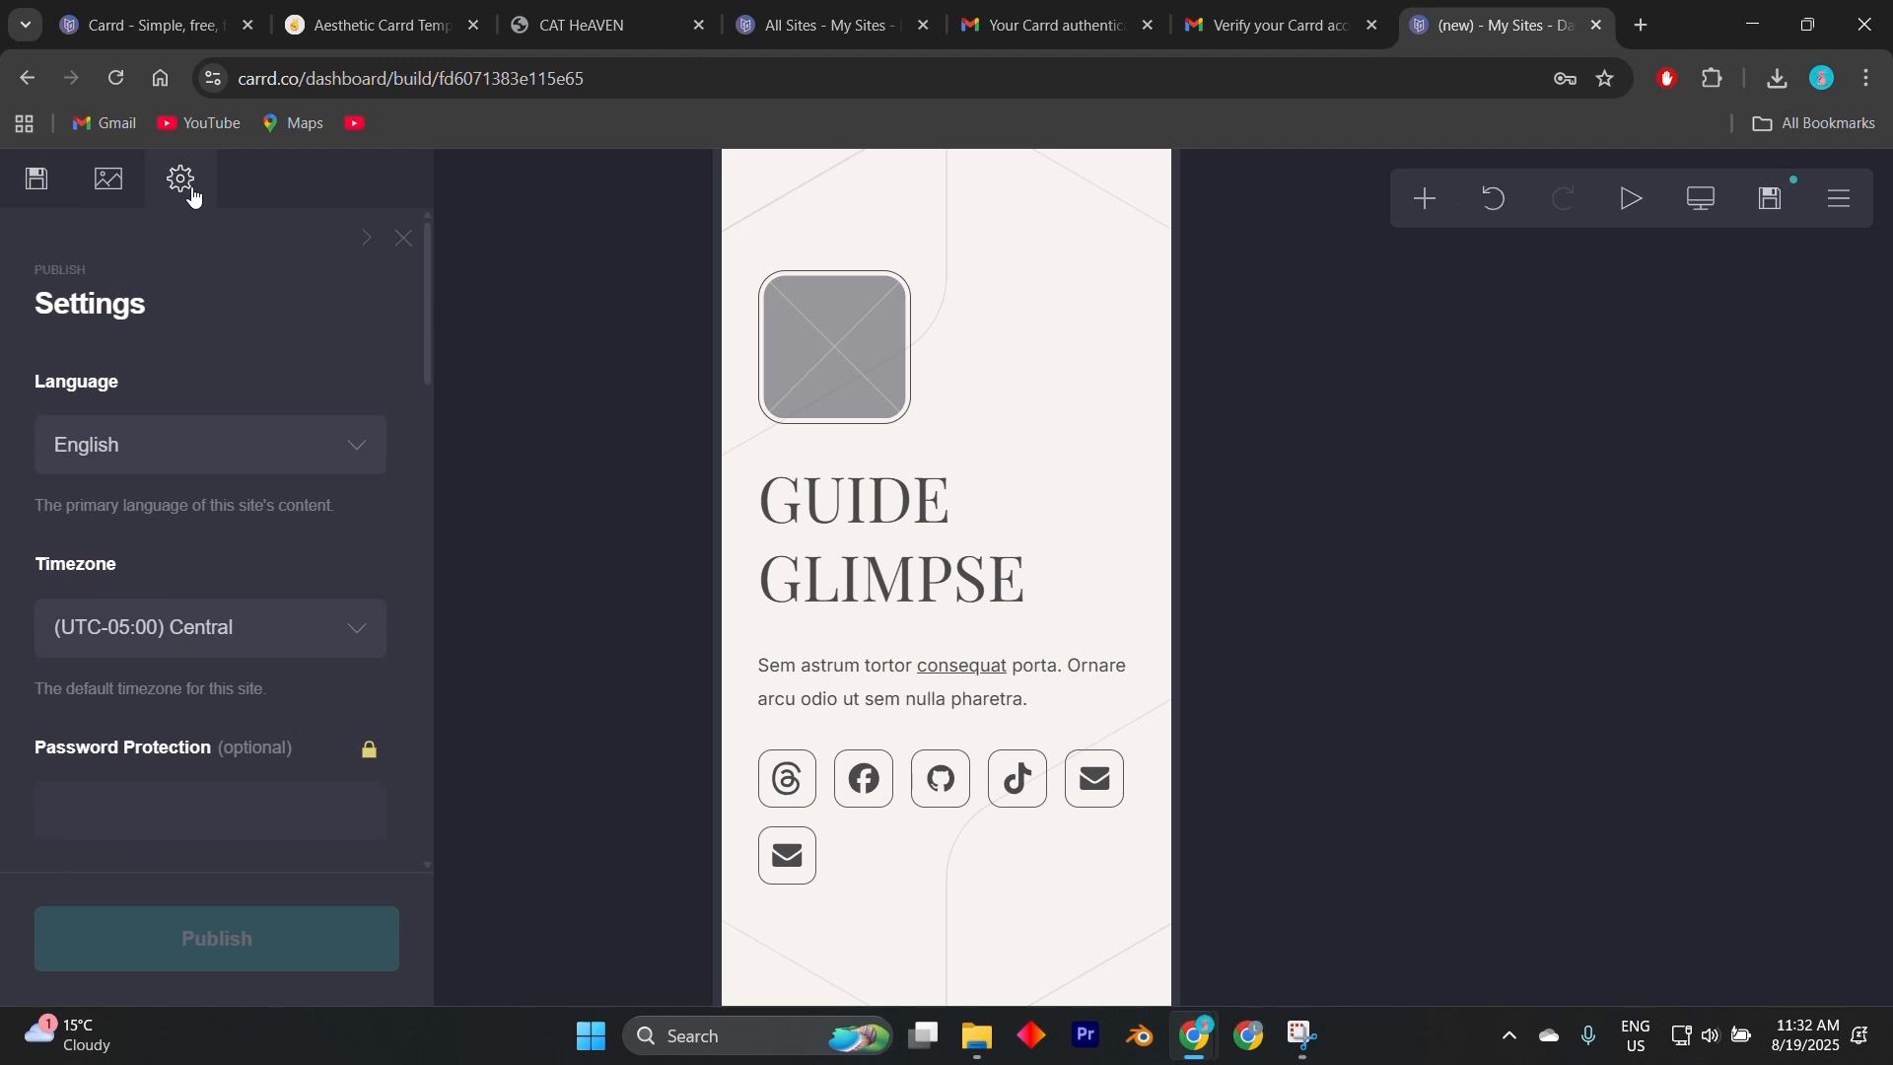
Return to the desktop view and examine the title element's settings down to its tag and visibility options.
click(1699, 215)
scroll(195, 399, down, 5)
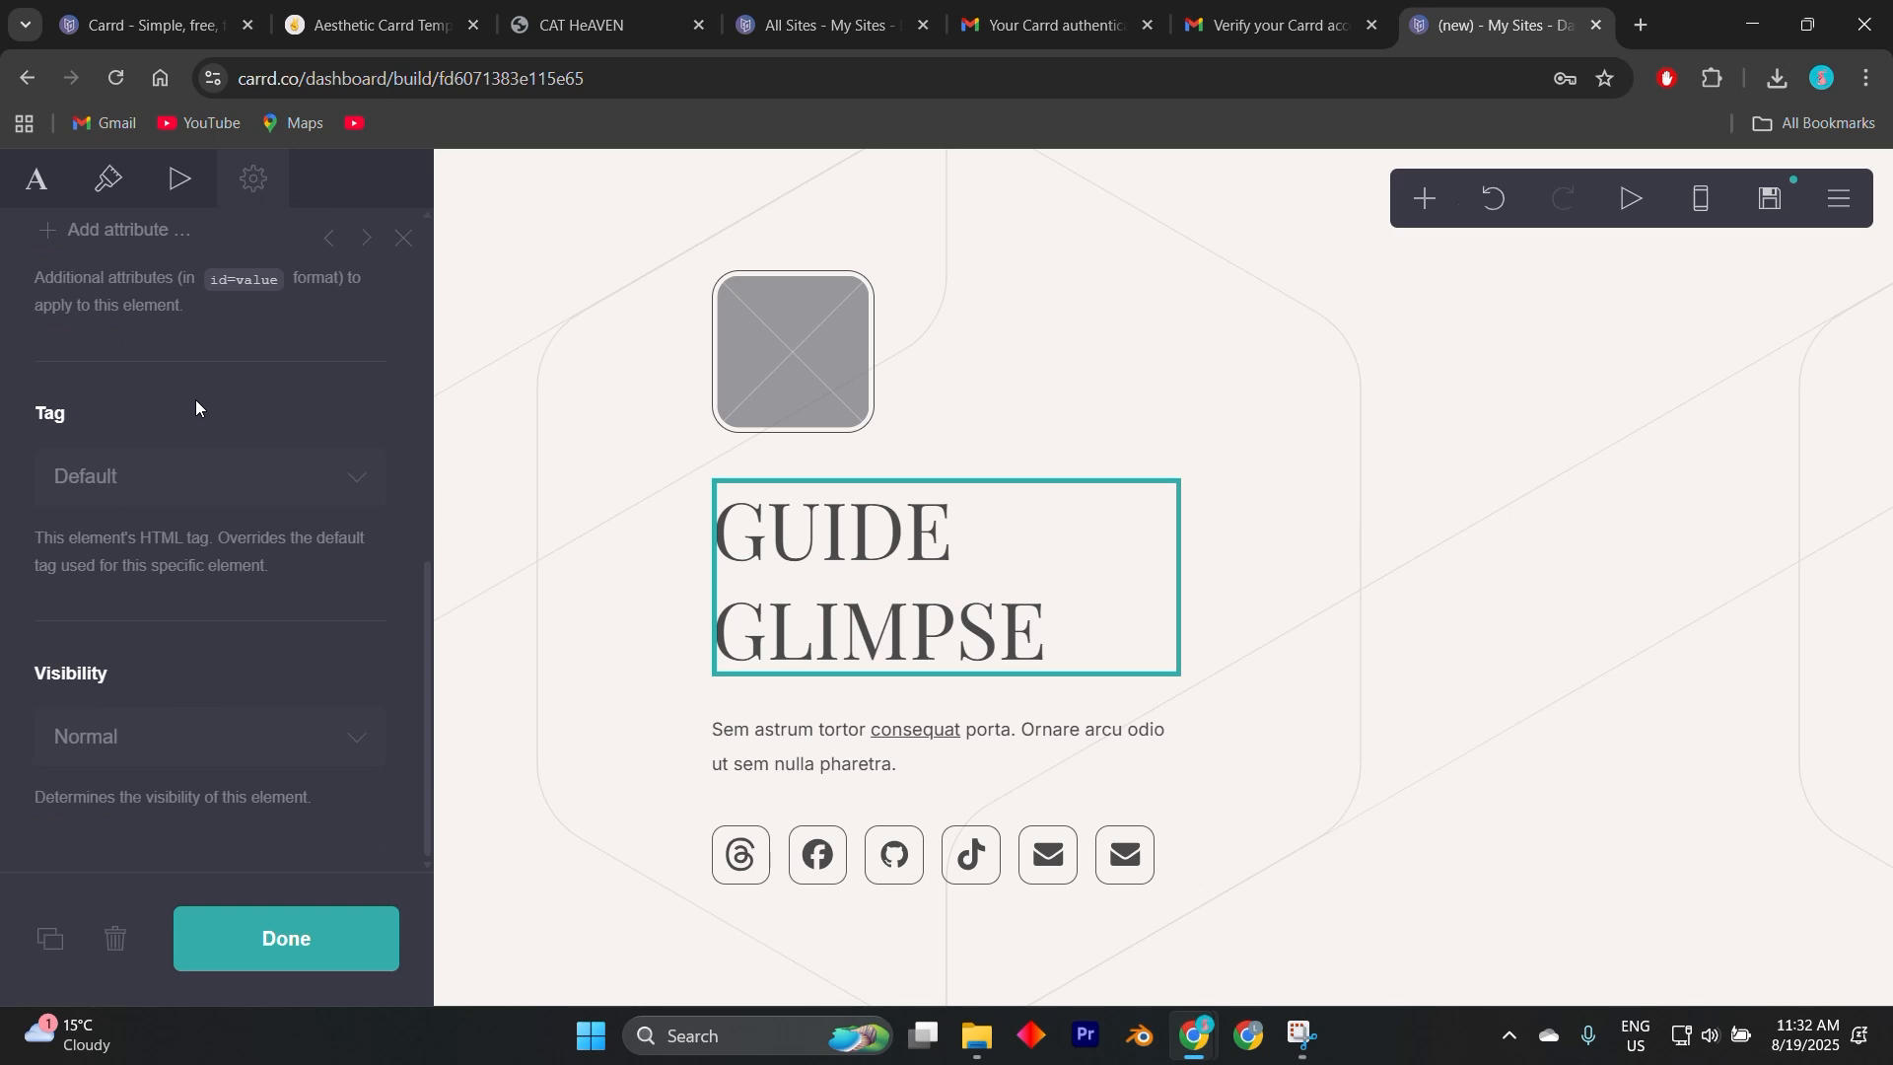
scroll(194, 396, up, 5)
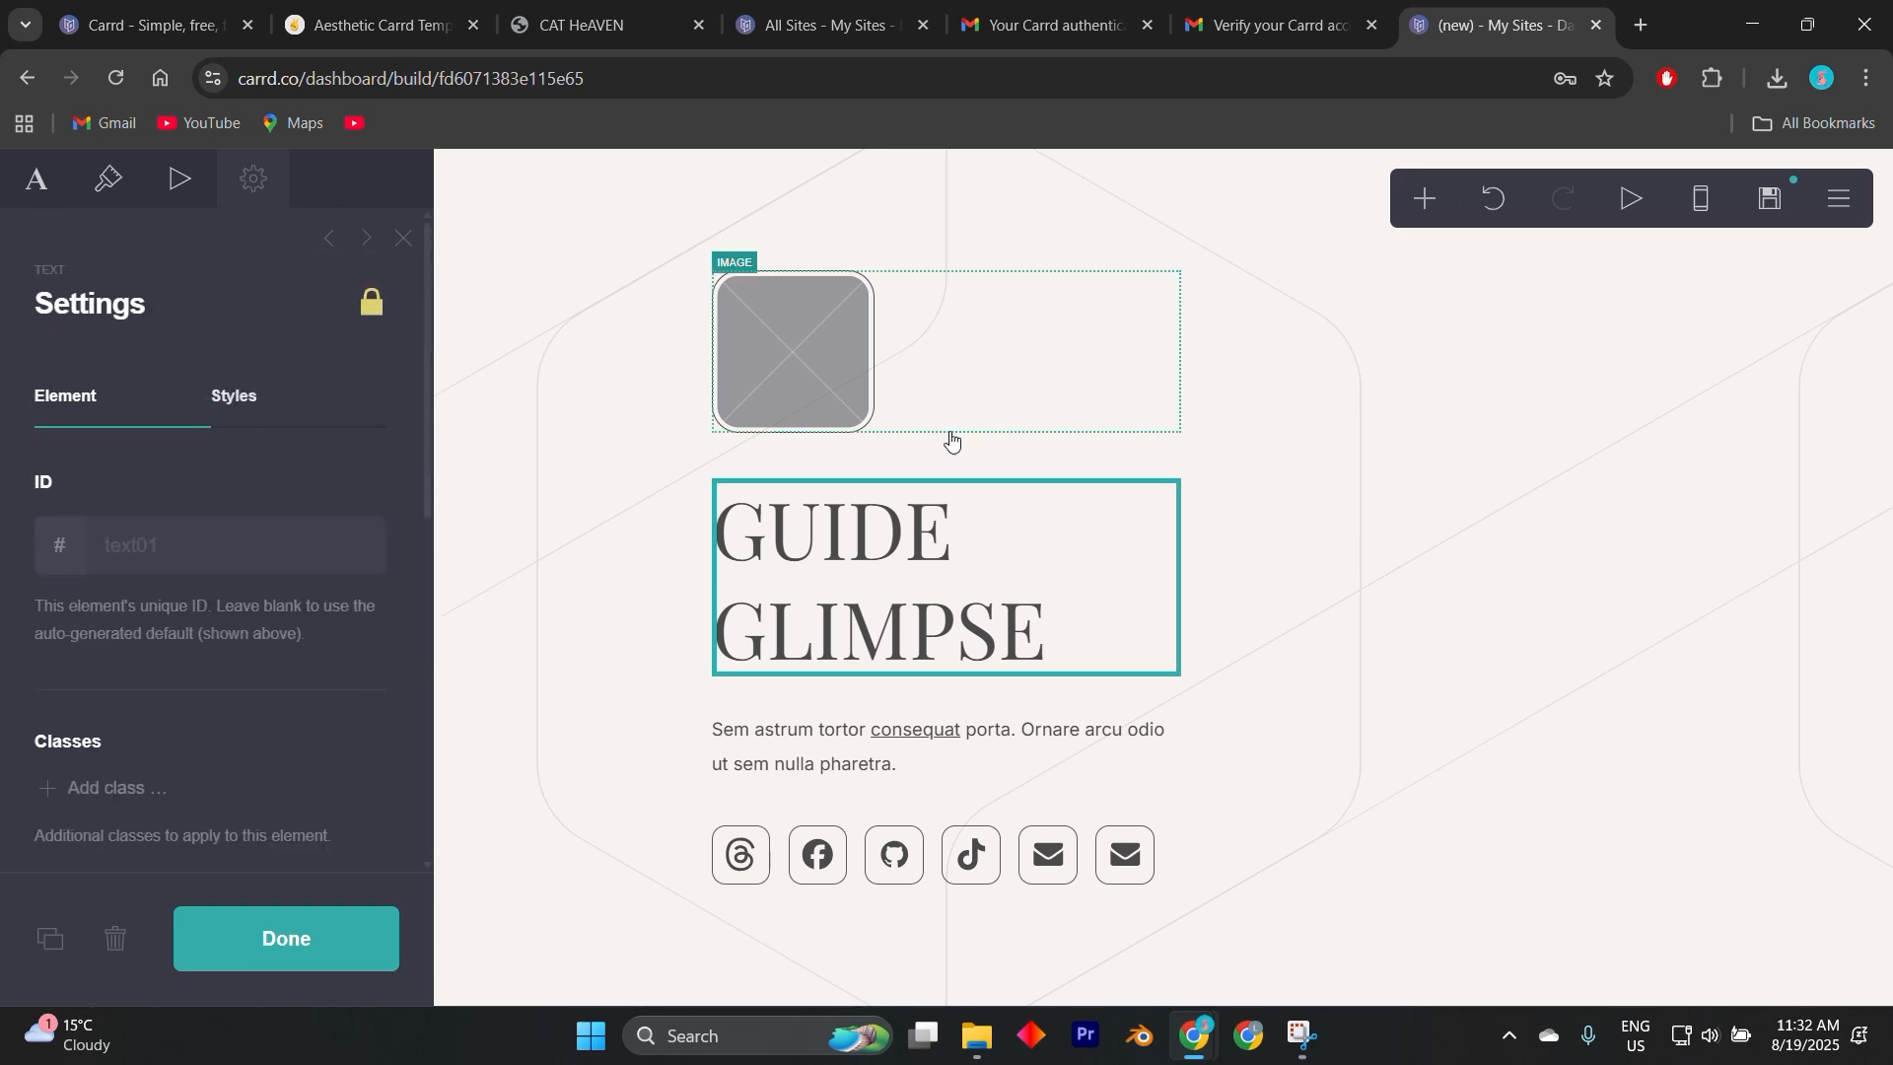
Check the background settings and the page settings, and open the builder's Building documentation.
click(1553, 335)
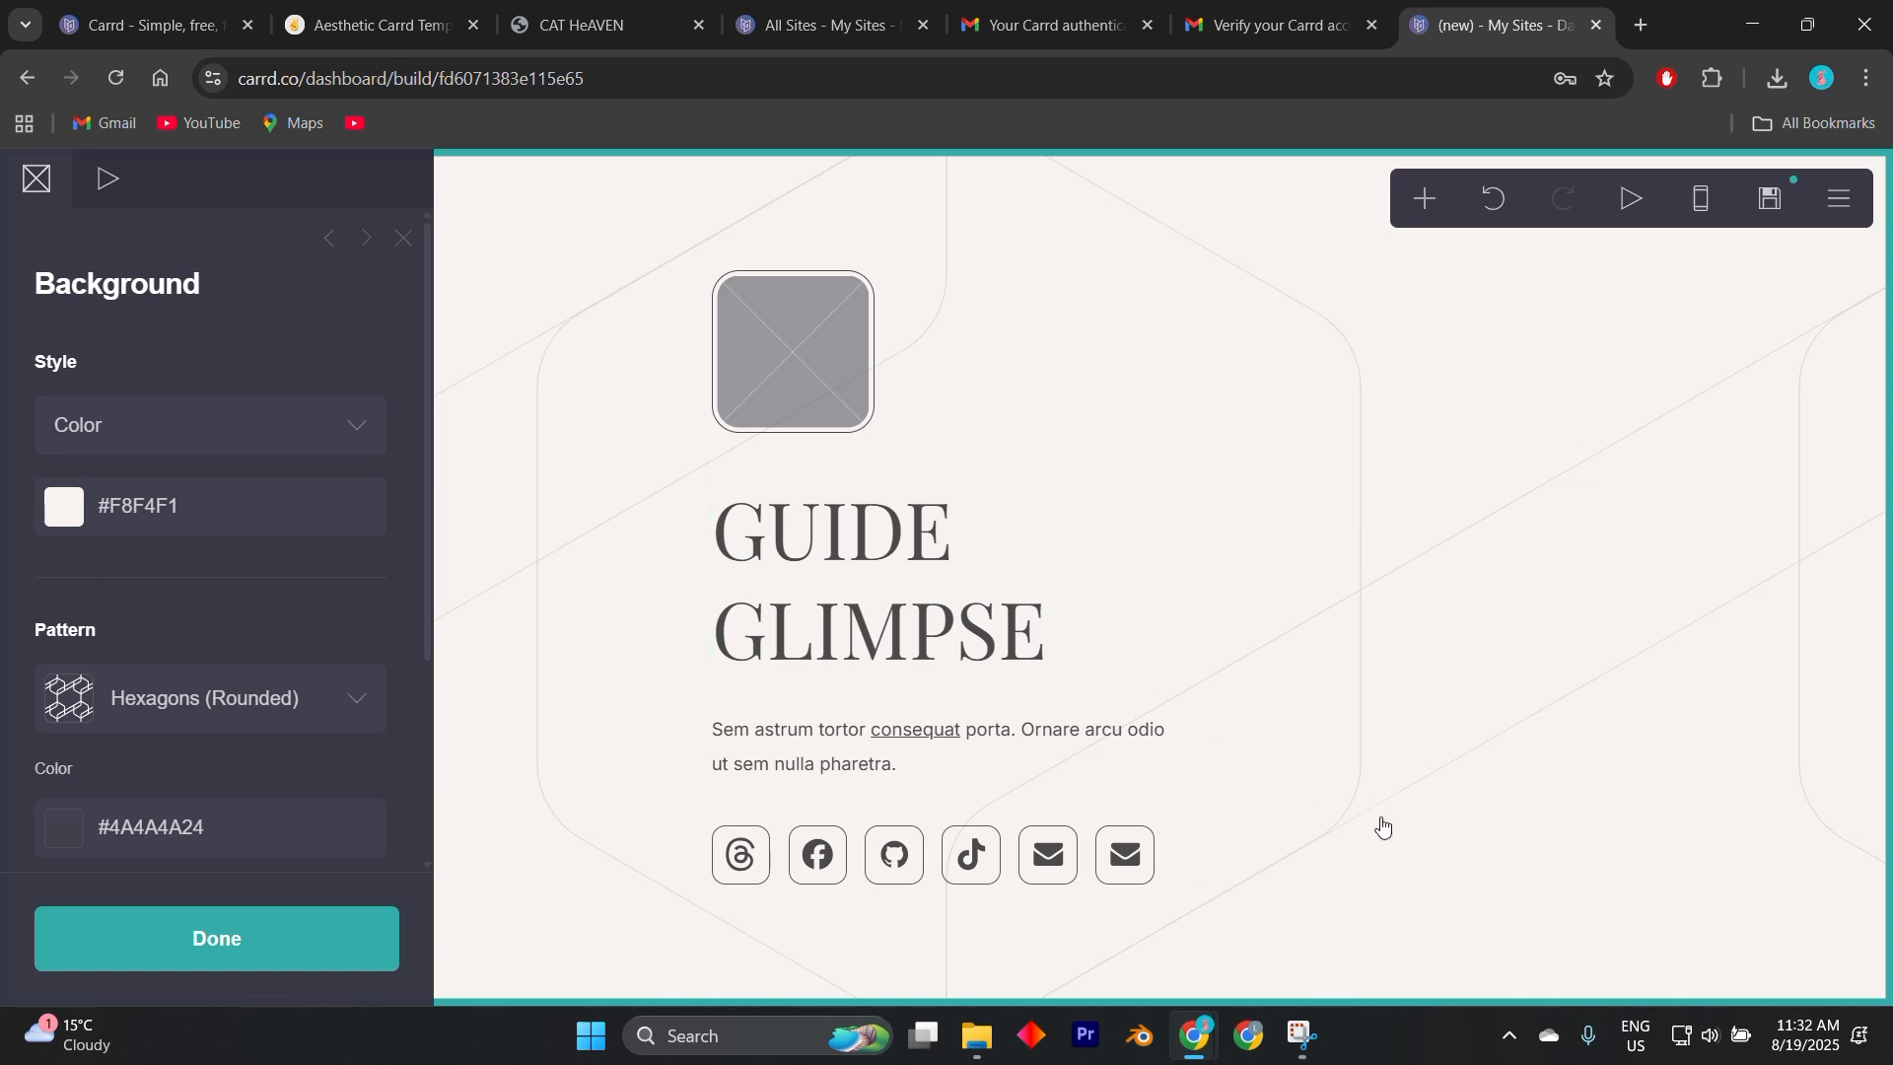
click(1215, 744)
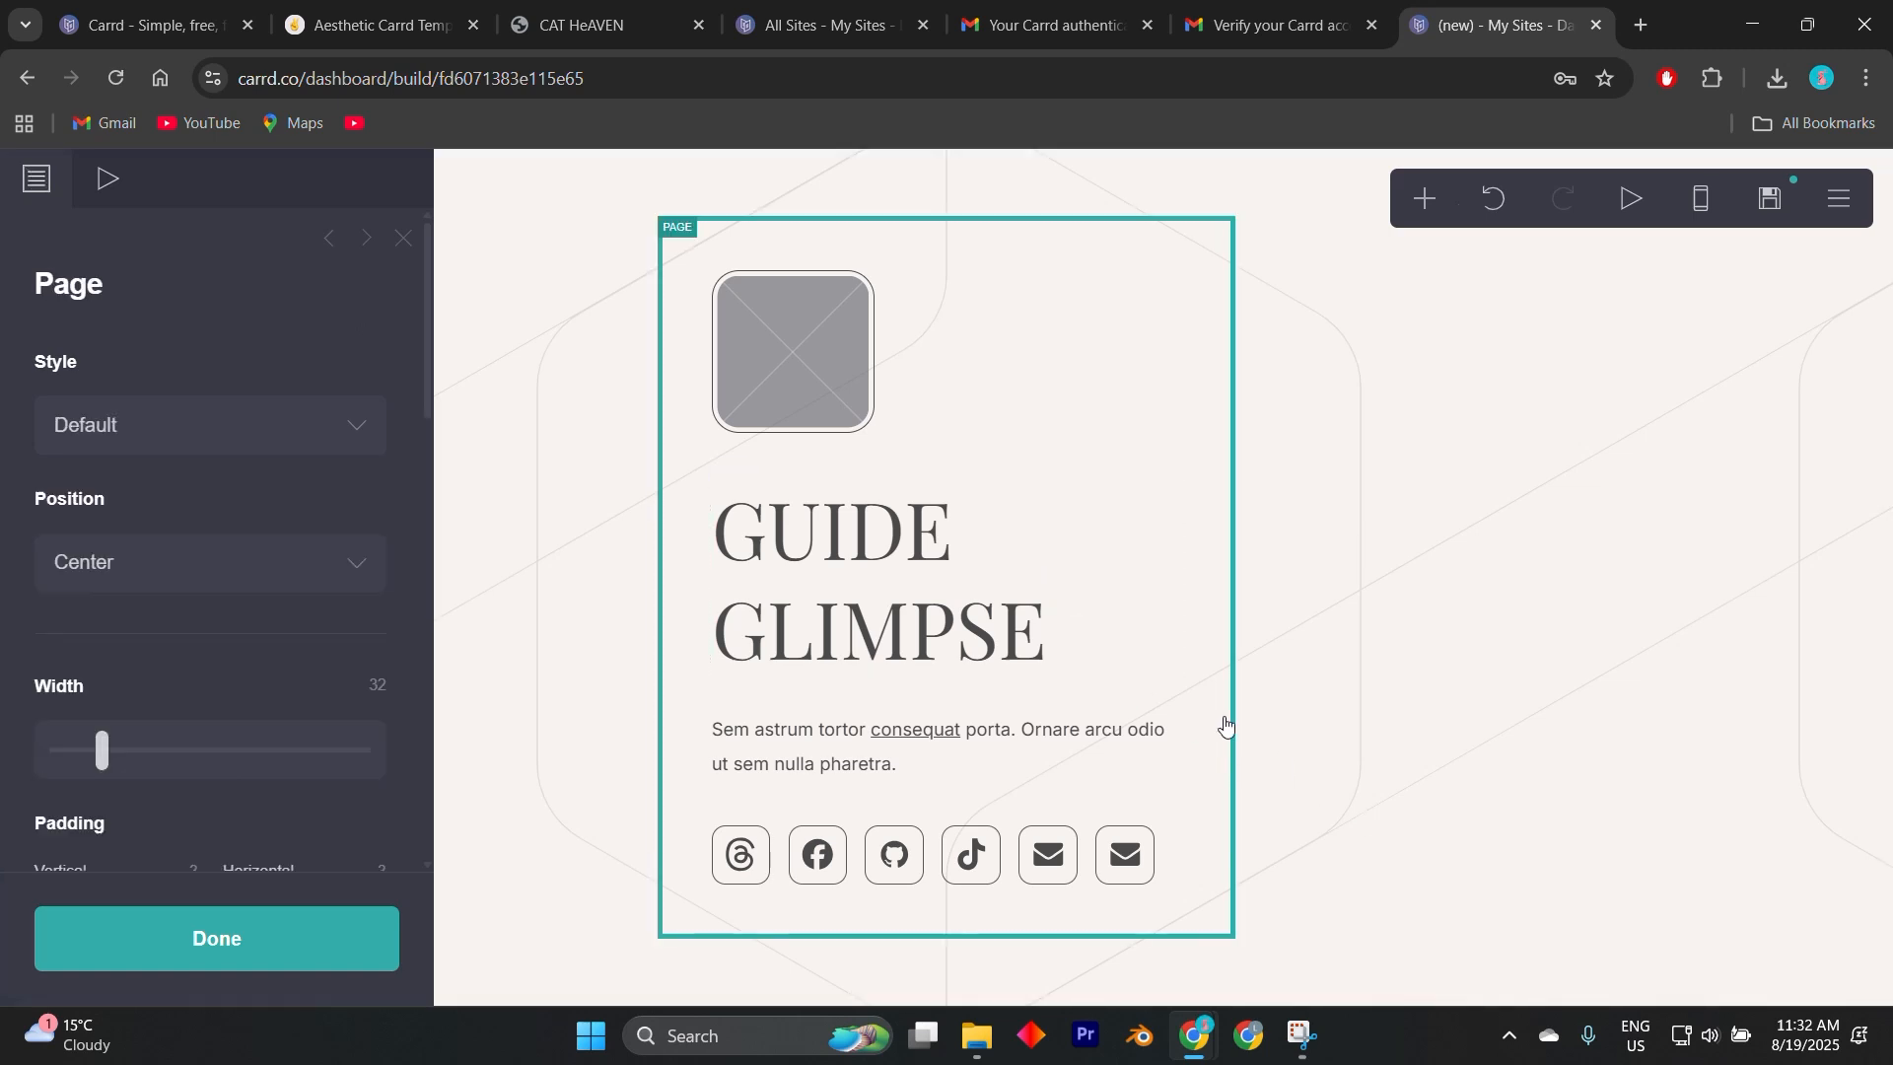
click(1875, 175)
click(1841, 207)
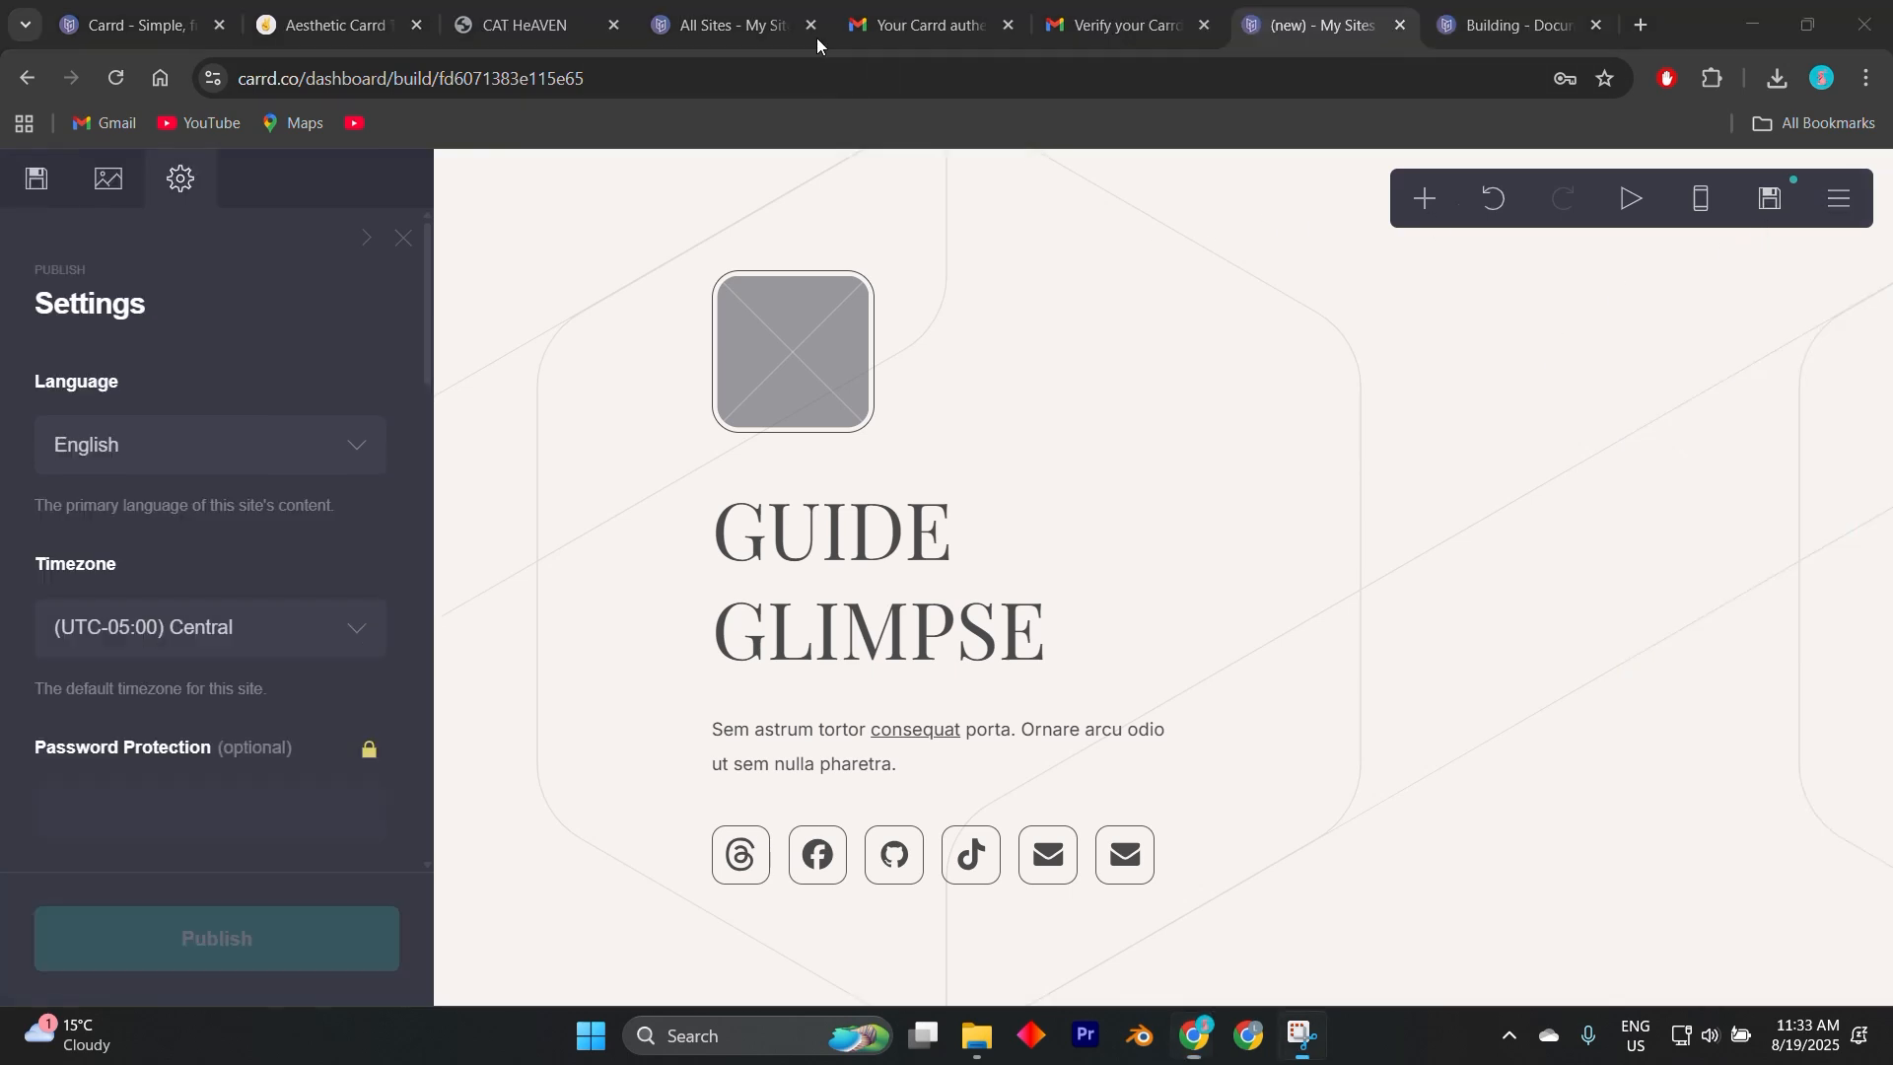
Review the site's publishing settings from timezone and password protection down to indexing, update frequency and canonical URL.
scroll(140, 470, down, 2)
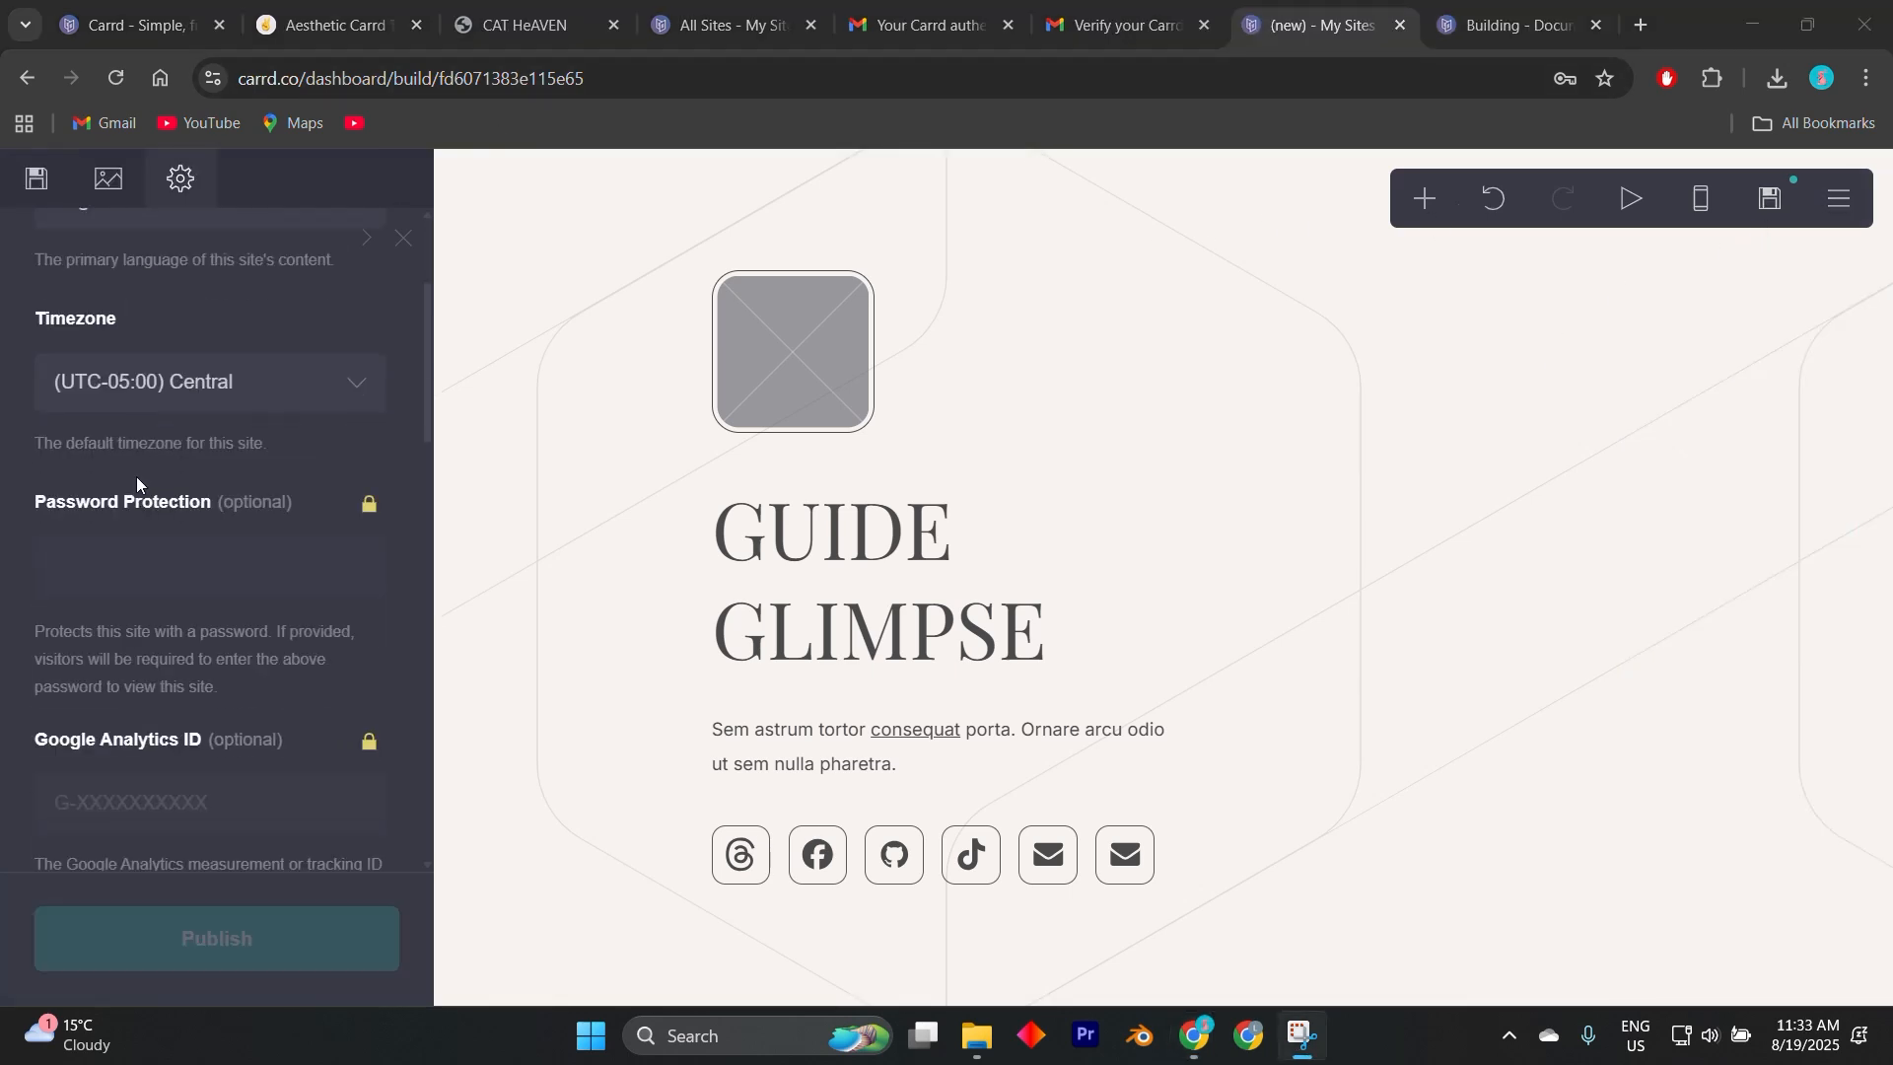
scroll(136, 476, down, 2)
scroll(136, 490, down, 3)
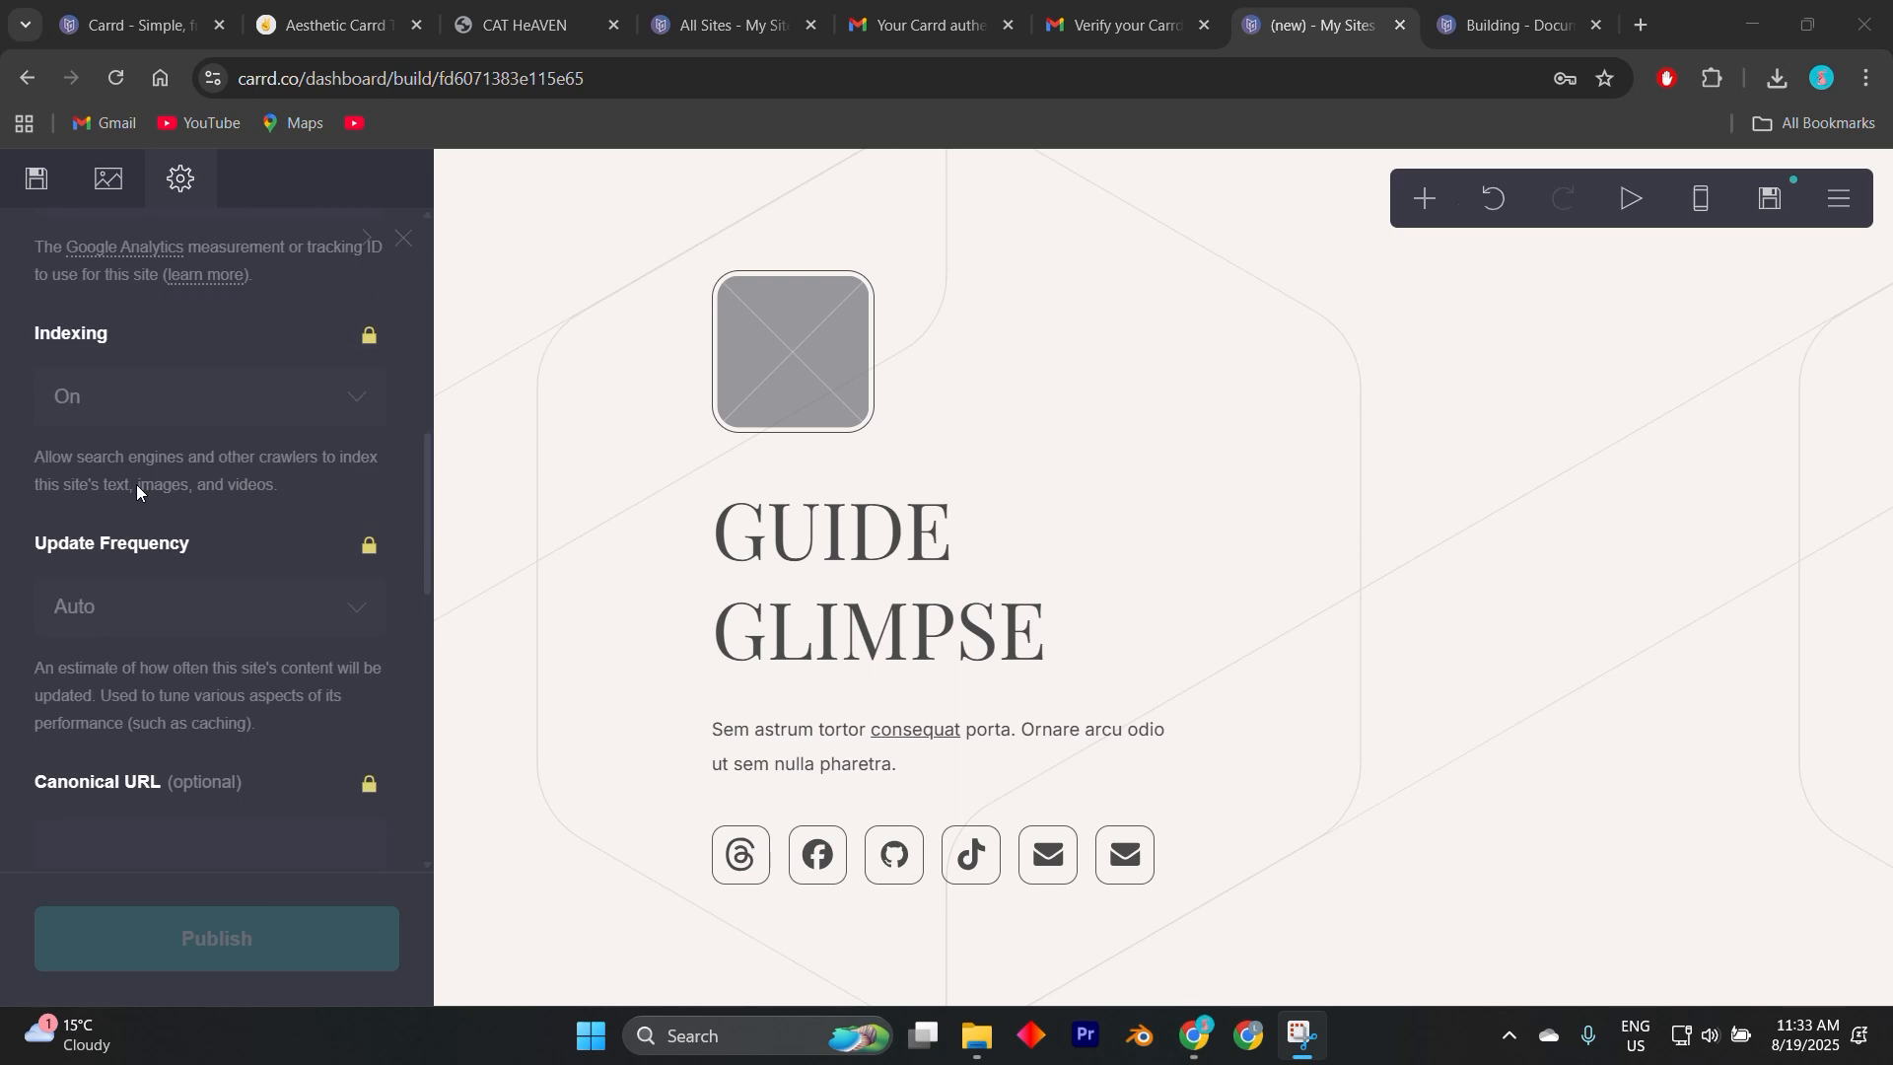
scroll(136, 483, down, 1)
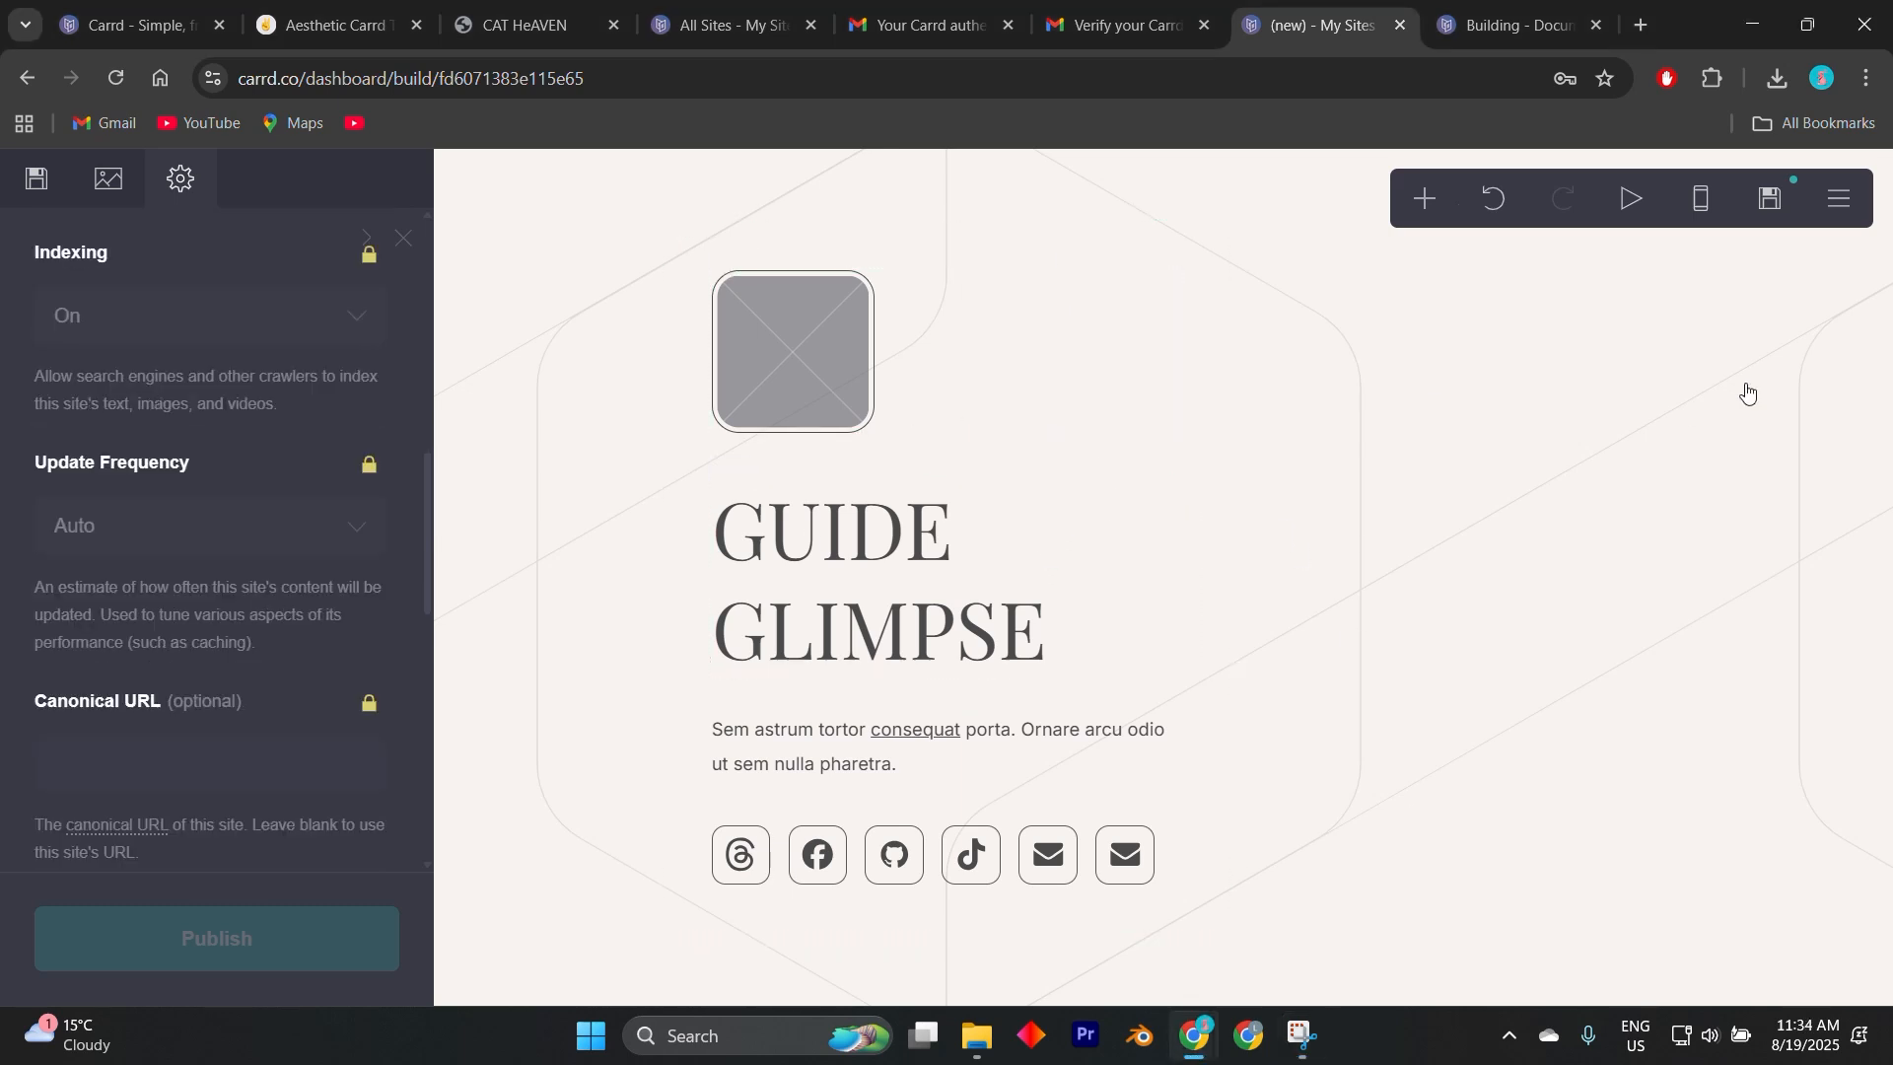
Reopen the site's publishing form and fill in the required title, beginning with "guide G".
click(1773, 209)
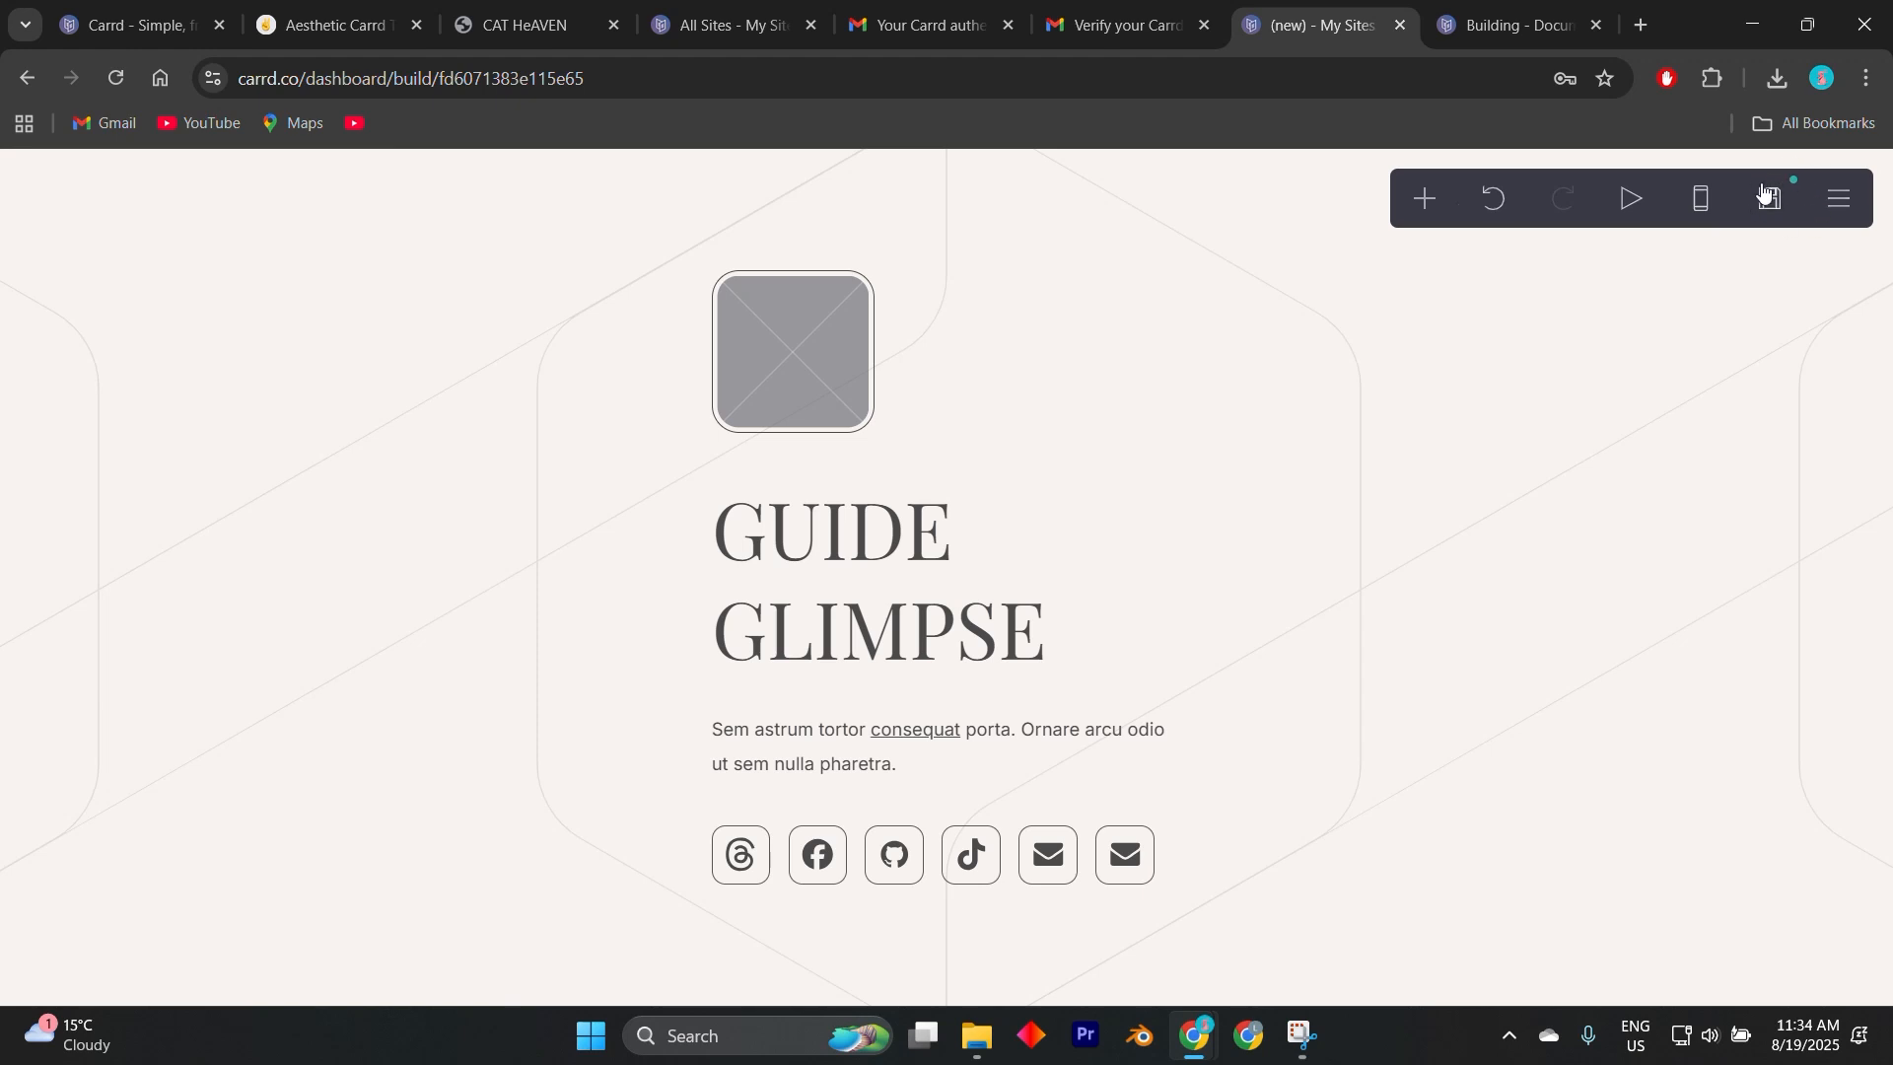
click(1770, 198)
click(36, 180)
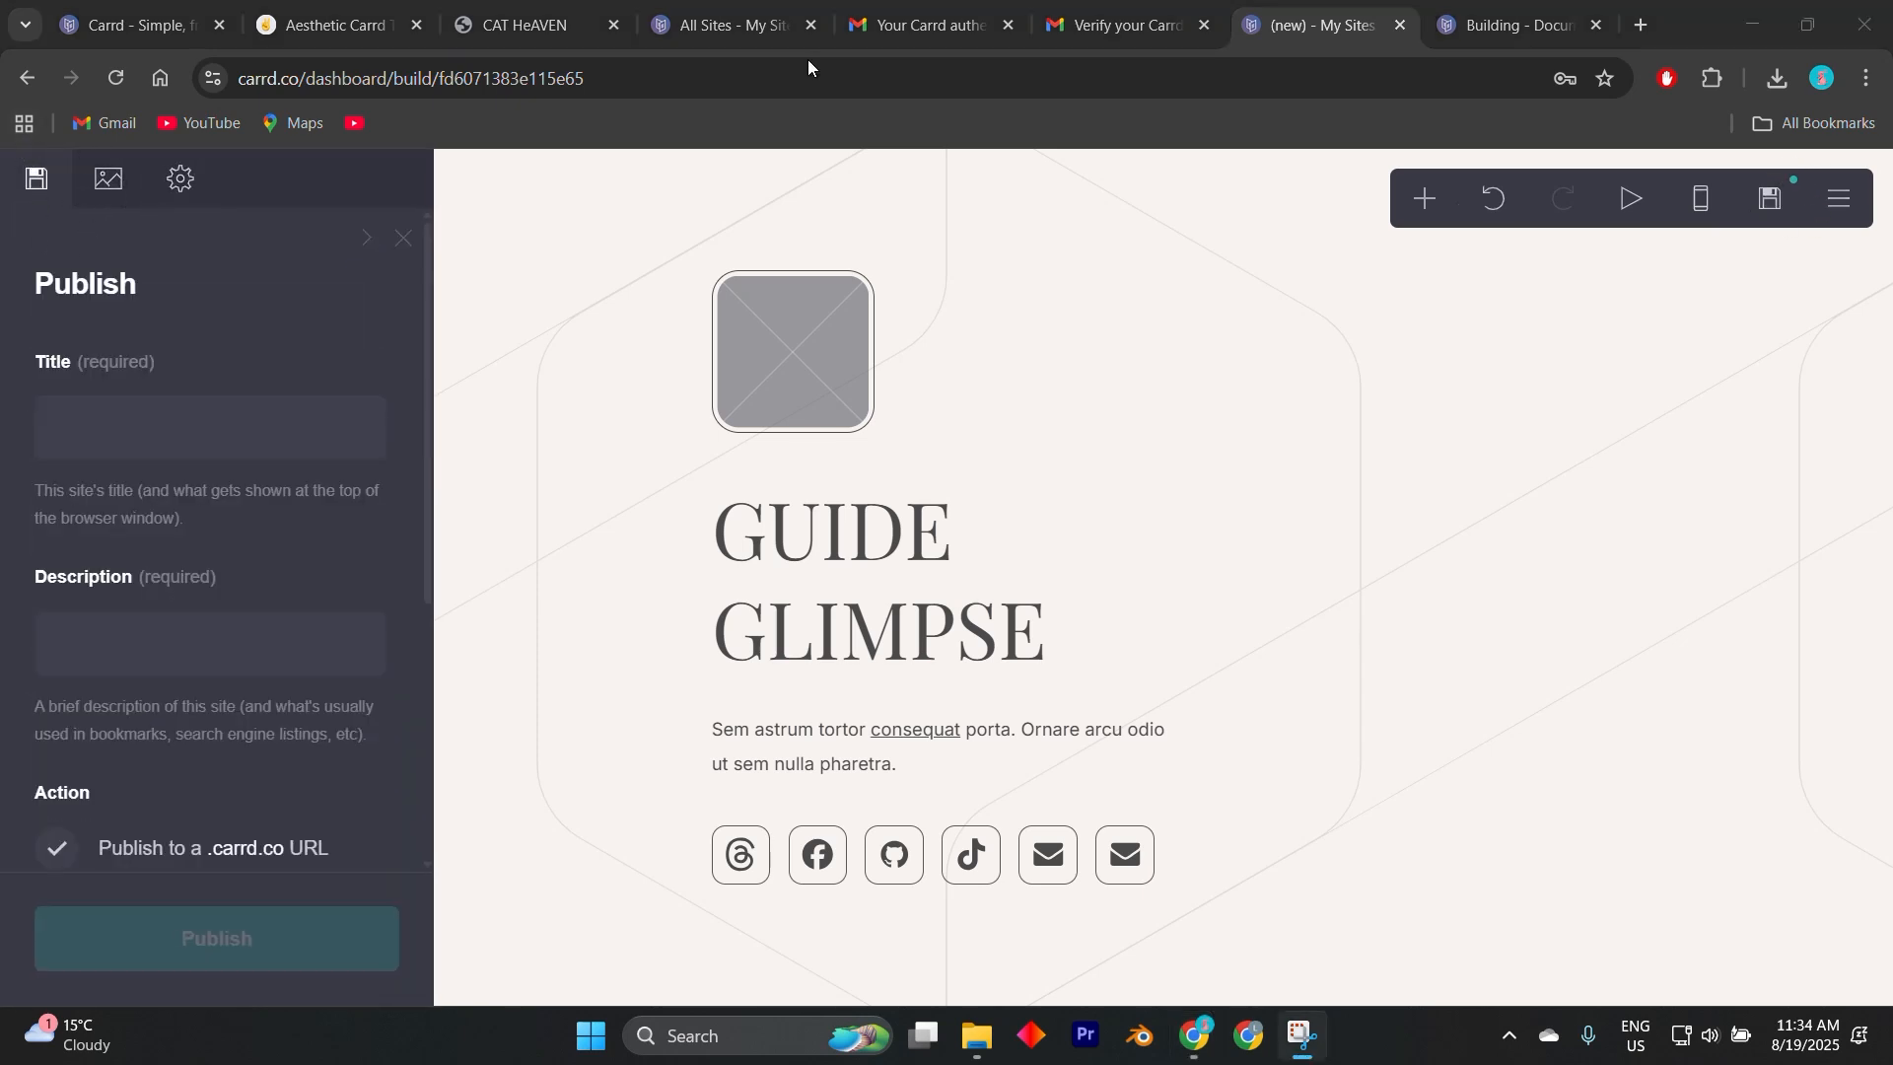
click(170, 422)
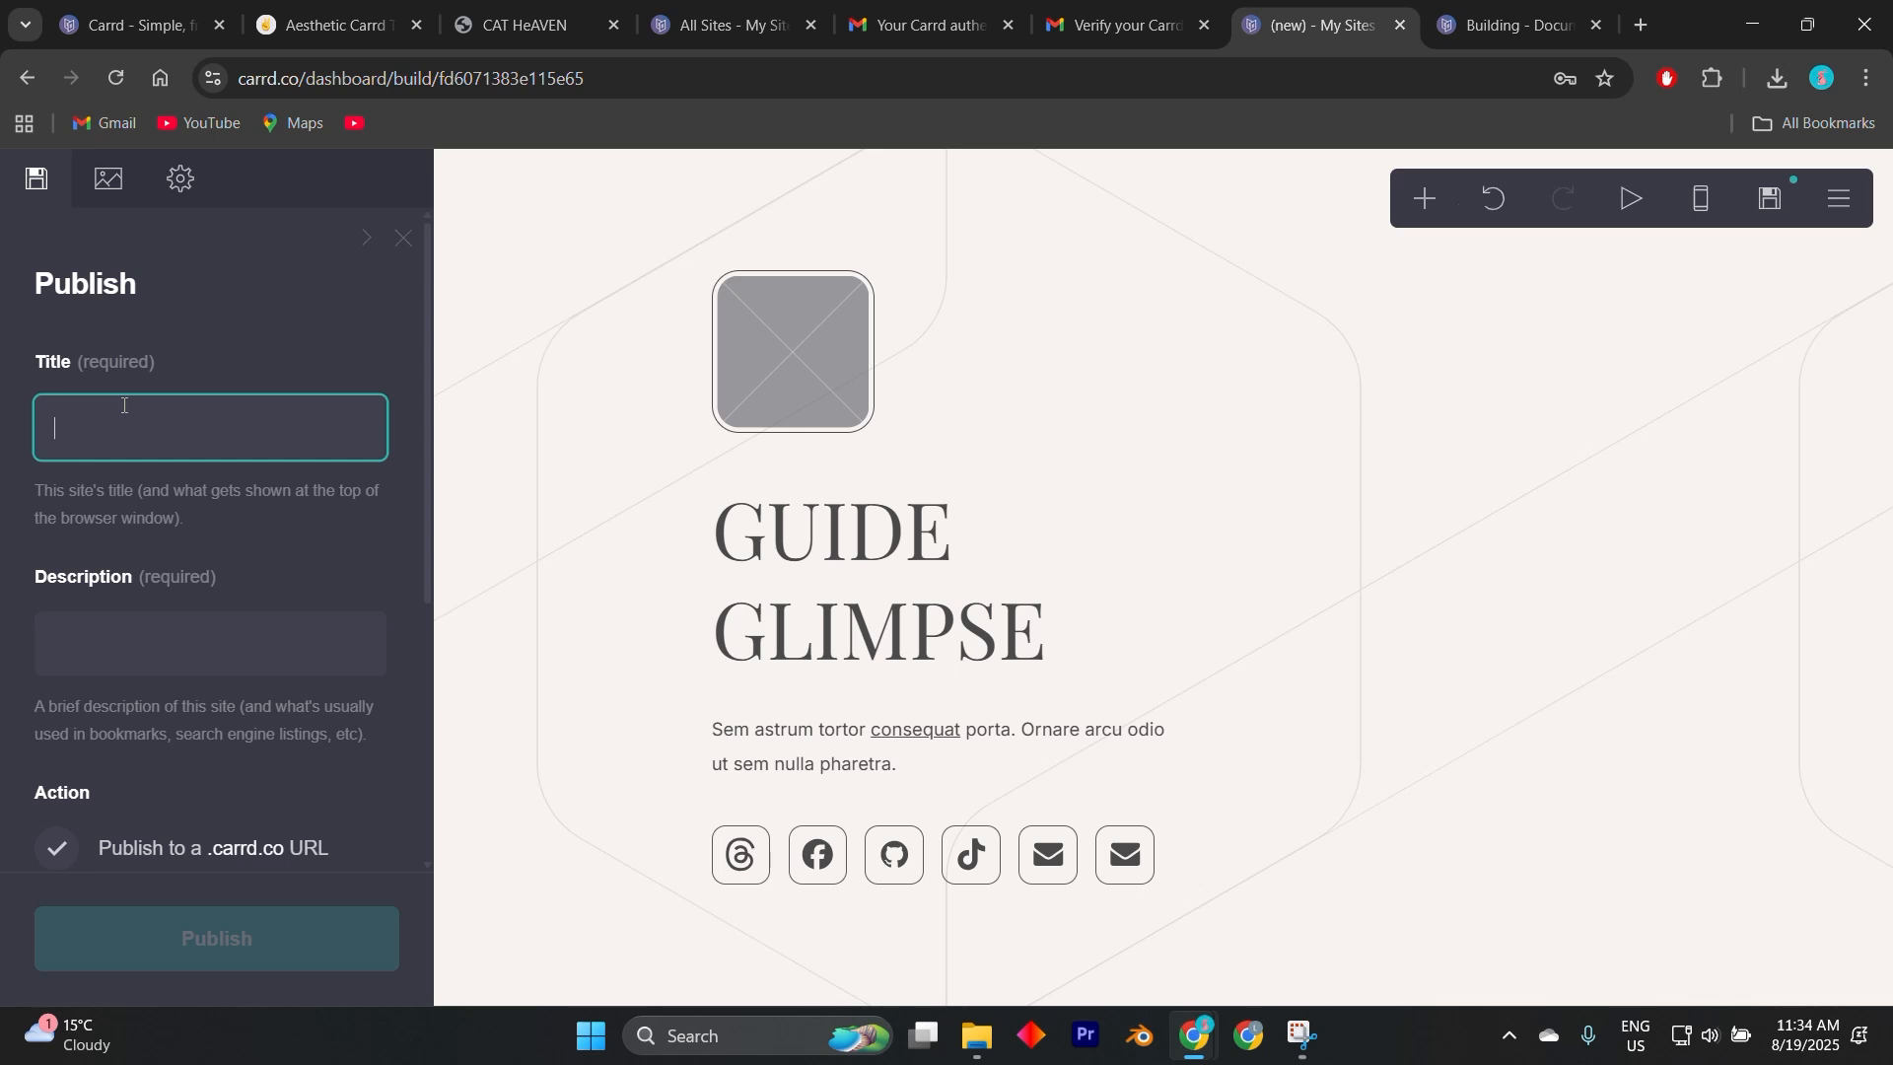
text(guide G)
Go through the description field and publishing actions, and choose Publish to a .carrd.co URL.
scroll(124, 405, down, 3)
scroll(128, 403, up, 1)
click(130, 402)
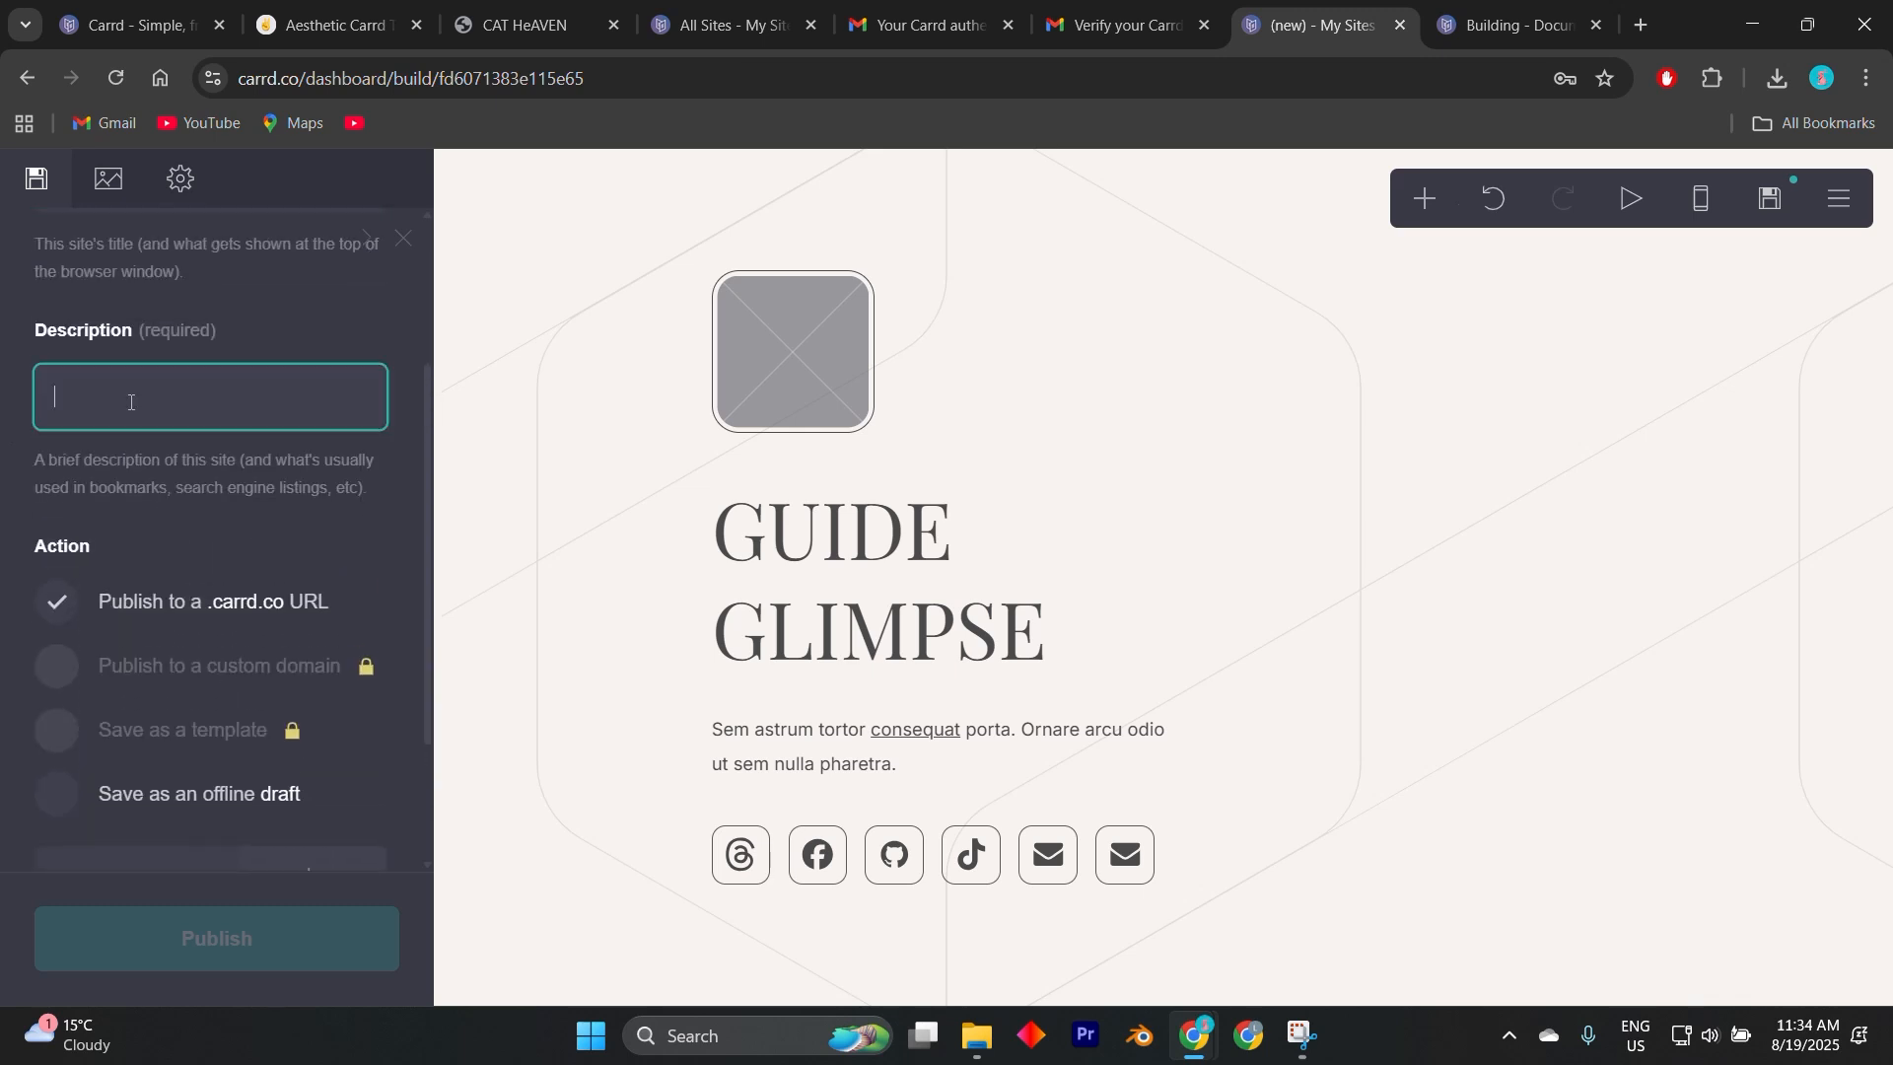
scroll(80, 552, up, 2)
scroll(258, 548, down, 4)
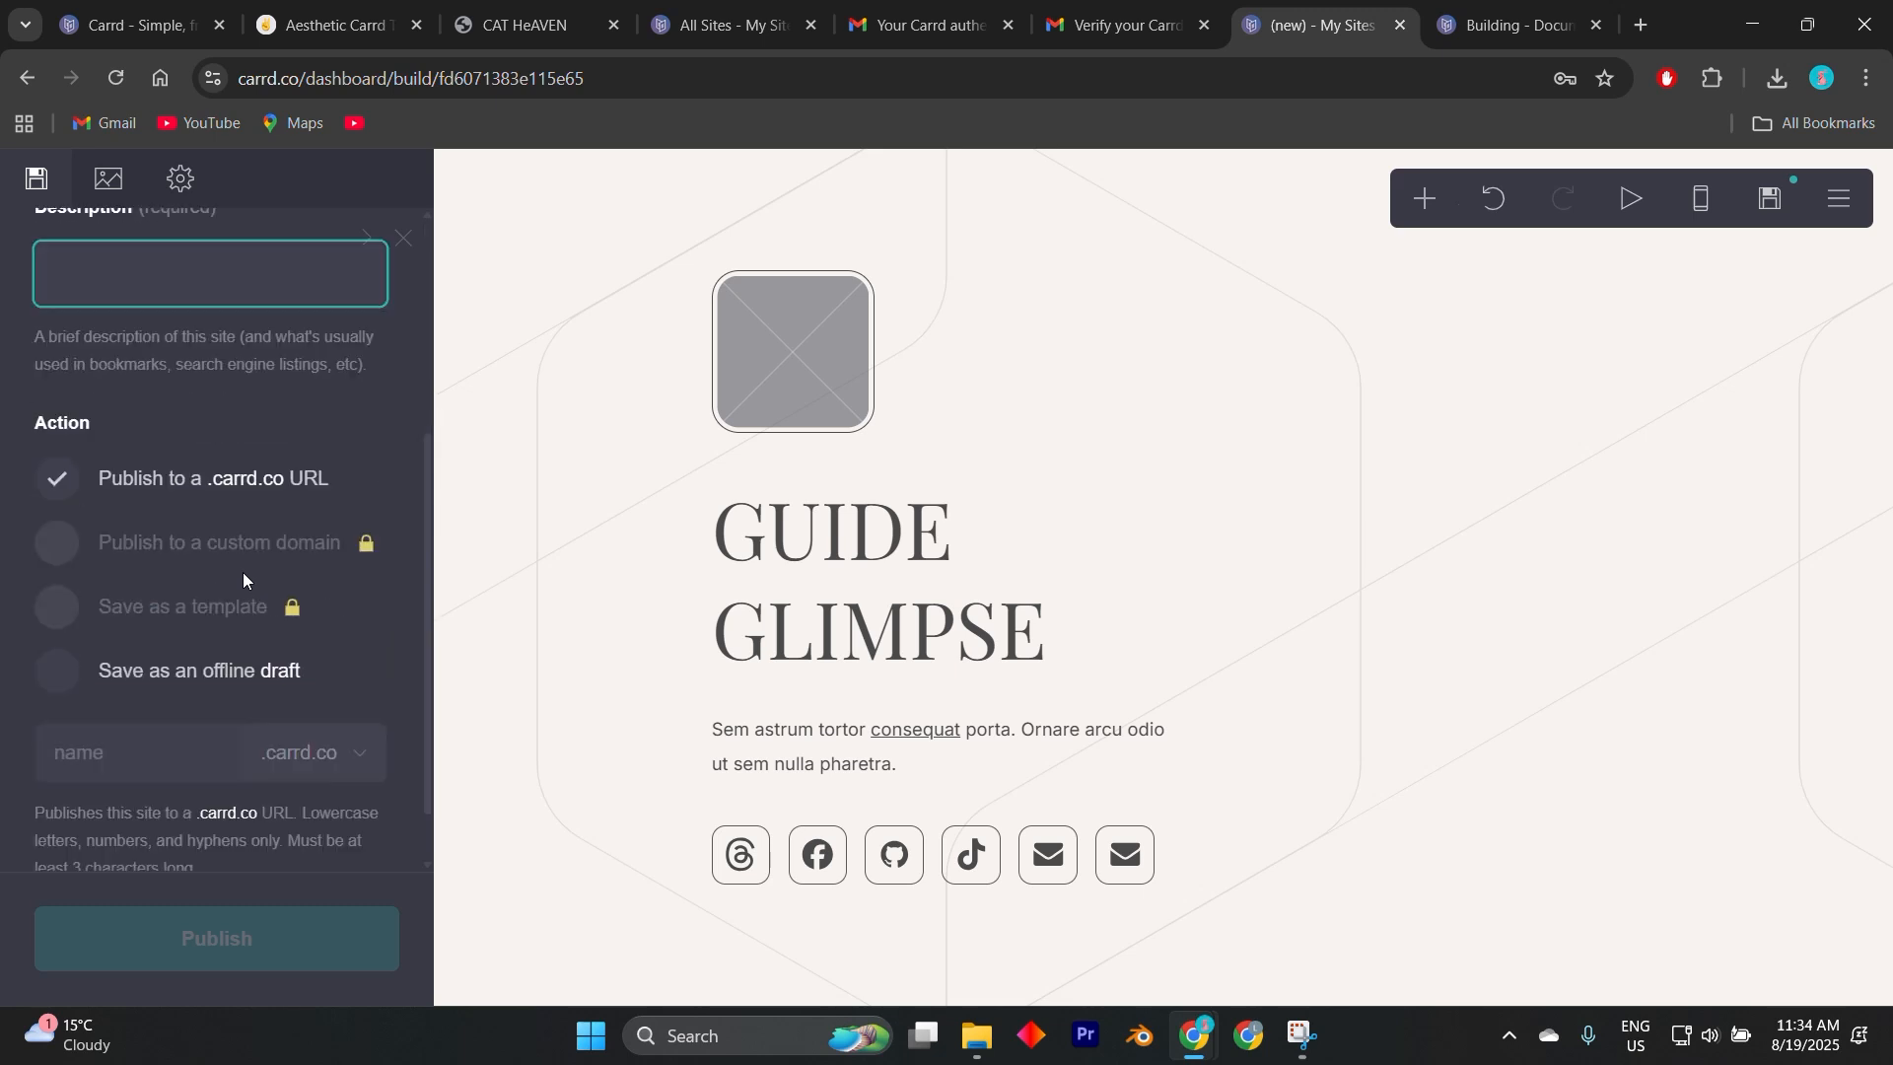
scroll(242, 571, down, 1)
click(172, 414)
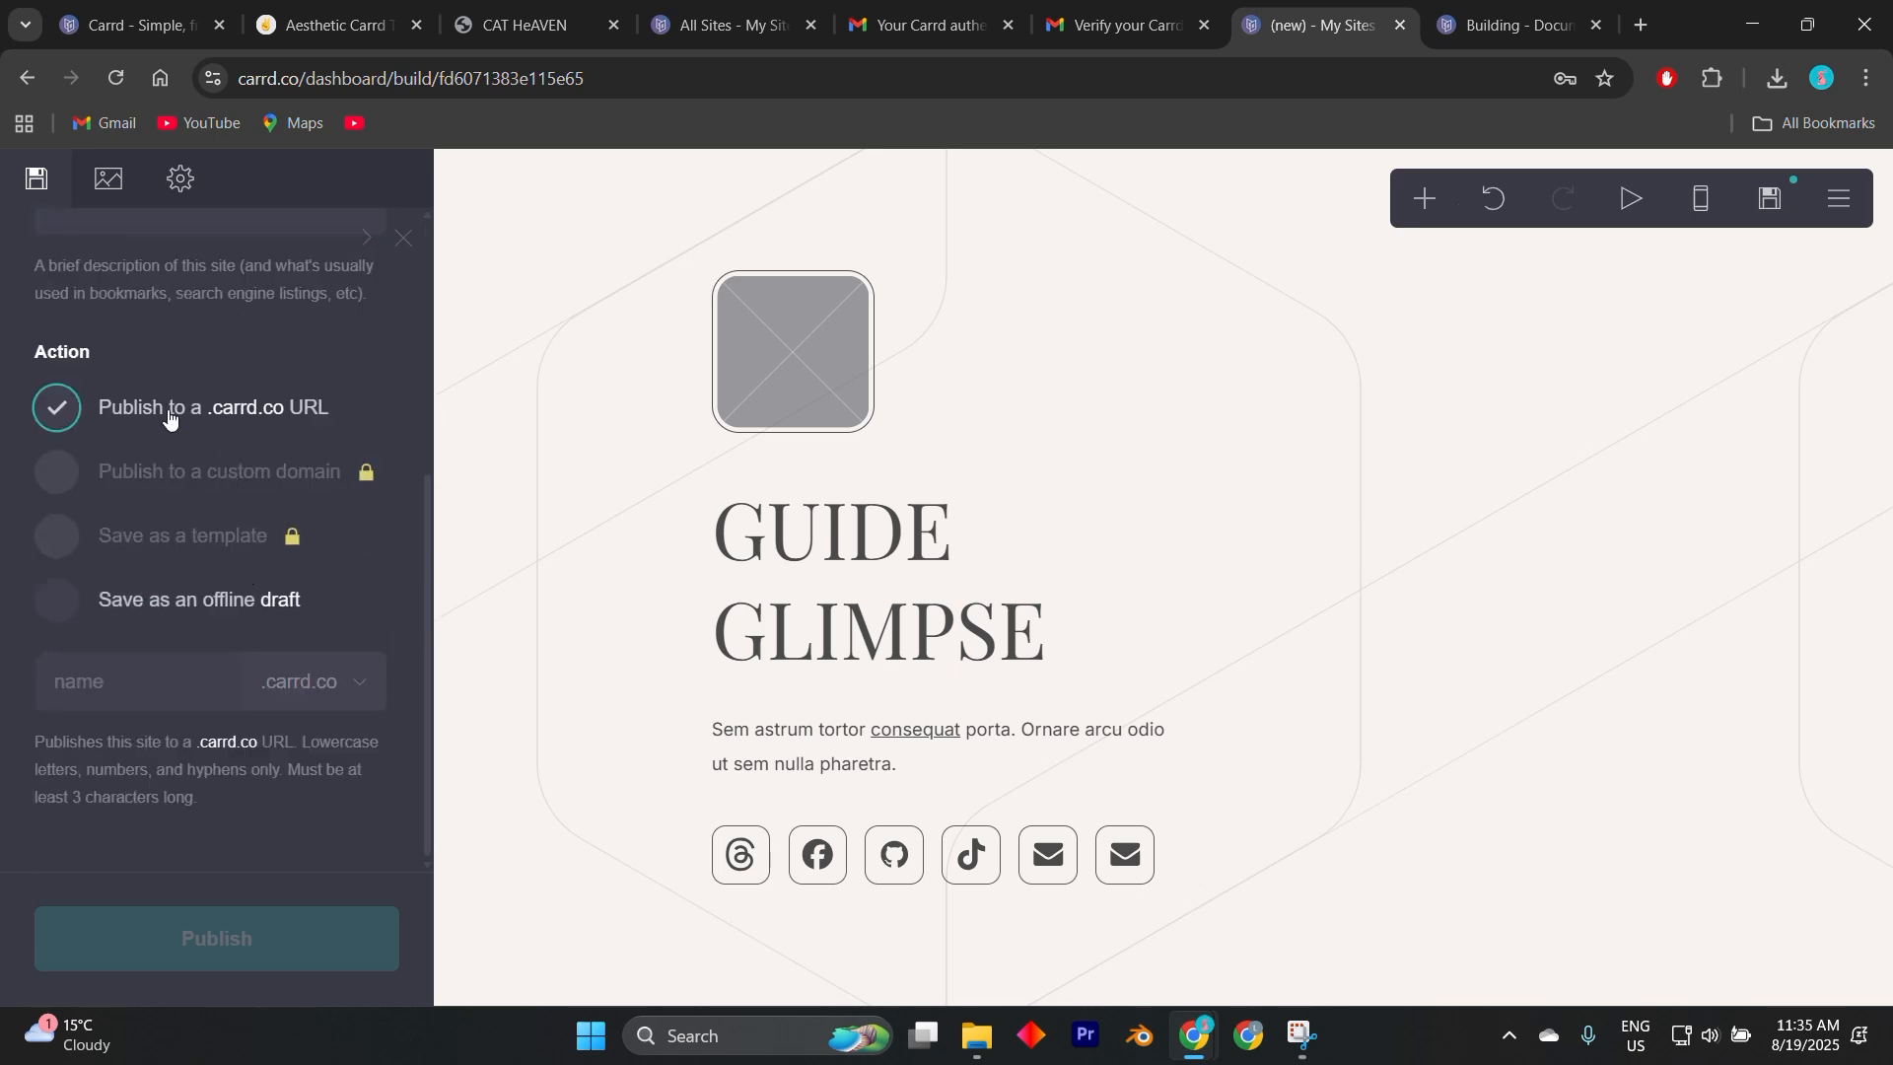
Set the site's .carrd.co address name to guideglimpse, keeping Publish to a .carrd.co URL selected.
click(180, 692)
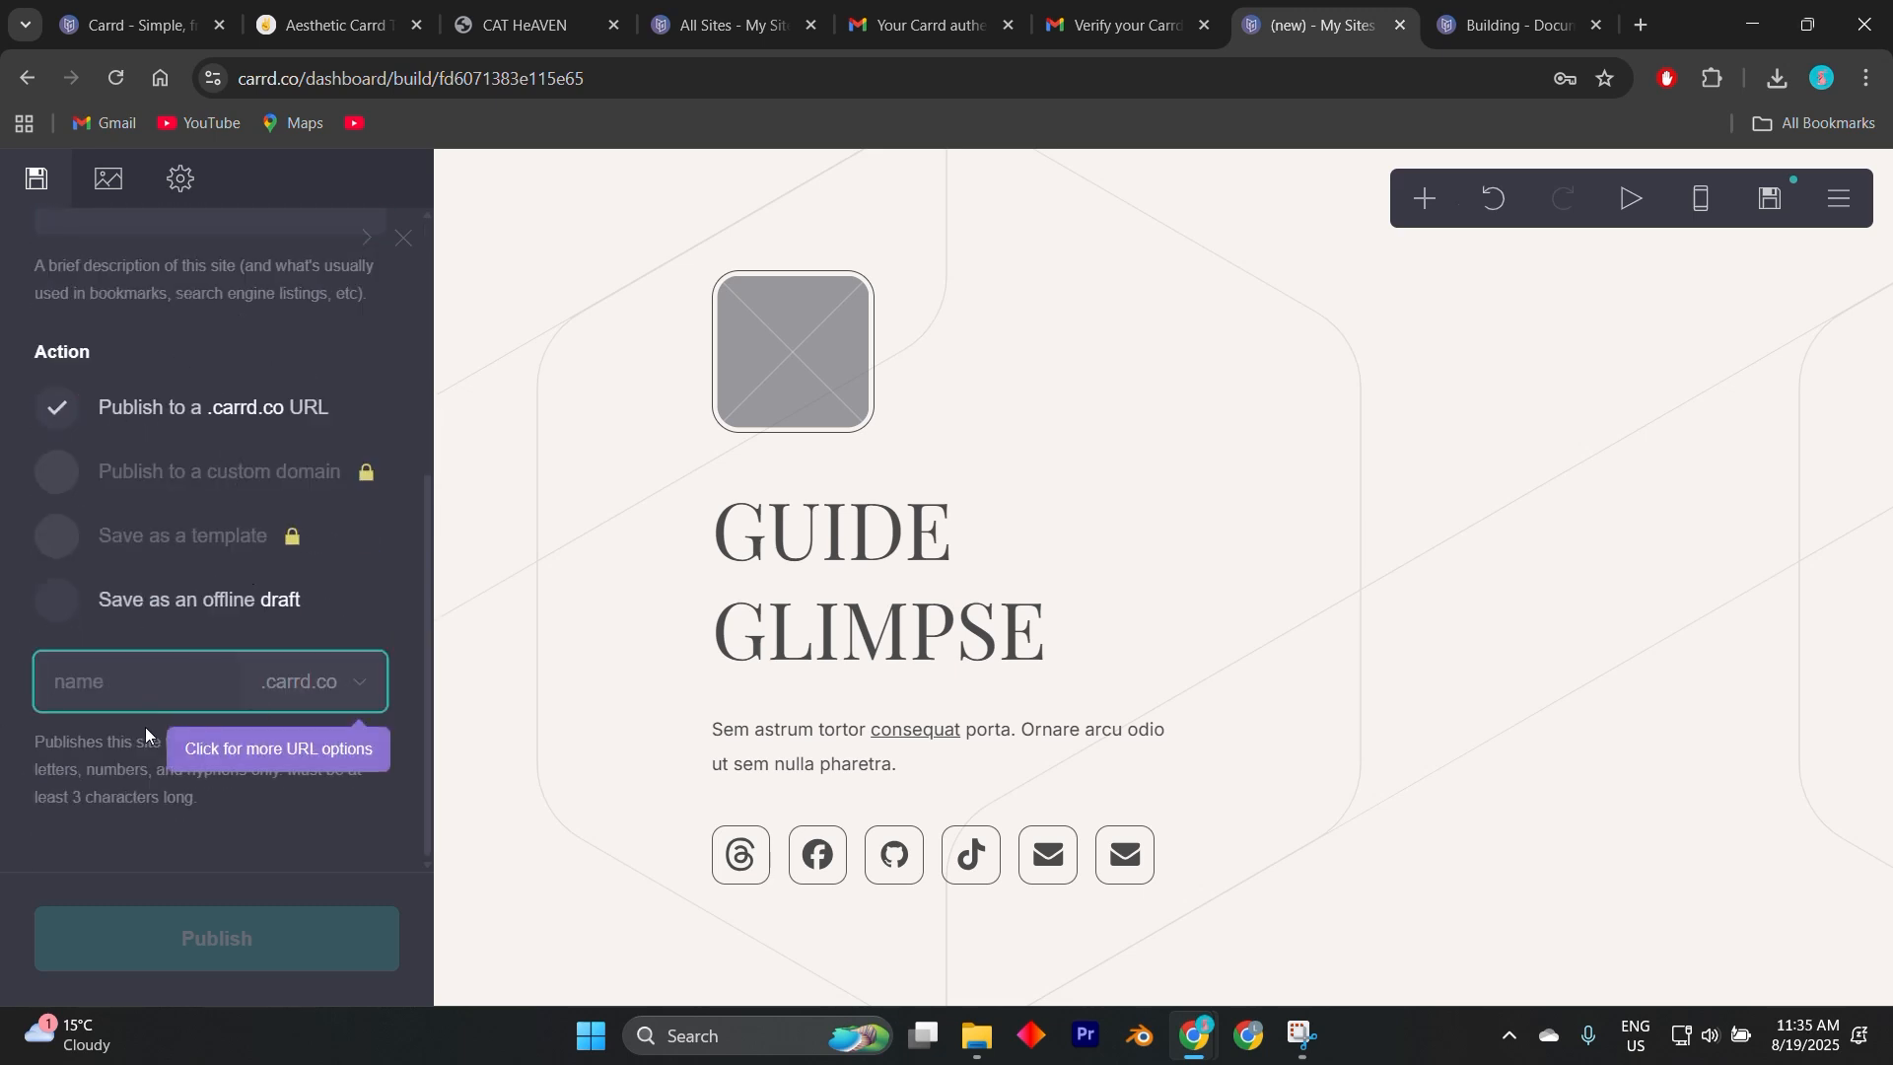
text(guideglimps)
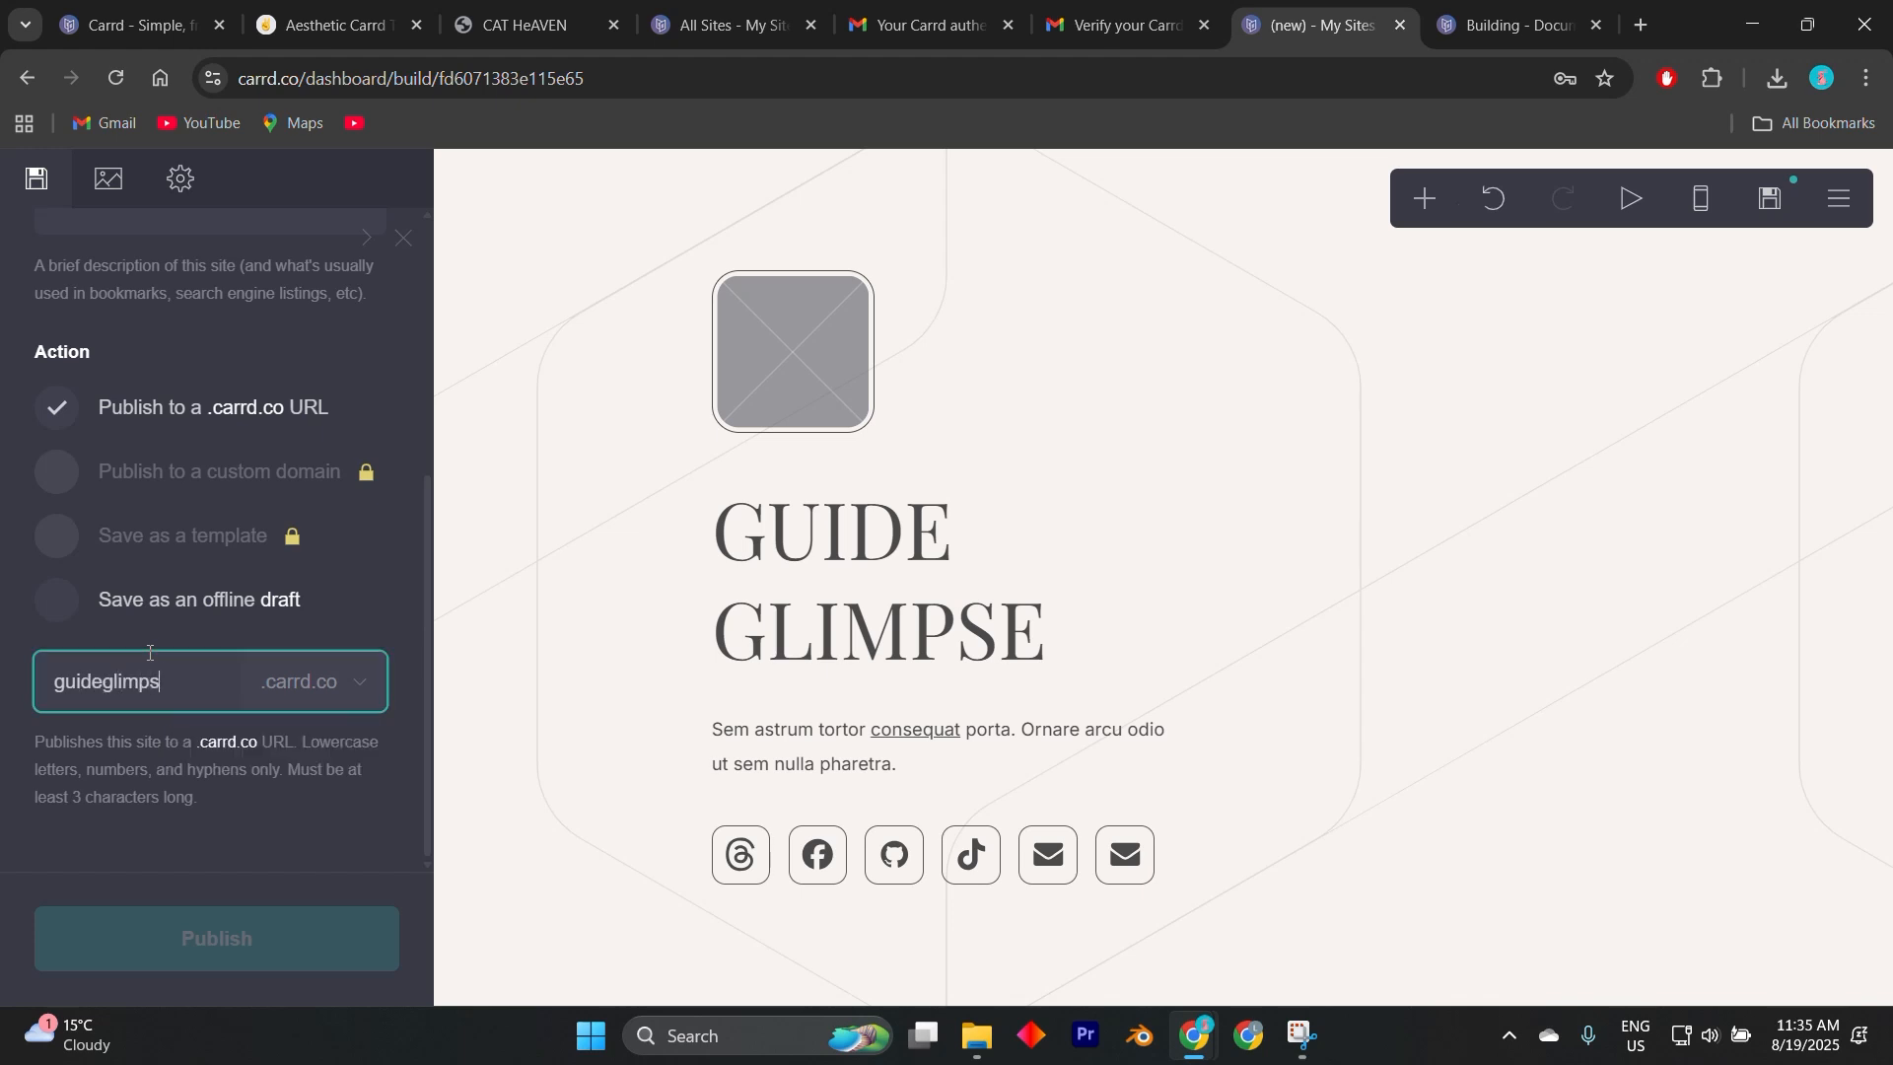
text(e)
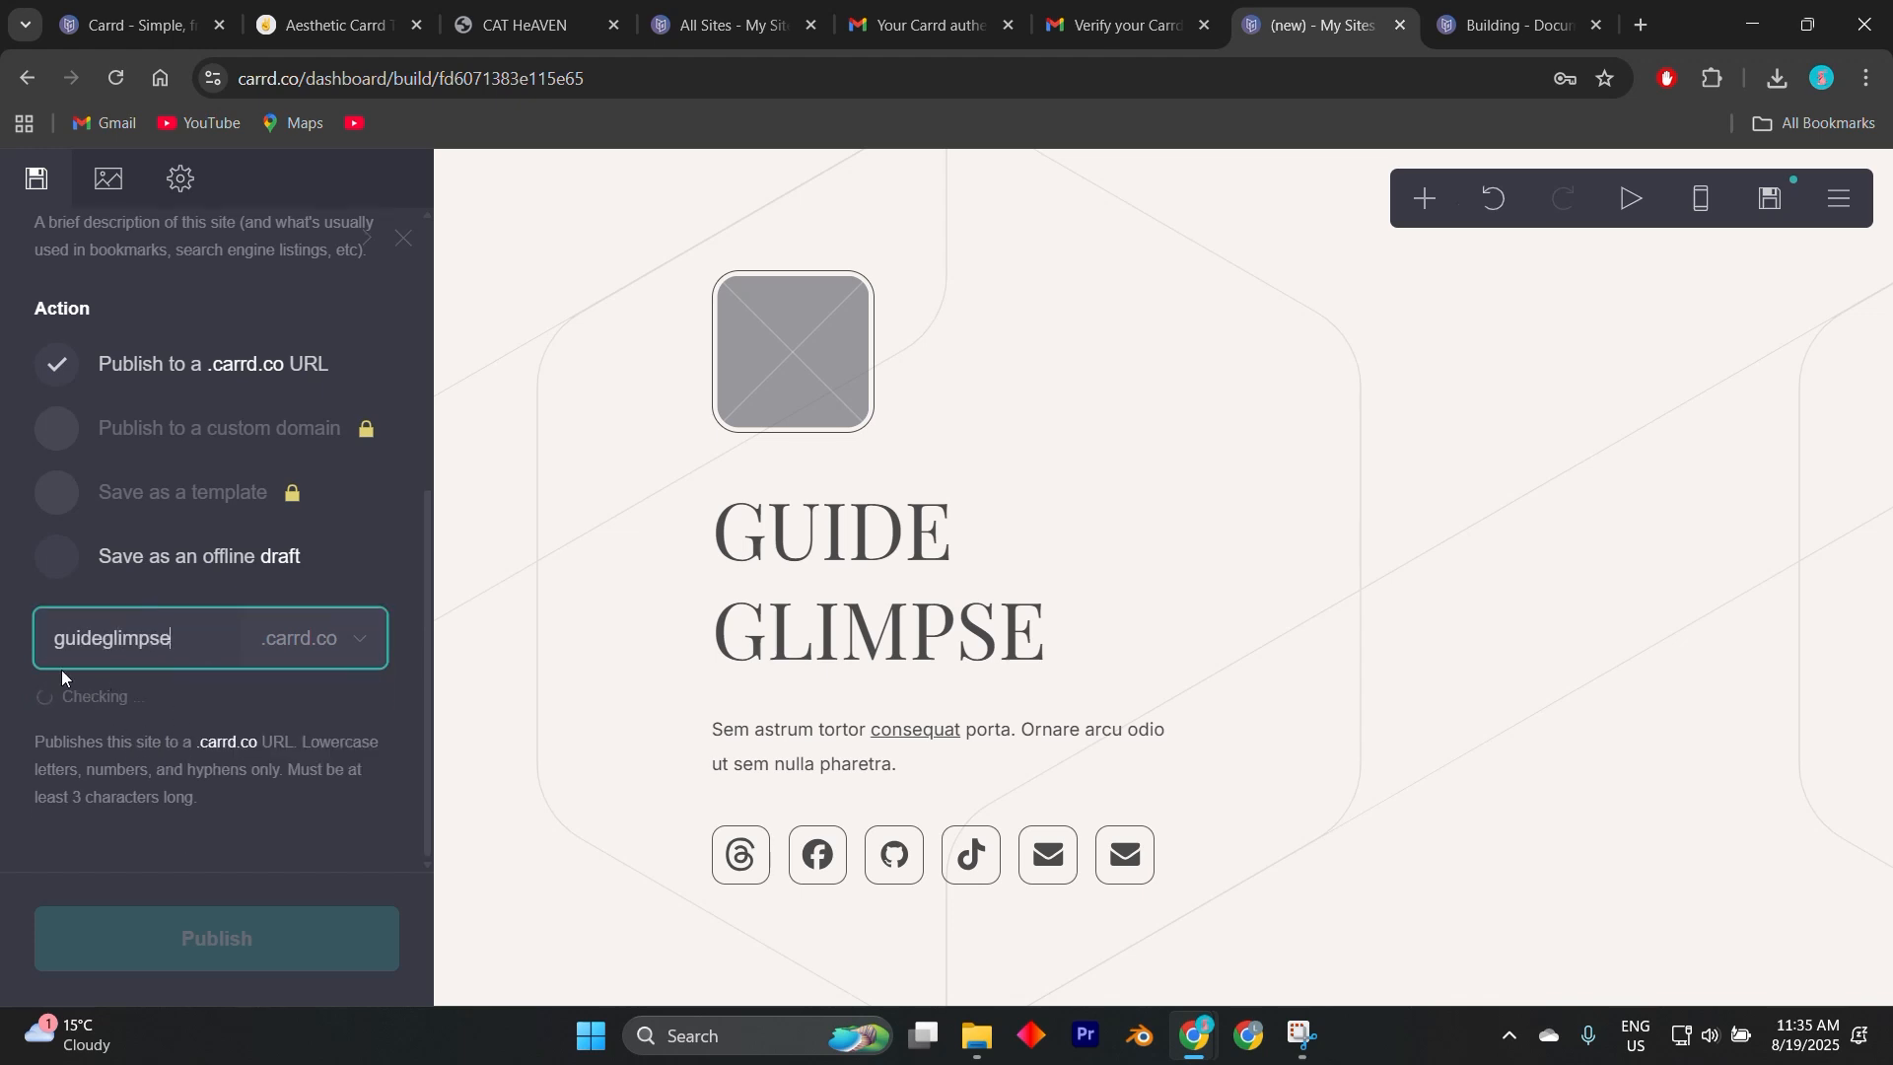
click(56, 370)
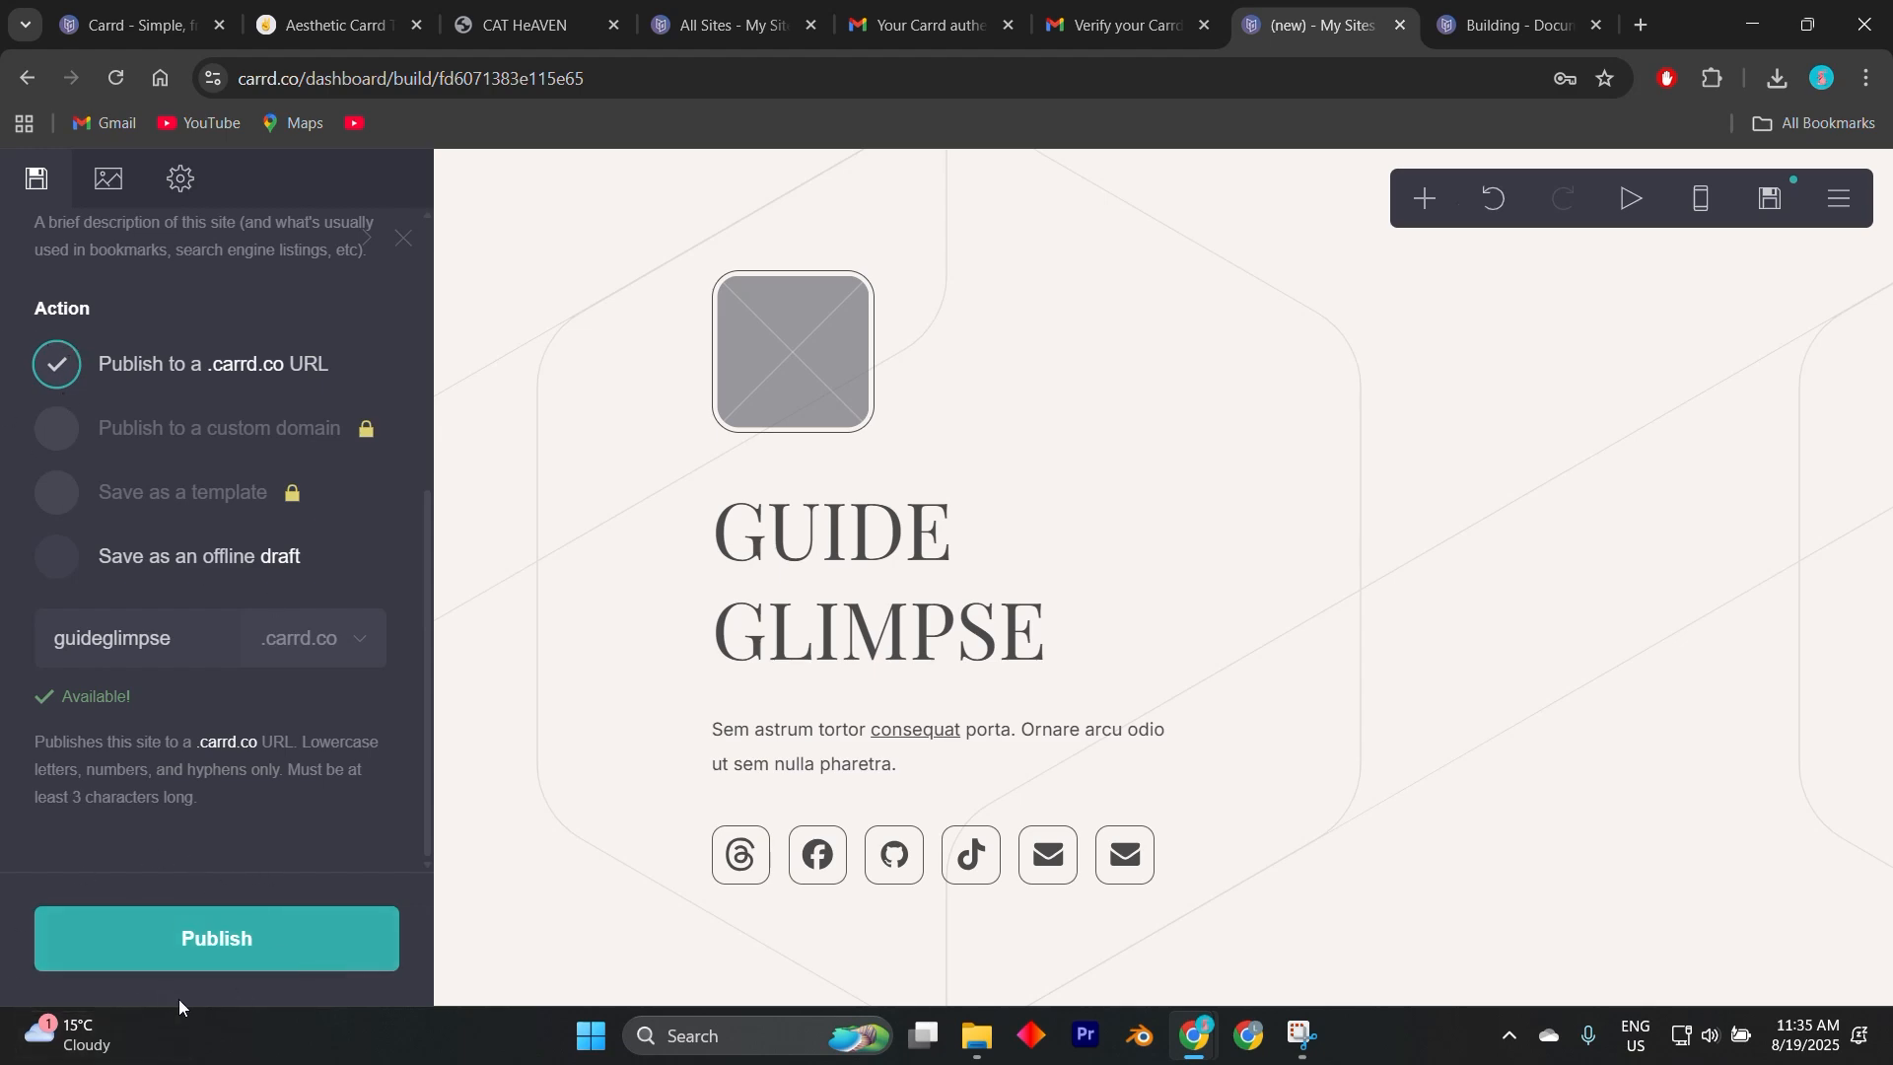
Try to publish the site, dismiss the unfinished-element notice, and open the settings of the placeholder image.
click(180, 962)
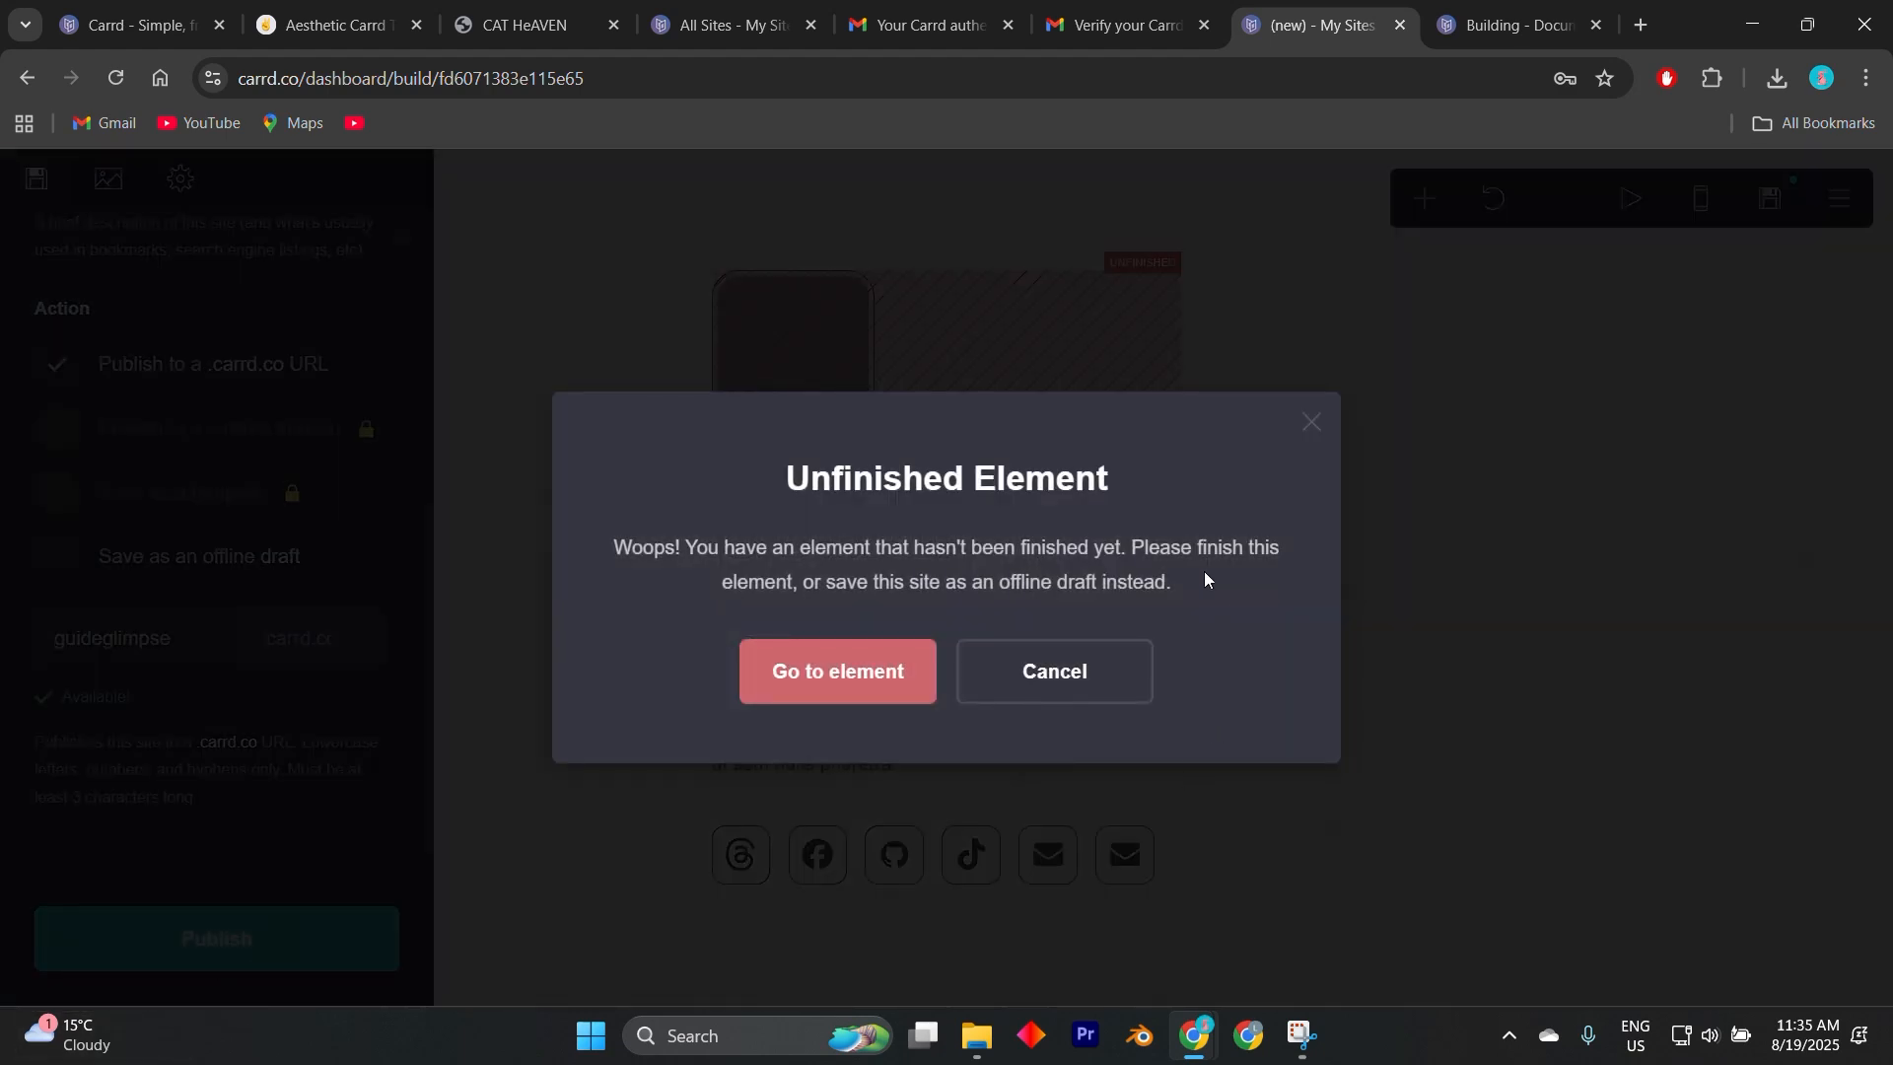
click(1055, 686)
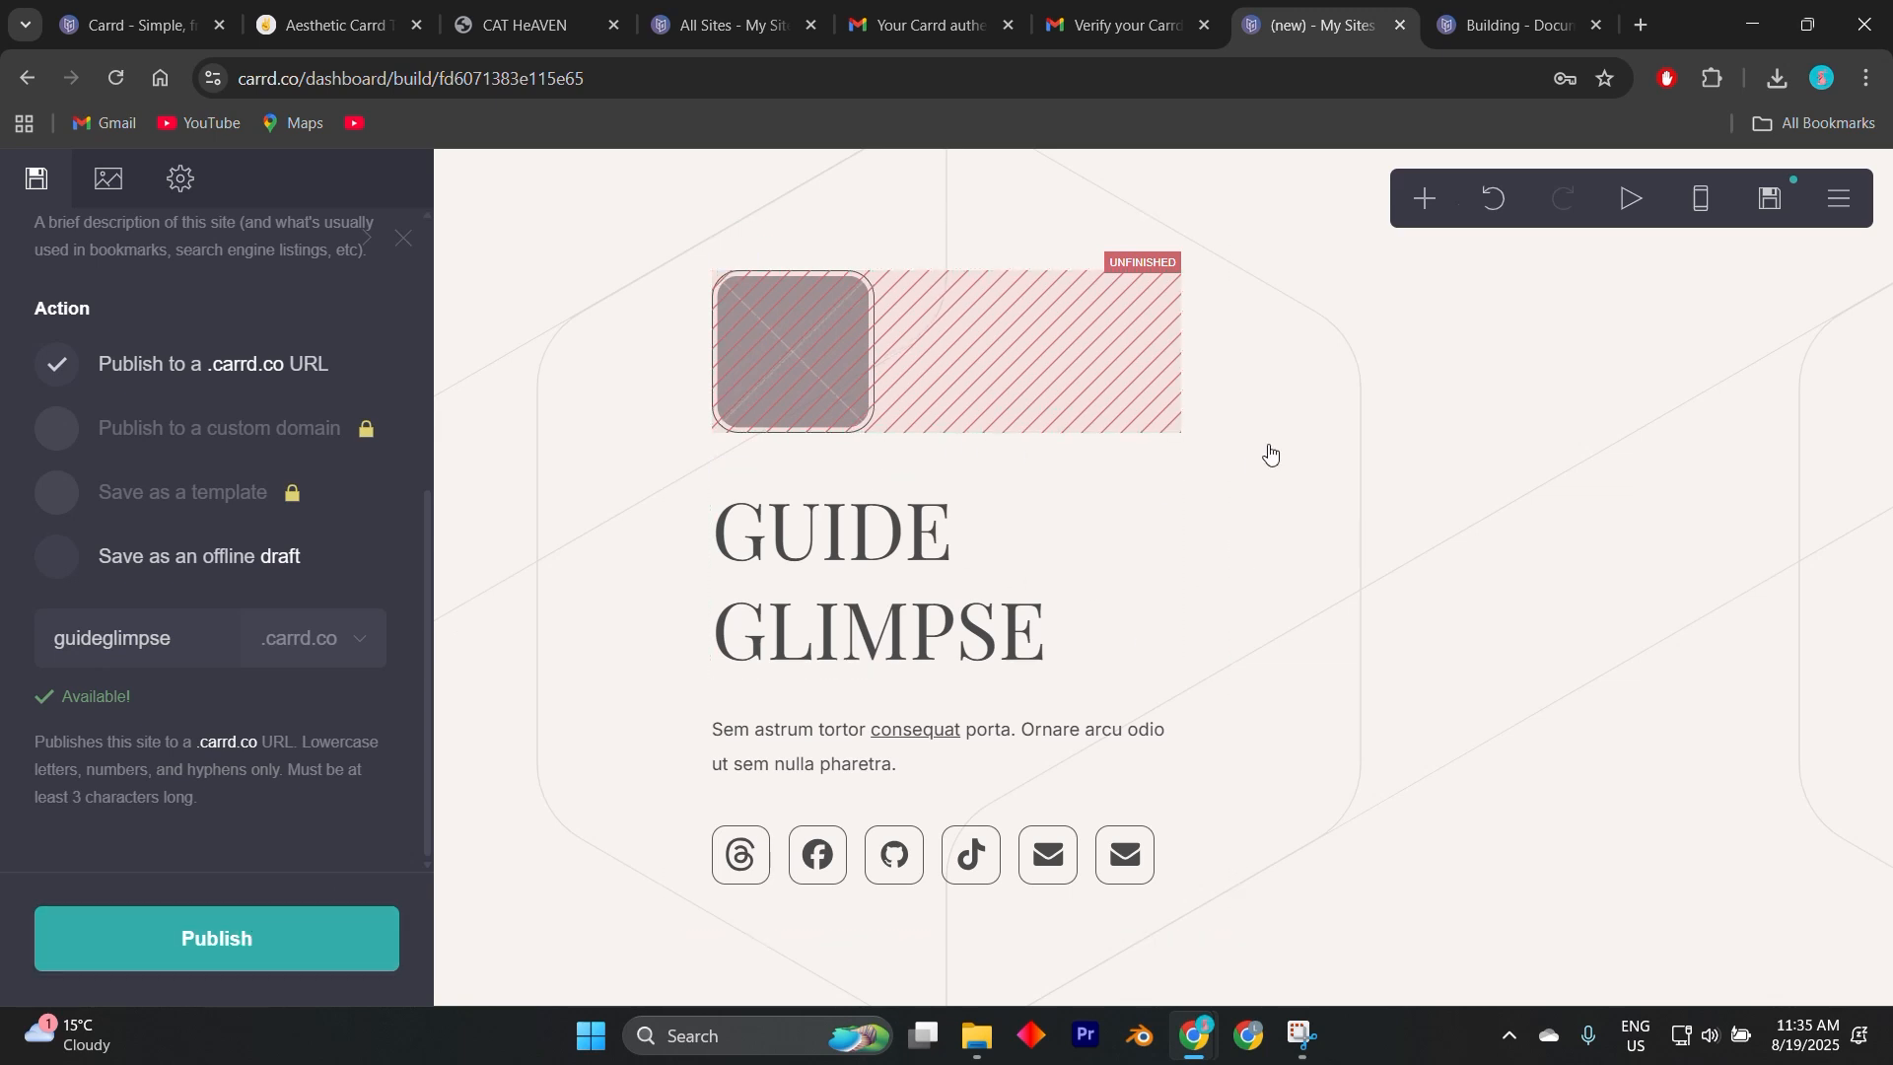
click(1078, 339)
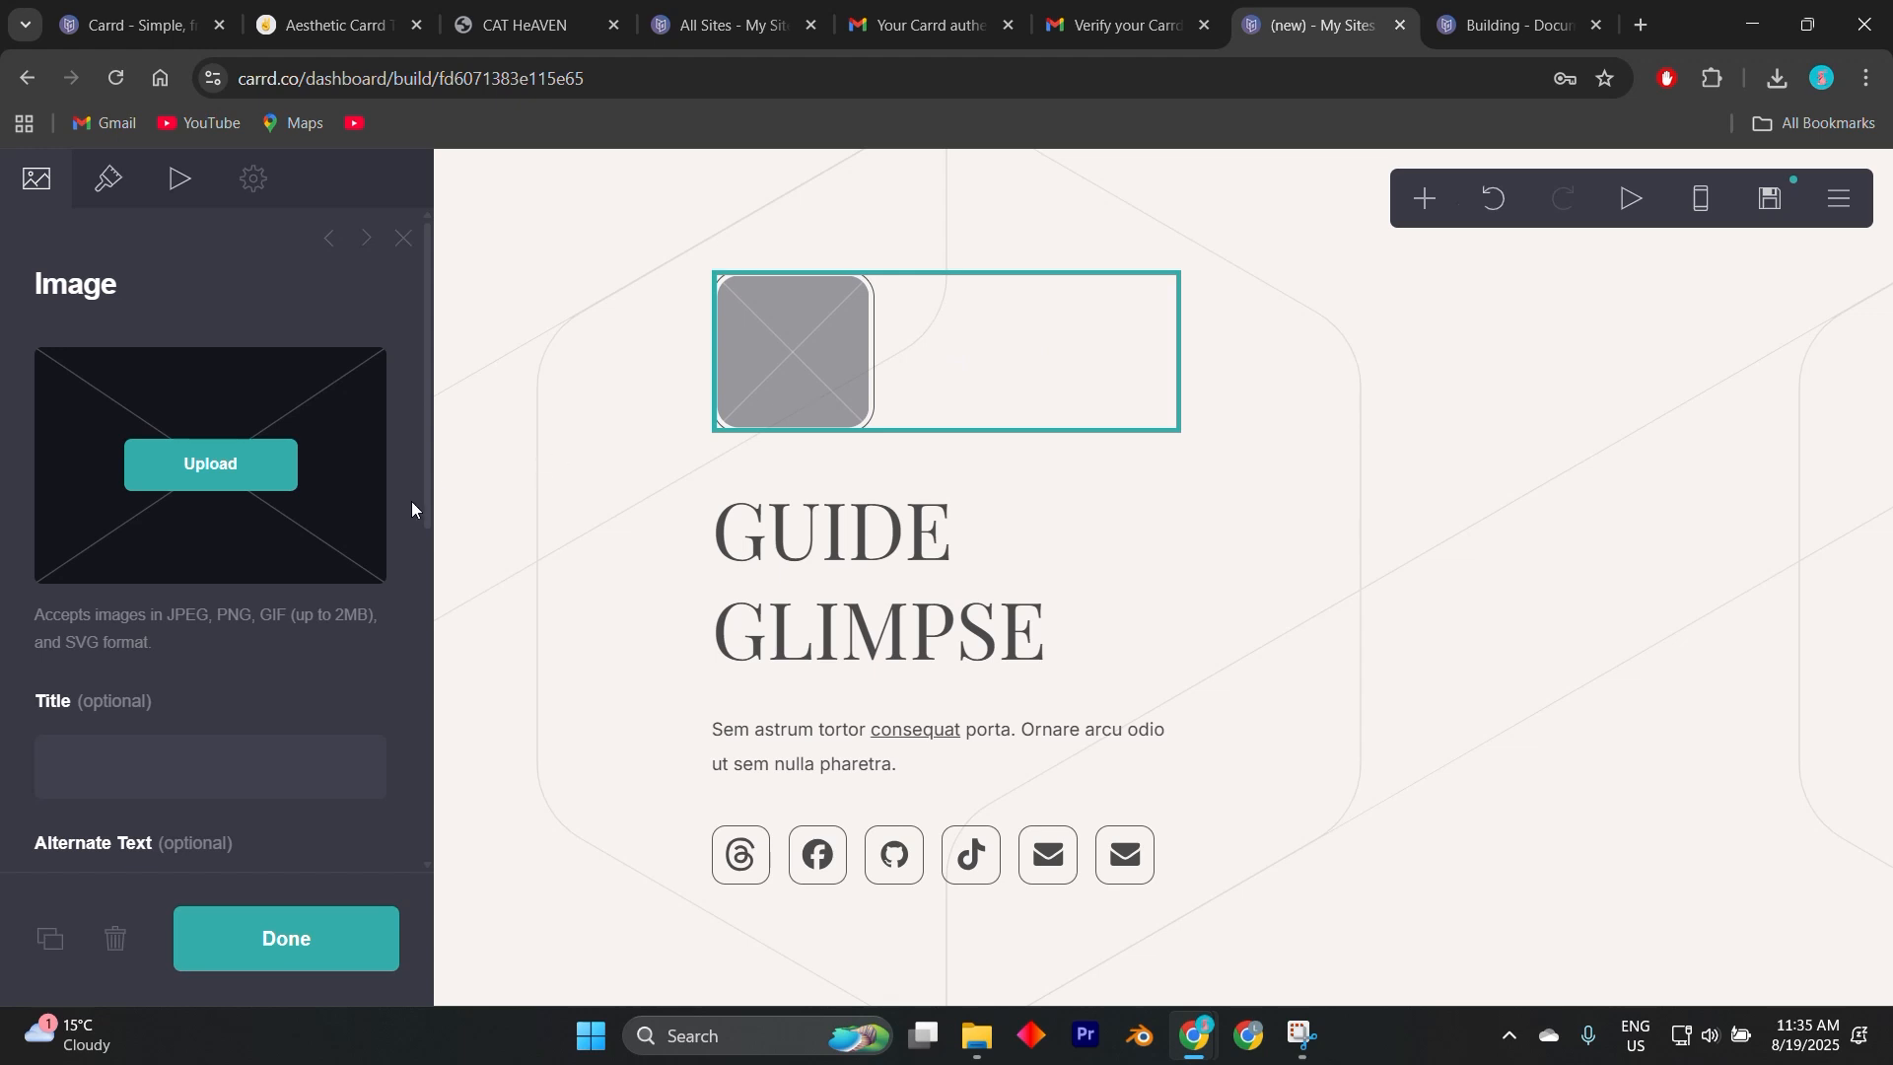
Inspect the title and paragraph text elements in turn, in both the desktop view and the mobile view.
click(1067, 619)
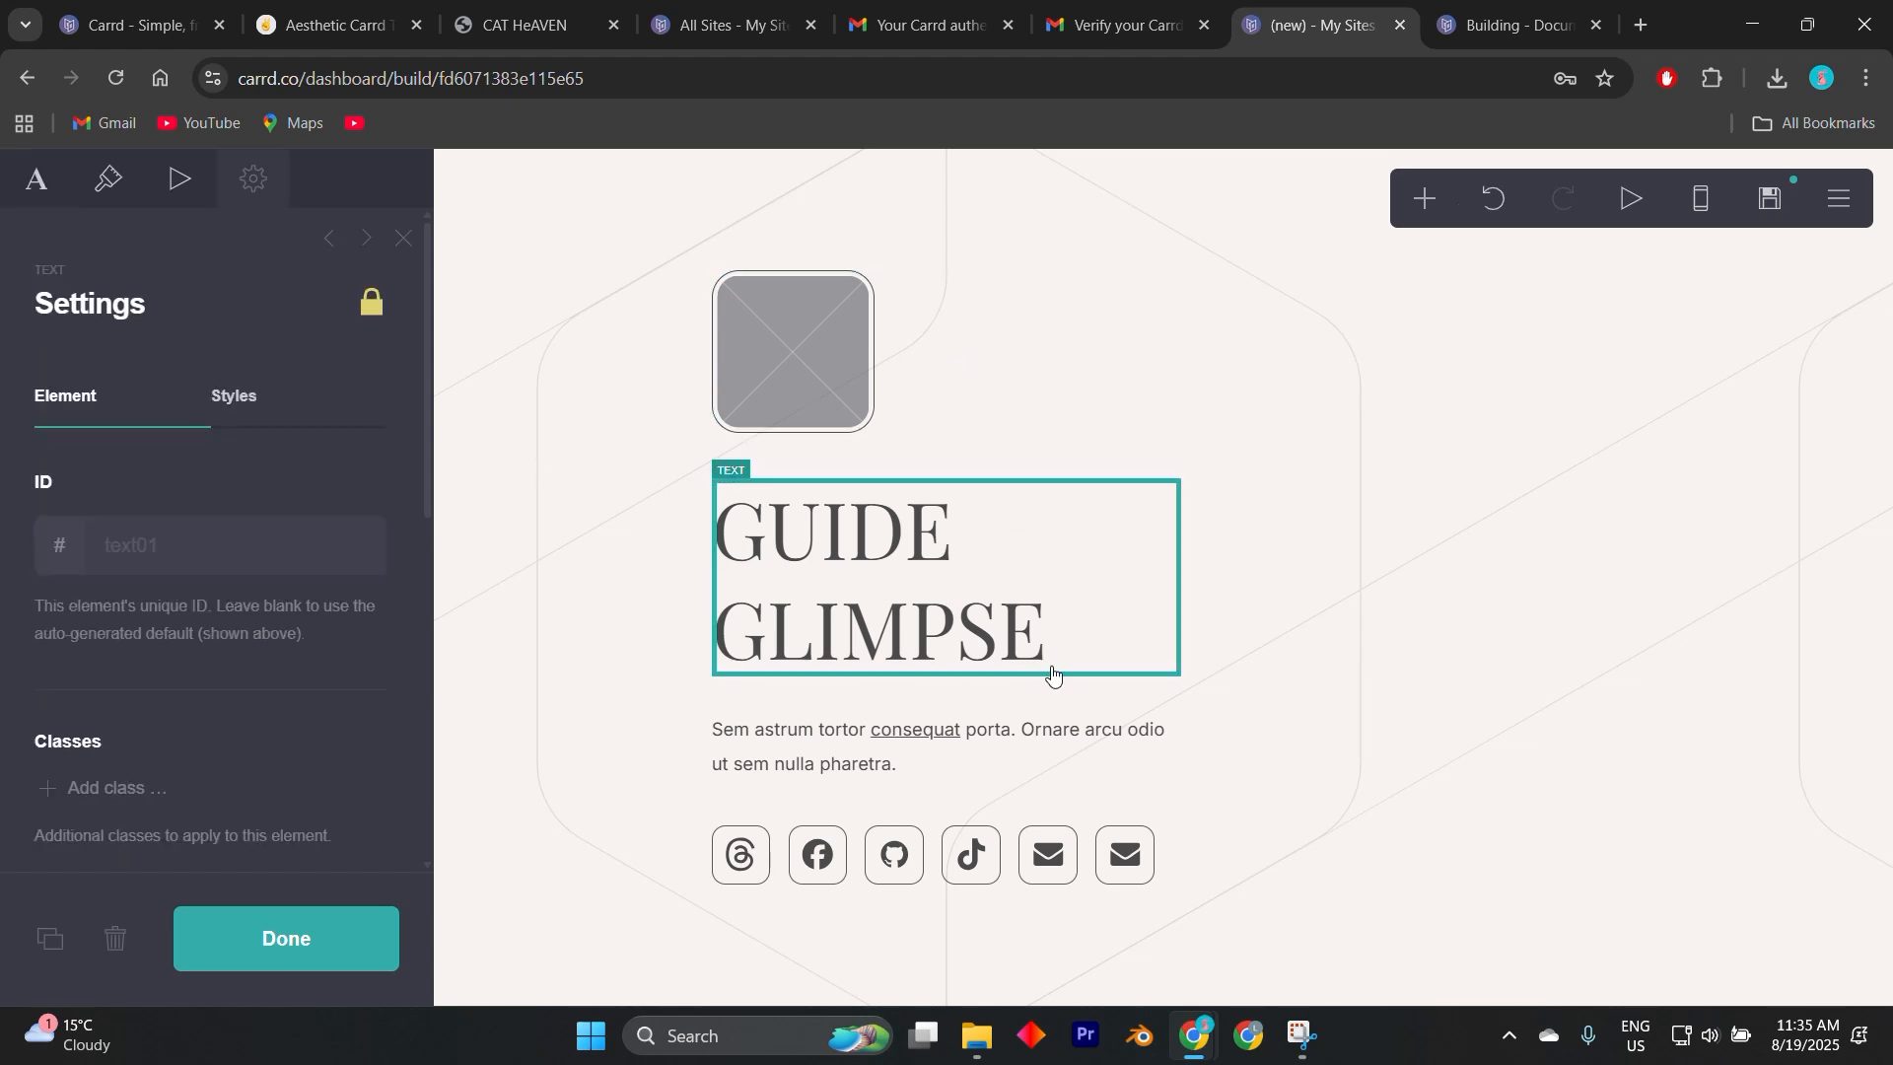
click(915, 746)
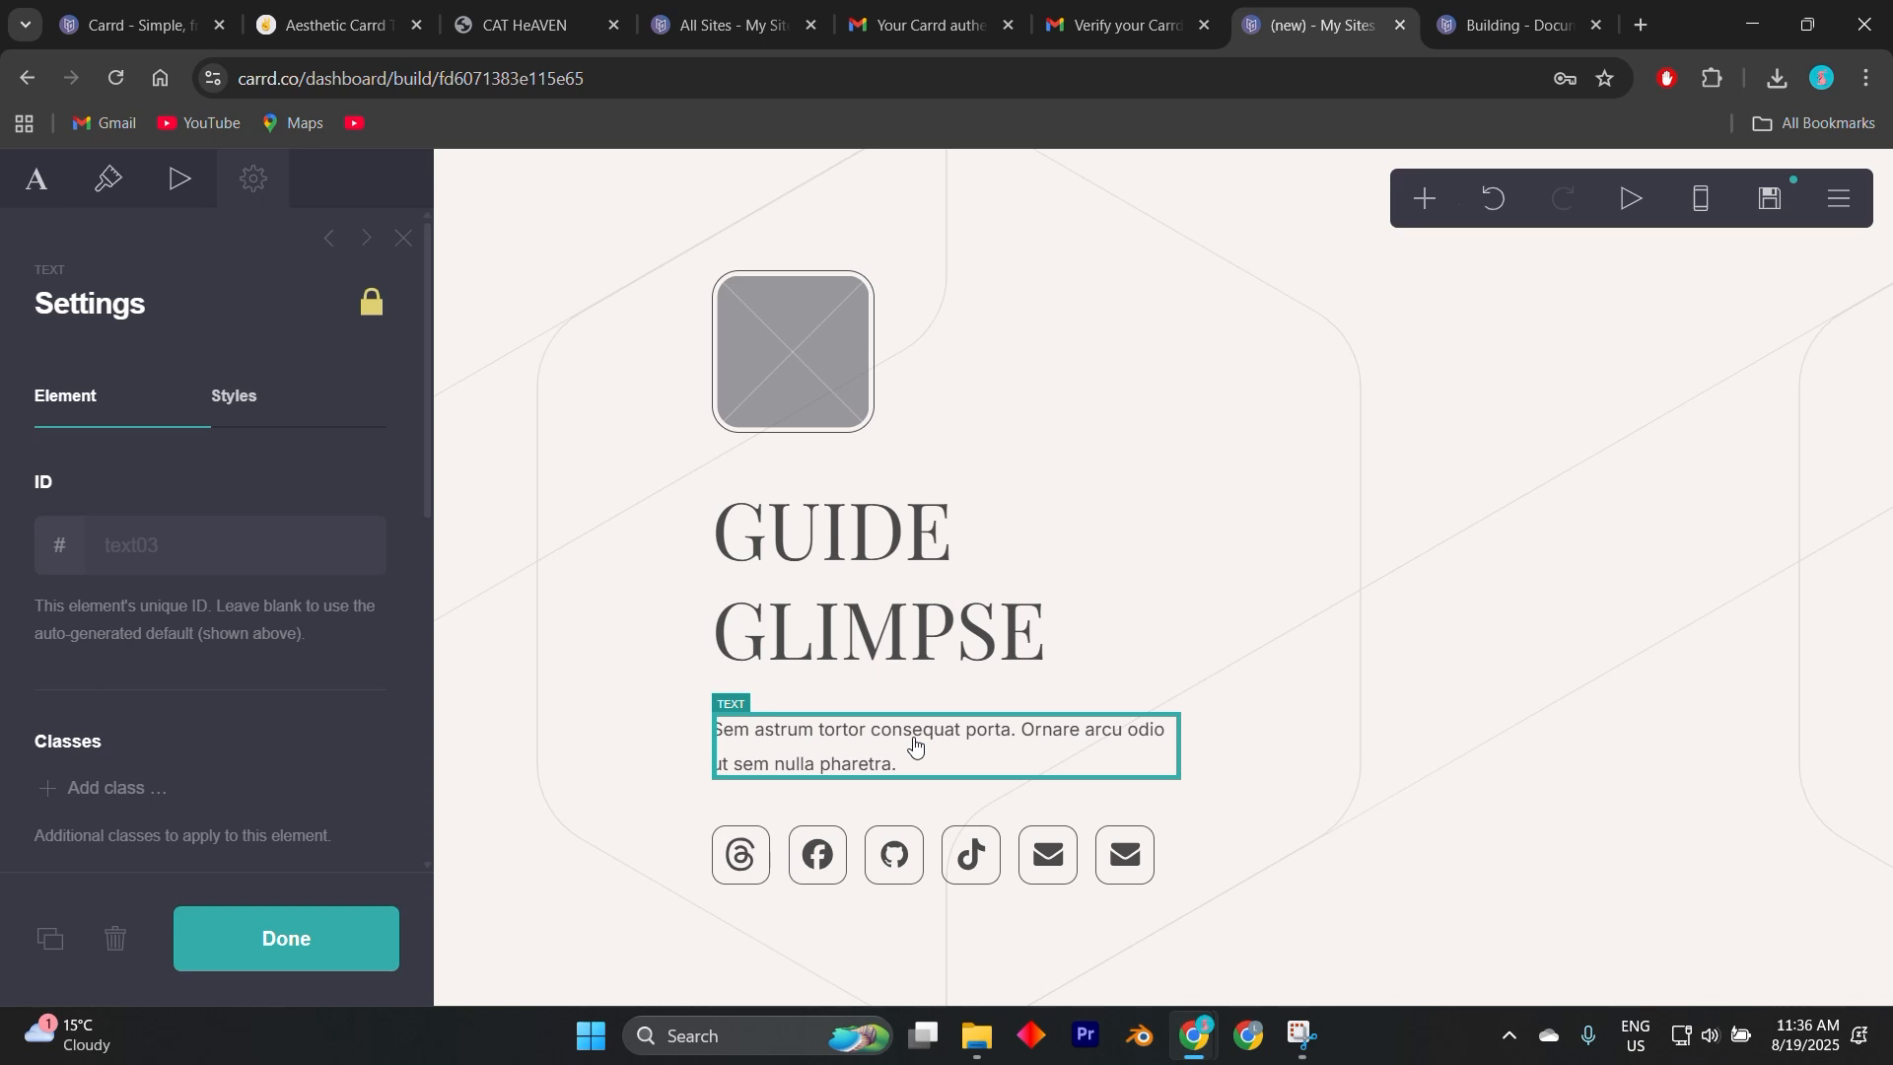
click(986, 612)
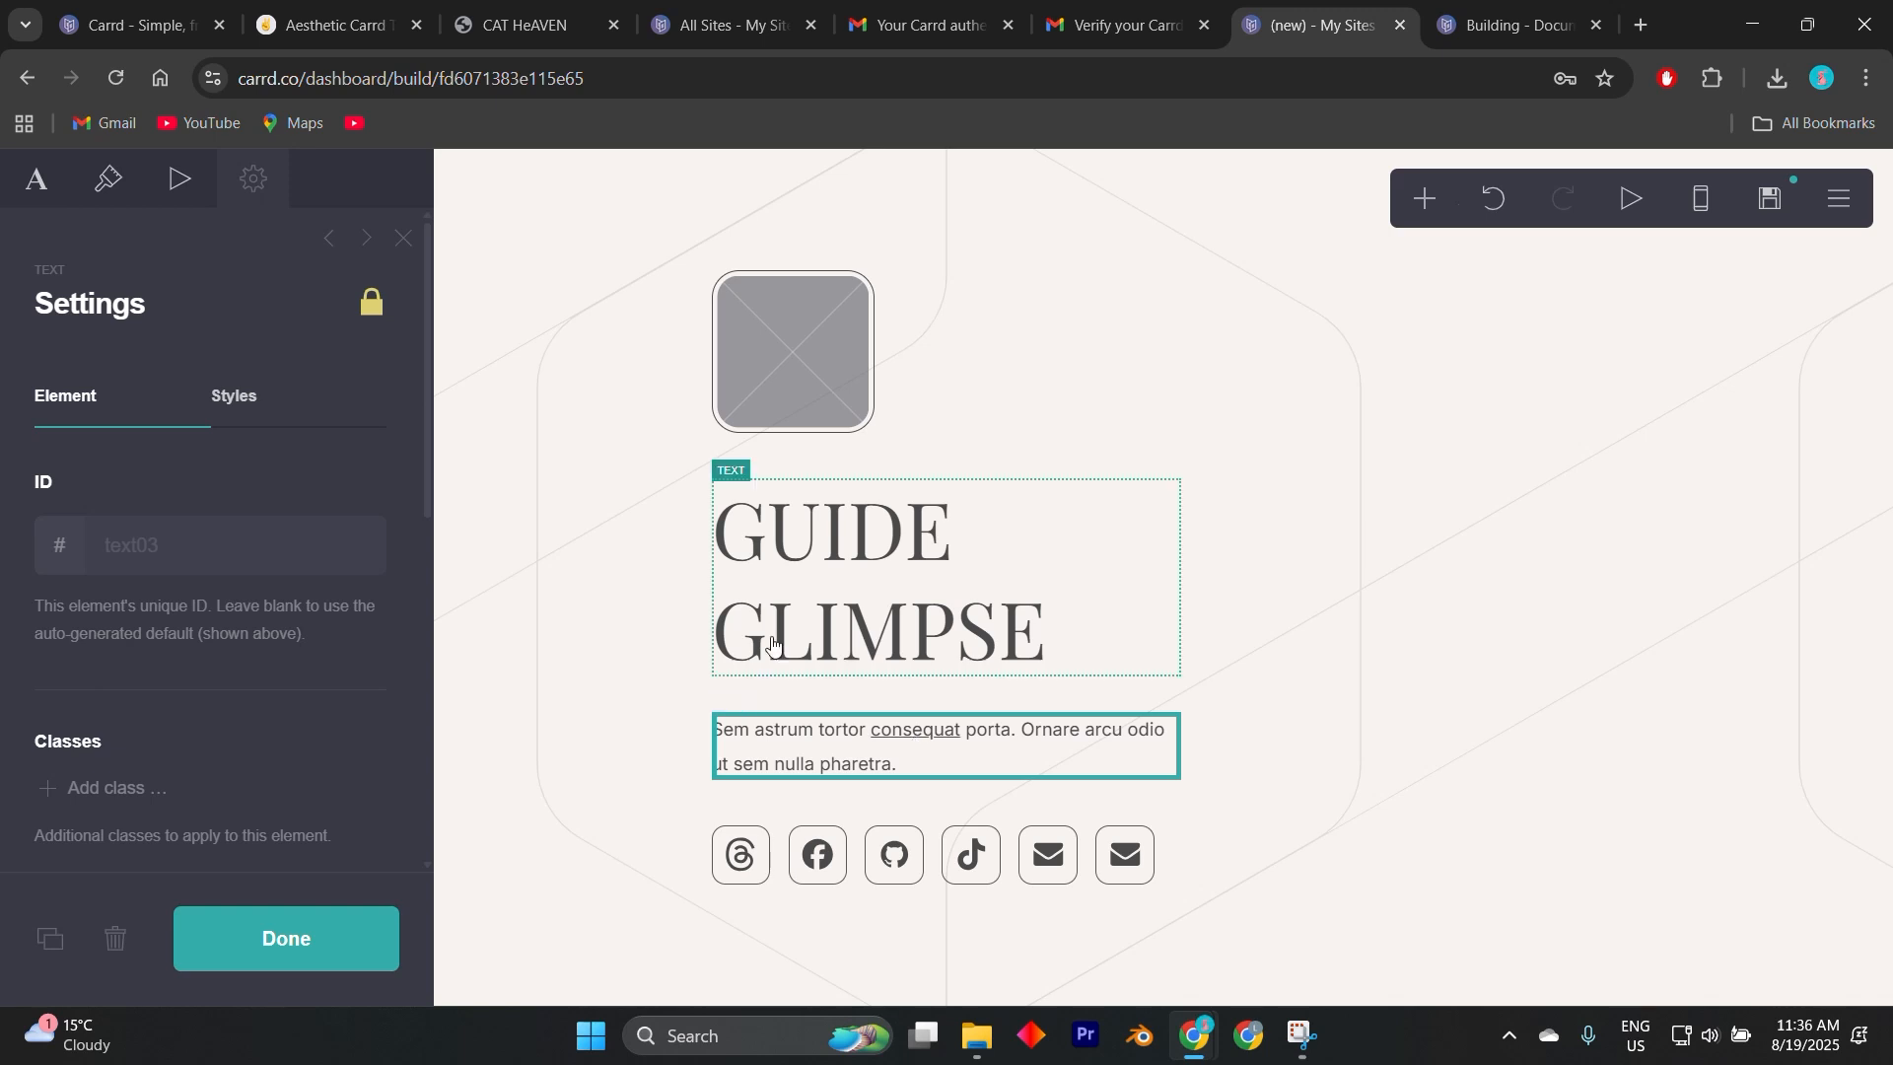
click(1688, 211)
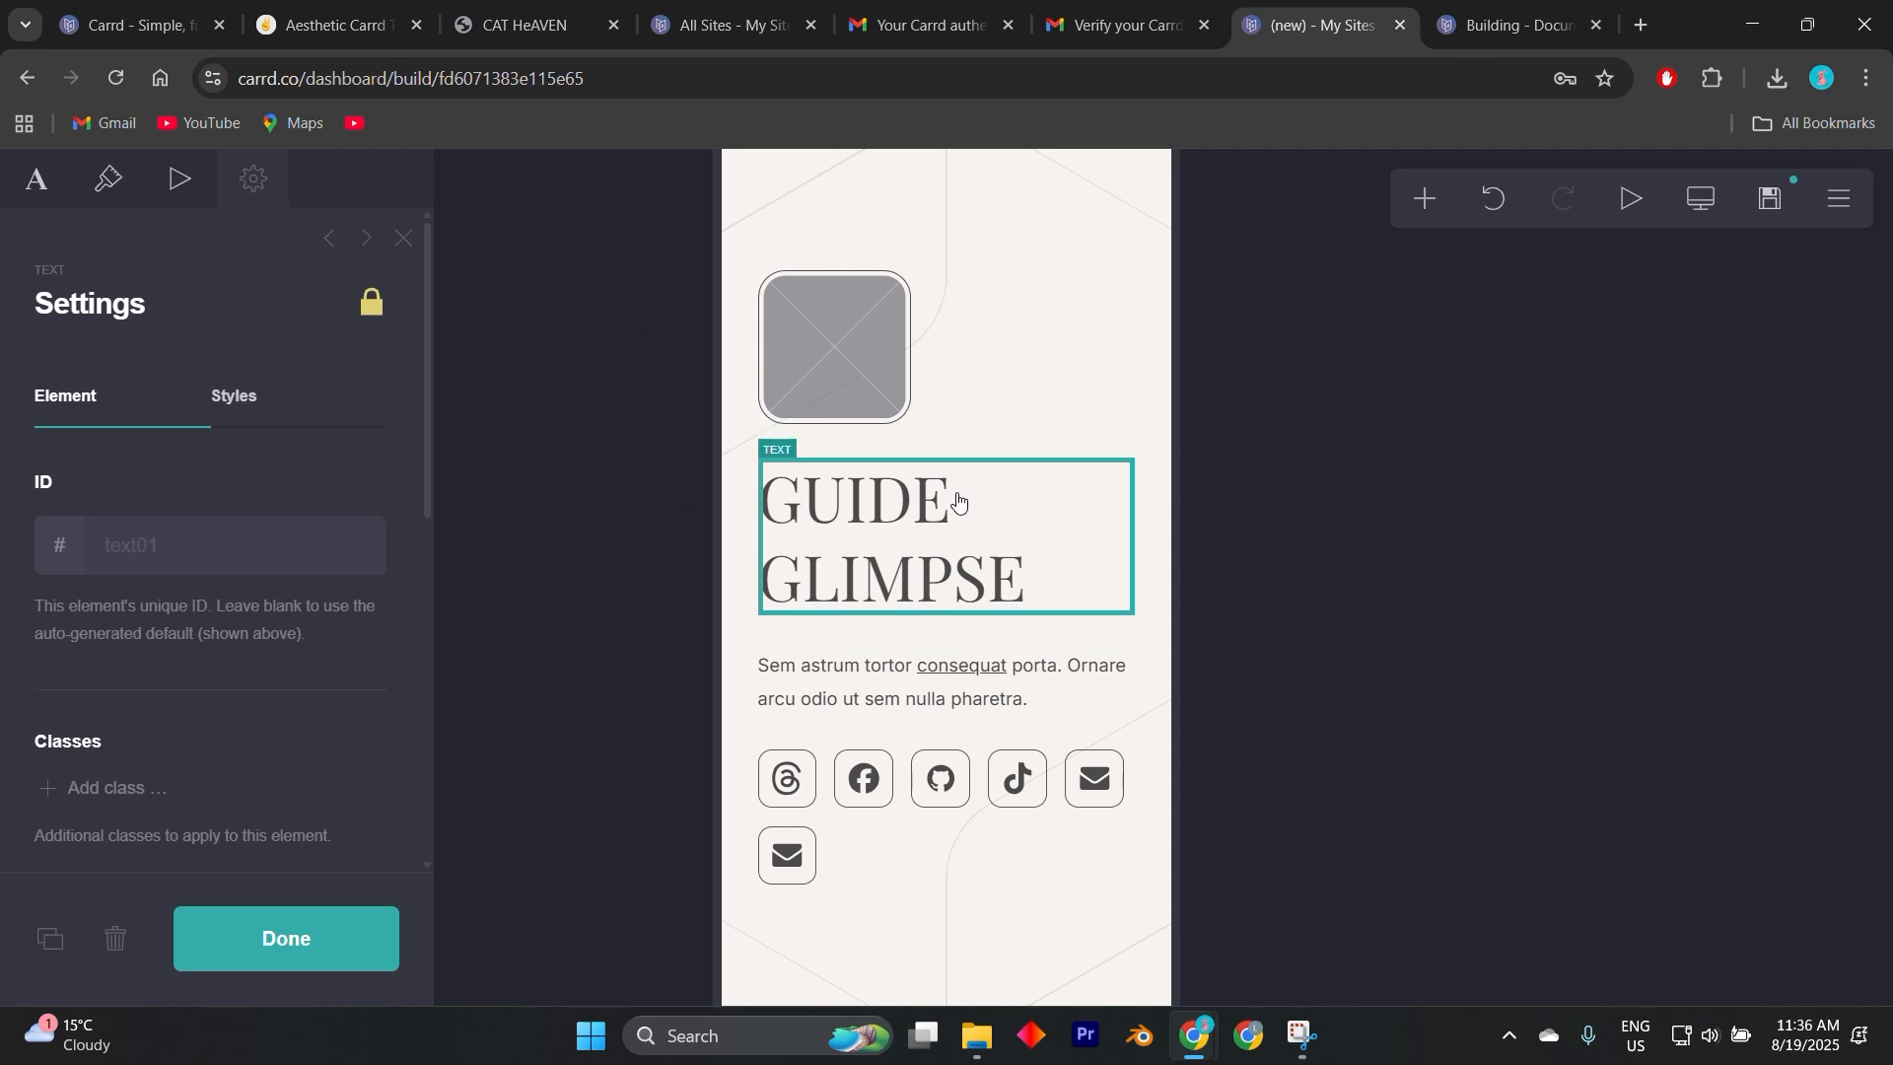
click(905, 681)
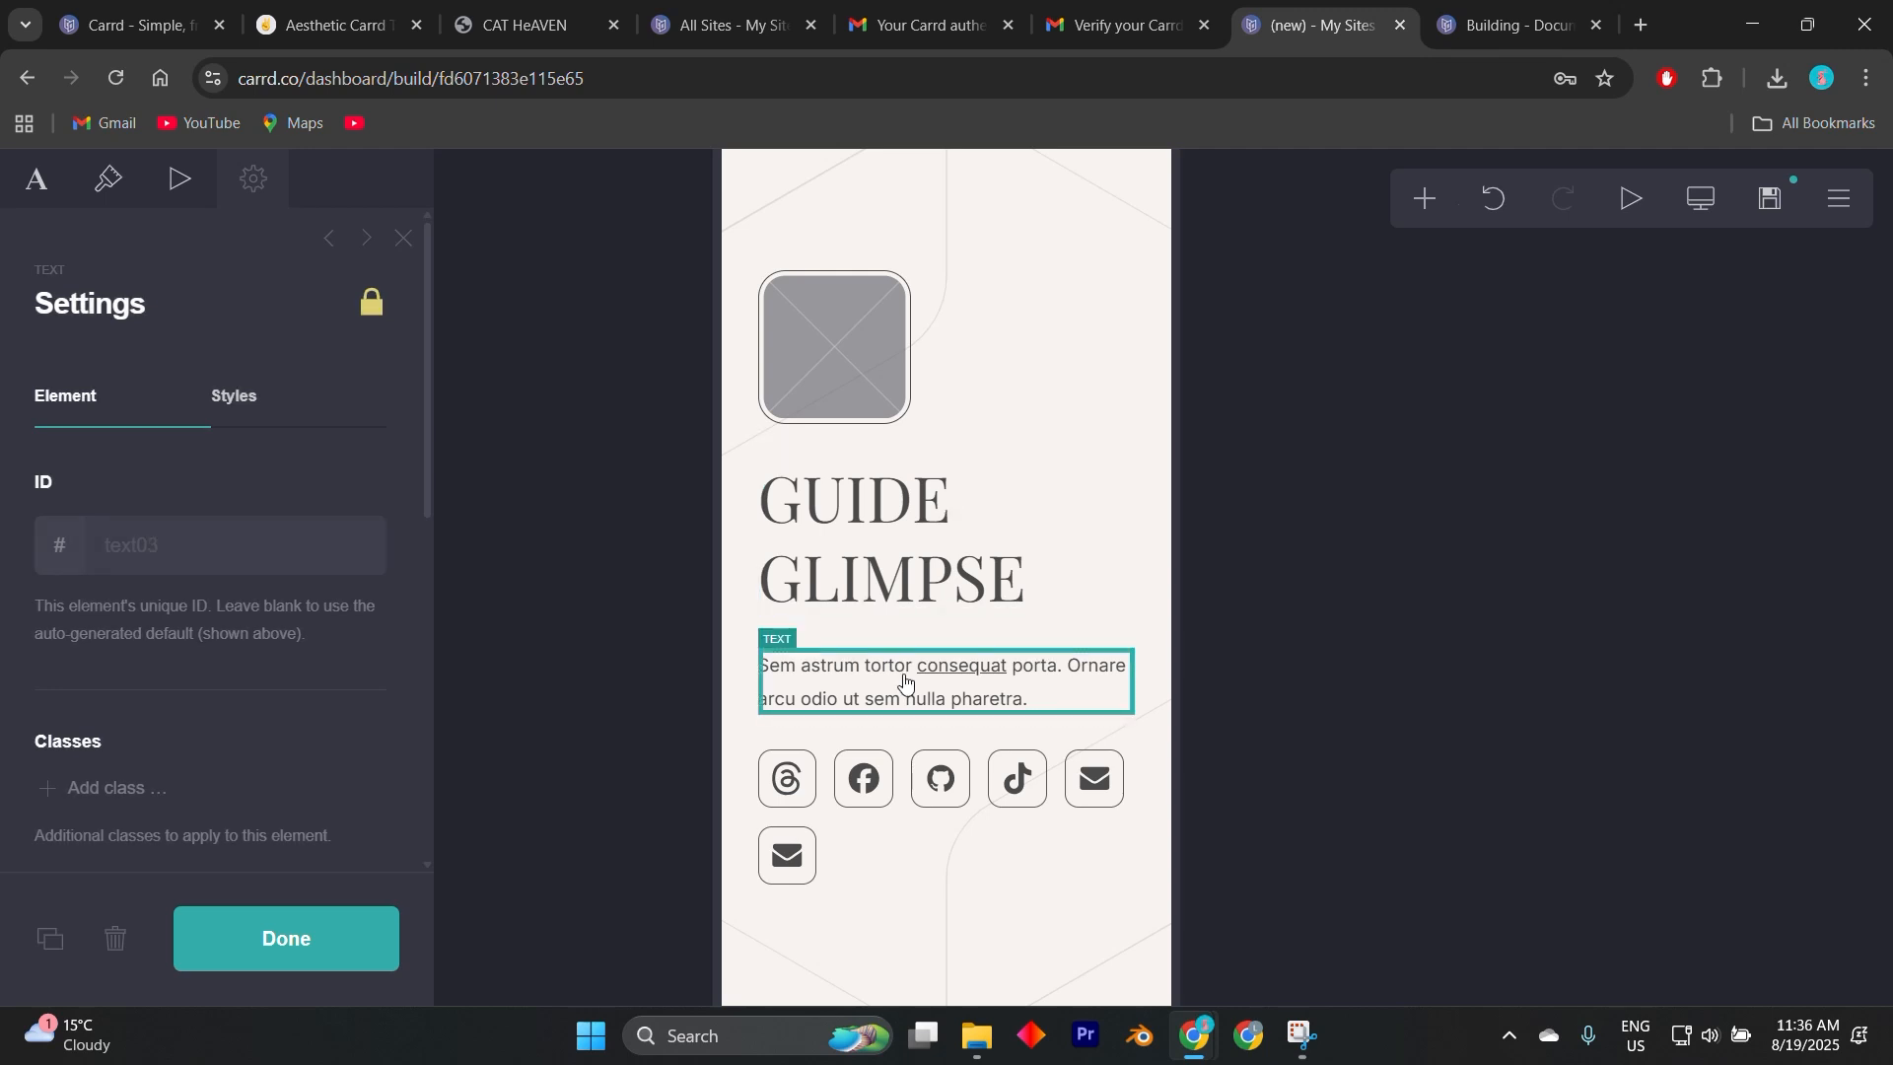
click(906, 535)
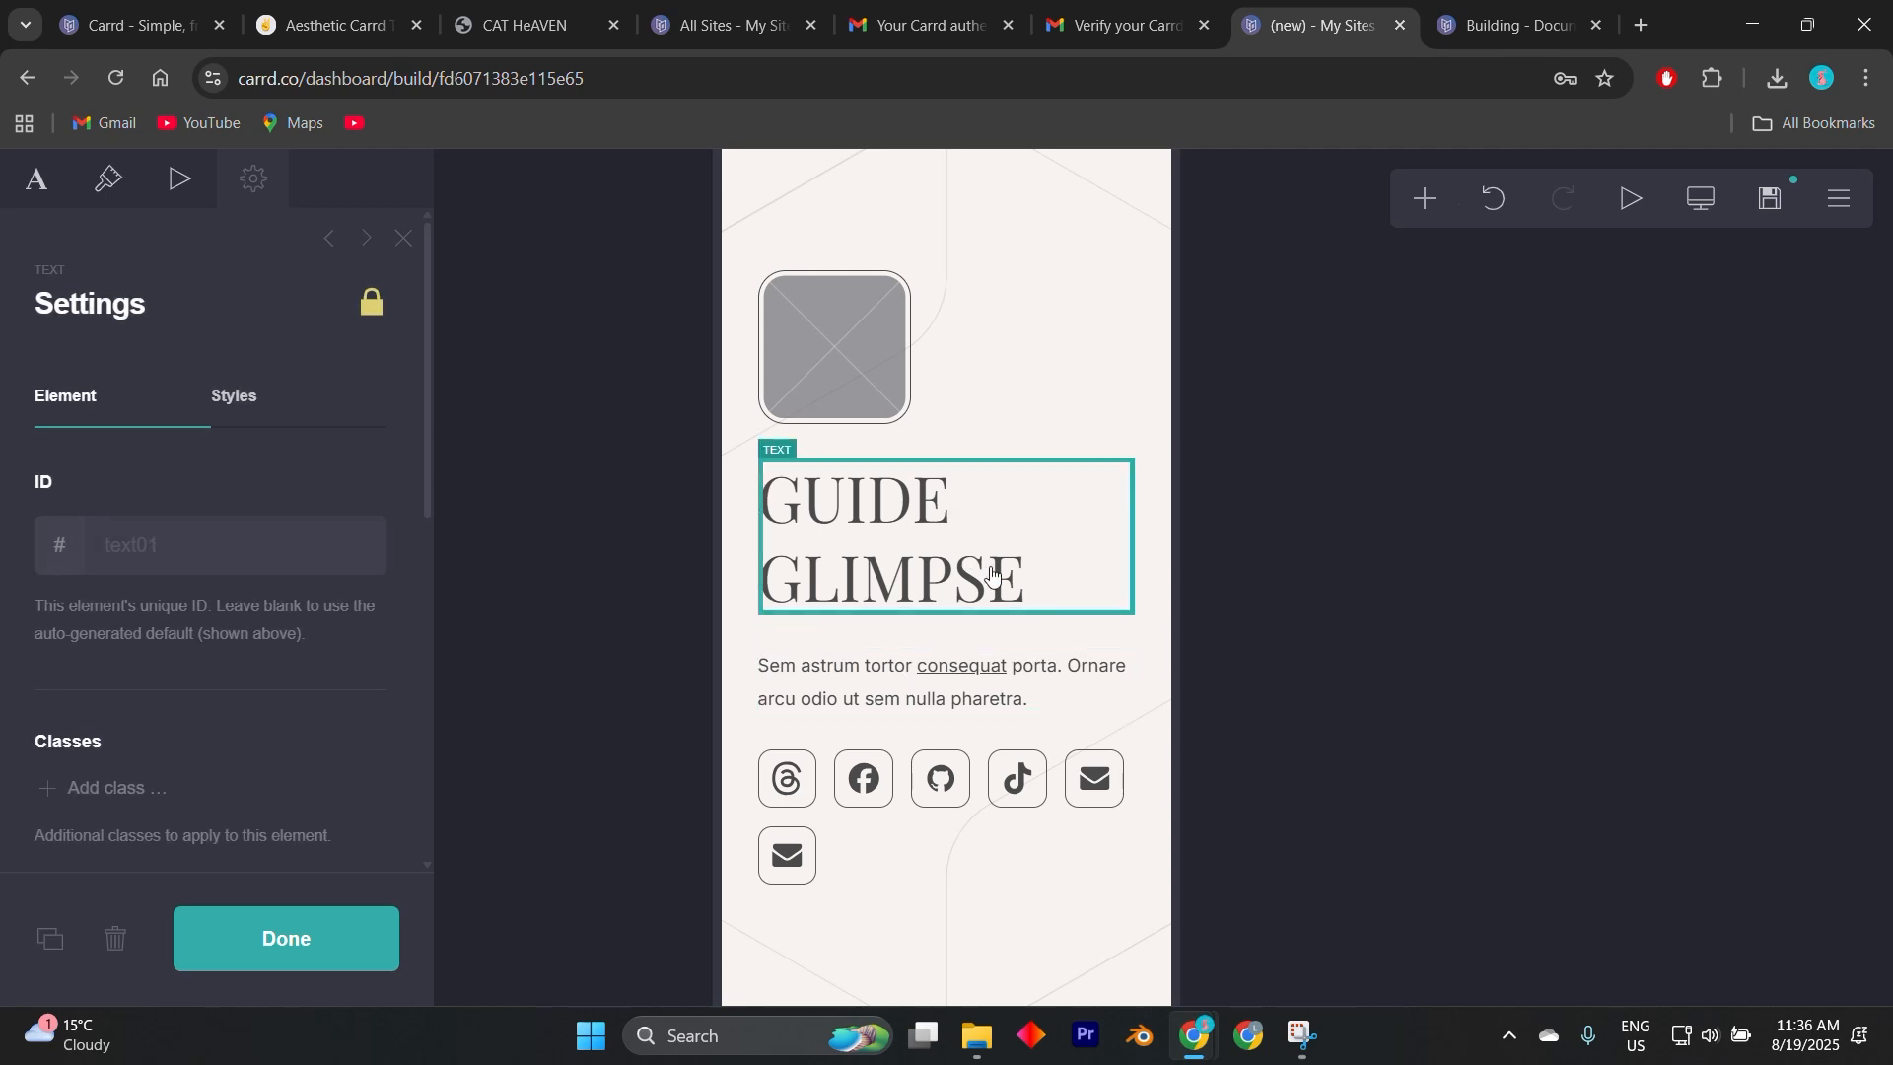
click(946, 703)
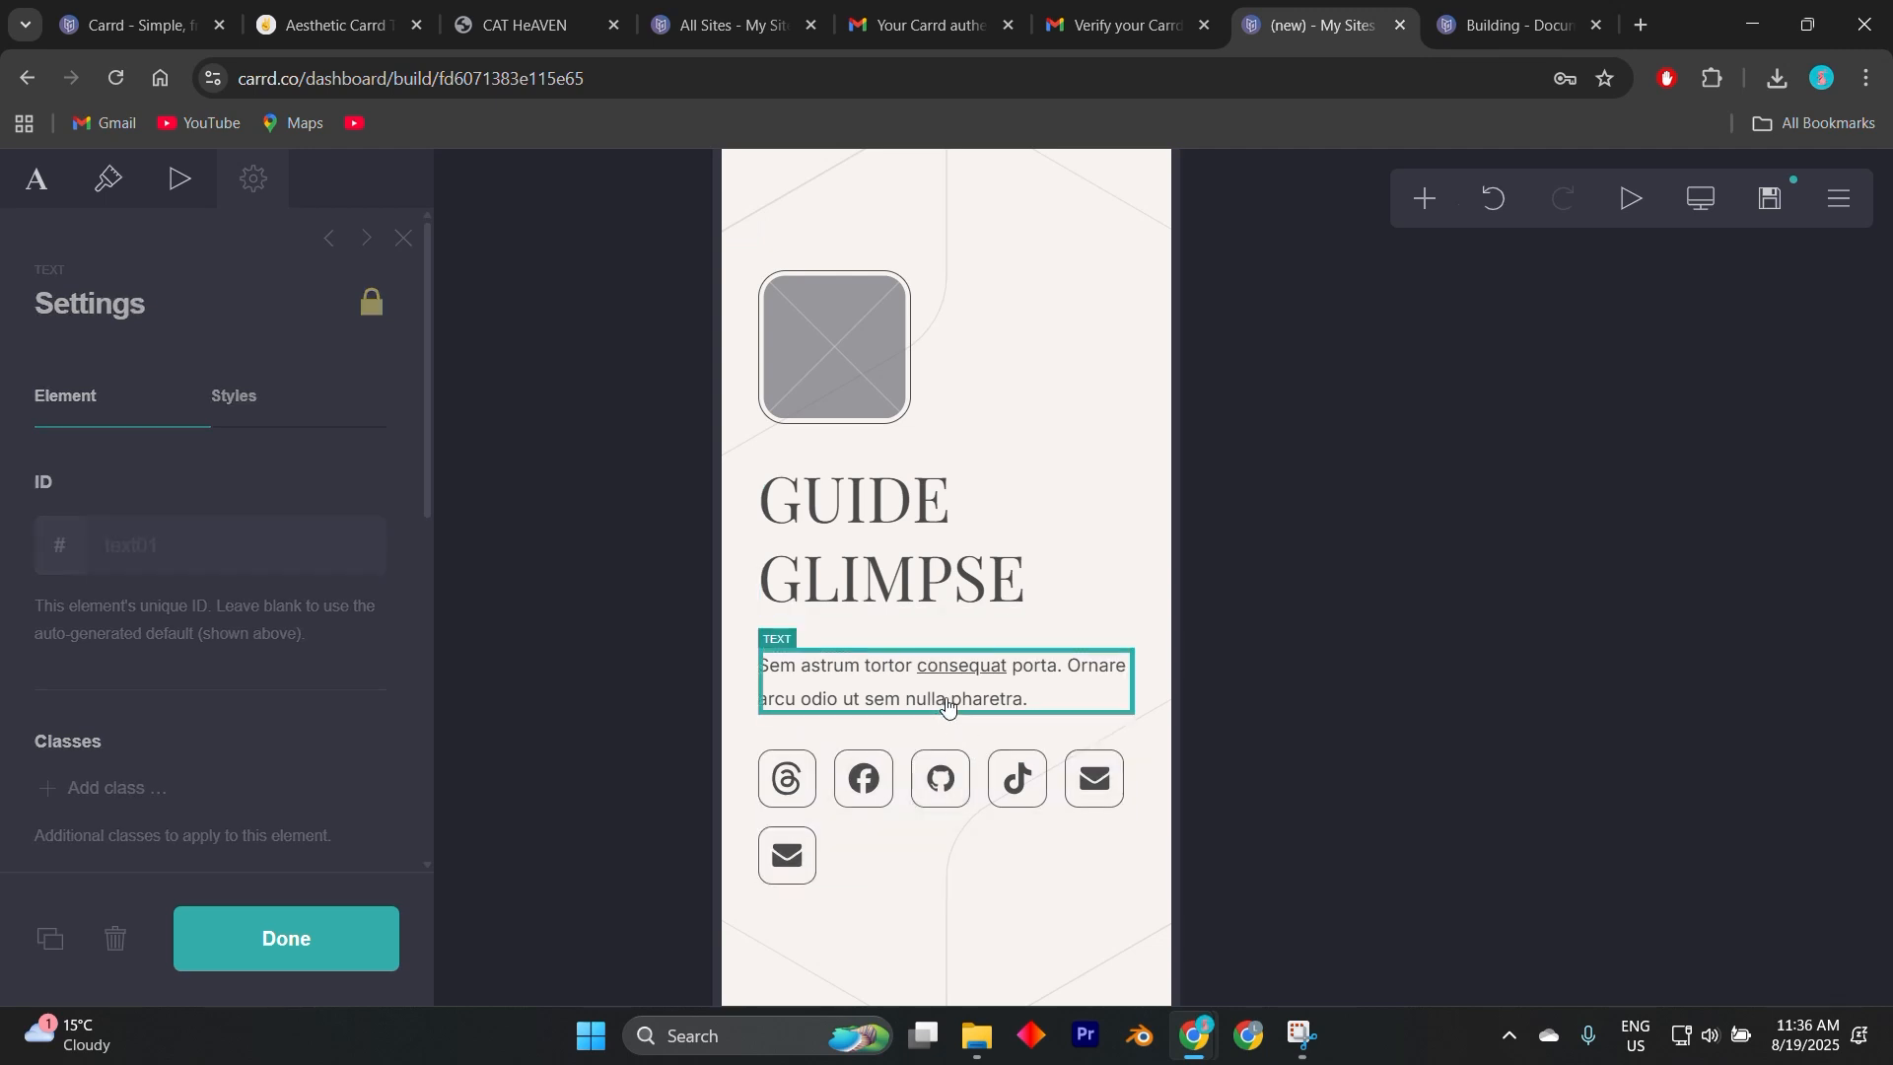
Revisit the publishing form, return to the desktop view, and open the page's style, position and width settings.
click(1783, 189)
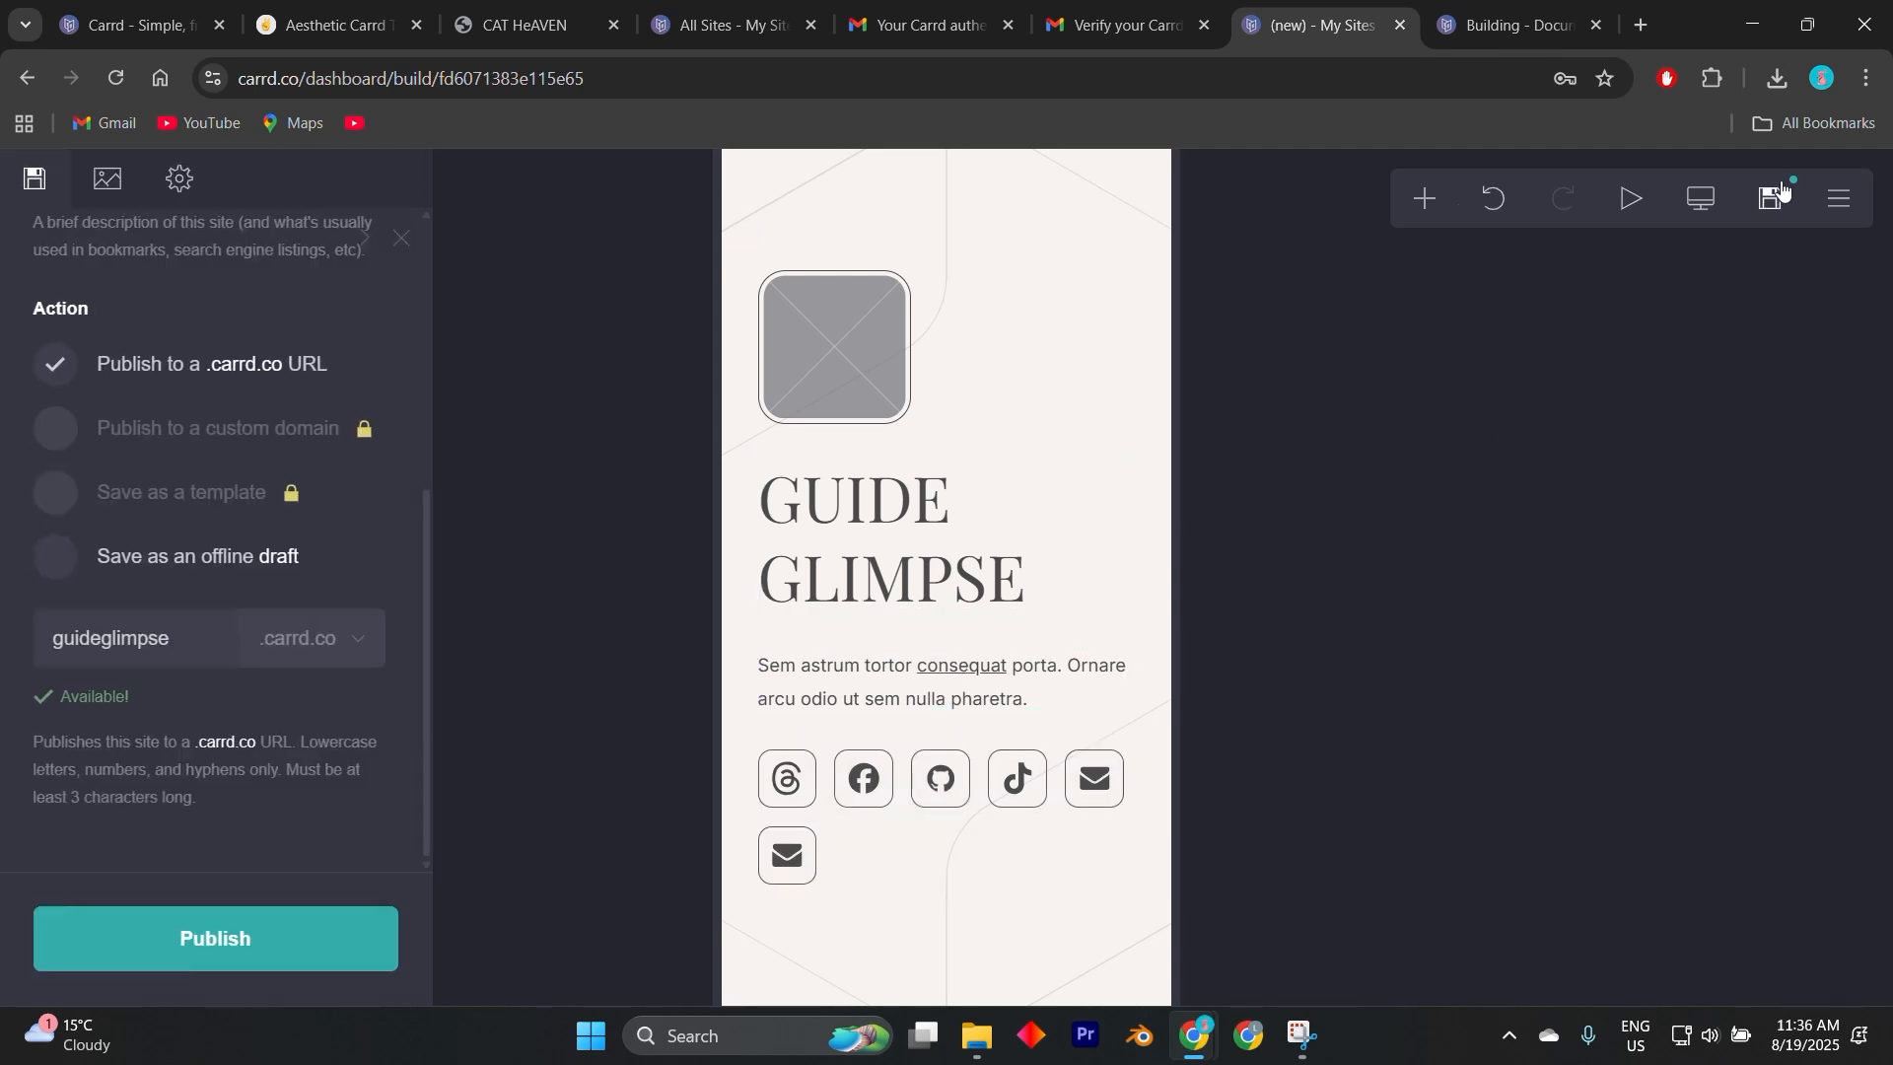
click(1714, 202)
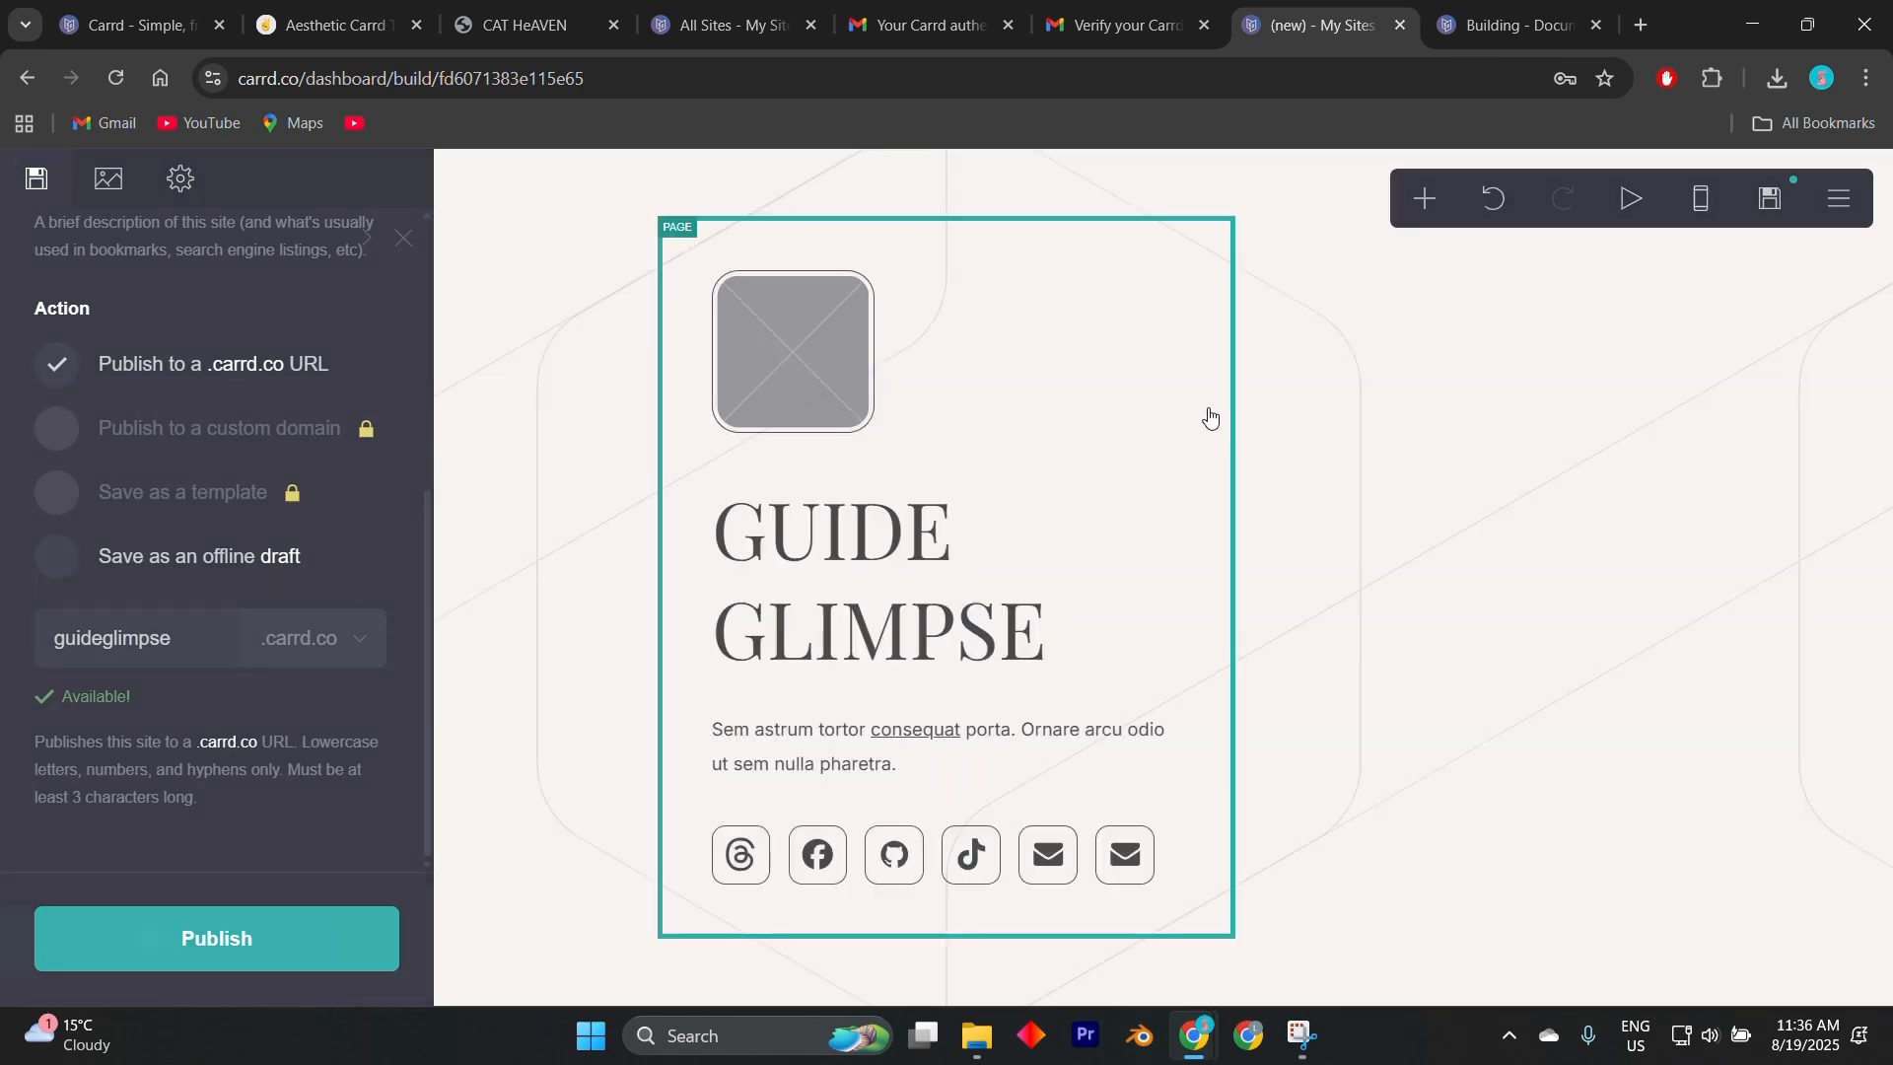
click(1209, 419)
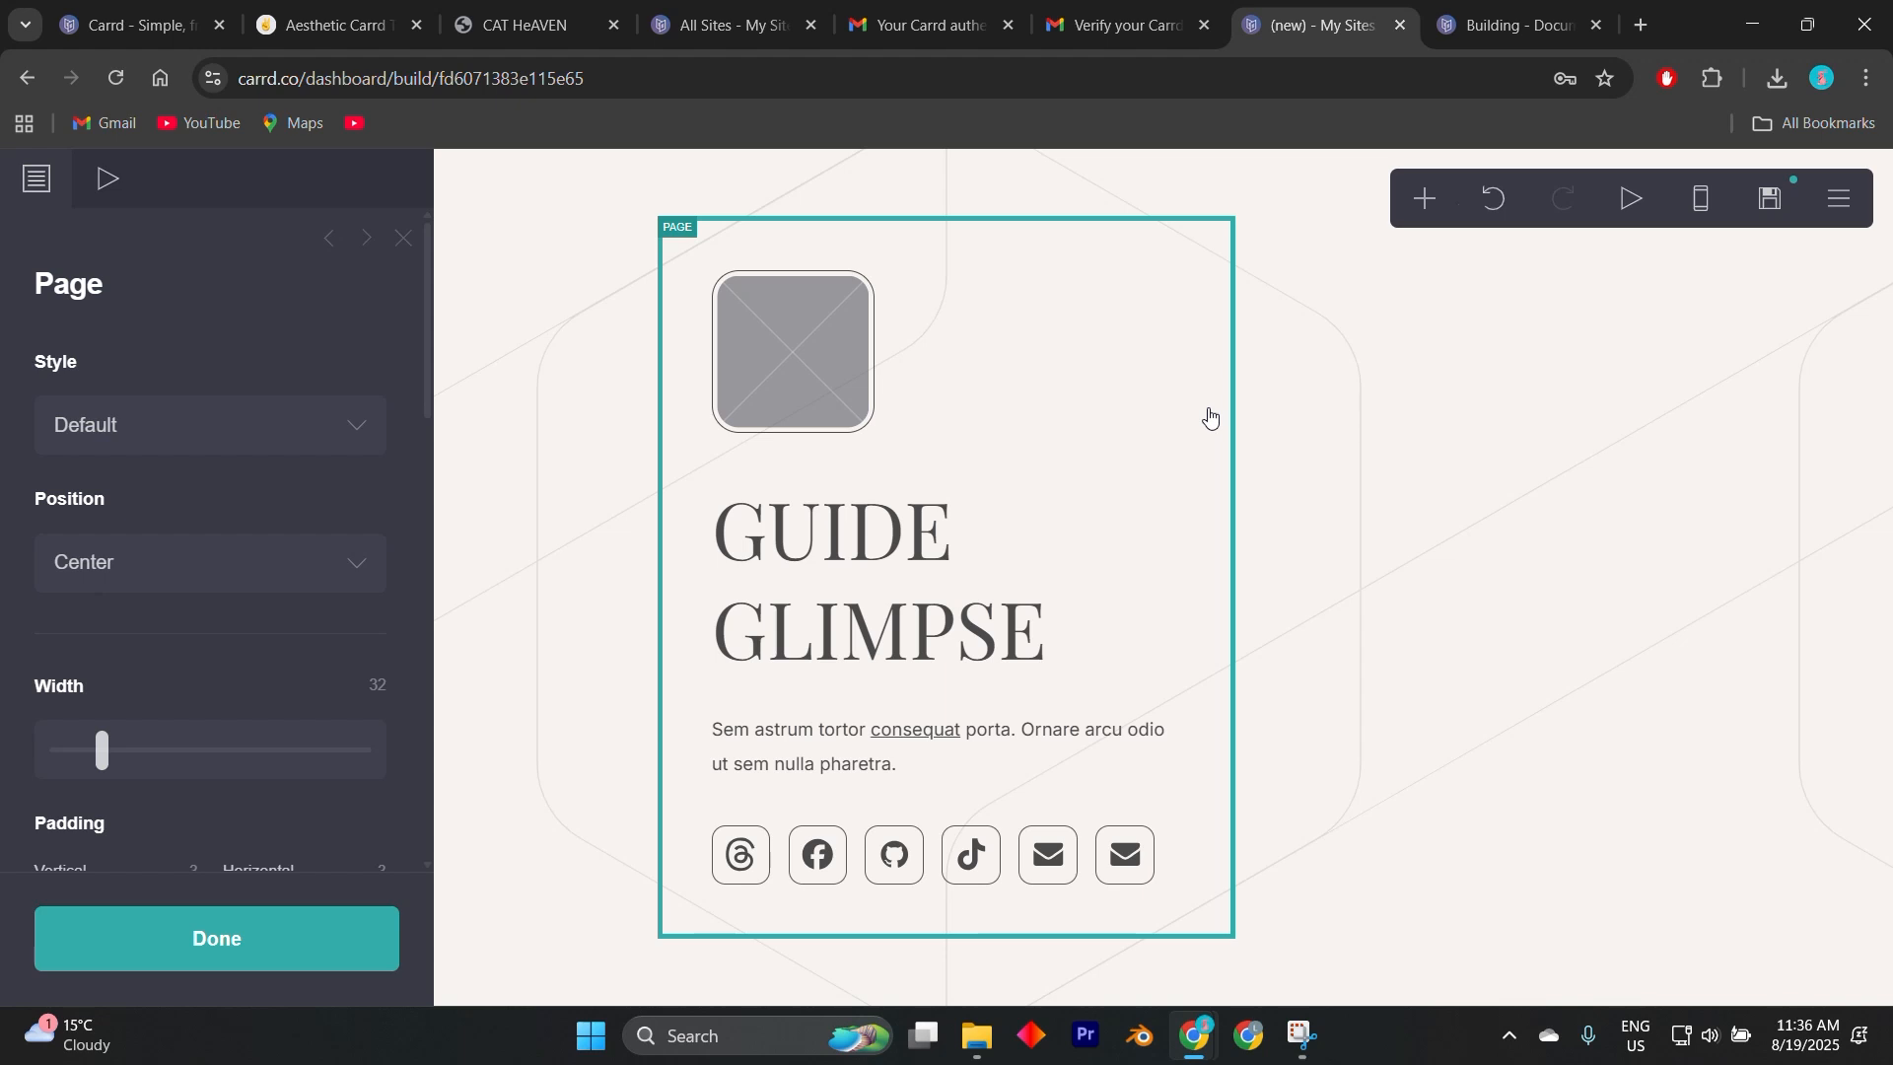